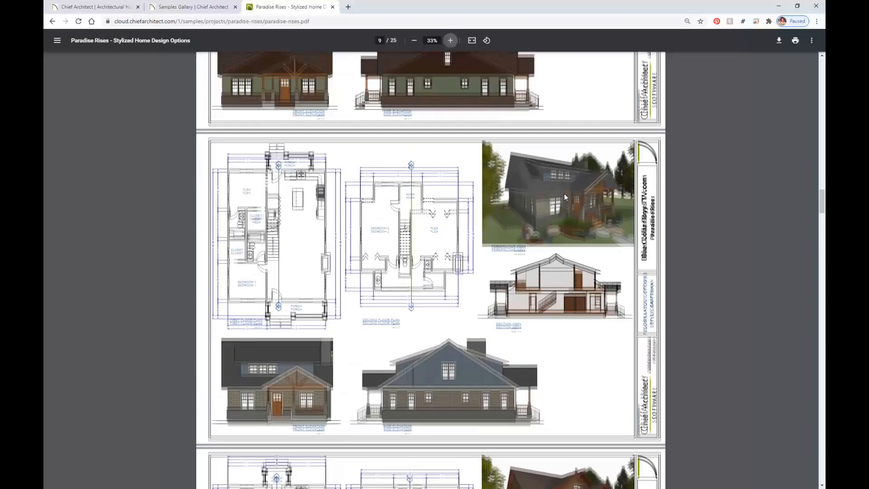
- Browse the Paradise Rises home design pages and the sample projects in the Chief Architect Samples Gallery
scroll(565, 199, up, 8)
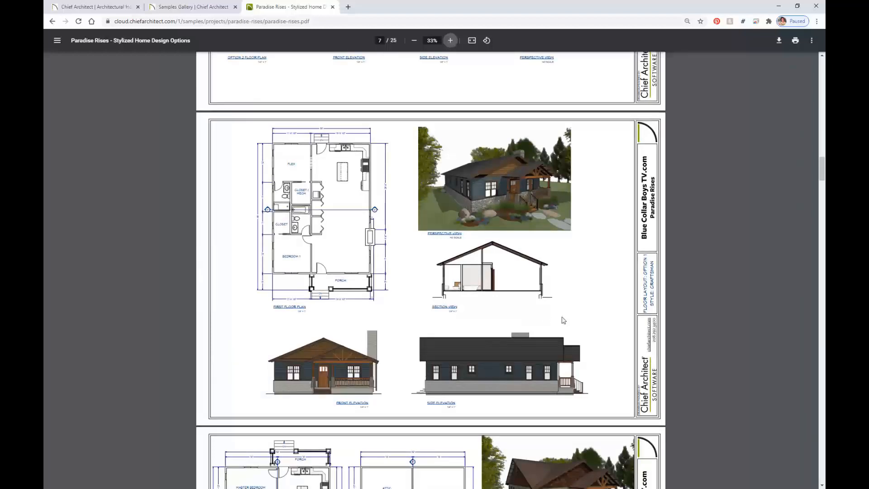
scroll(564, 320, up, 8)
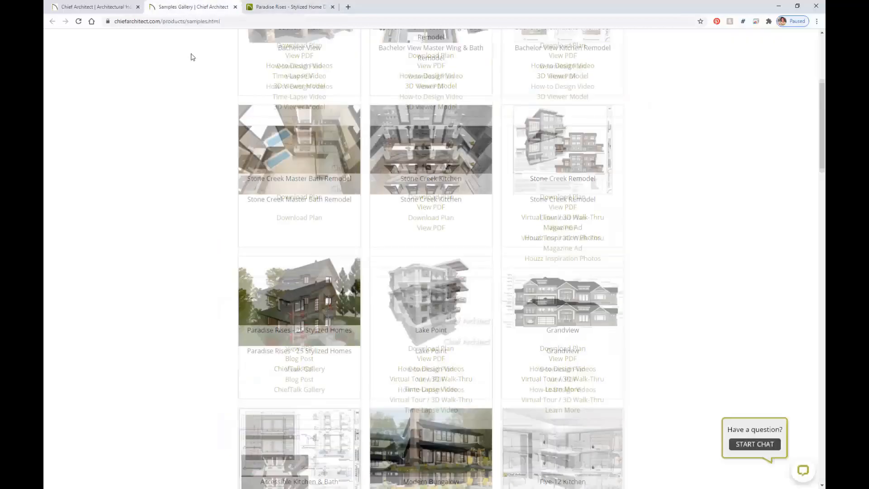
mouse_move(356, 77)
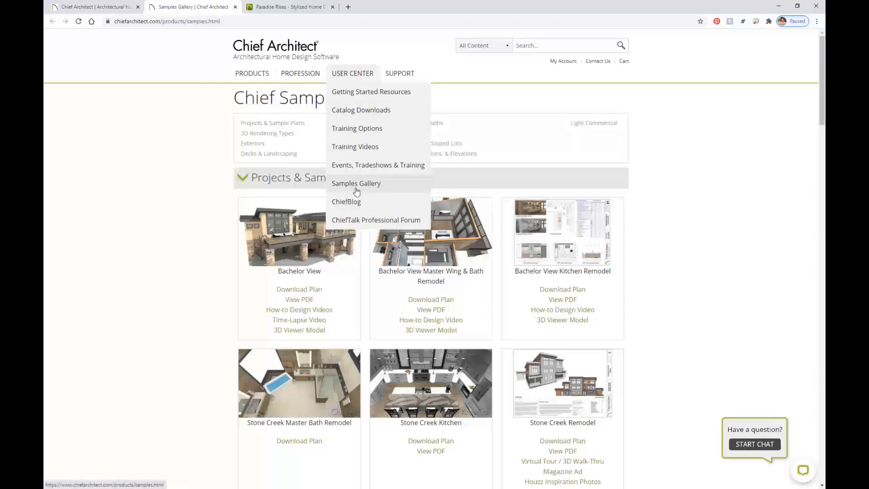
scroll(184, 246, down, 6)
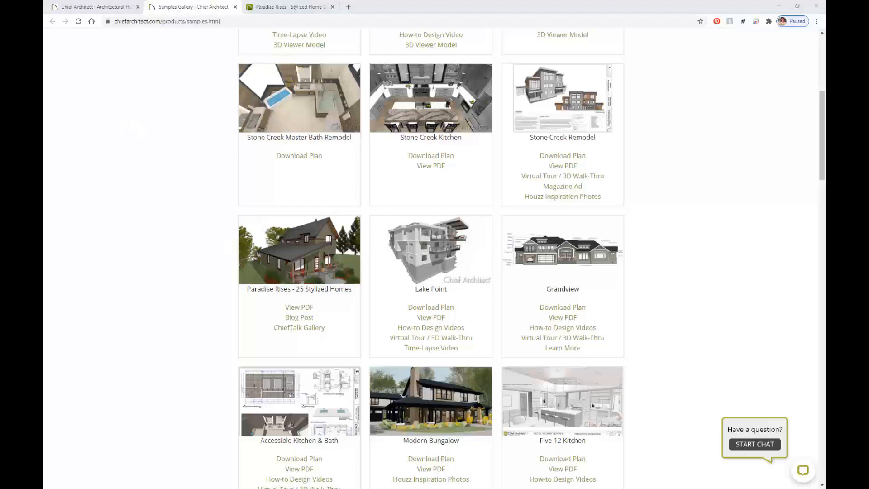
- Switch to Chief Architect and delete the second floor of the farmhouse plan with all its data
key(alt+Tab)
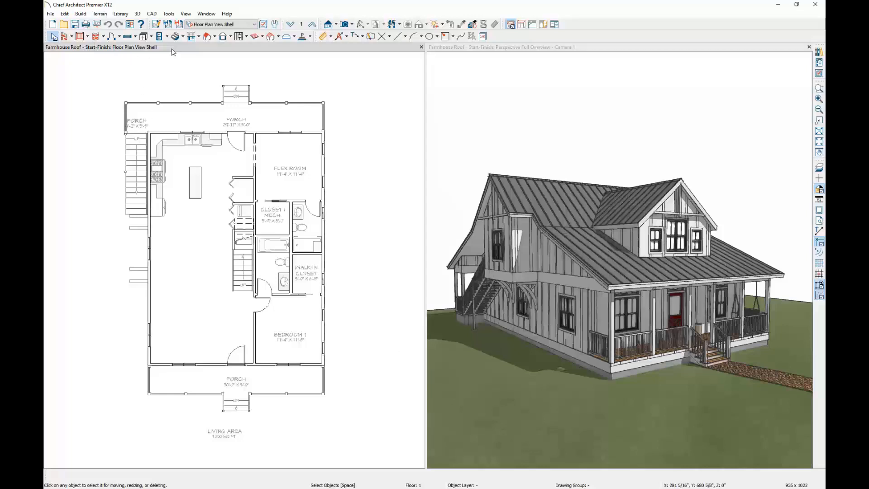
click(193, 37)
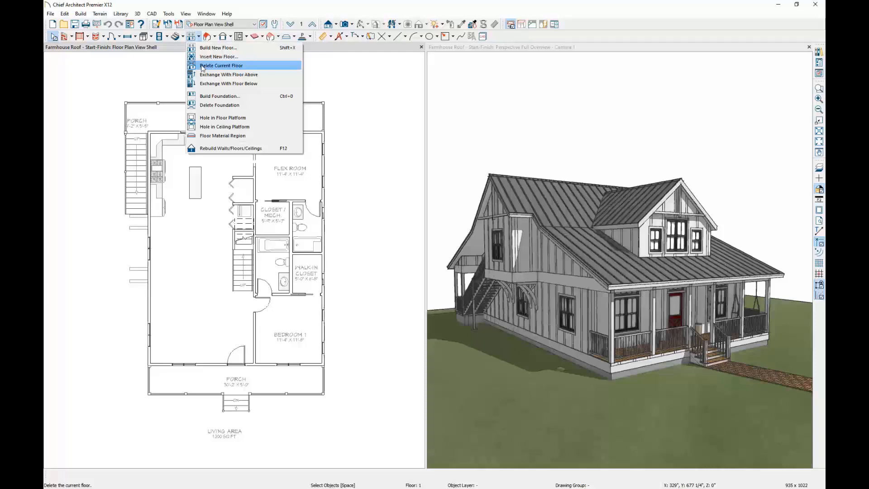
click(200, 37)
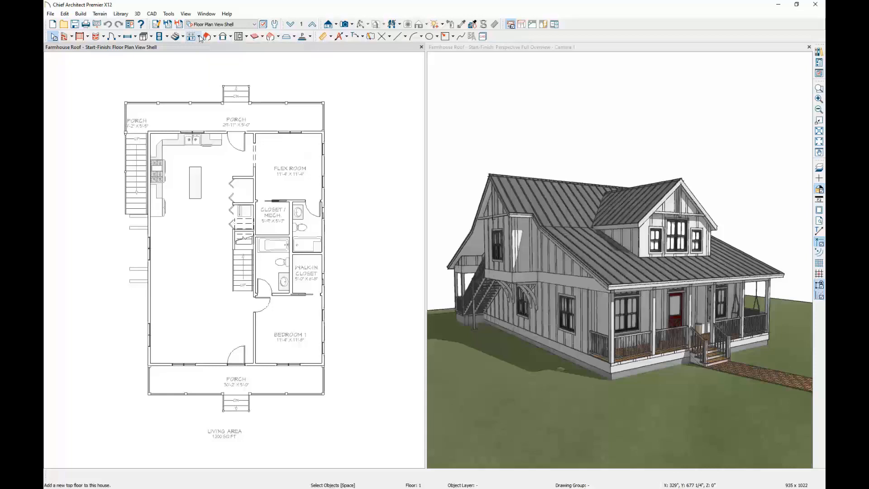
click(312, 25)
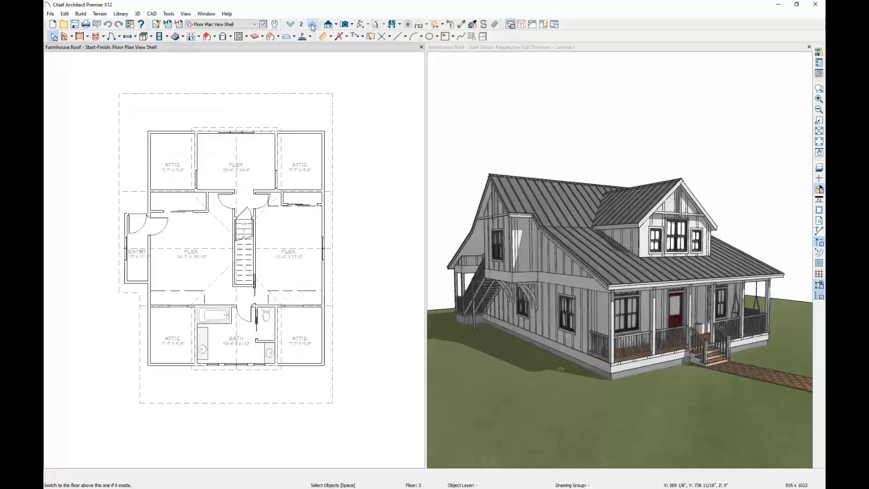
click(199, 37)
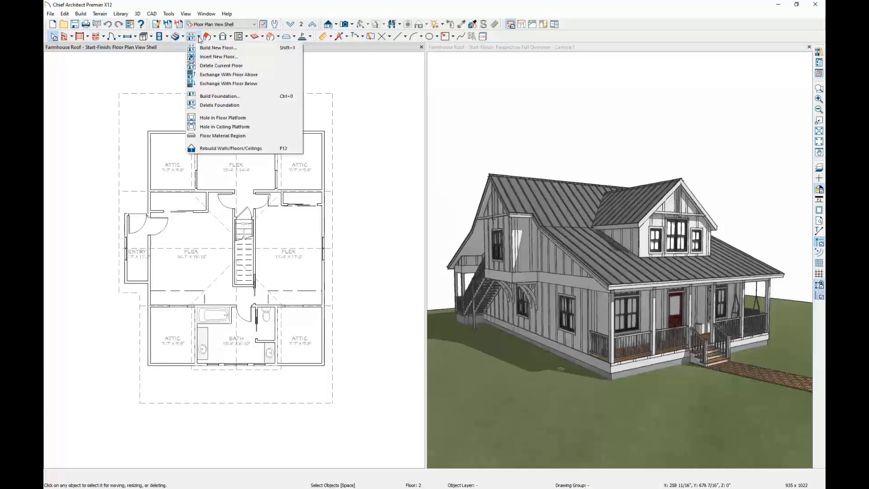
click(203, 66)
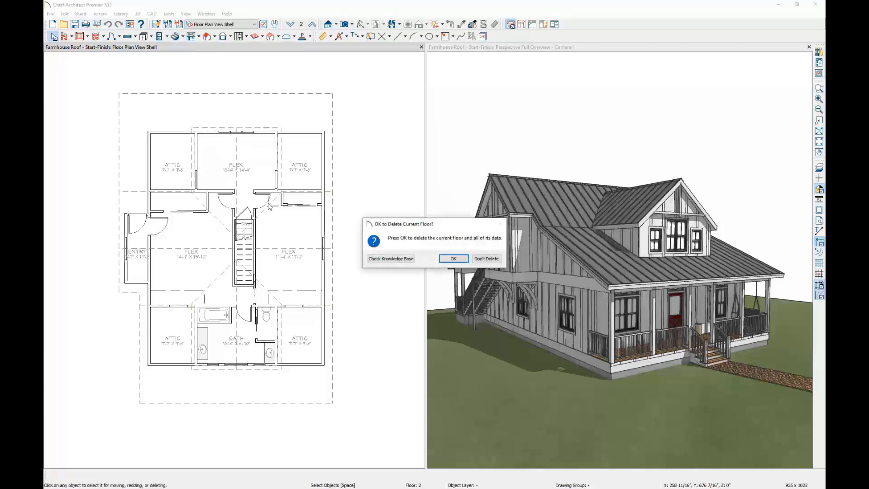
click(453, 259)
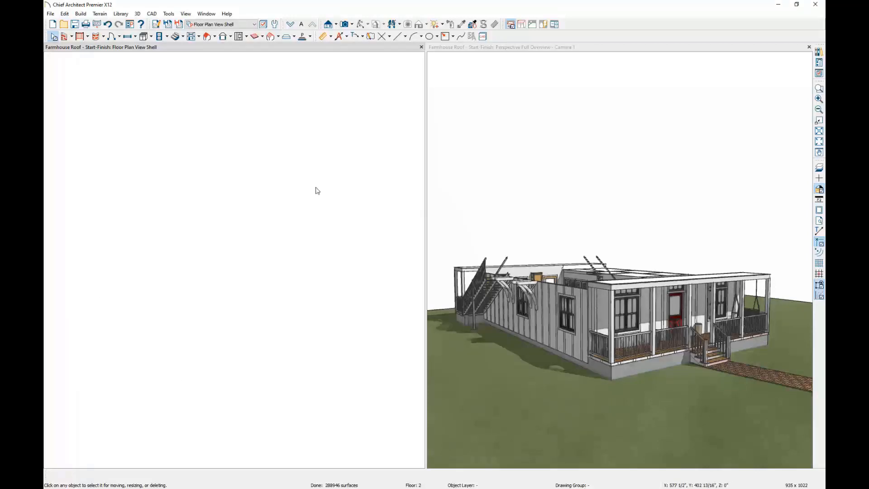
- Go down to the first floor and turn on Auto Rebuild Roofs in the roof settings
click(291, 25)
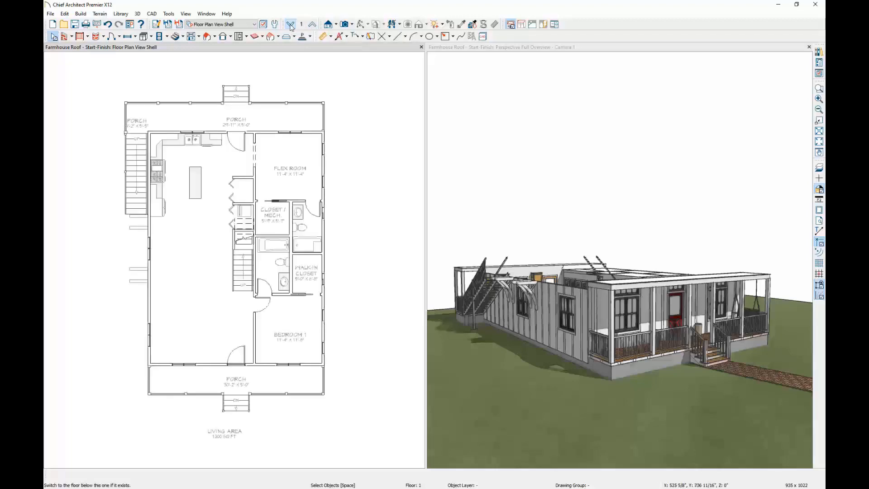
click(207, 37)
double_click(208, 40)
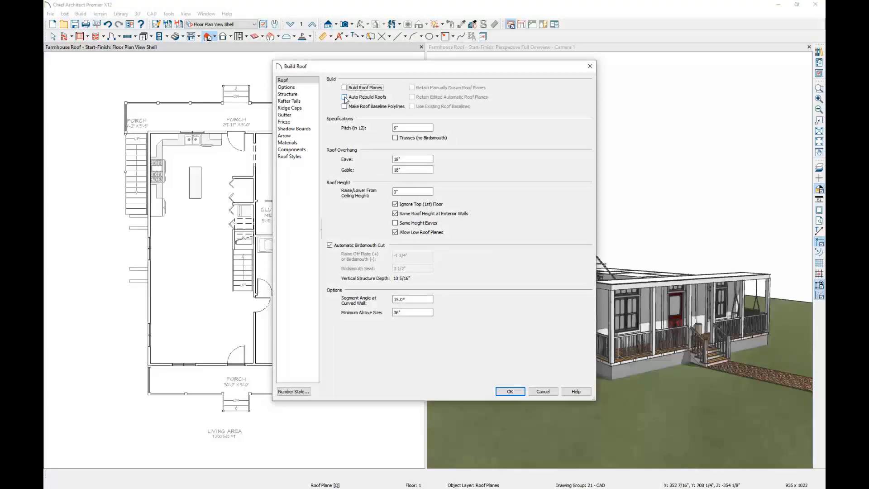
click(344, 97)
click(515, 392)
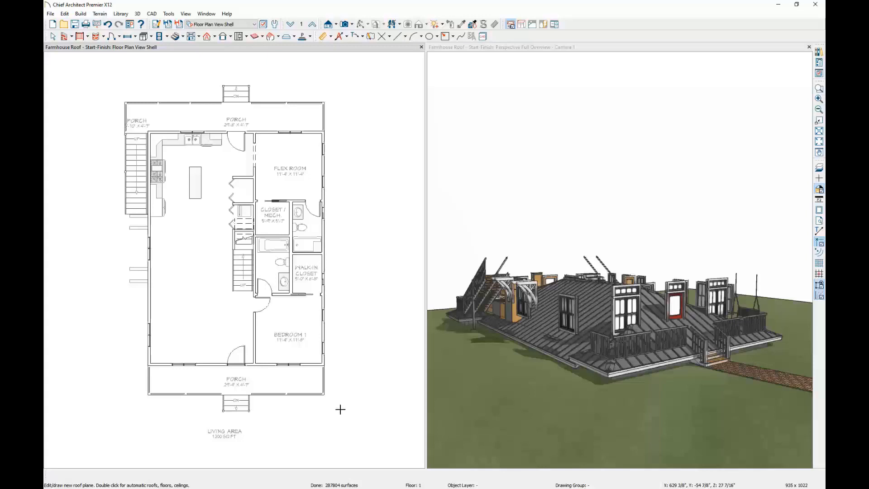
- Turn off Ignore Top (1st) Floor in the roof settings so the roof builds over the first floor
click(206, 39)
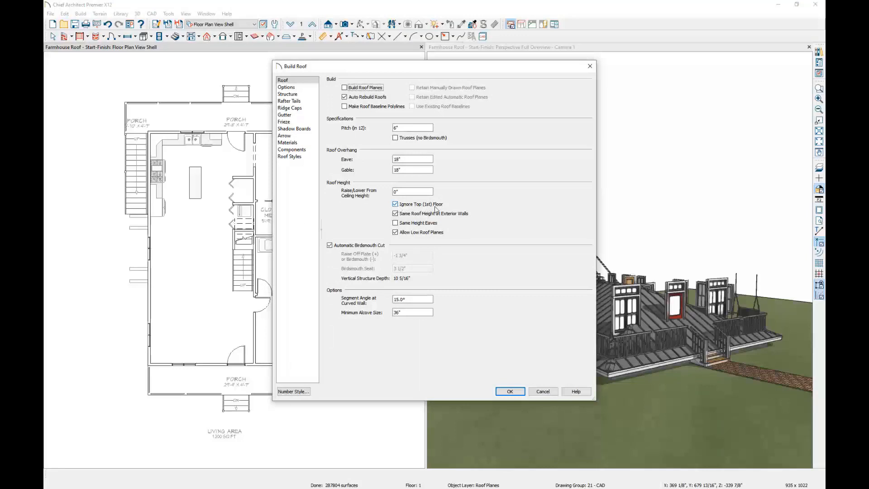
click(395, 205)
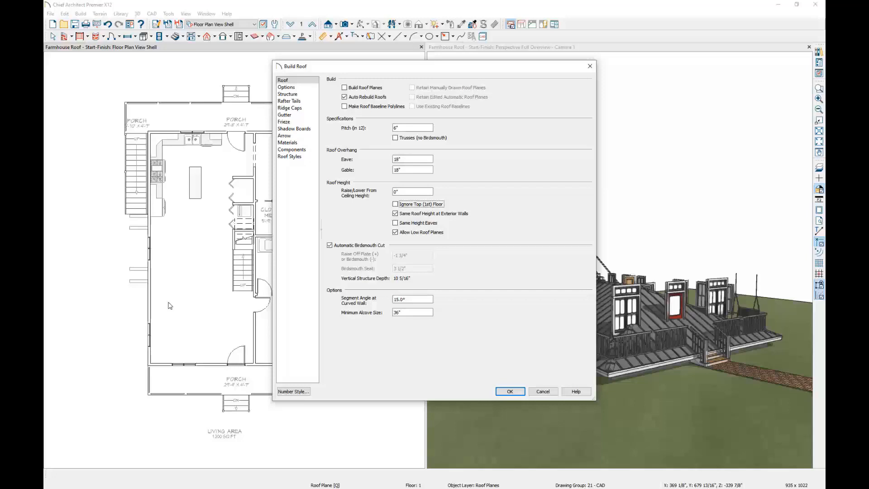
click(505, 392)
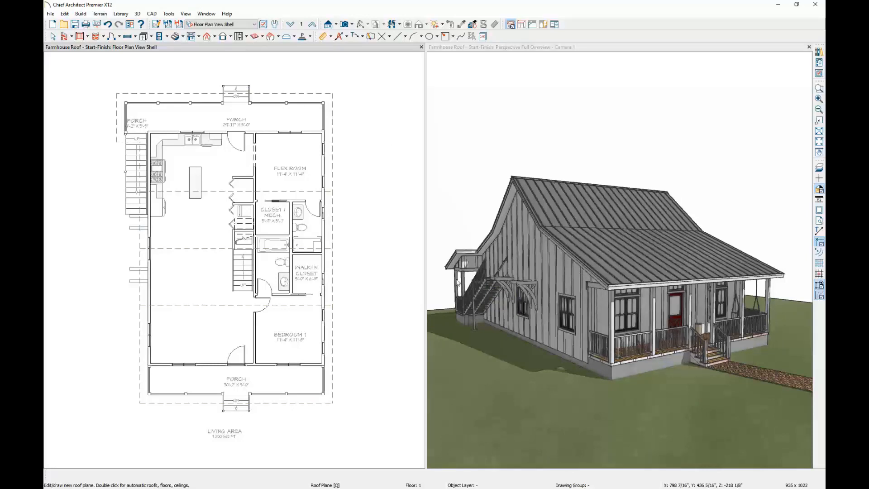
- Reset floor heights, ceiling heights, roof groups and roof directives in walls to their defaults on all floors
click(65, 14)
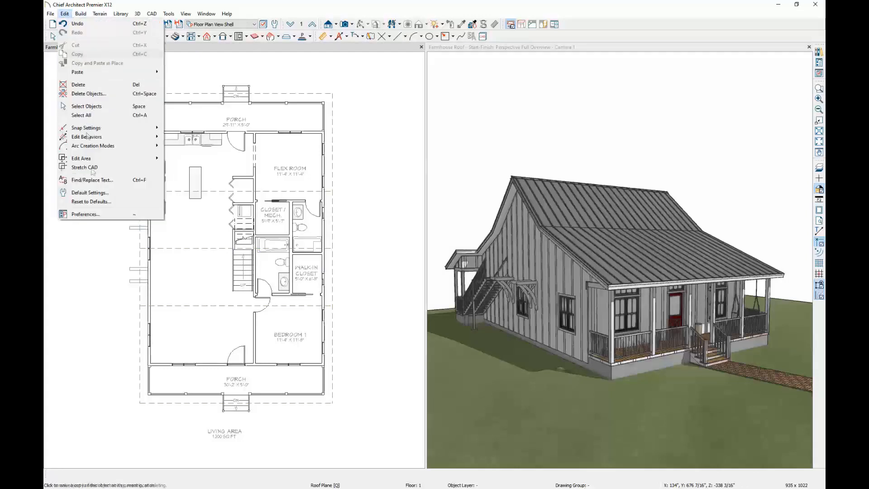
click(88, 201)
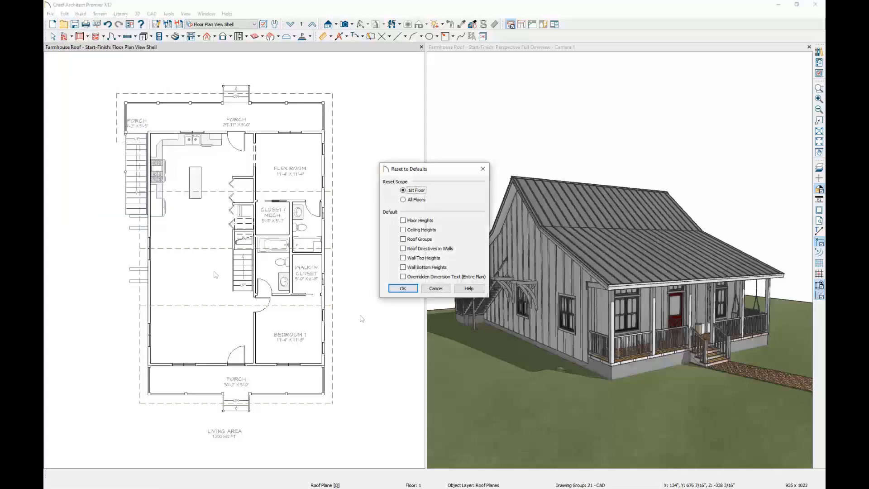
click(409, 200)
click(403, 220)
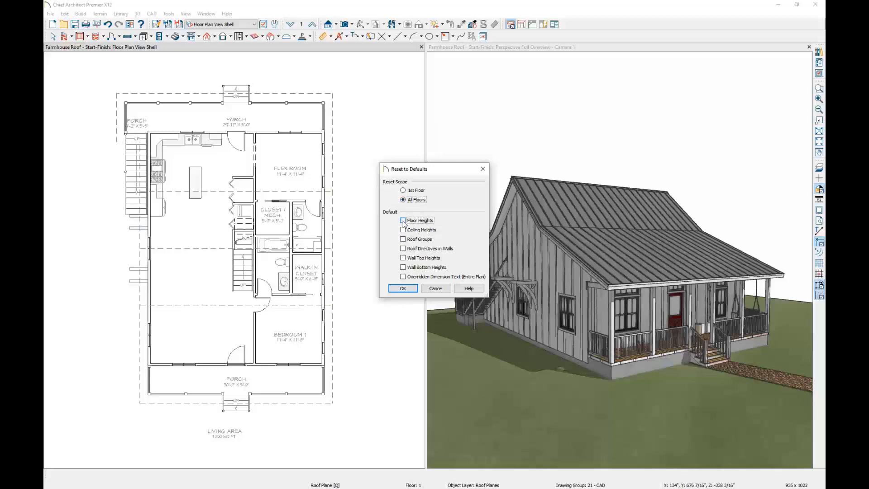
click(403, 230)
click(403, 239)
click(403, 248)
click(403, 290)
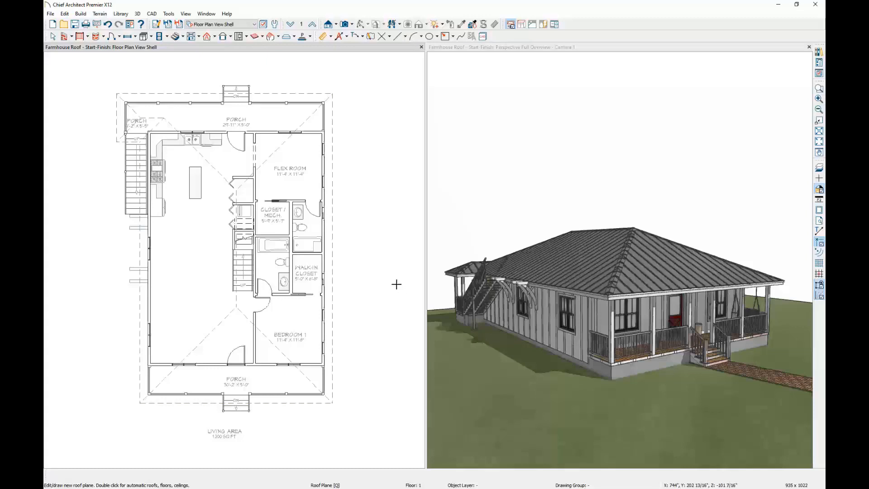
- Change both exterior side walls of the house and the side railings of the front and rear porches into gable walls
key(space)
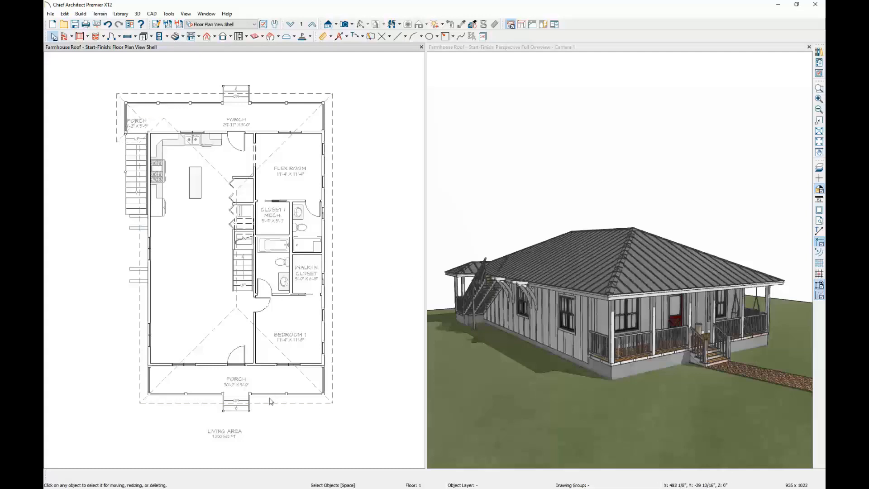
click(269, 396)
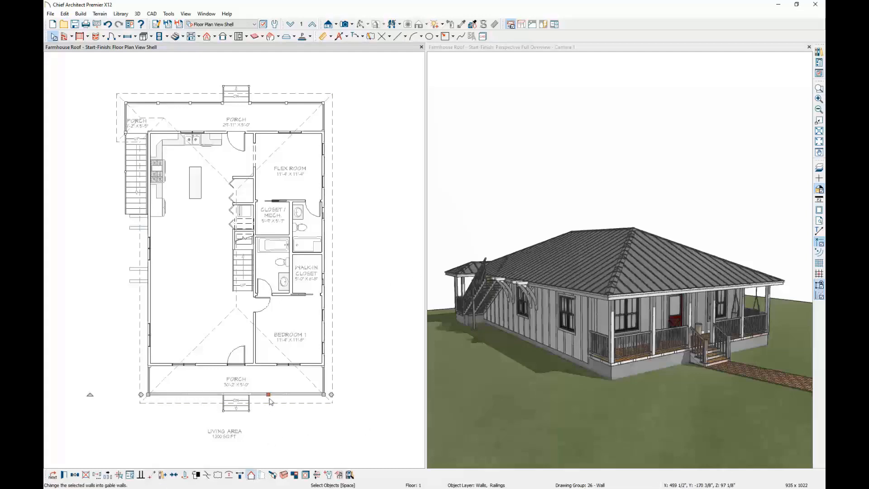
click(251, 474)
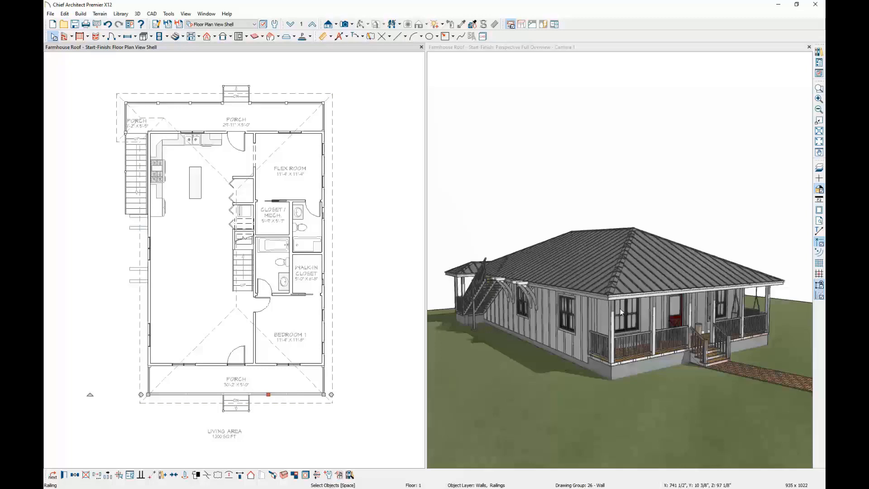
click(148, 229)
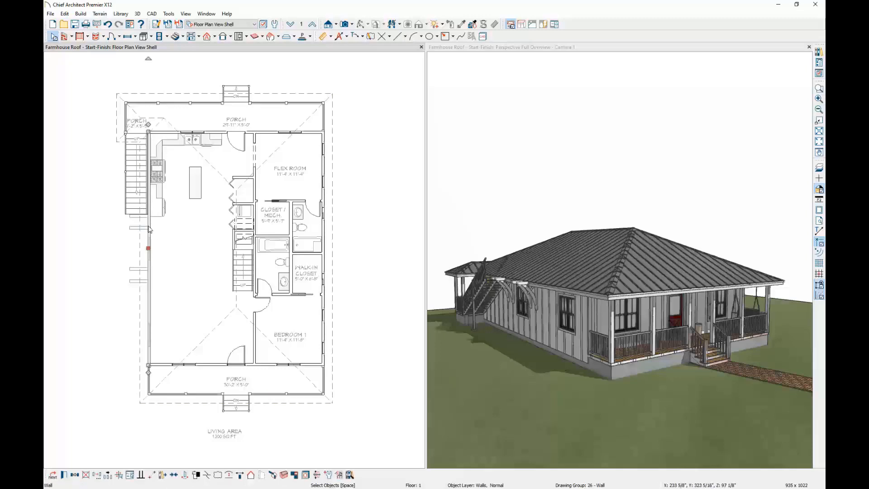
shift+click(151, 388)
shift+click(324, 376)
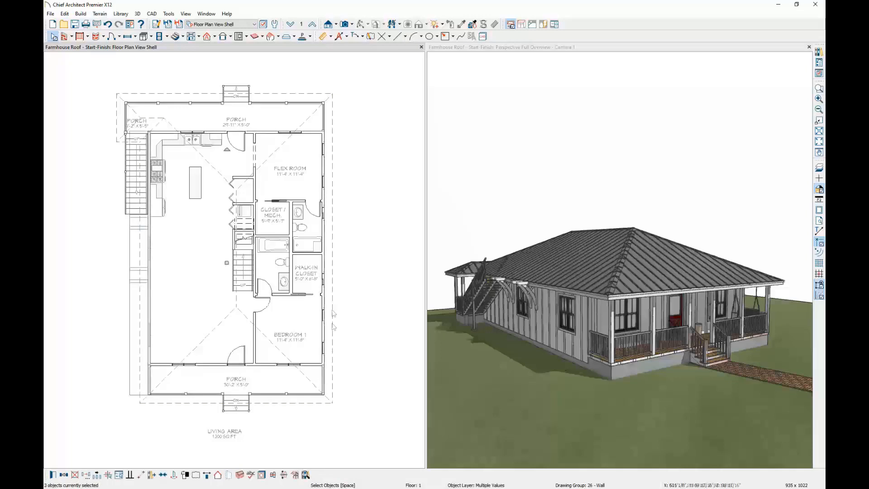
shift+click(324, 332)
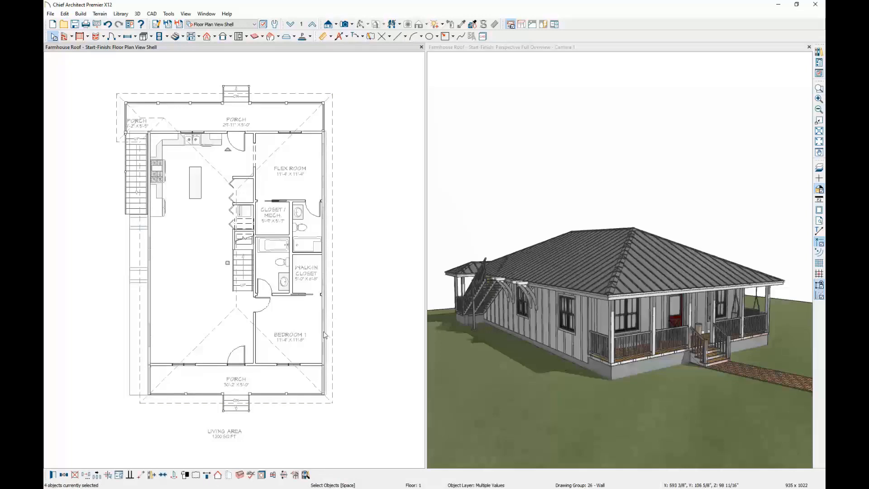
shift+click(325, 114)
shift+click(126, 113)
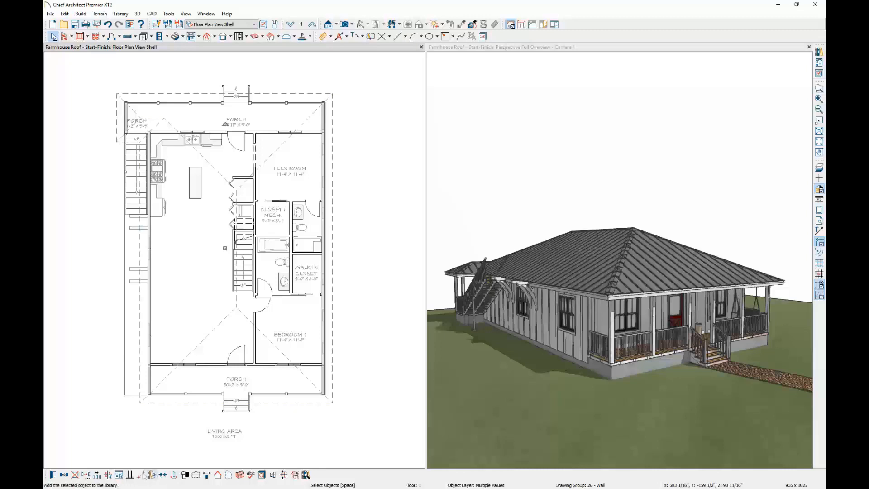
click(218, 475)
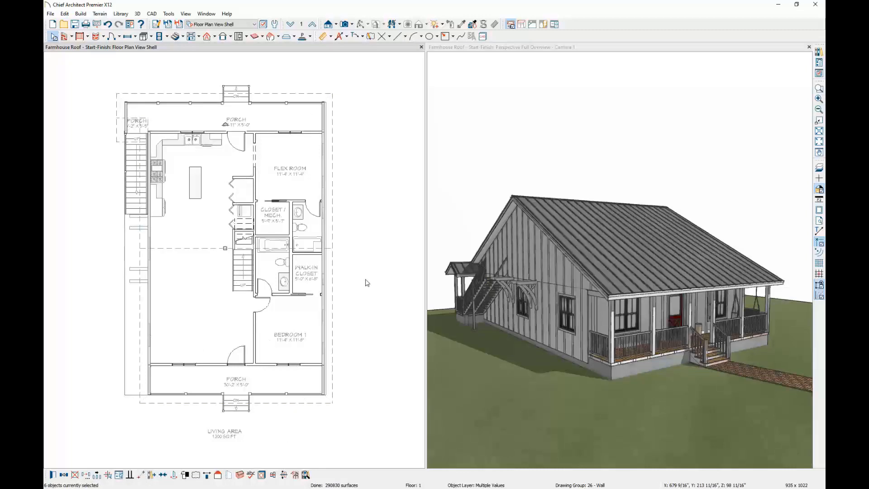
- Display the Roofs, Baselines layer in the Floor Plan Shell Layer Set
click(264, 25)
scroll(315, 174, down, 5)
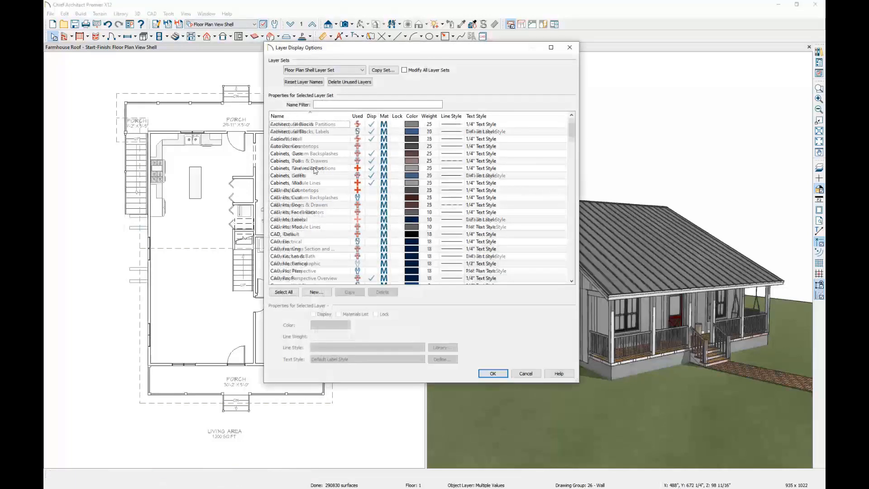
scroll(316, 174, down, 4)
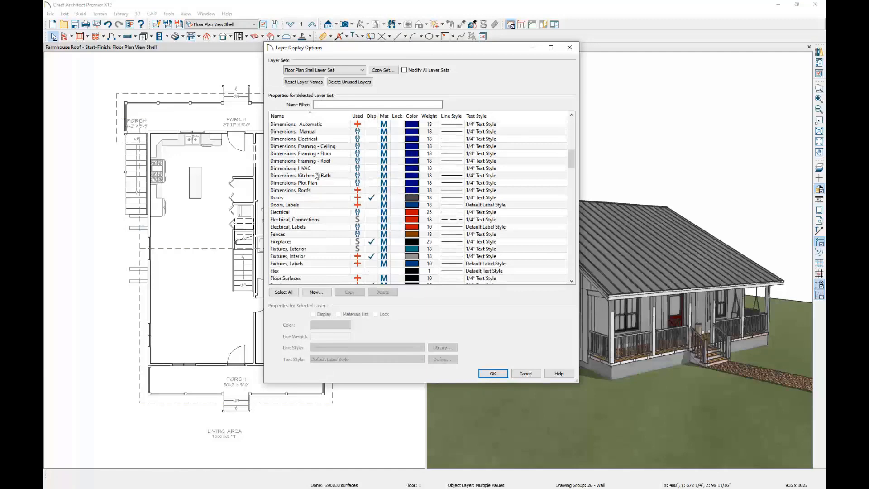
scroll(315, 175, down, 15)
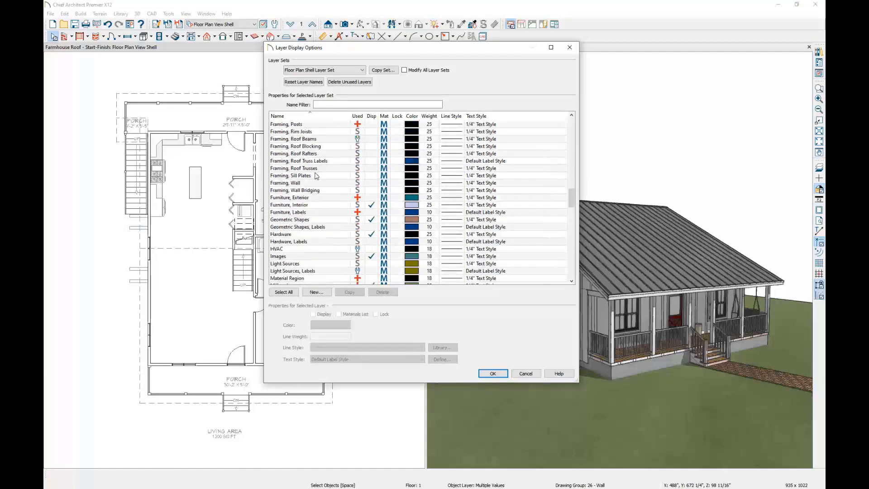
scroll(315, 176, down, 15)
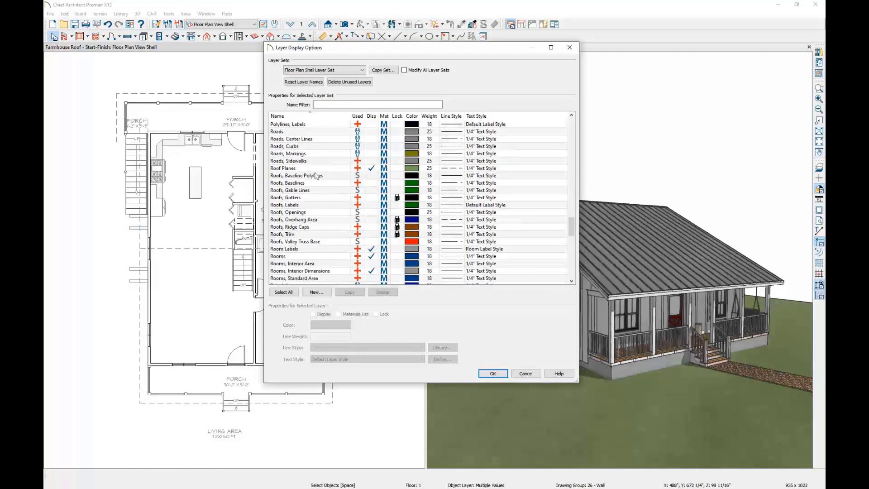
click(371, 184)
click(495, 374)
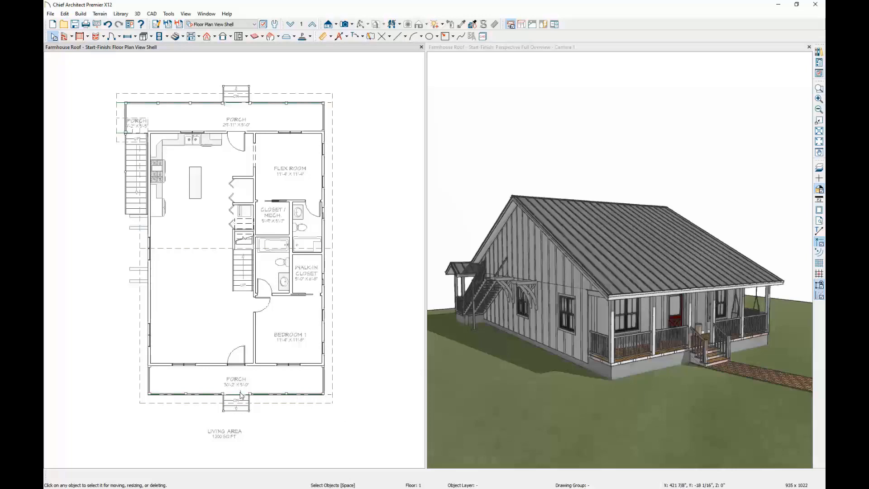
- Change the railing between the side porch and the exterior stairs to a High Shed/Gable Wall
click(332, 403)
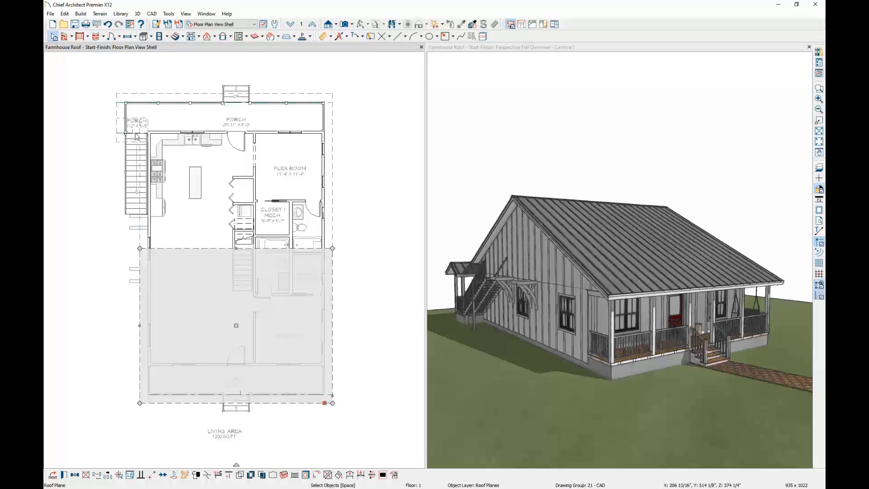
click(393, 379)
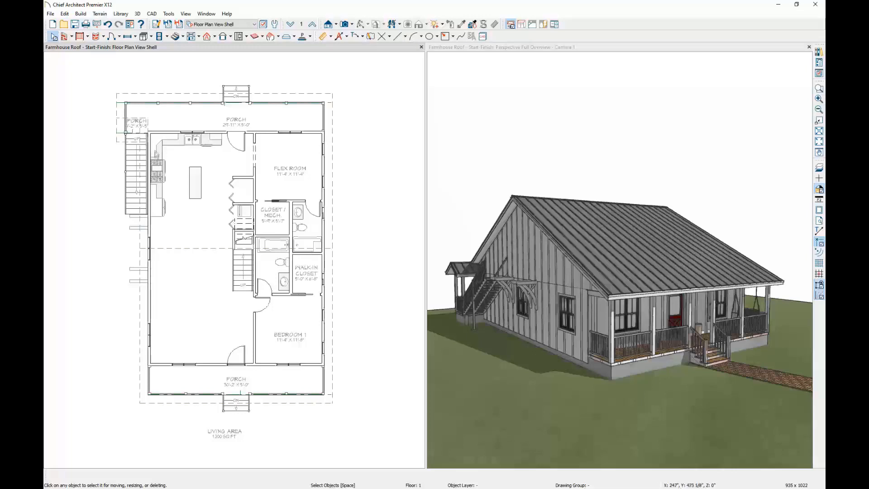
click(133, 136)
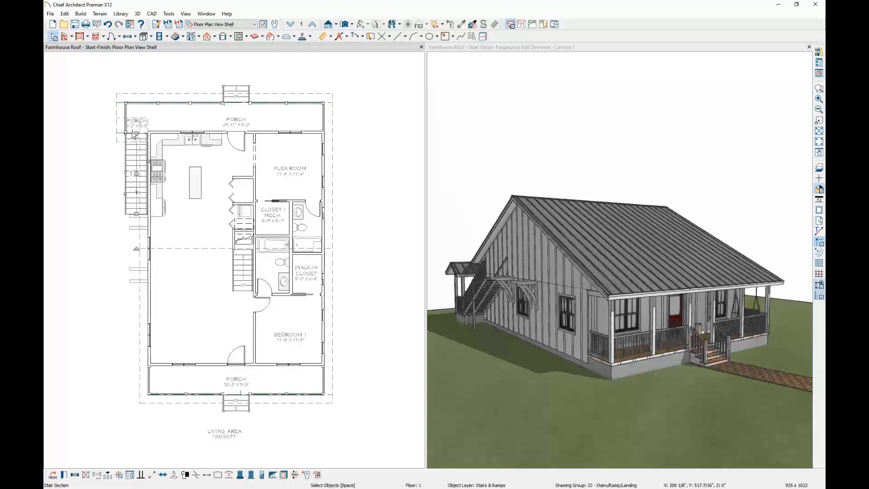
key(Tab)
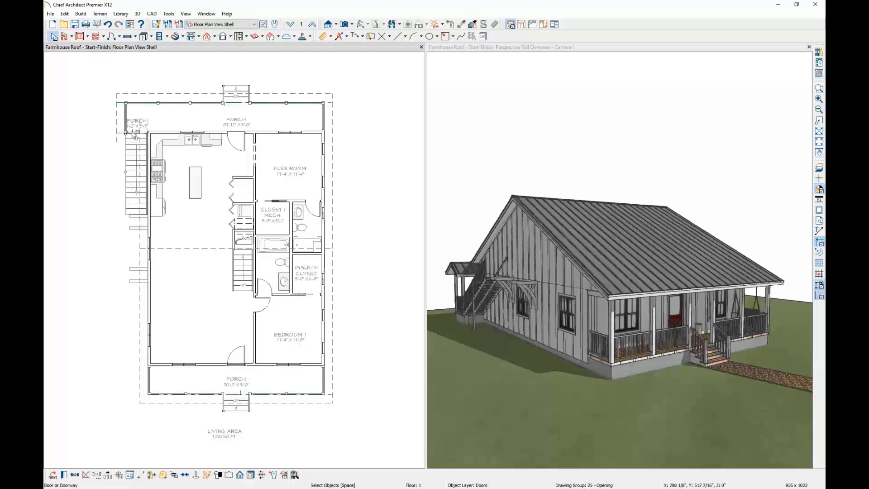
key(Tab)
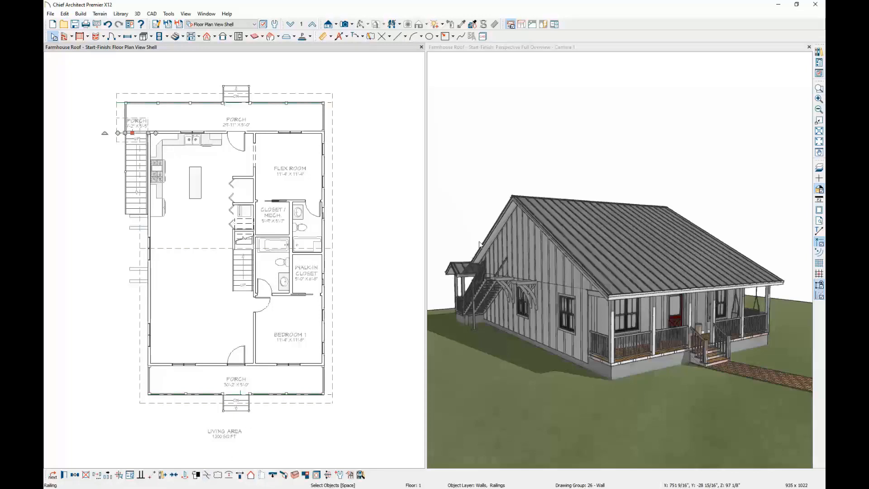
click(64, 475)
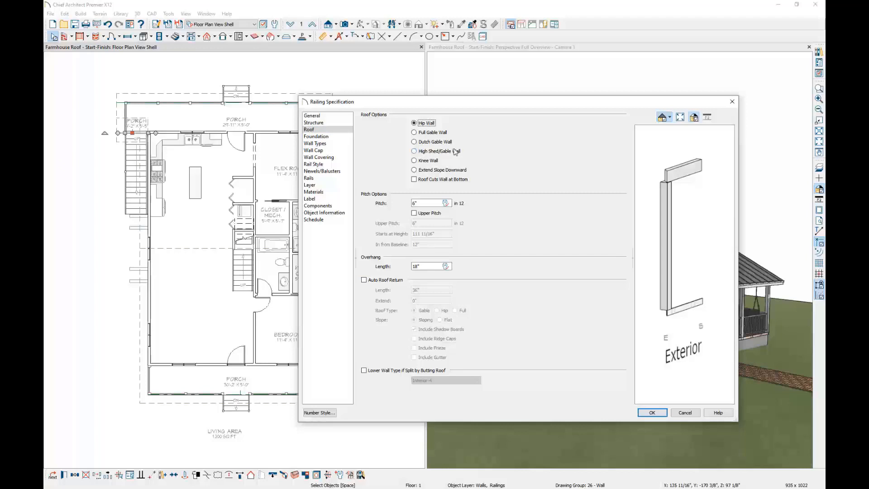
click(414, 152)
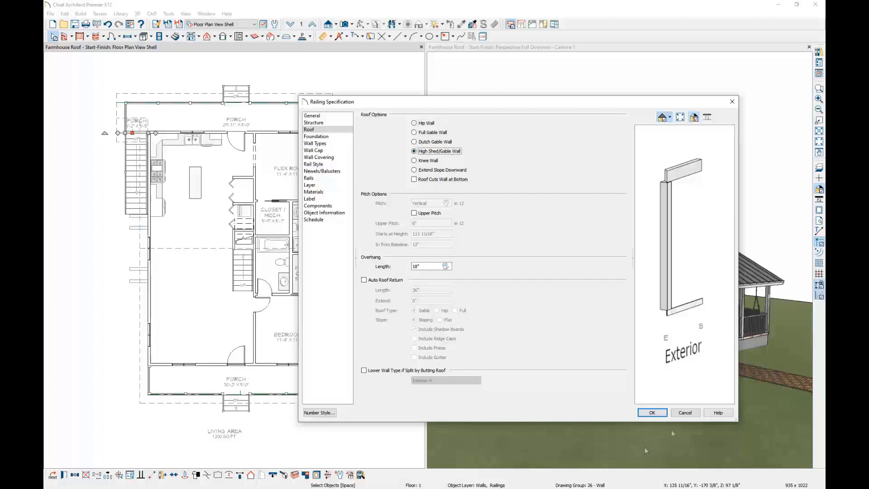
click(652, 412)
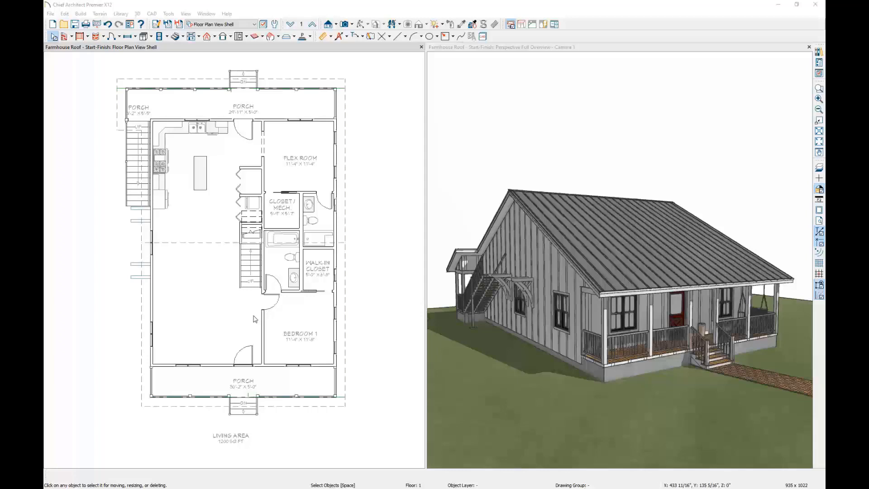
- Cut a cross section through the house to check the roof profile, and close that view
click(328, 25)
drag(199, 224, 267, 231)
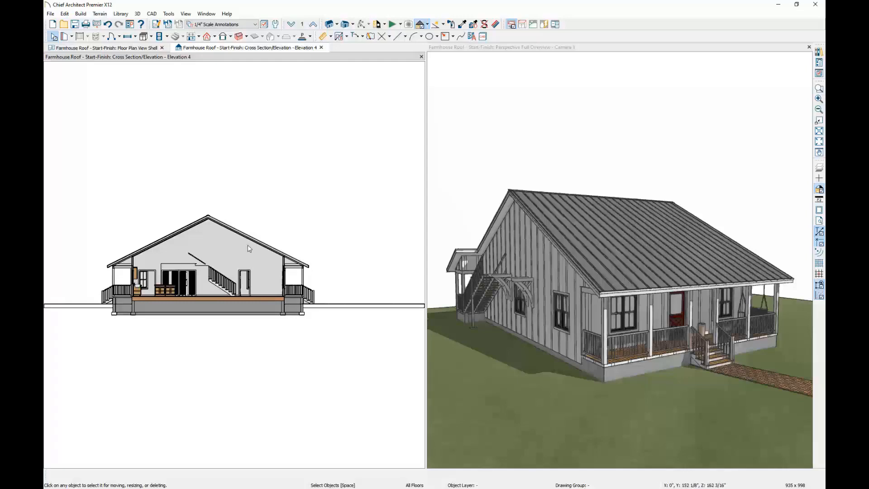
click(321, 48)
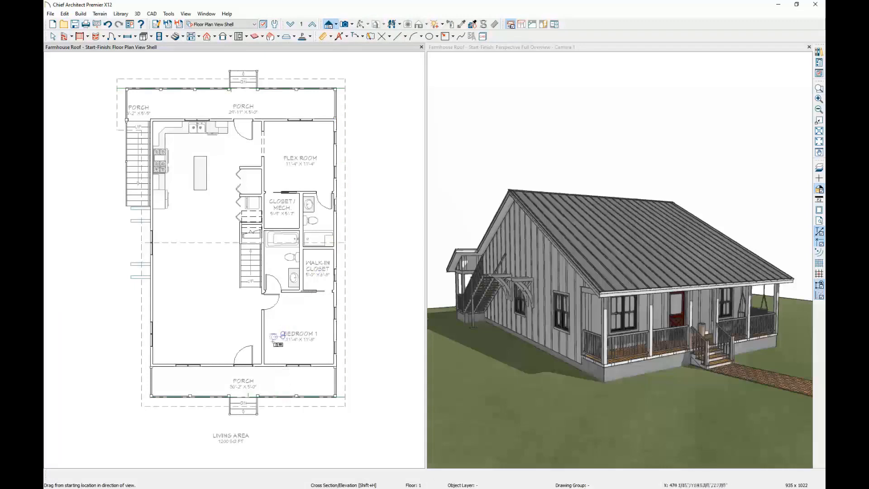
key(space)
- Set the roof pitch of the front and rear porch railings together to 5 in 12
click(275, 397)
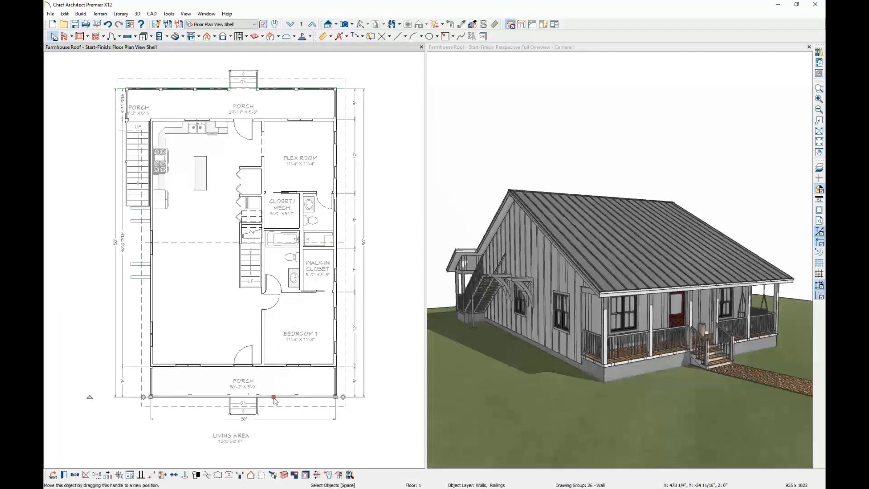
shift+click(320, 89)
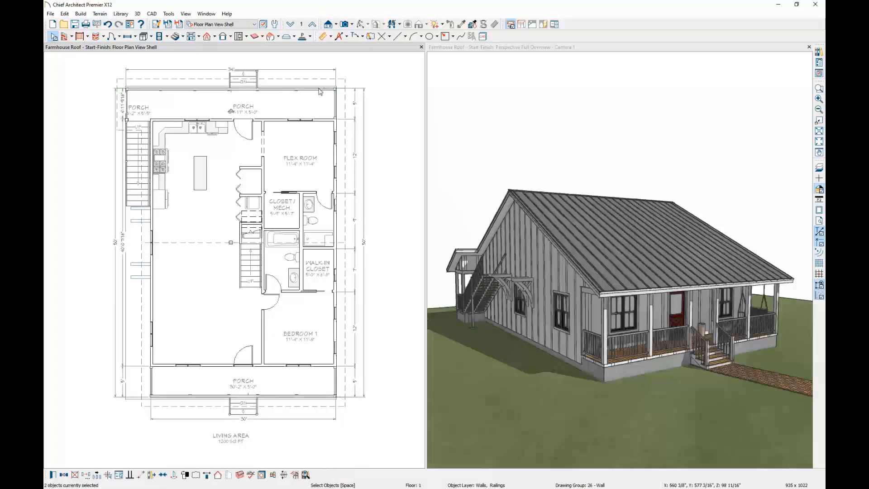
click(53, 474)
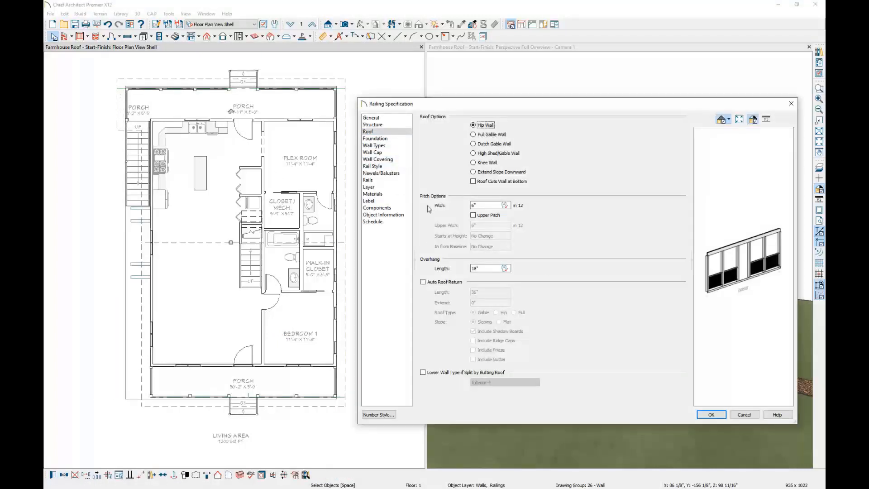
click(477, 205)
double_click(477, 206)
text(5)
- Give both porch railings an upper pitch of 10 in 12 starting 182 inches in from the baseline
click(472, 216)
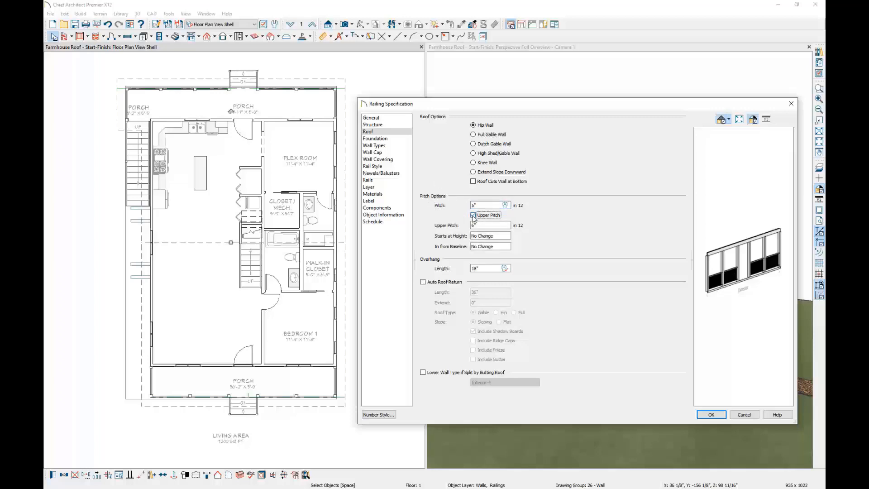
key(Tab)
text(10)
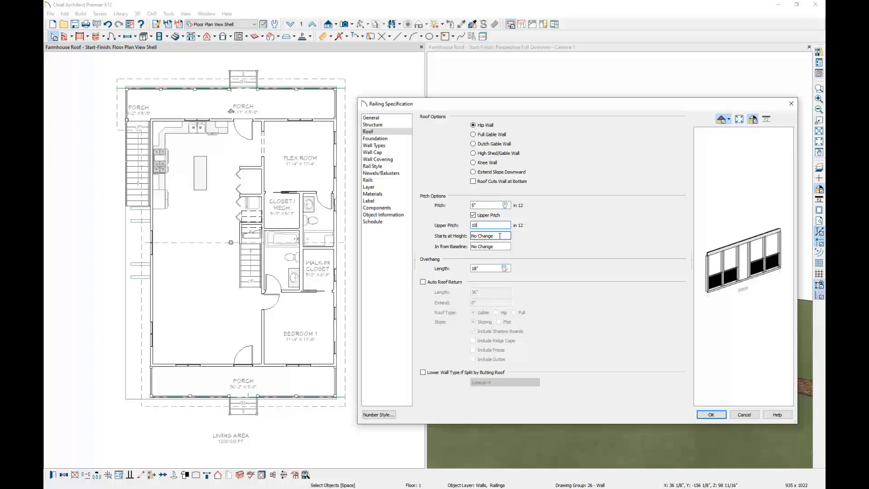
key(Tab)
key(Tab)
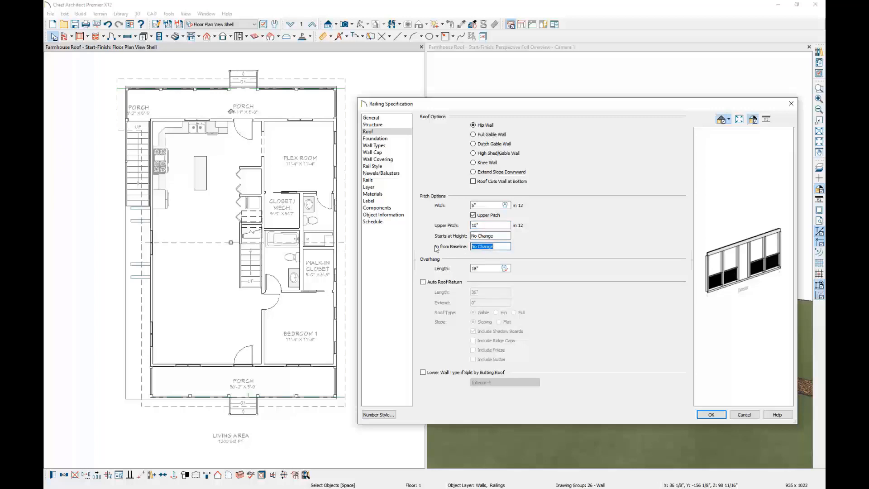
text(182)
click(505, 236)
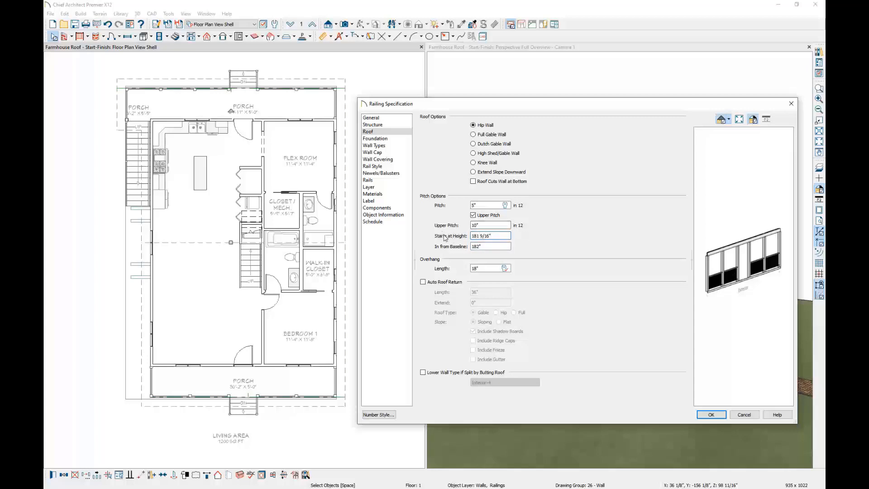
click(717, 414)
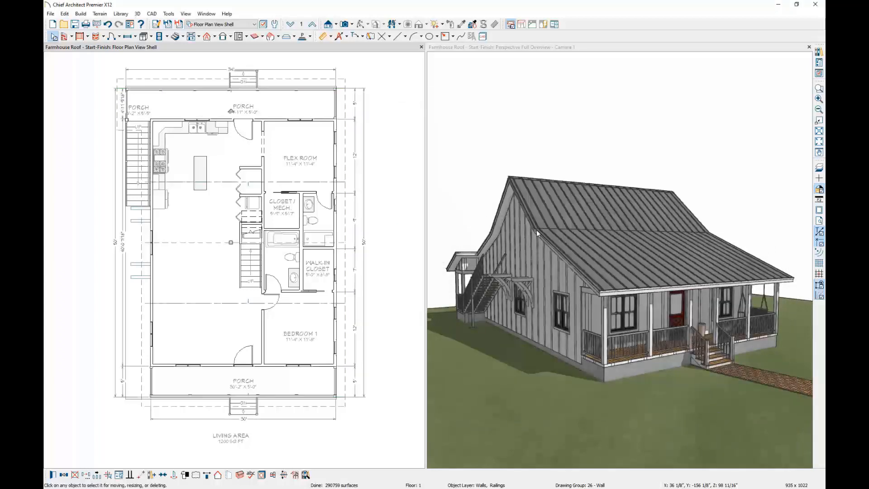
- Inspect the lower and upper roof planes of the front slope in the plan
click(328, 303)
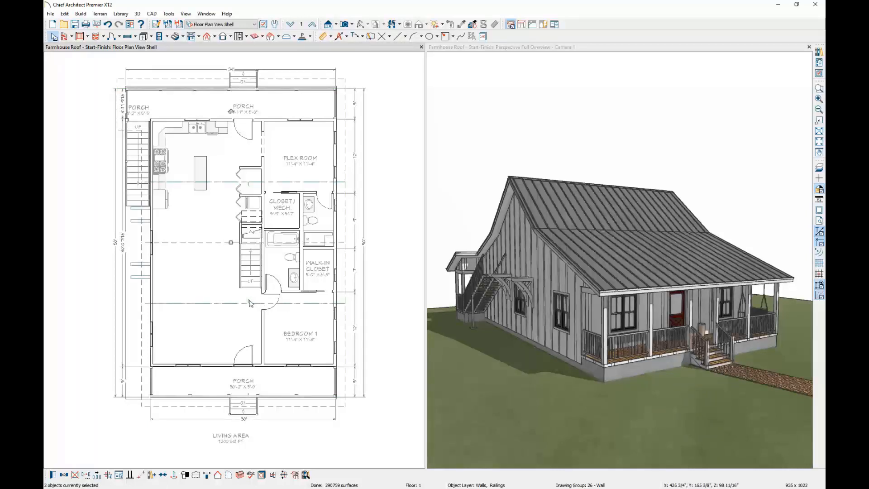
click(344, 316)
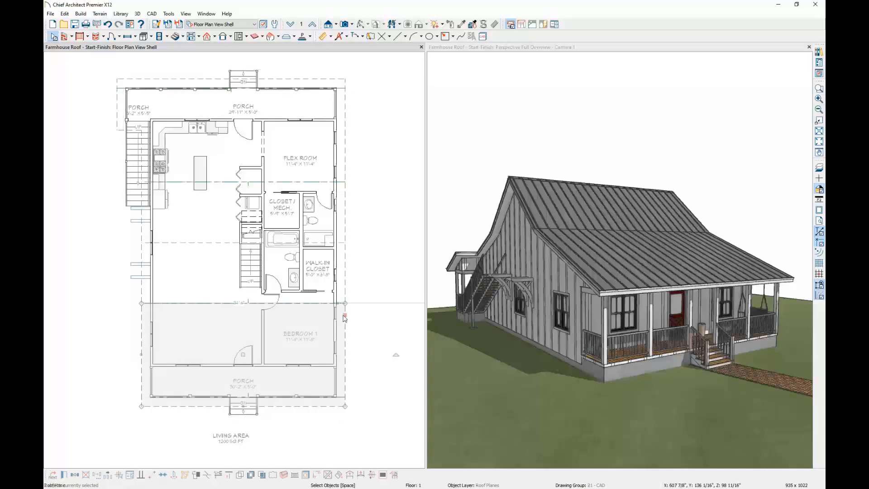
click(345, 280)
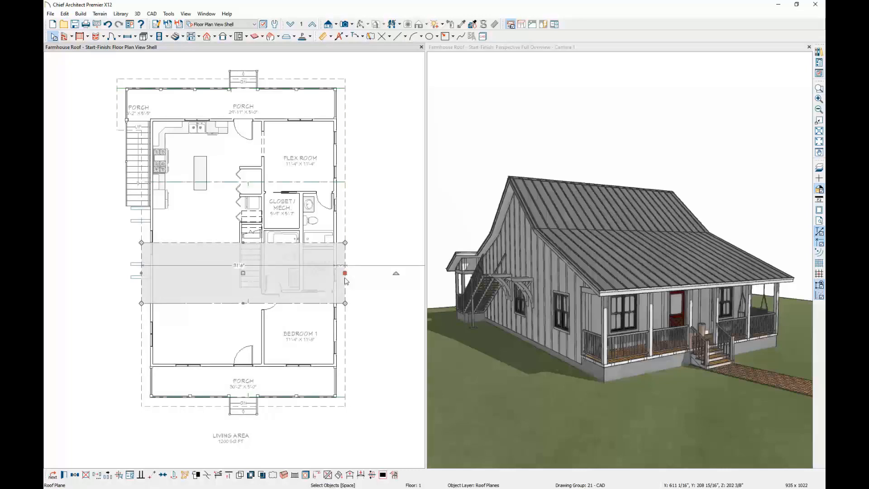
key(Escape)
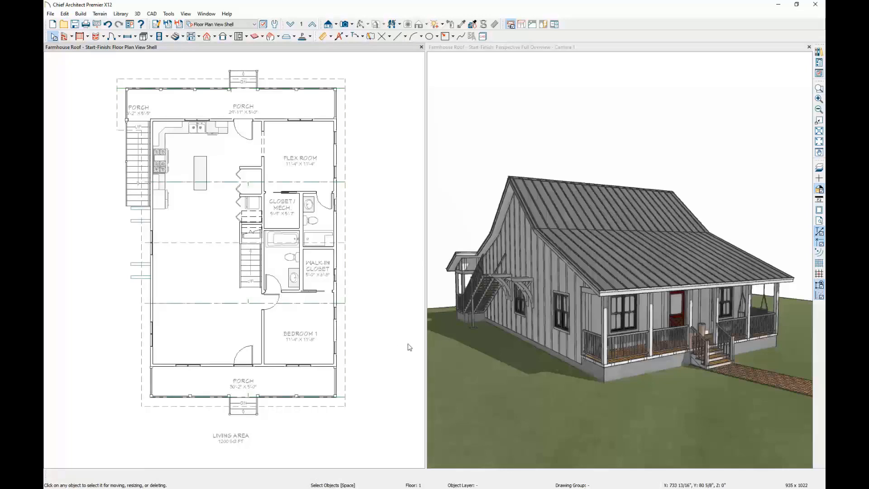
- Build a second floor derived from the first floor plan, keeping the default floor settings
click(200, 39)
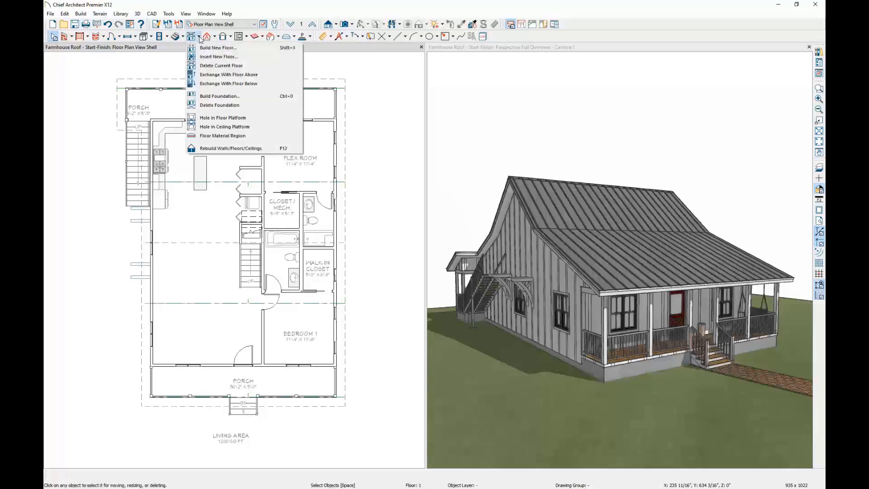
click(203, 49)
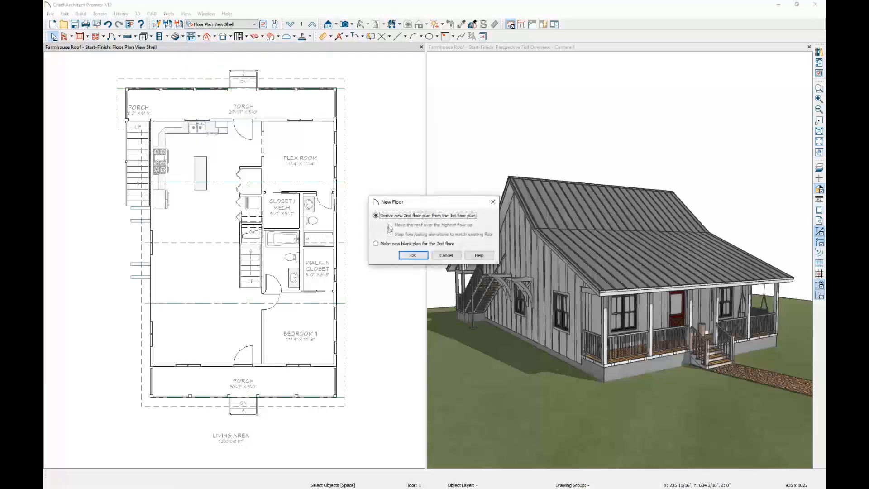
click(412, 256)
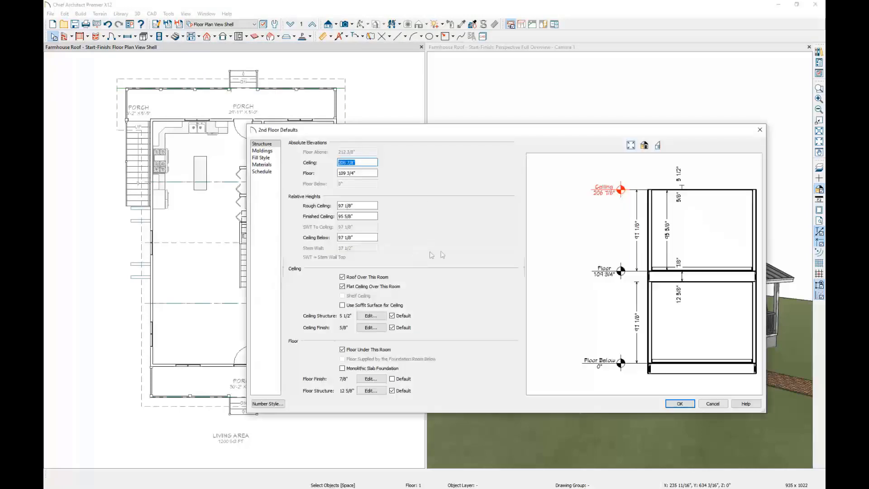
click(680, 403)
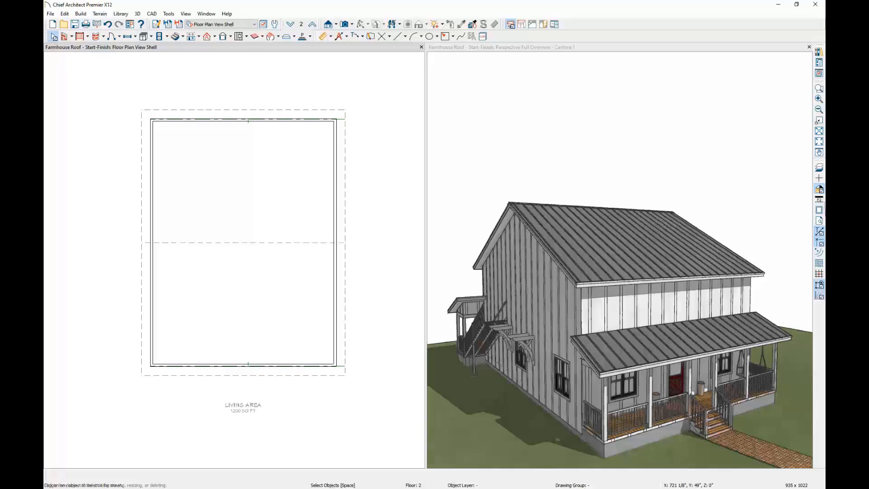
- Show the first floor as reference and draw two interior walls across the full width of the second floor, near the front and rear
click(819, 167)
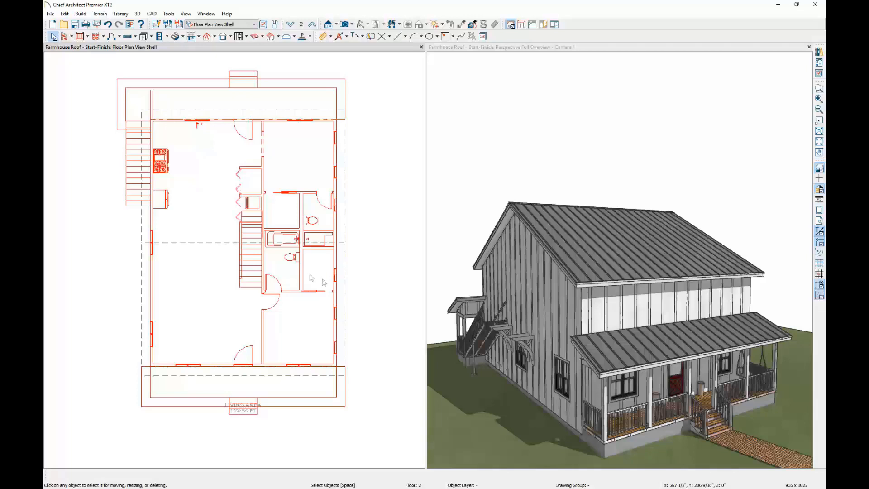
click(71, 36)
click(90, 57)
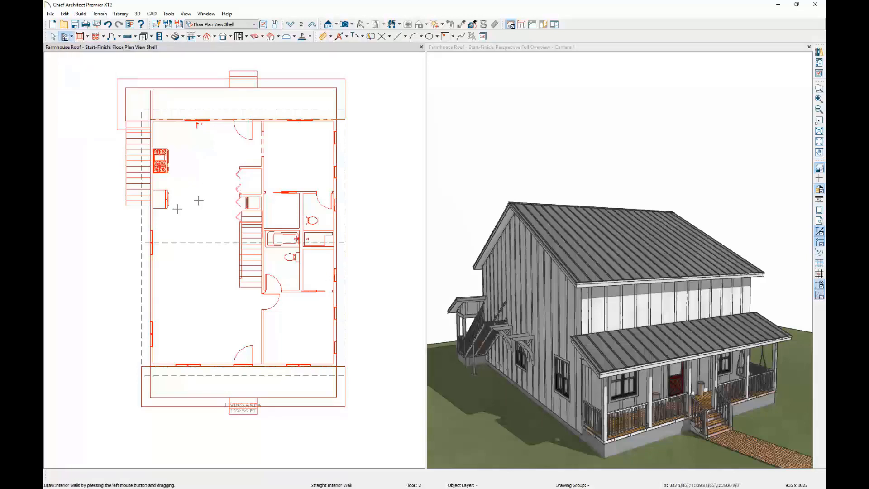
drag(153, 176, 337, 186)
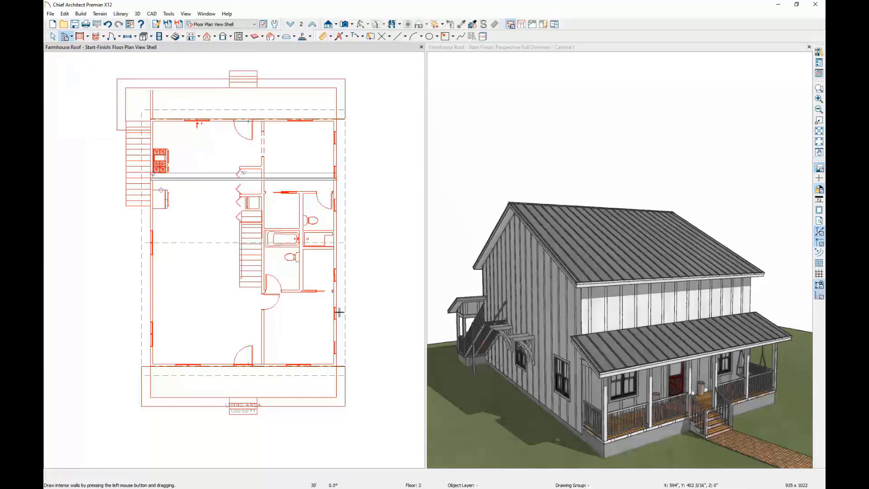
drag(172, 306, 157, 310)
- Position the two new interior walls 8' from the front and rear exterior walls respectively
click(245, 303)
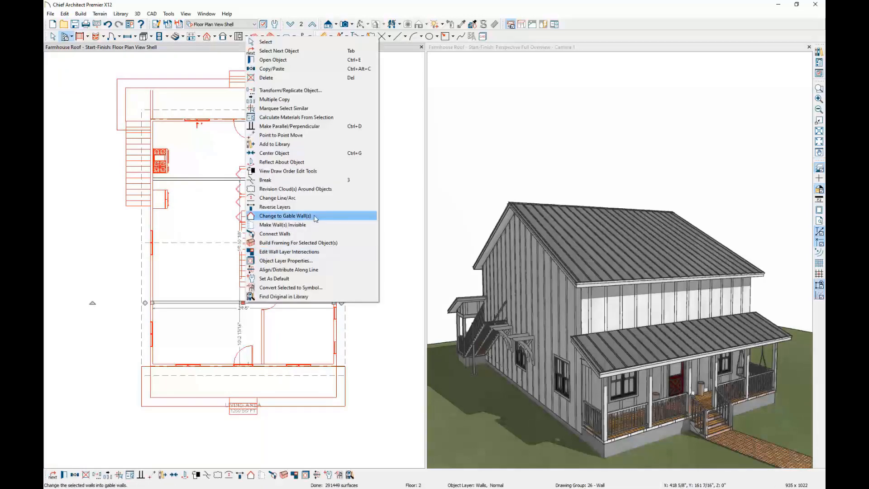
click(240, 336)
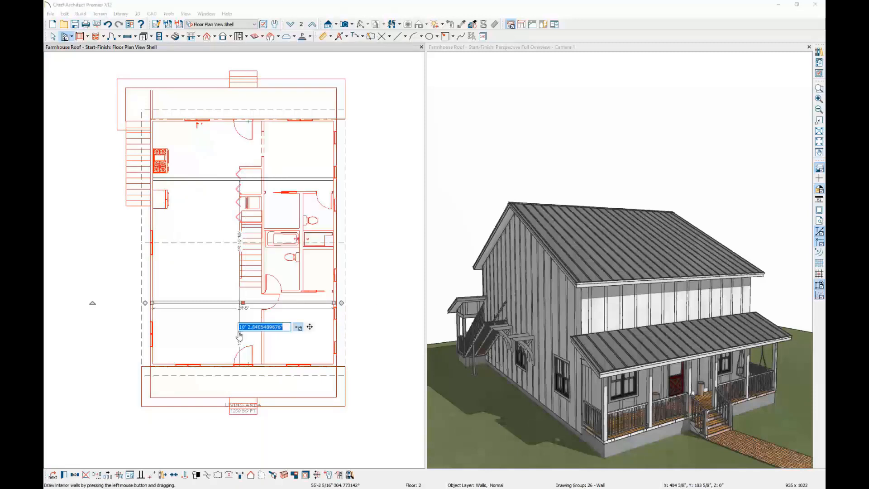
text(8')
key(Return)
click(221, 180)
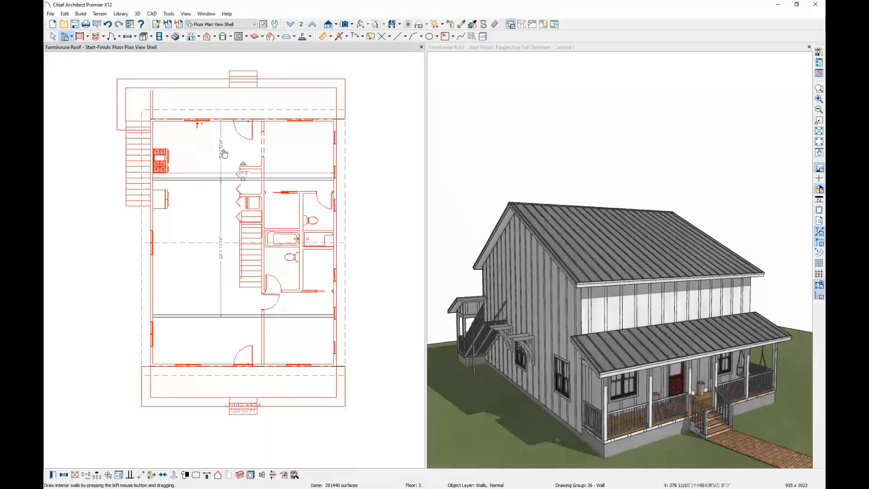
click(223, 150)
text(8')
key(Return)
- Change the perspective overview's rendering technique to Glass House
click(467, 48)
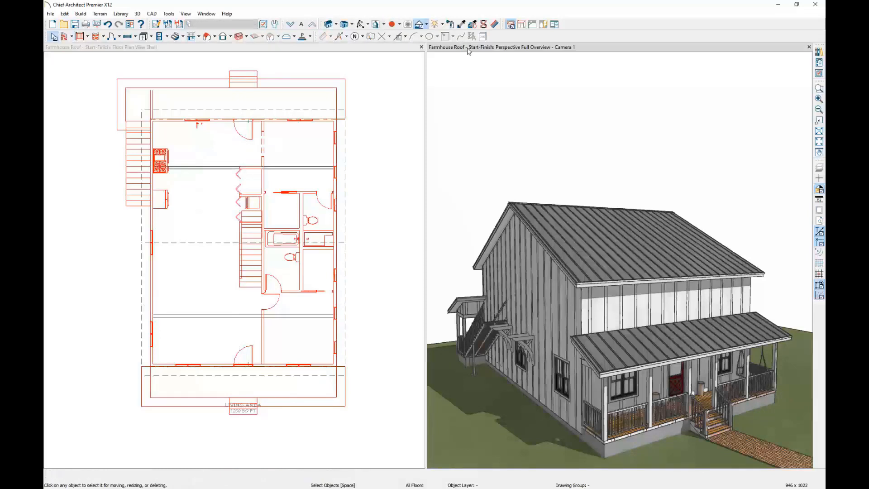
click(425, 25)
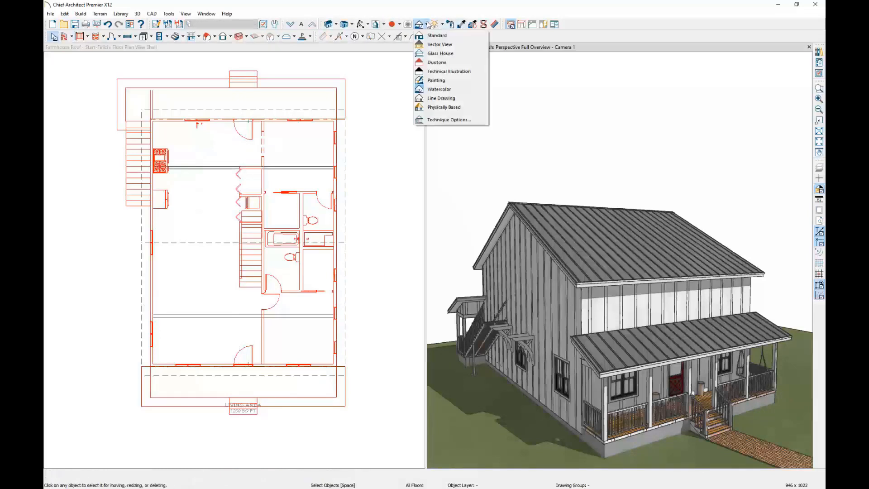
click(438, 55)
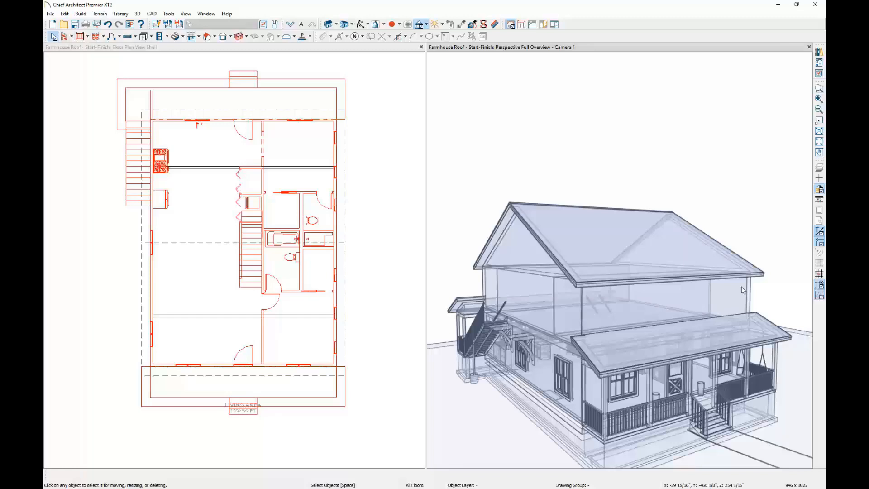
- Set the room type of the narrow front and rear second-floor rooms to Attic
click(301, 341)
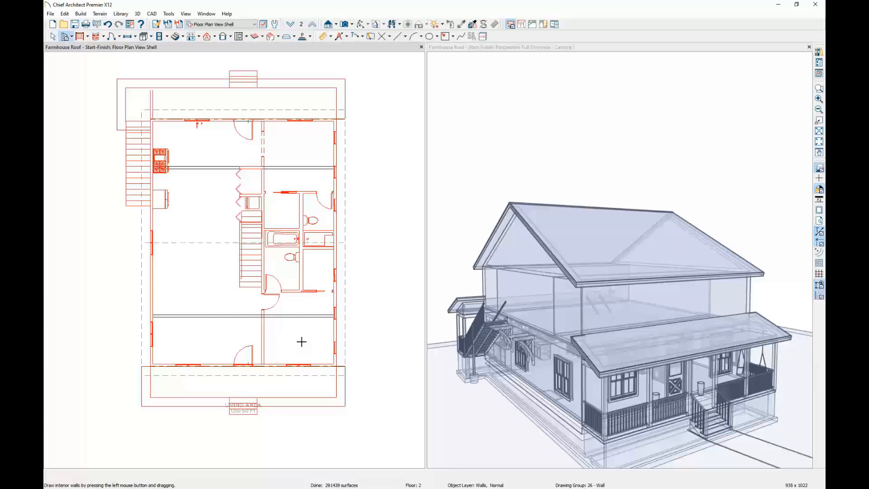
key(Escape)
click(302, 341)
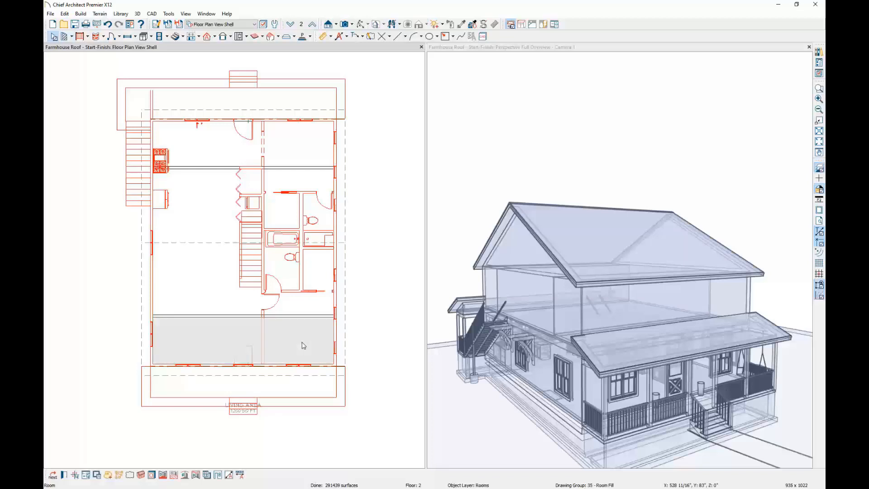
double_click(310, 313)
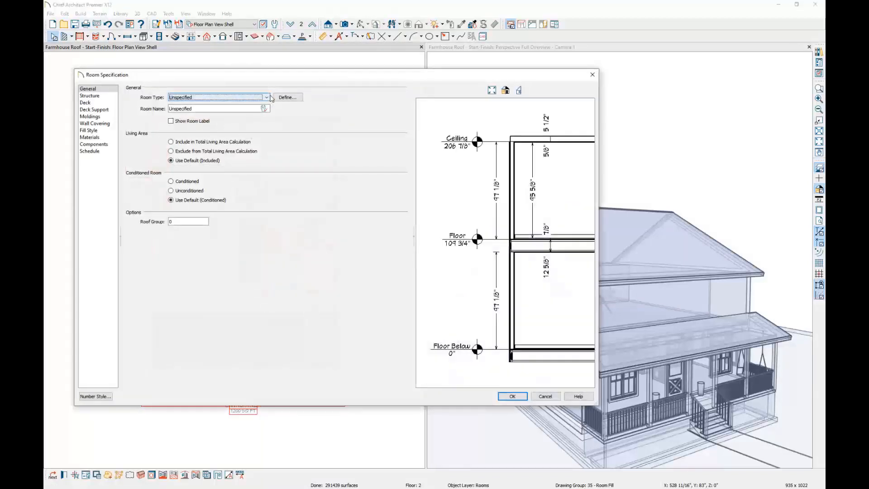
click(266, 97)
click(189, 112)
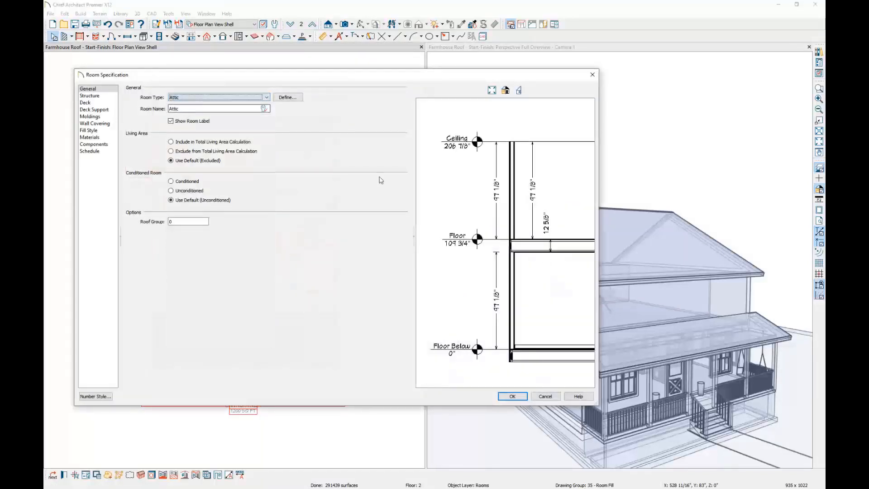
click(513, 396)
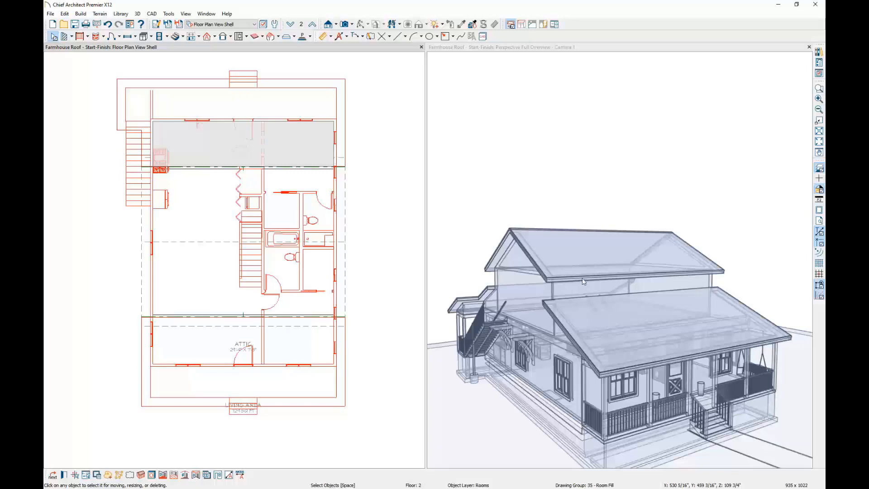
- Define both full-width interior walls bordering the second-floor attic rooms as knee walls
click(283, 168)
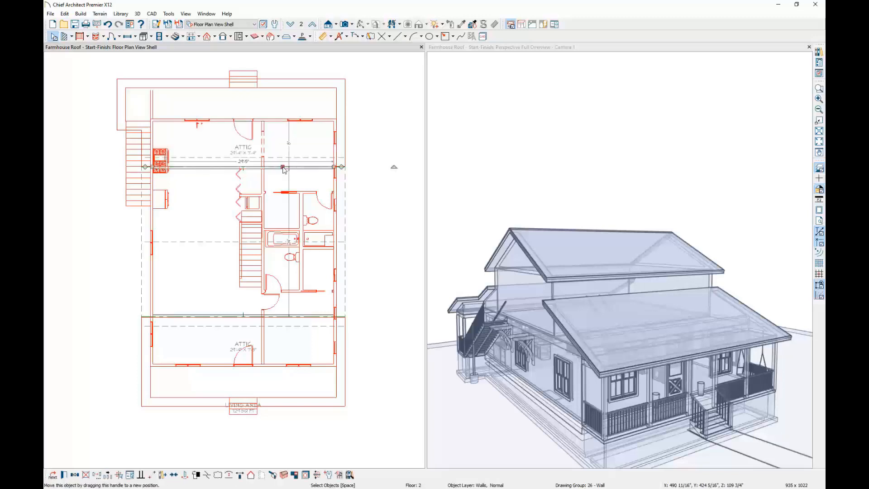
click(268, 315)
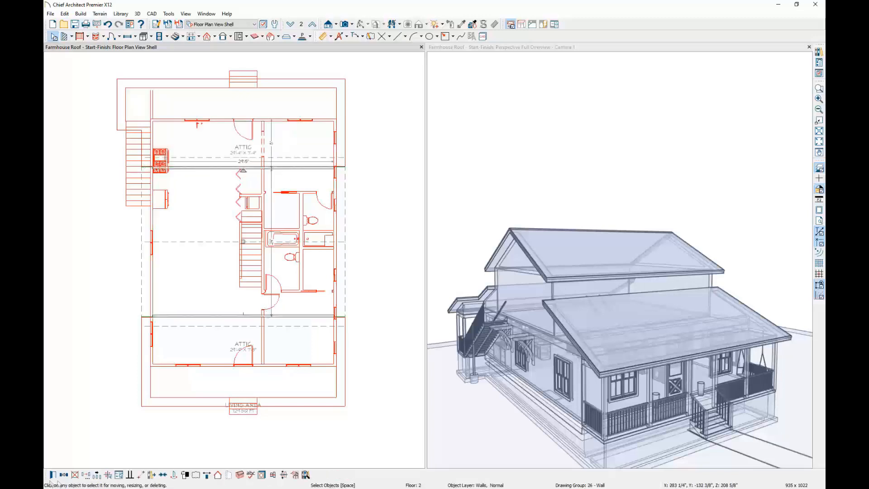
click(53, 474)
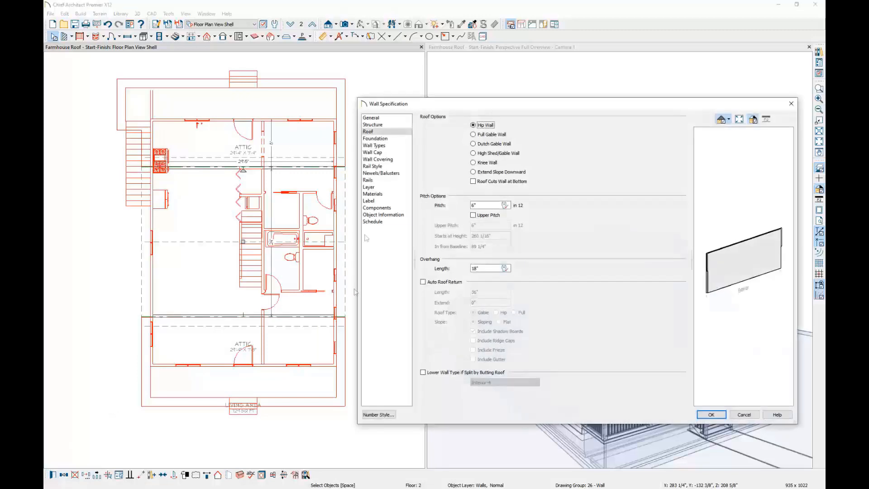
click(474, 163)
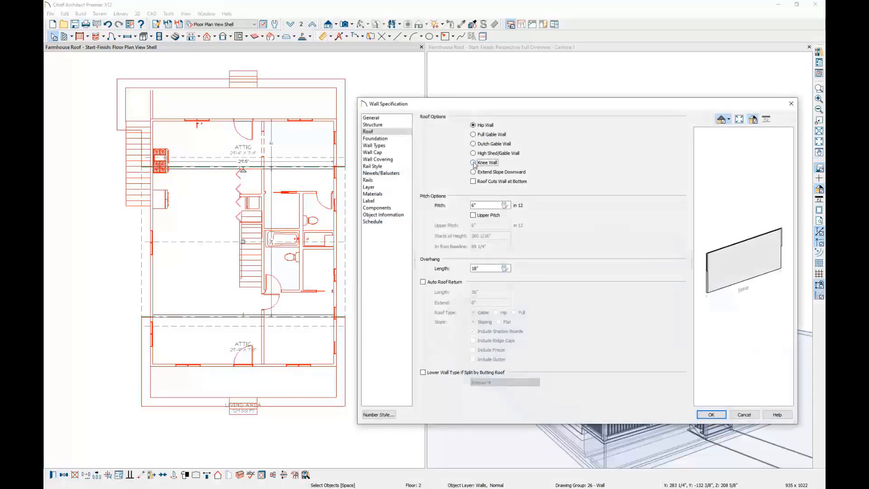
click(711, 414)
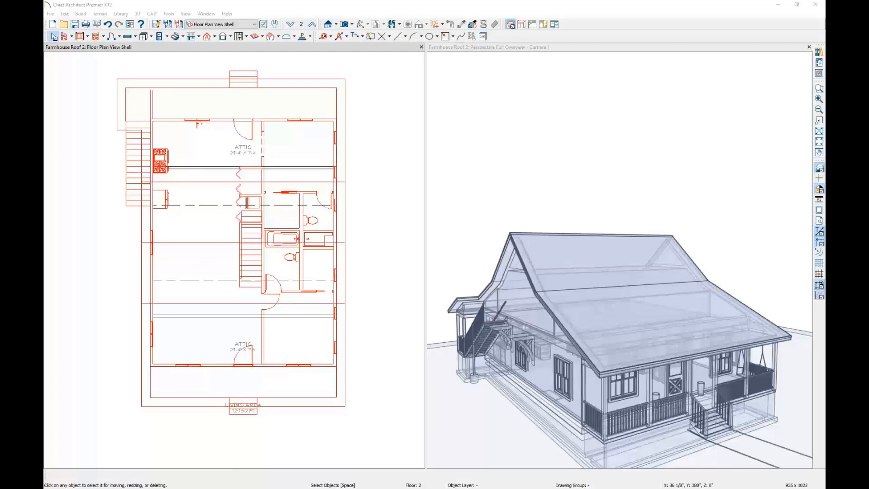
- Try to move the front knee wall inward to the line where the roof pitch changes, and undo the move
click(293, 317)
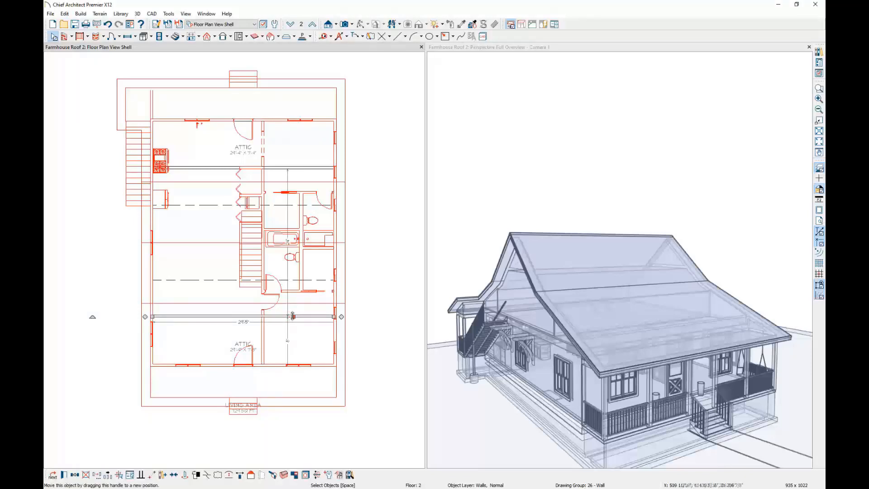
drag(293, 315, 294, 305)
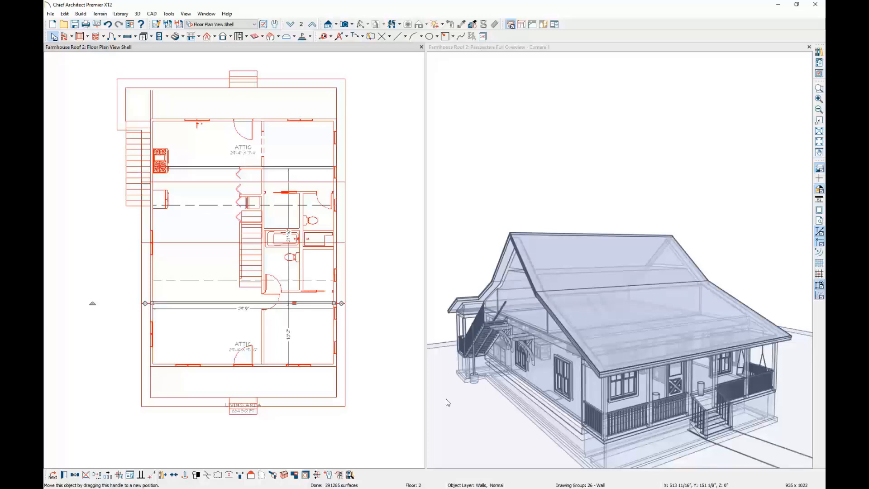
click(107, 24)
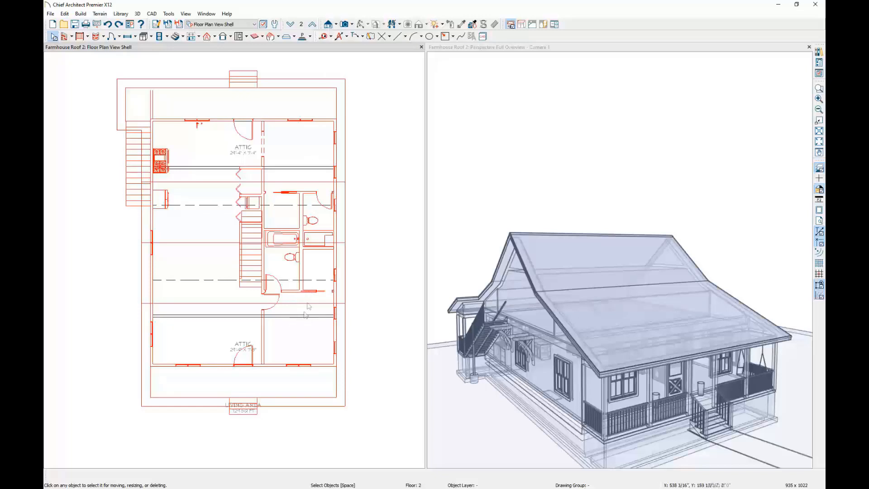
- Measure the distance from the front porch railing to the front knee wall with the Tape Measure
click(324, 36)
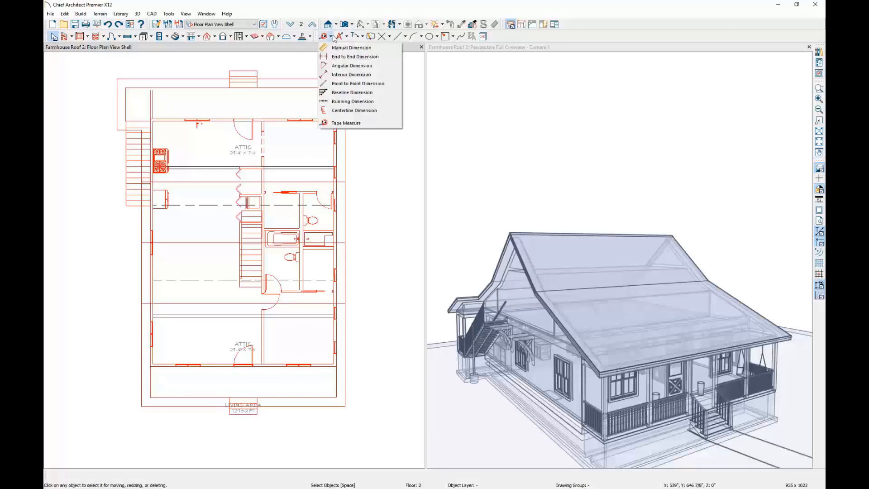
click(341, 124)
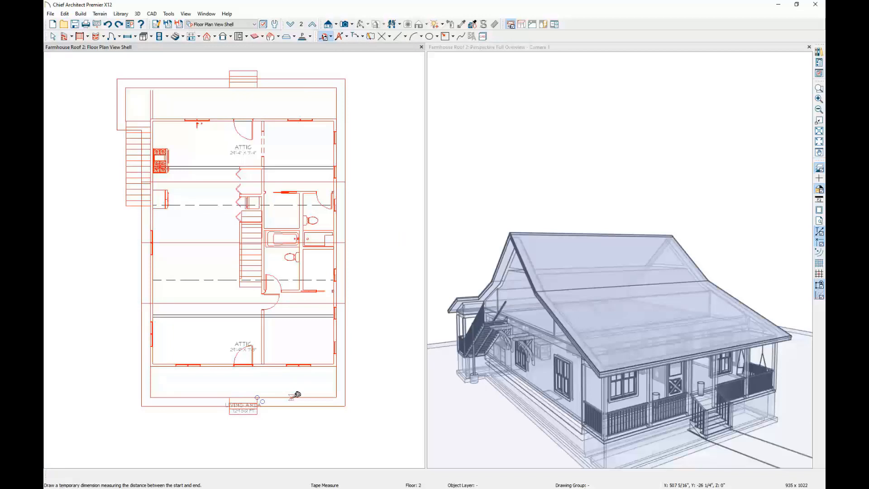
drag(291, 397, 290, 315)
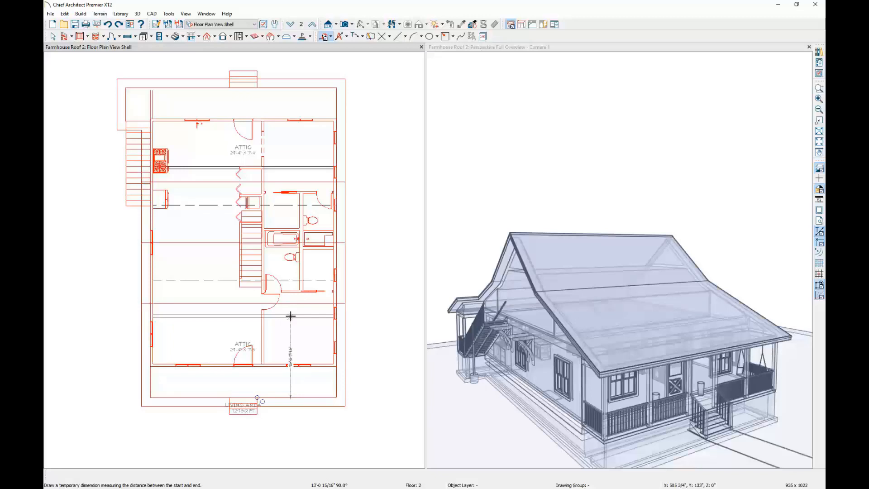
drag(290, 316, 290, 316)
- On the first floor, set the upper pitch of the front and rear porch railings to start 13' 7/16" in from the baseline
click(290, 24)
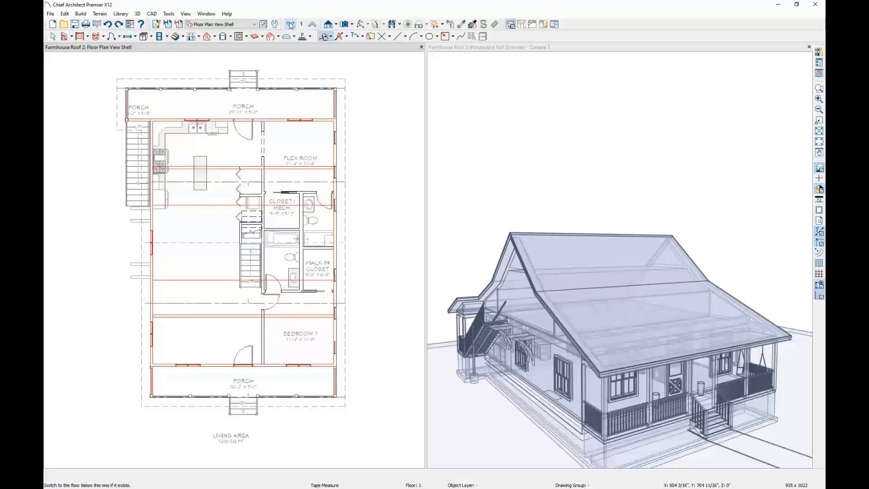
click(53, 36)
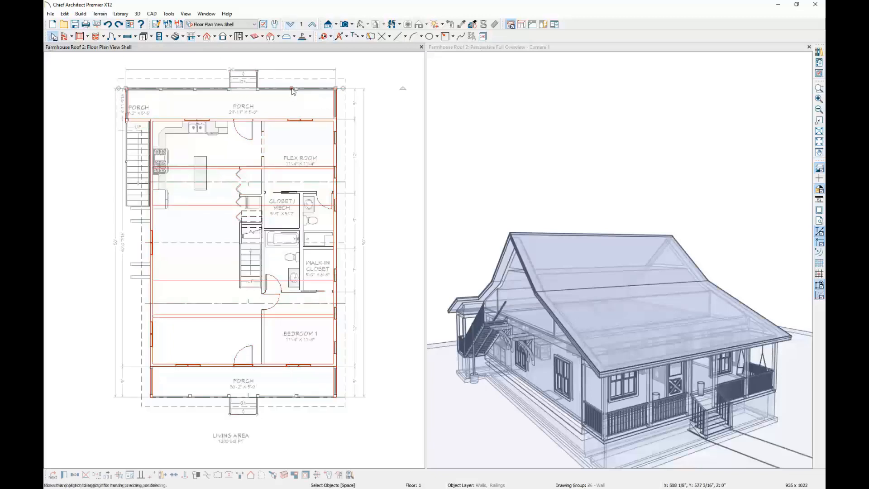
click(292, 89)
shift+click(314, 397)
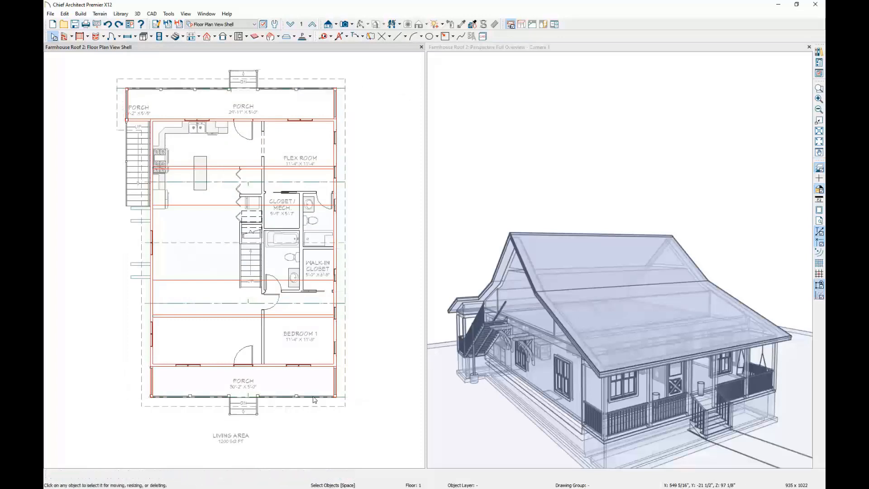
click(53, 474)
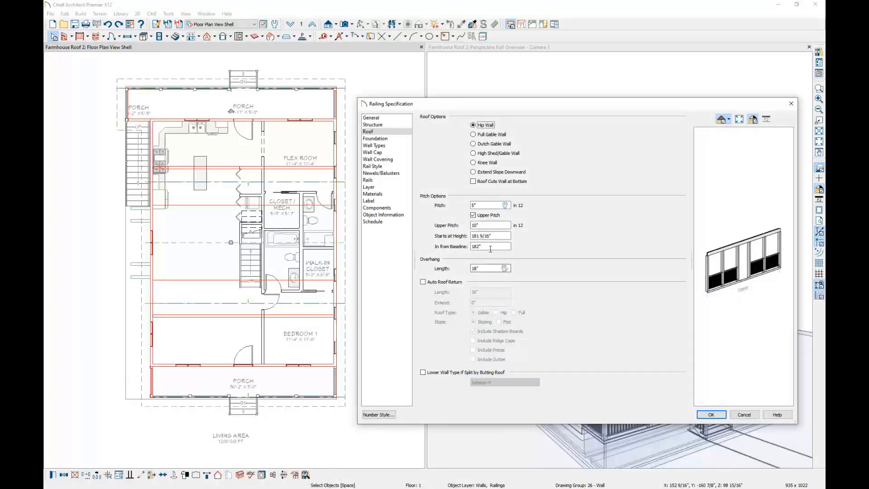
drag(491, 247, 383, 244)
text(13' 7/16)
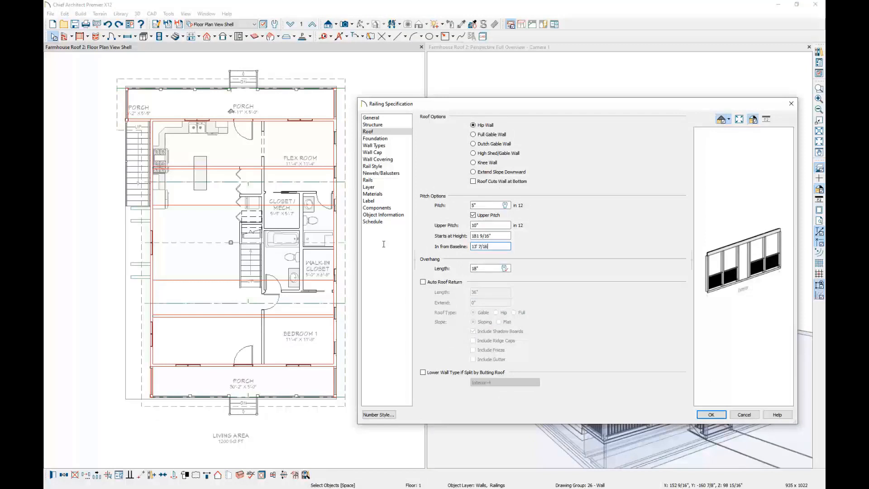
click(500, 236)
click(711, 414)
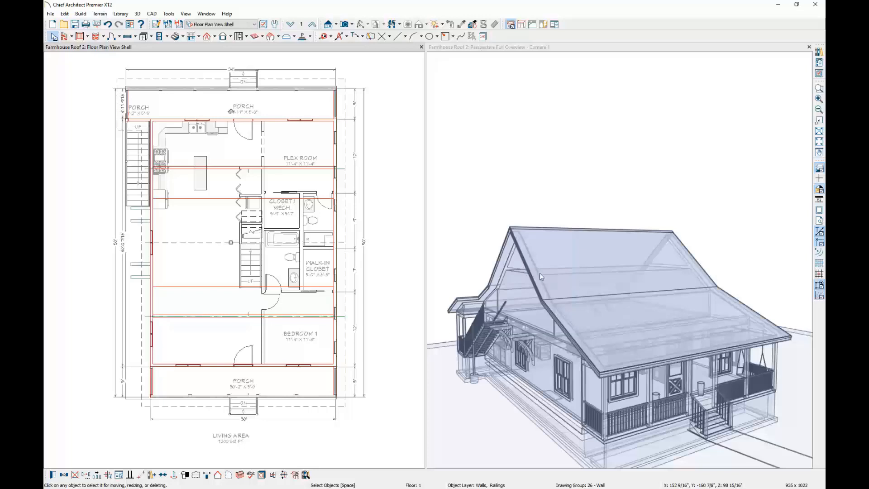
- Return to the second-floor plan and hide the reference floor display
key(Page_Up)
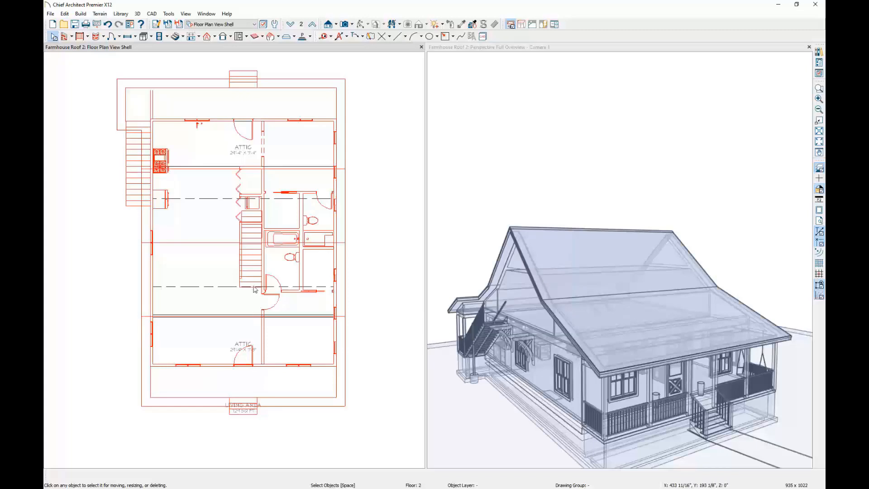
click(556, 279)
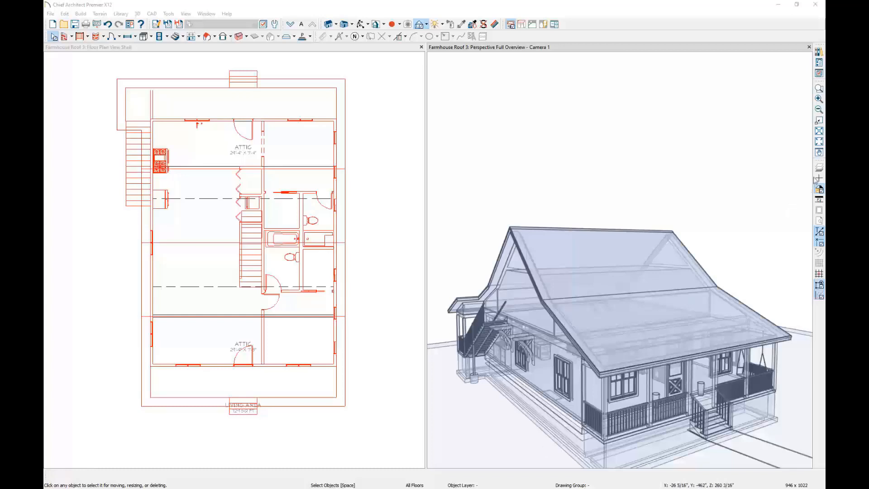
click(333, 48)
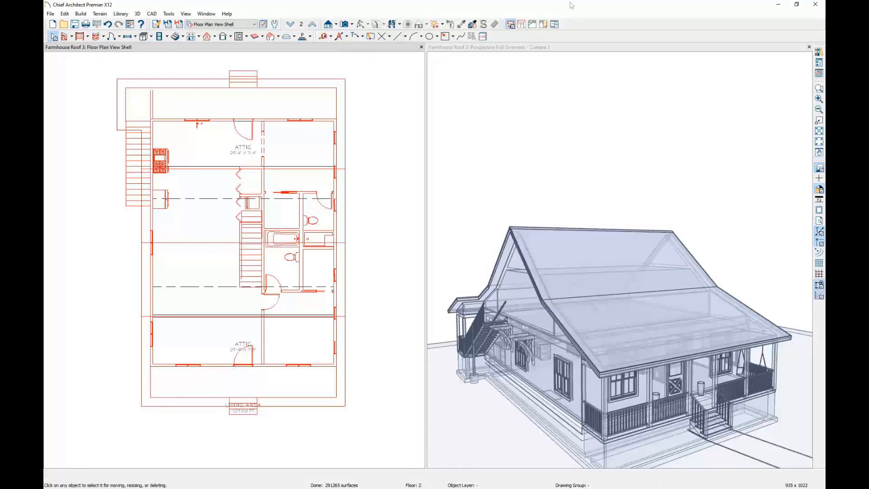
click(820, 168)
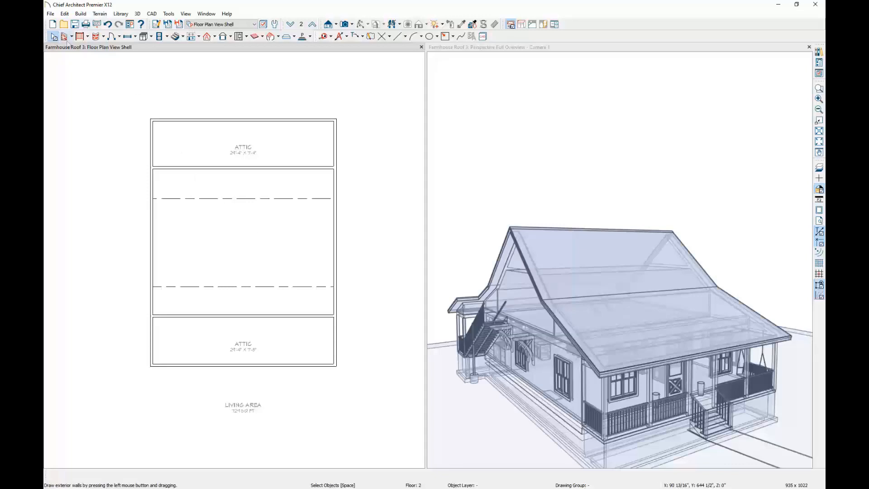
- Draw four short exterior walls front to back across the attic rooms, splitting the front and rear attics into three rooms each
click(65, 37)
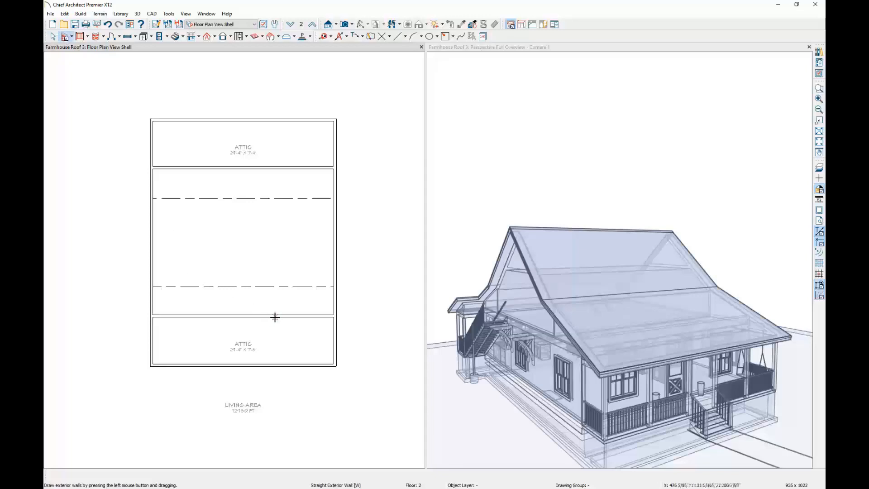
drag(279, 317, 279, 364)
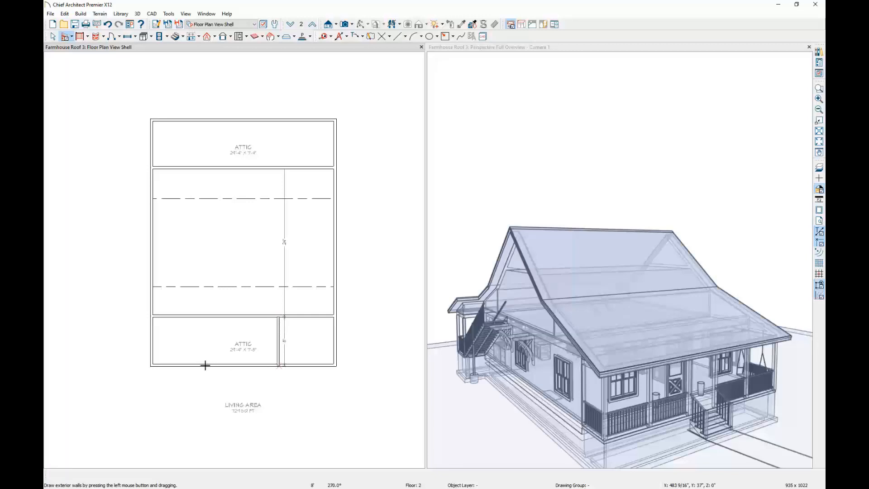
mouse_move(207, 355)
mouse_down()
mouse_move(213, 180)
mouse_move(203, 167)
mouse_move(204, 120)
mouse_up()
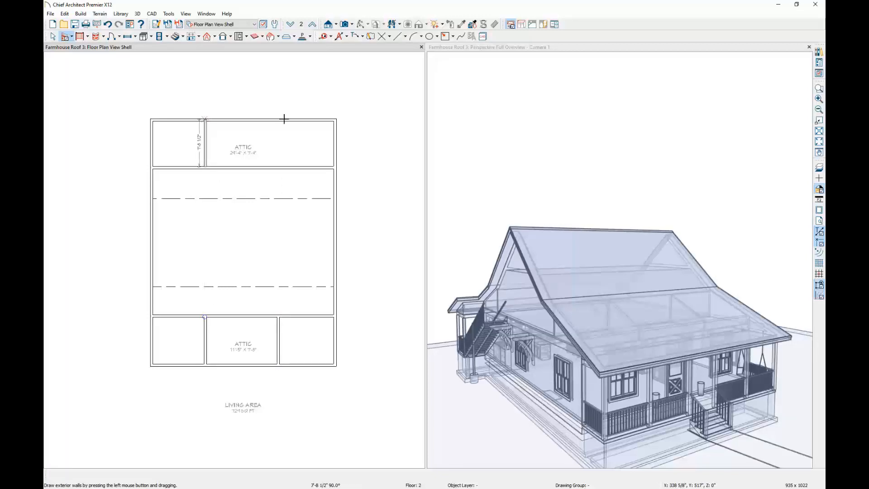
drag(283, 118, 283, 166)
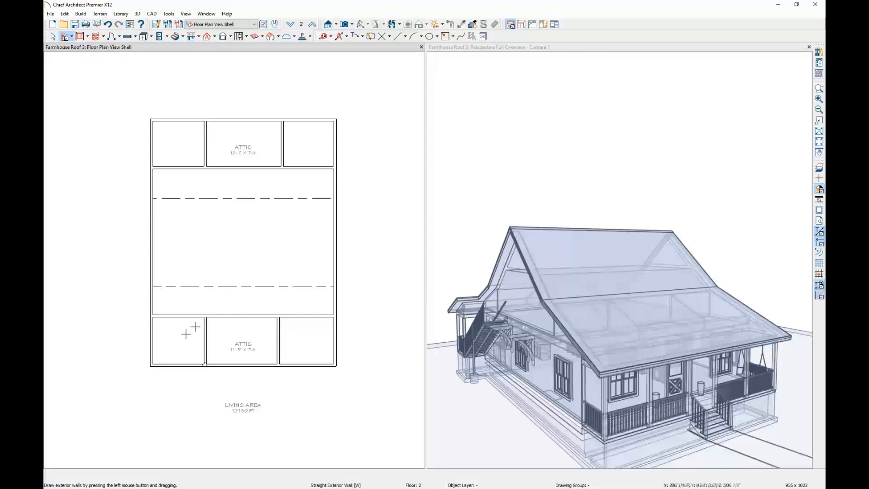
key(space)
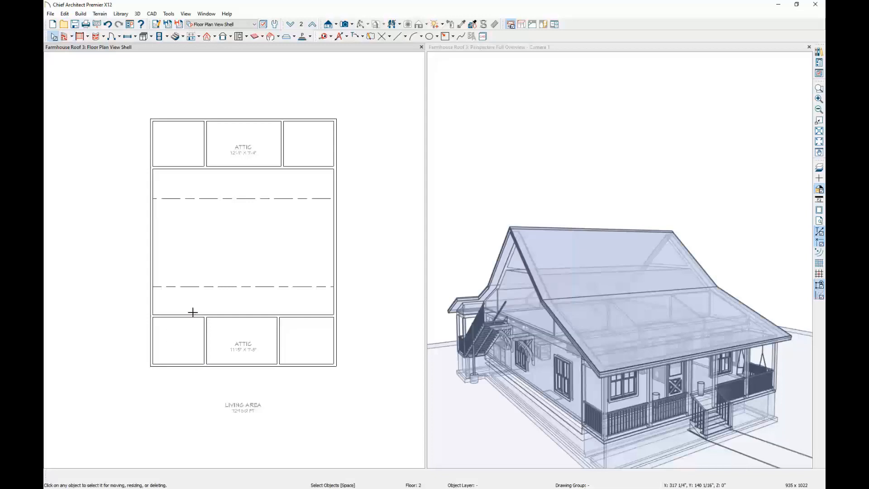
- Position the two front attic partition walls 96 inches in from the exterior side walls
click(204, 334)
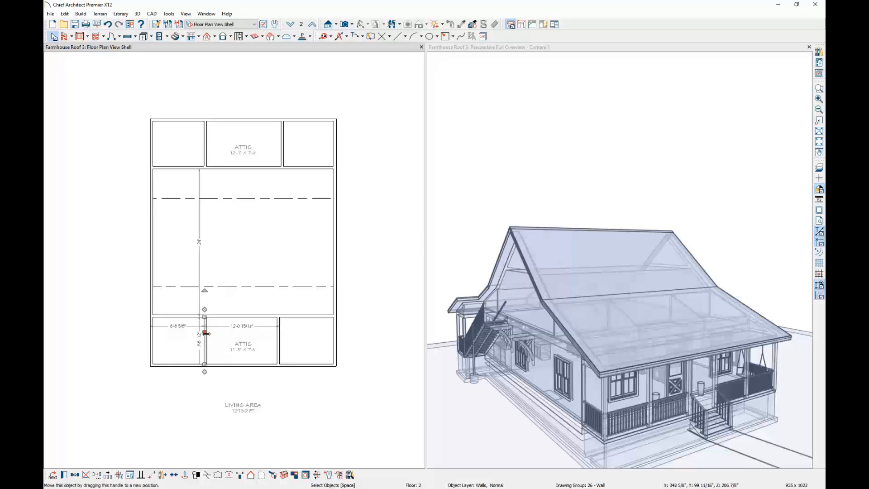
click(182, 327)
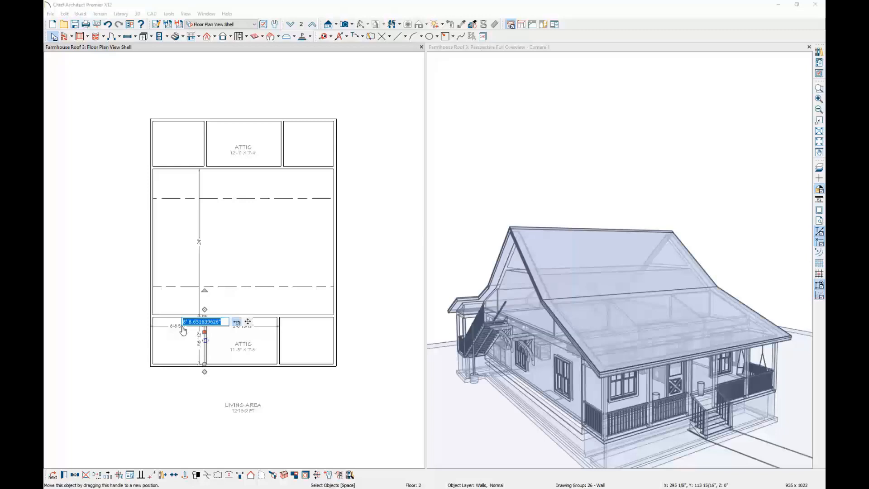
text(96)
key(Return)
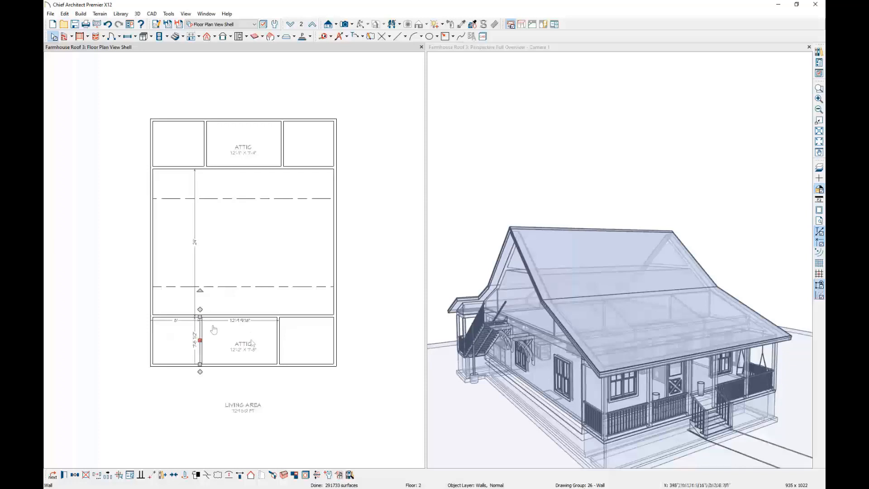
click(279, 339)
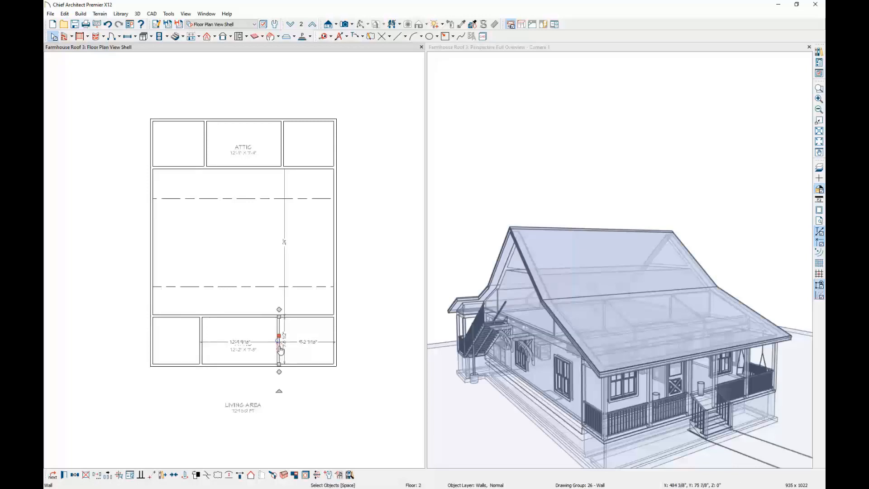
click(308, 342)
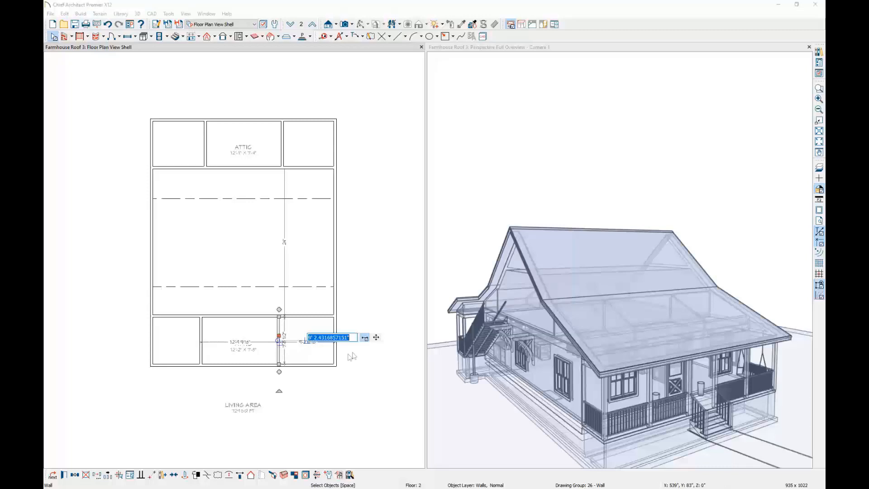
text(96)
key(Return)
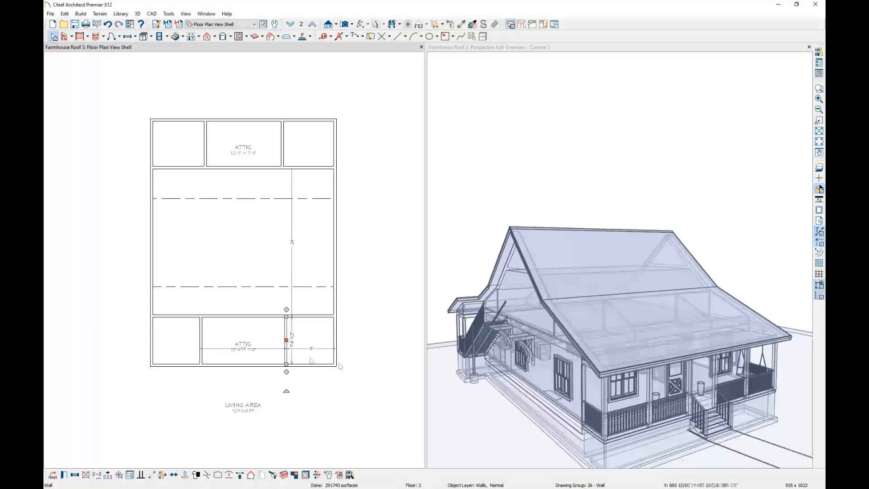
- Position the two rear attic partition walls 96 inches in from the exterior side walls
click(207, 140)
click(183, 132)
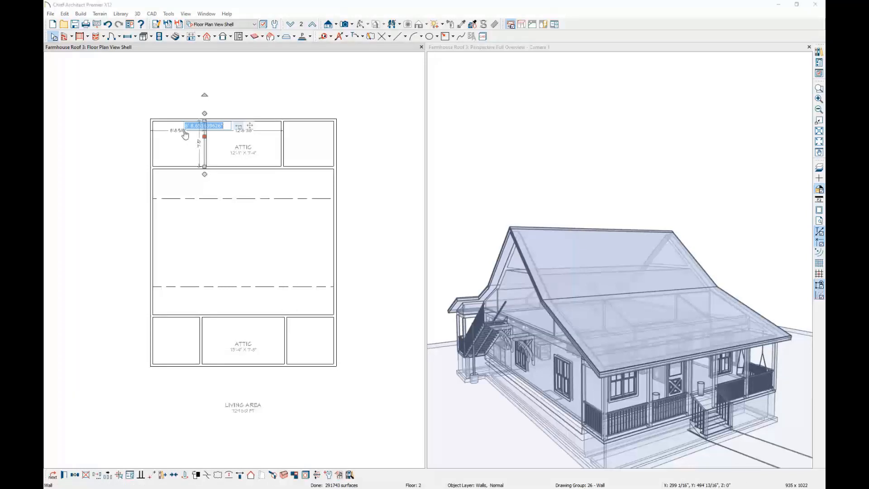
text(96)
key(Return)
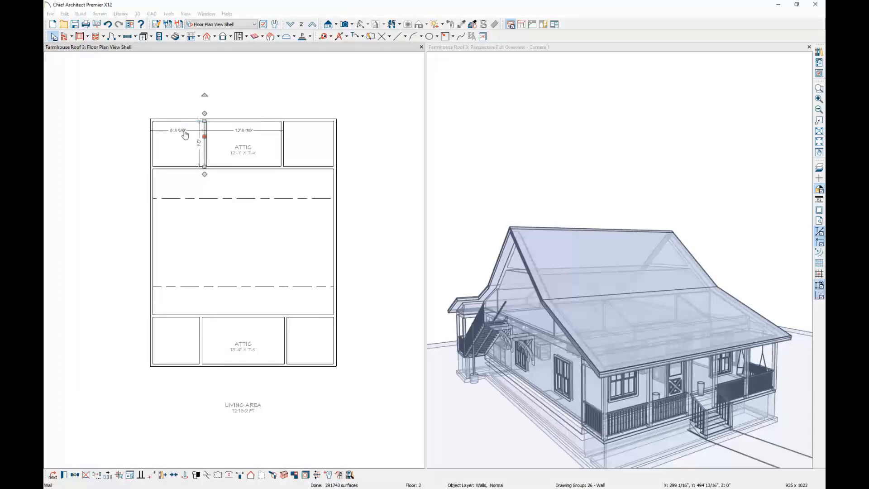
click(282, 136)
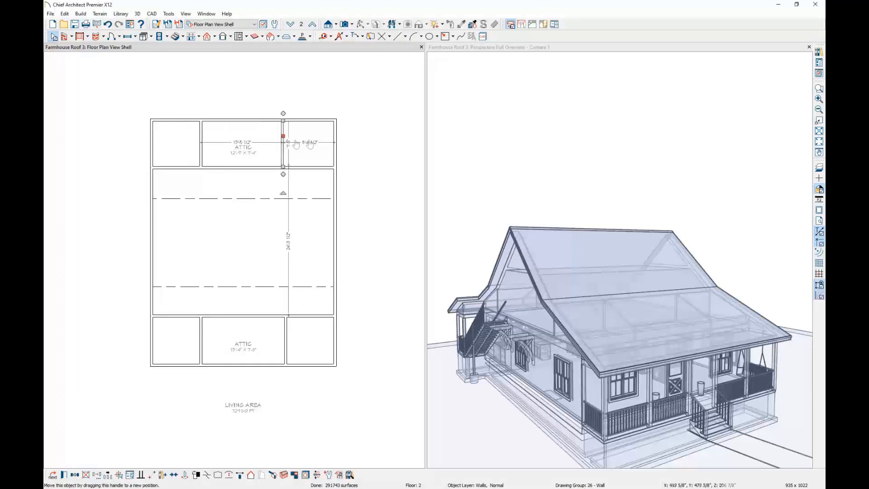
click(309, 141)
text(96)
key(Return)
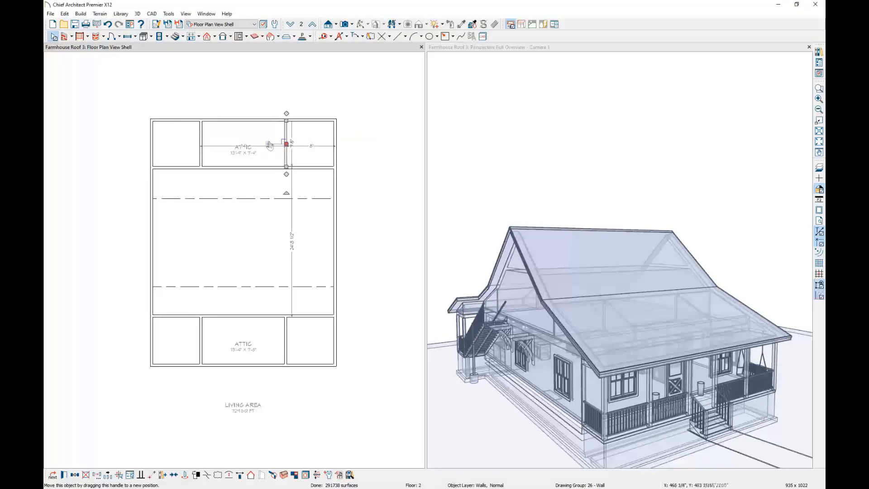
key(Escape)
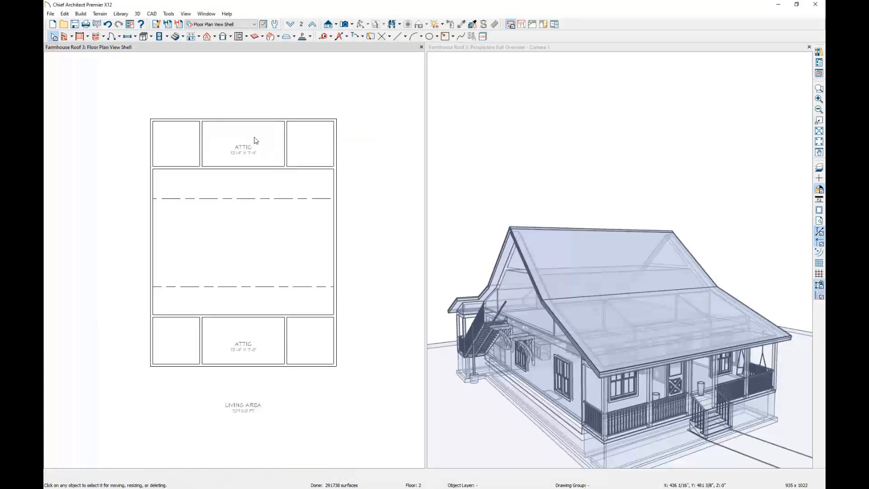
- Change the rear middle attic room's type to Unspecified
click(256, 141)
double_click(256, 141)
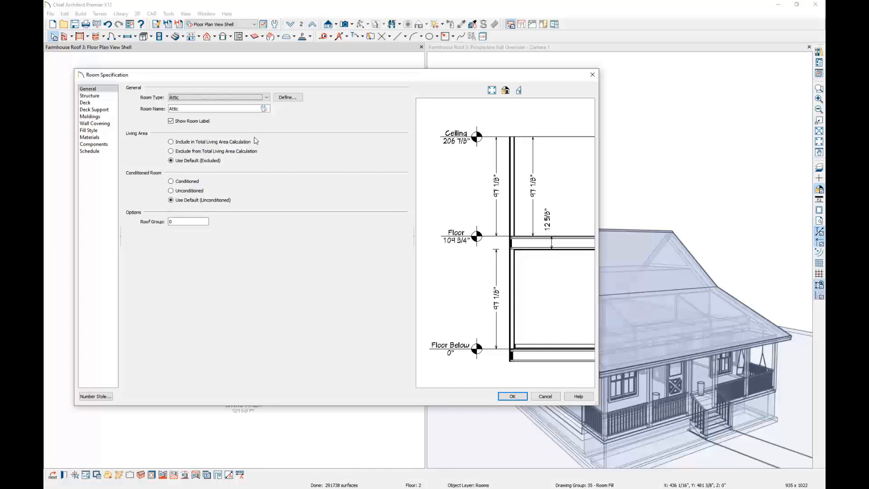
click(268, 97)
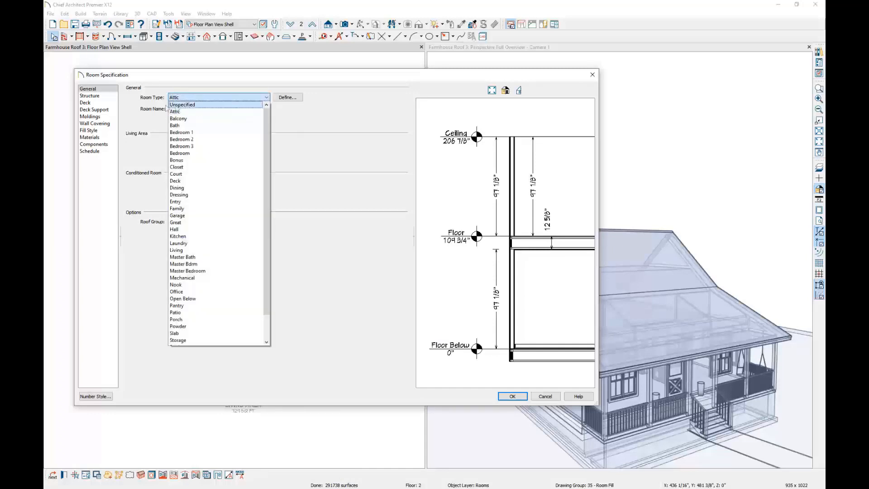
click(190, 105)
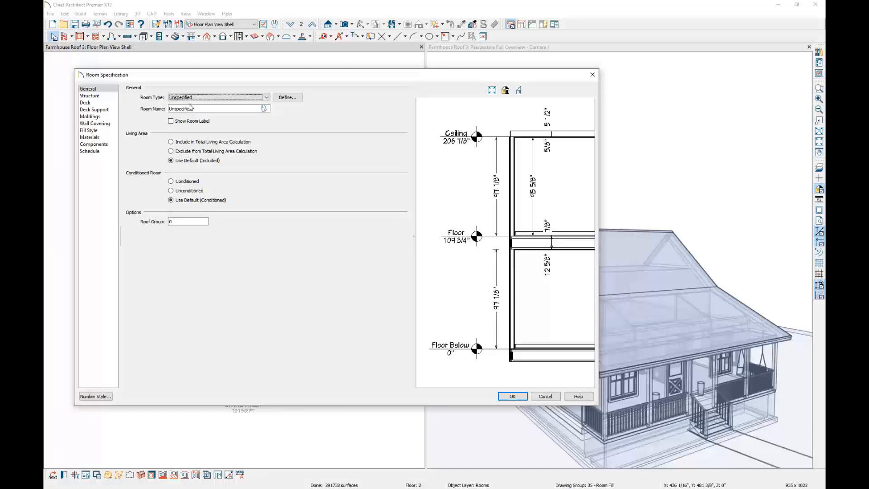
click(191, 107)
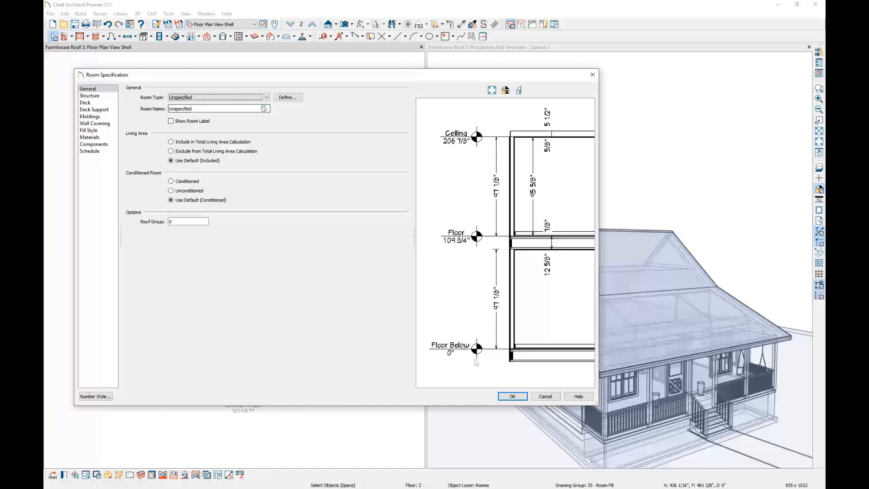
click(513, 396)
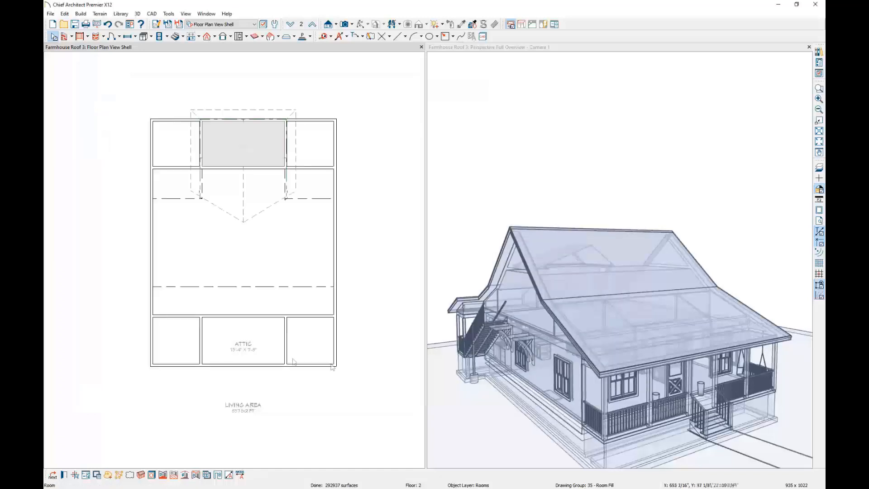
- Change the front middle attic room's type to Unspecified so a dormer is built over it
click(266, 332)
double_click(265, 333)
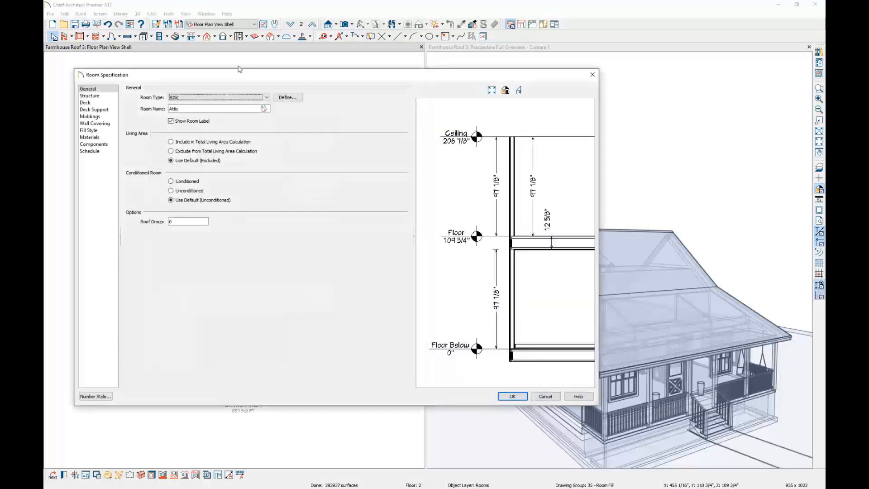
click(268, 98)
click(265, 105)
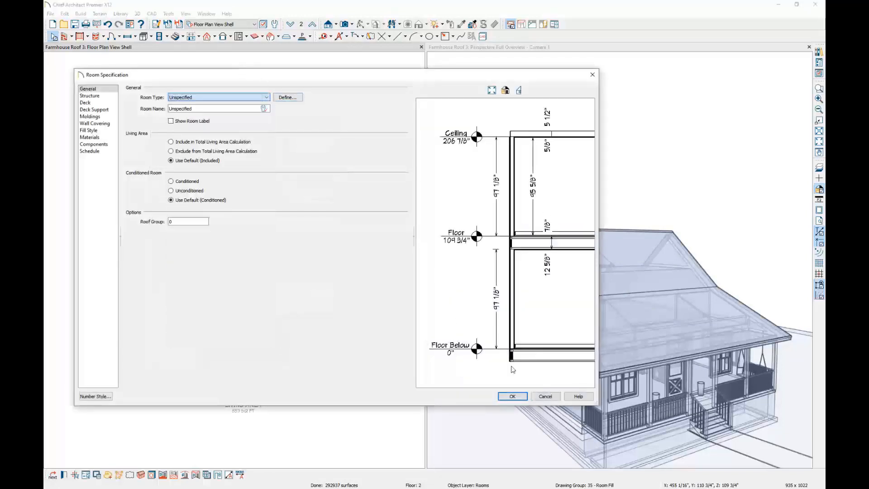
click(512, 398)
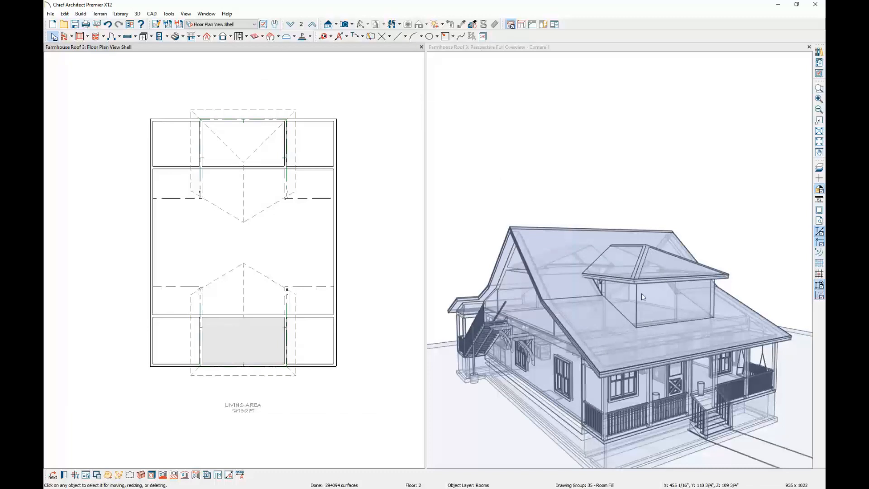
- Review the front middle room's structure settings, including its finished ceiling height
double_click(266, 330)
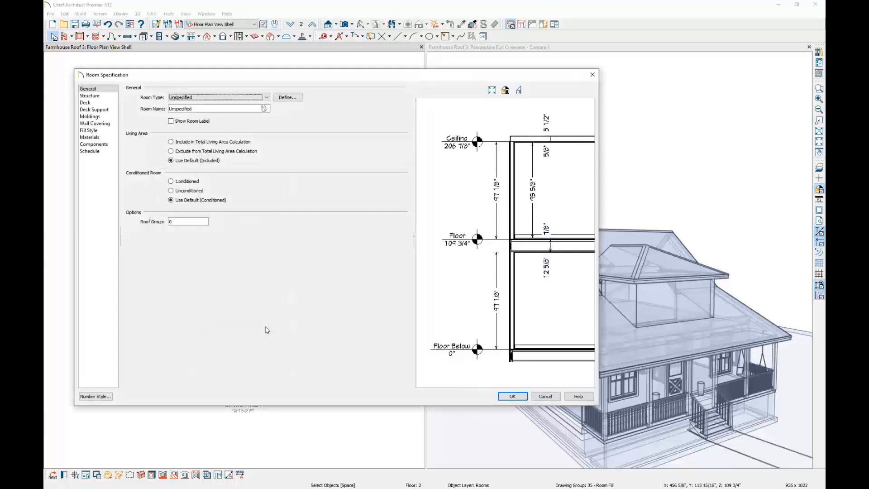
click(89, 96)
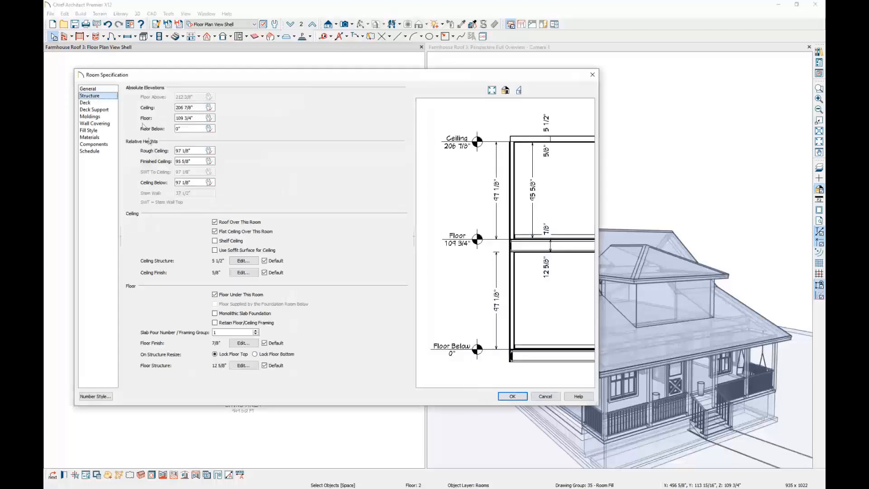
click(180, 162)
key(Return)
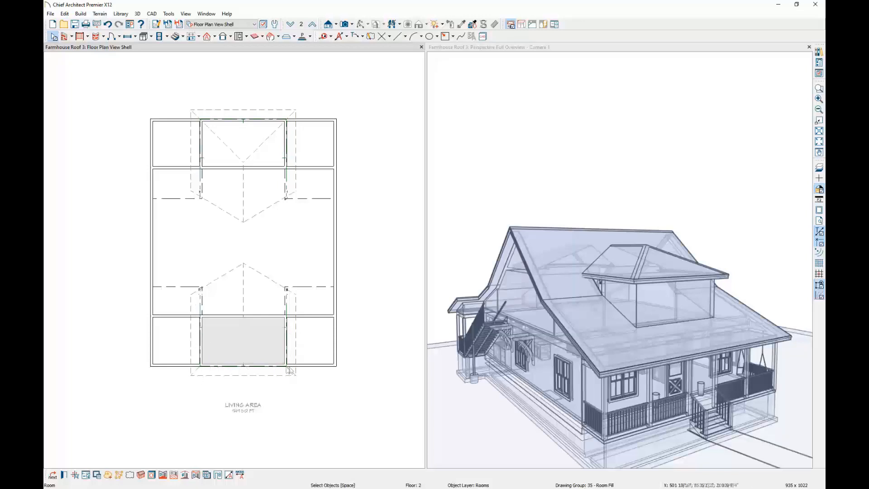
- Turn the front wall of the dormer room into a full gable wall
click(271, 366)
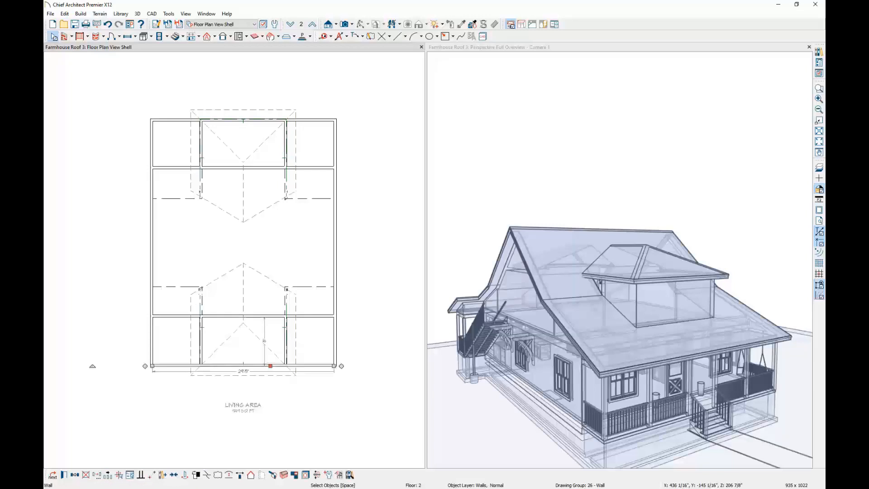
click(250, 474)
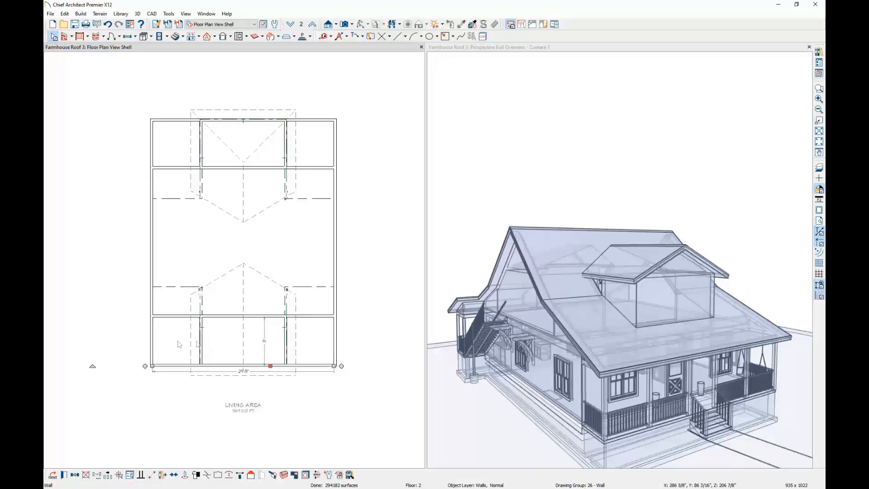
click(314, 350)
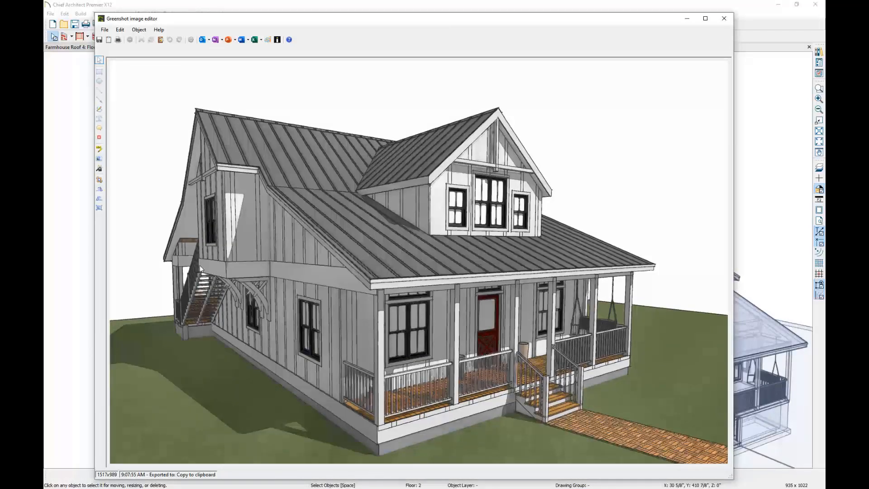
- Minimize the reference image, then set the front dormer's two side walls to a 10 in 12 roof pitch and shorten their overhang
click(687, 19)
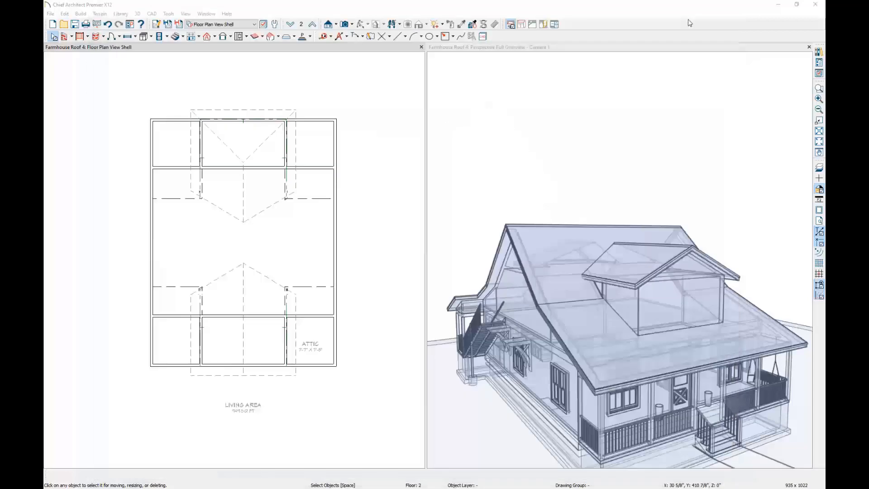
click(201, 350)
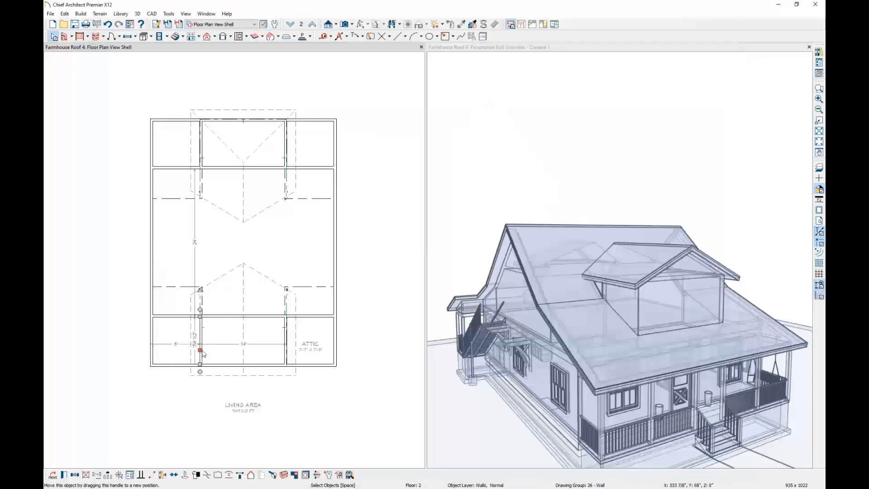
shift+click(286, 353)
click(52, 475)
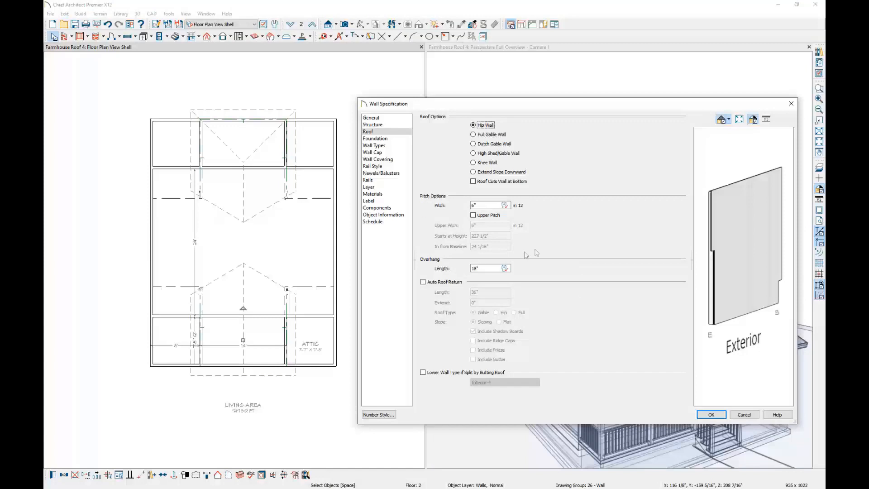
click(505, 207)
text(10)
click(506, 206)
drag(490, 205, 427, 205)
text(10)
click(485, 268)
text(1)
click(713, 414)
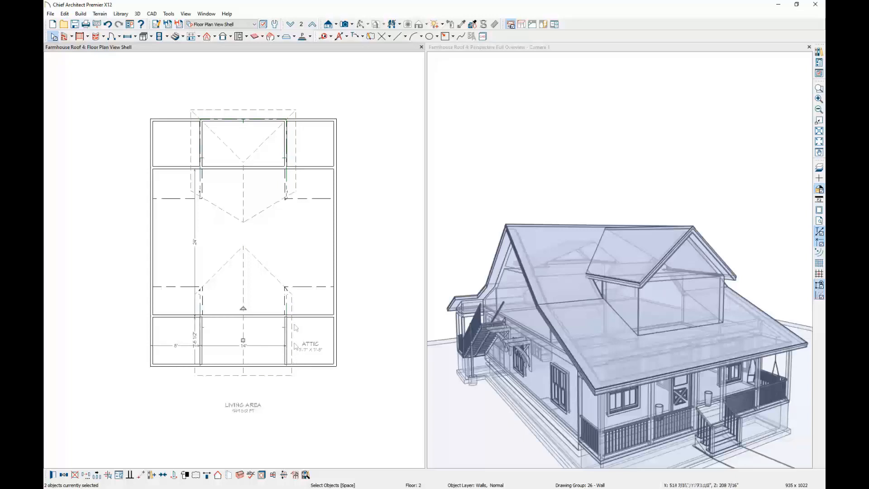
- Set the roof overhang of the front full gable wall to 10 inches
click(225, 366)
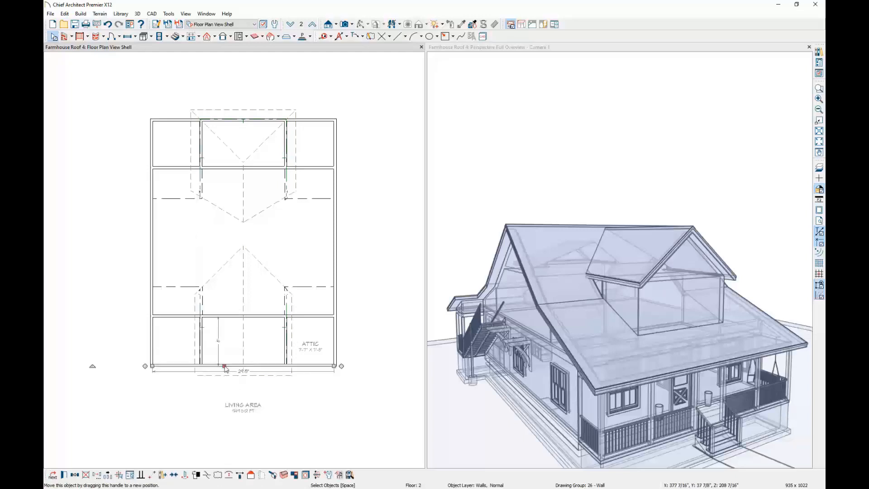
click(65, 476)
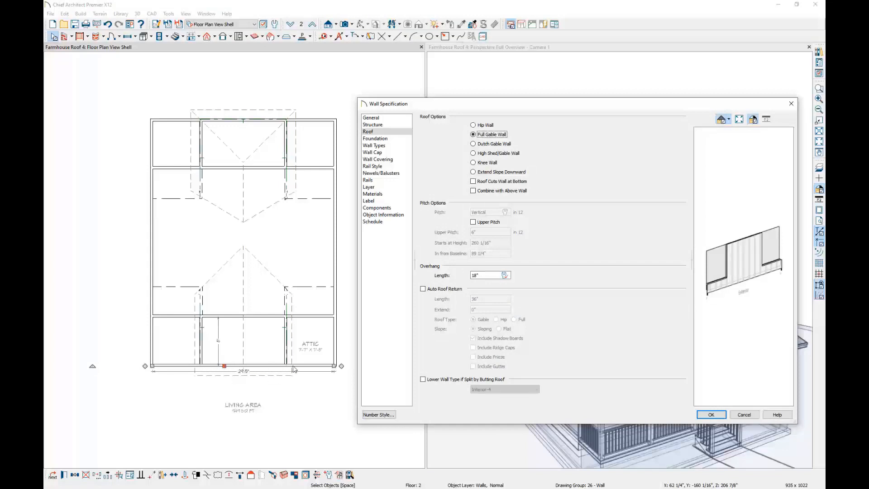
click(473, 134)
double_click(484, 275)
text(10)
click(711, 415)
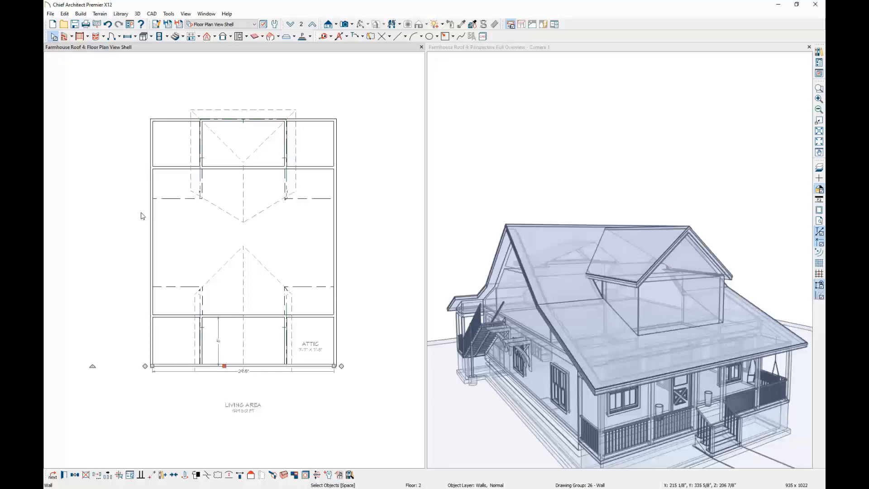
- Display the reference floor and break the second floor's left exterior wall at the front end of the outside stairs
click(822, 170)
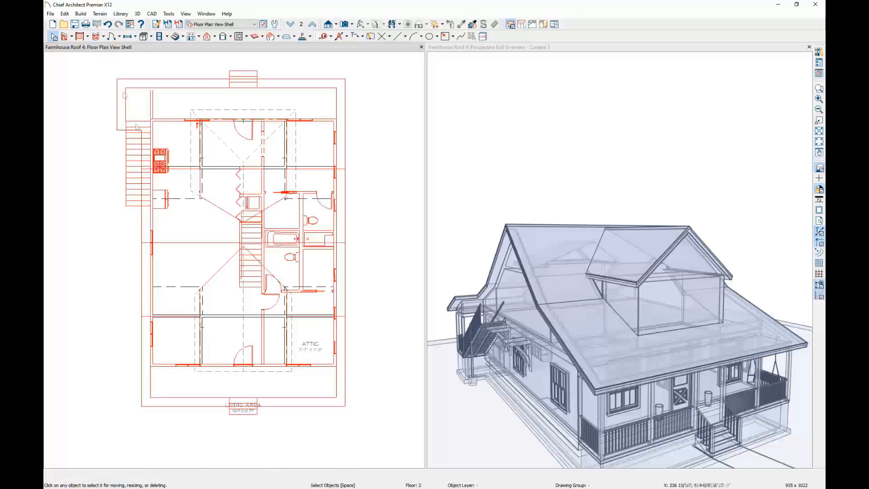
click(153, 221)
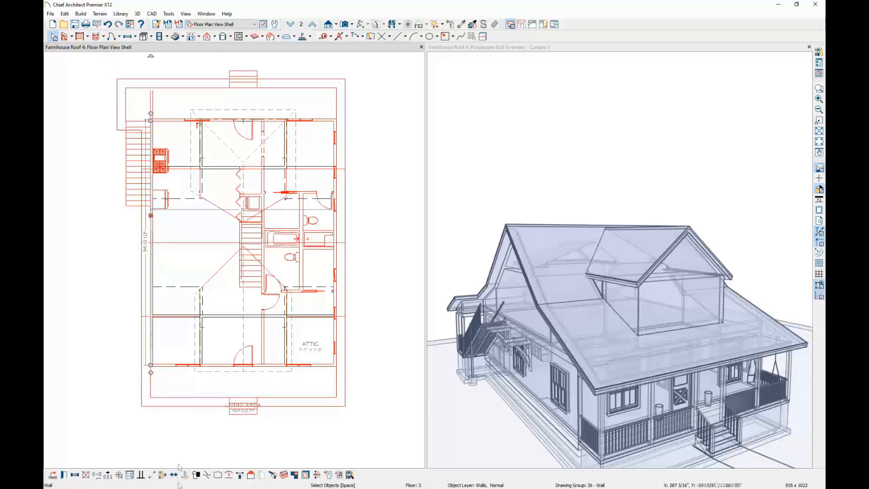
click(206, 475)
click(151, 206)
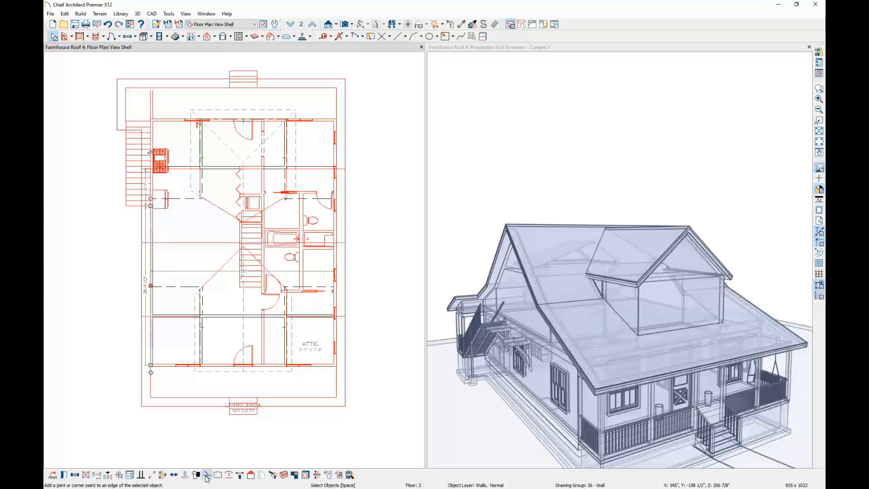
- Break the left exterior wall a second time and build a closed bump-out about 4'-3 1/2" deep beside the outside stairs
click(207, 476)
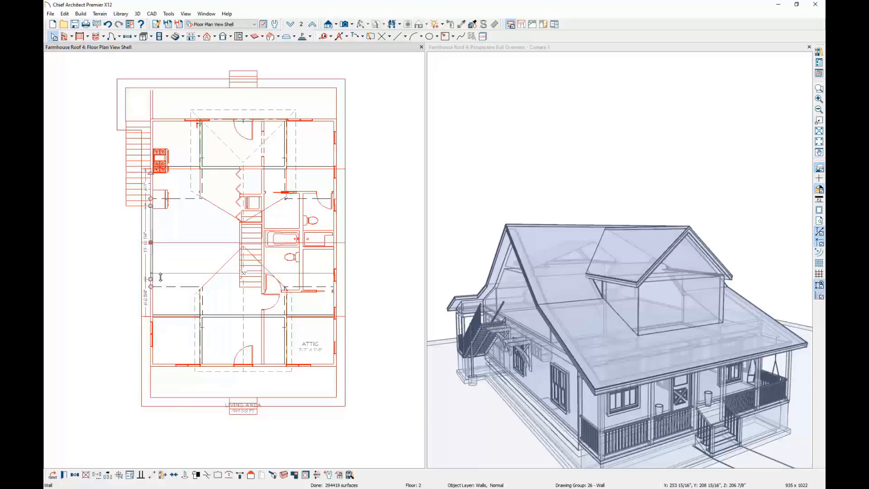
click(150, 283)
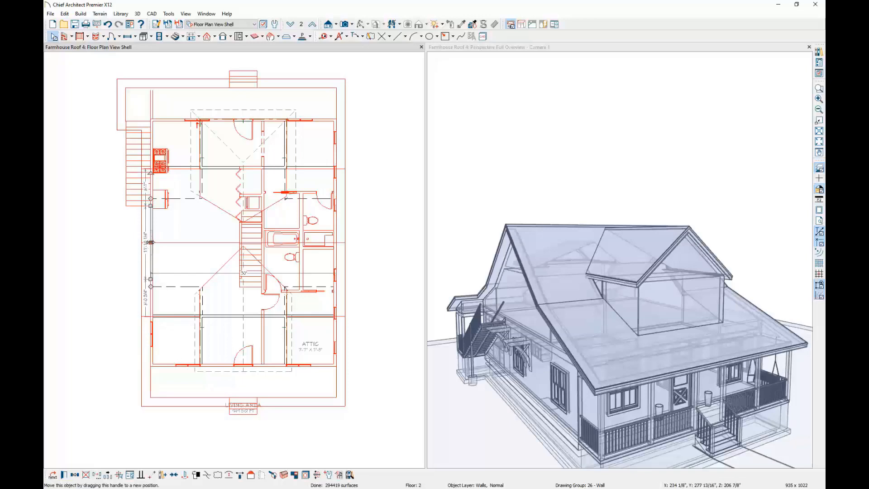
mouse_move(151, 242)
mouse_down()
mouse_move(125, 203)
mouse_move(153, 207)
mouse_up()
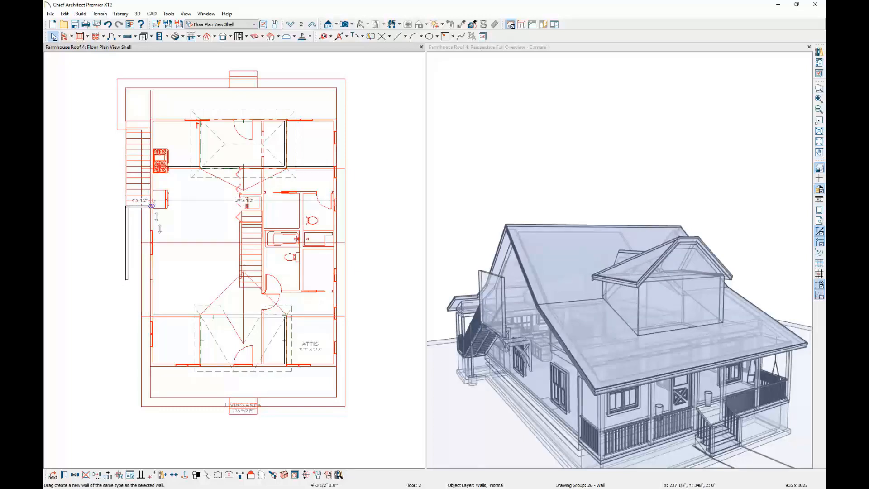
click(126, 281)
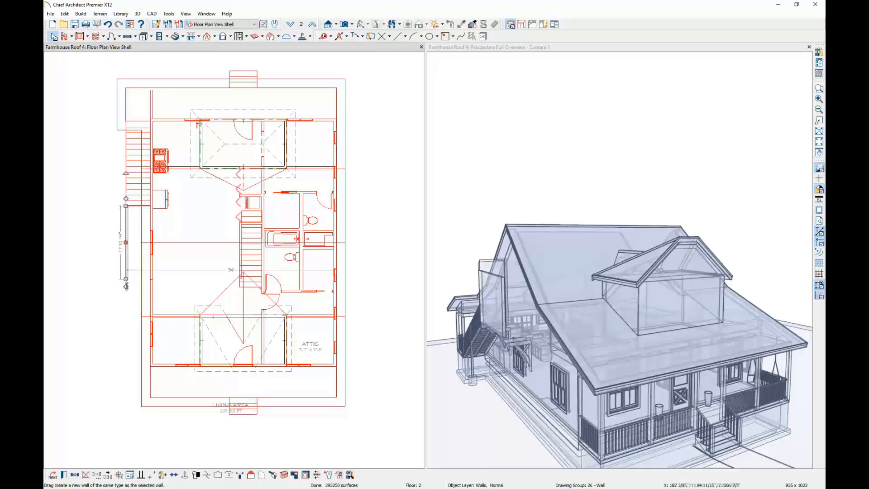
drag(126, 283, 152, 279)
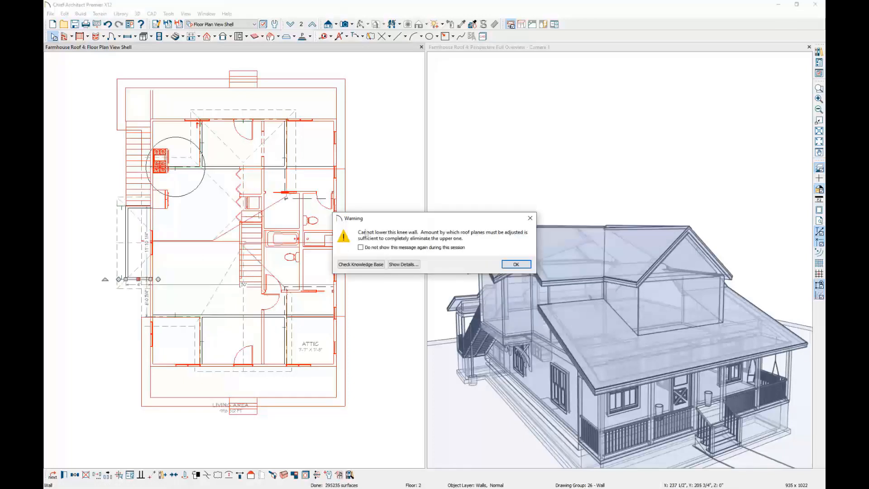
click(519, 264)
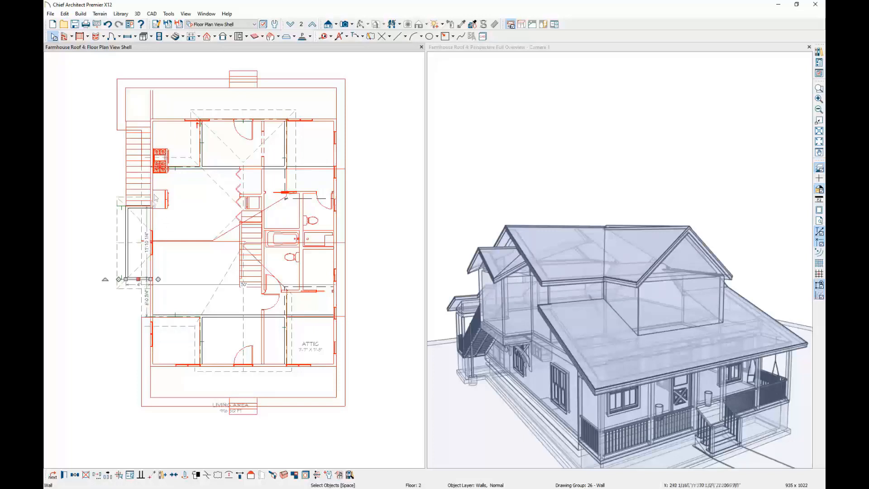
- Try to make the bump-out's outer wall a full gable wall
click(126, 226)
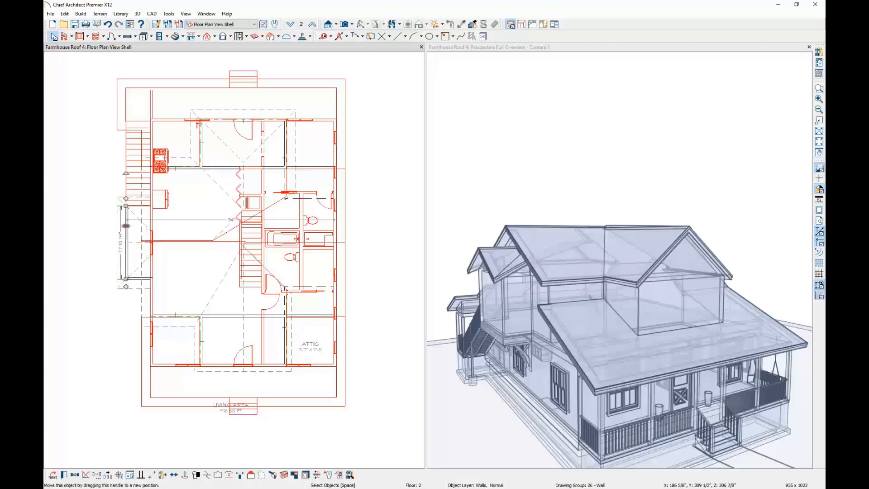
double_click(126, 225)
click(503, 135)
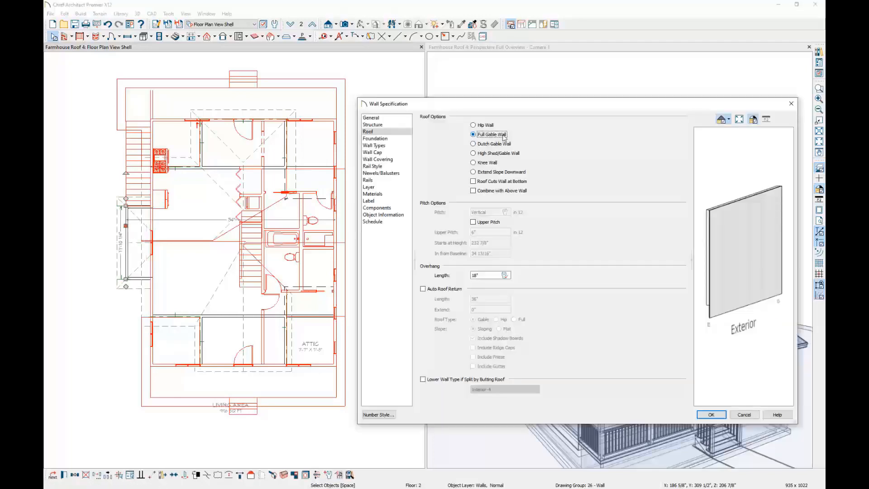
click(744, 414)
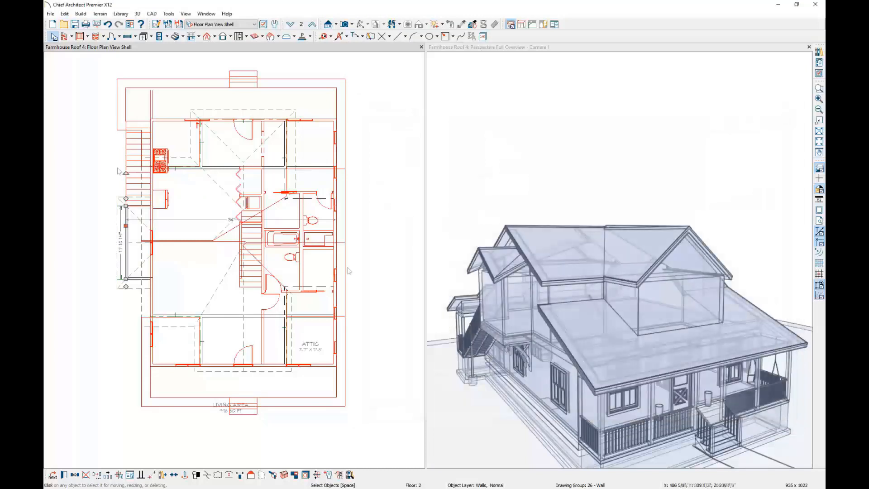
- Change the bump-out's two side walls to hip walls, then undo the whole left-side bump-out
click(143, 210)
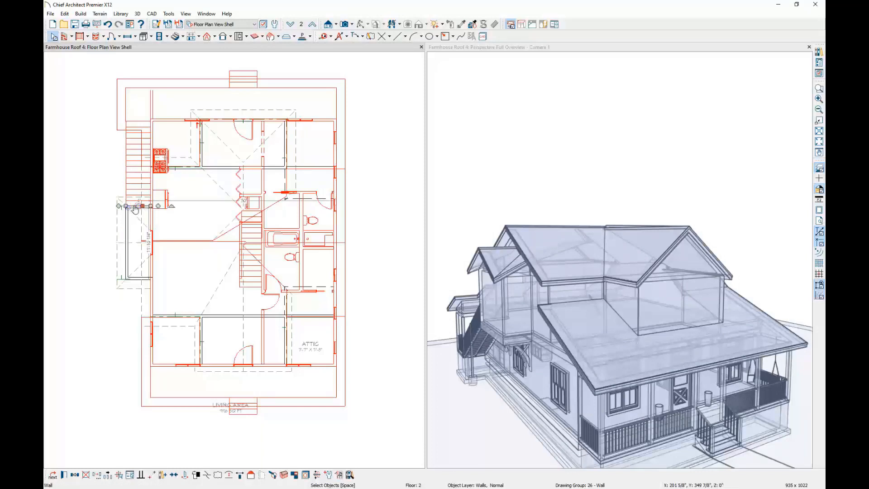
click(64, 474)
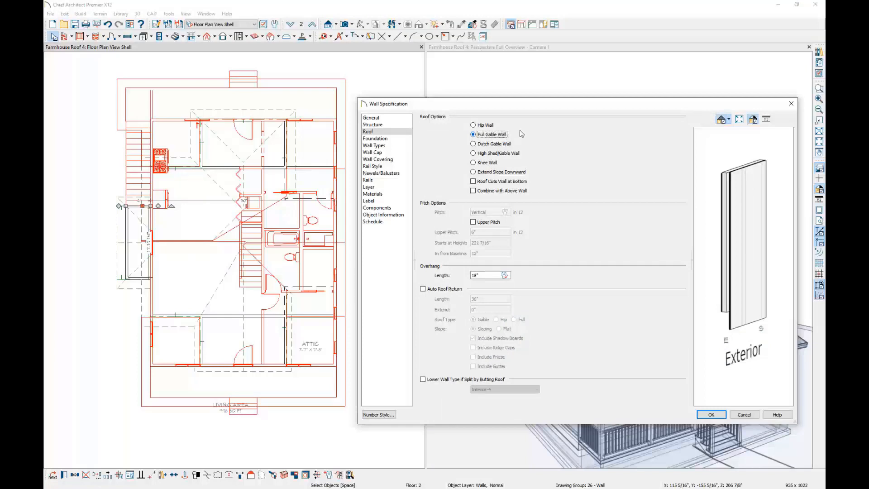
click(474, 125)
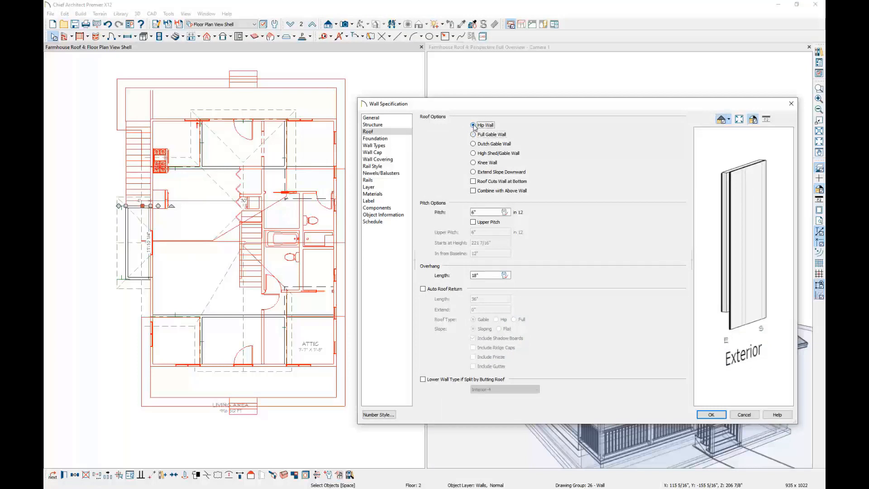
click(711, 415)
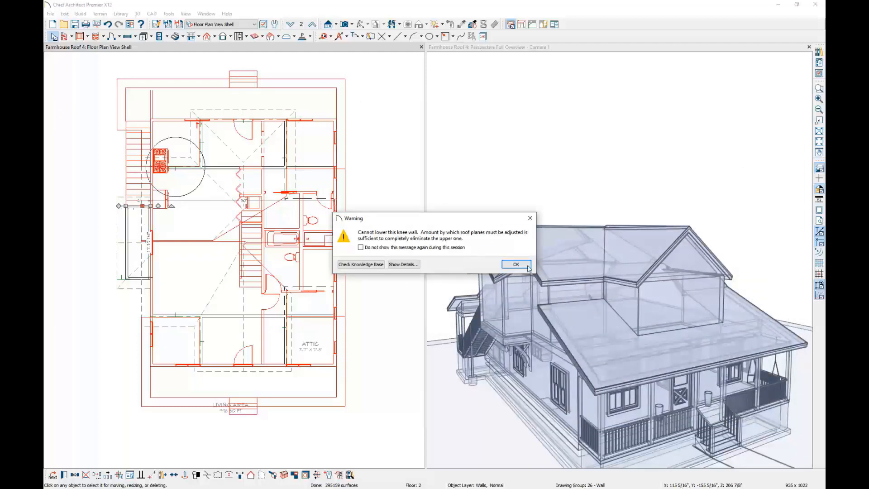
click(517, 265)
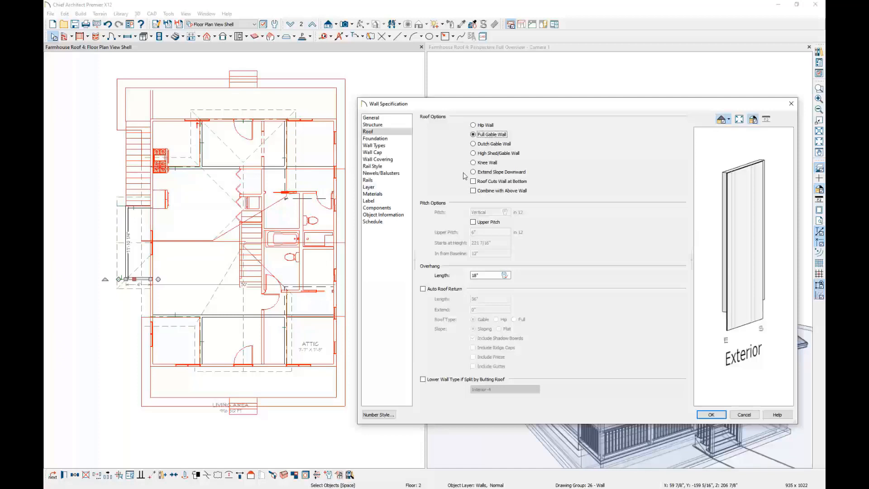
click(473, 125)
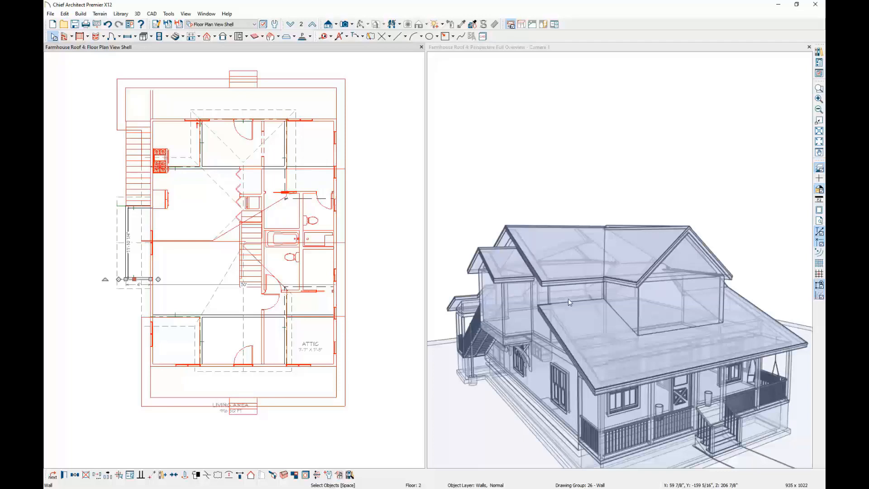
click(108, 25)
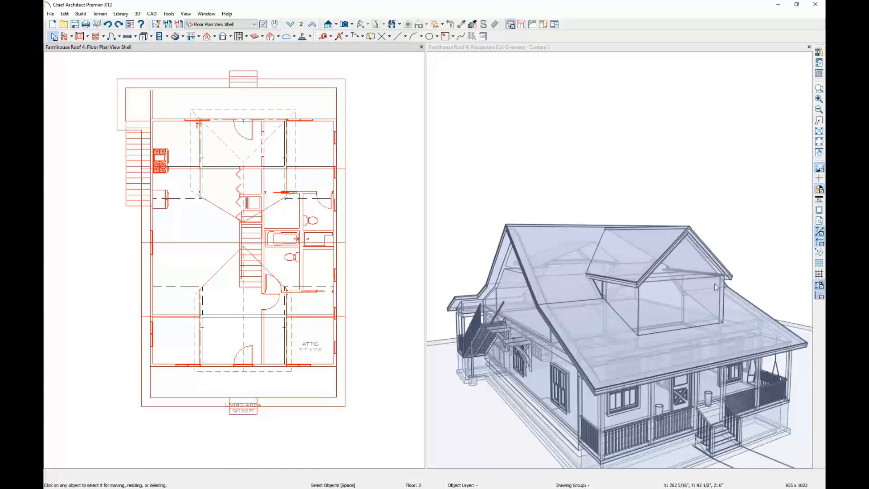
- Try lowering the finished ceiling of the front dormer room by 12 inches, then undo the change
click(222, 338)
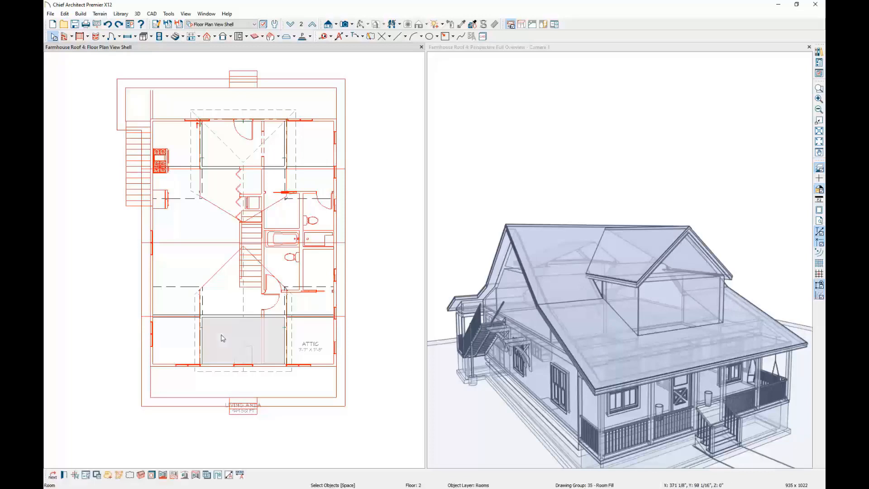
double_click(222, 337)
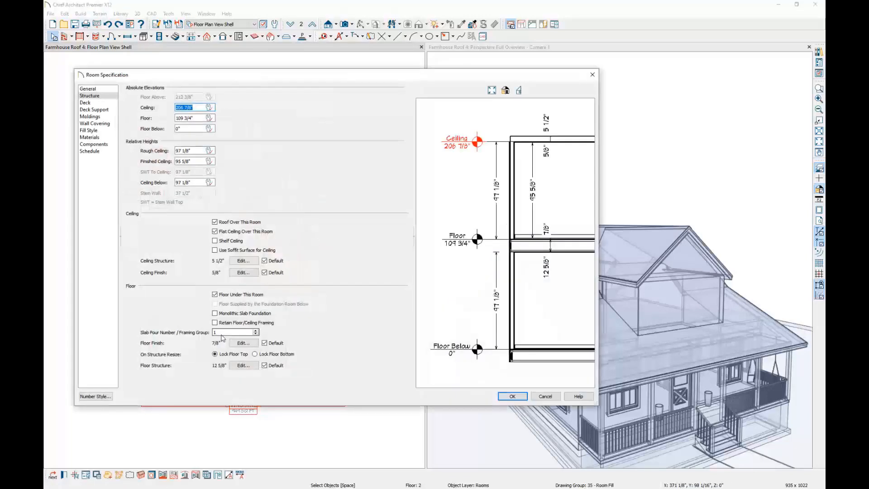
click(191, 161)
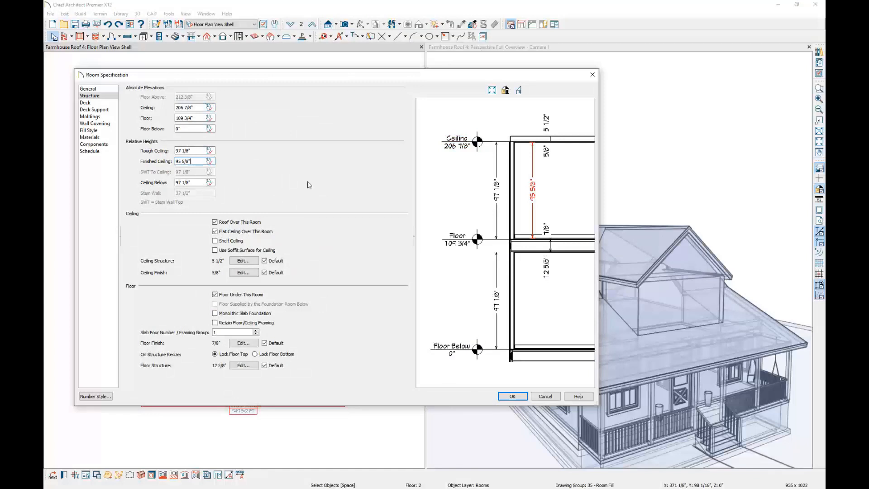
text(-12)
click(512, 396)
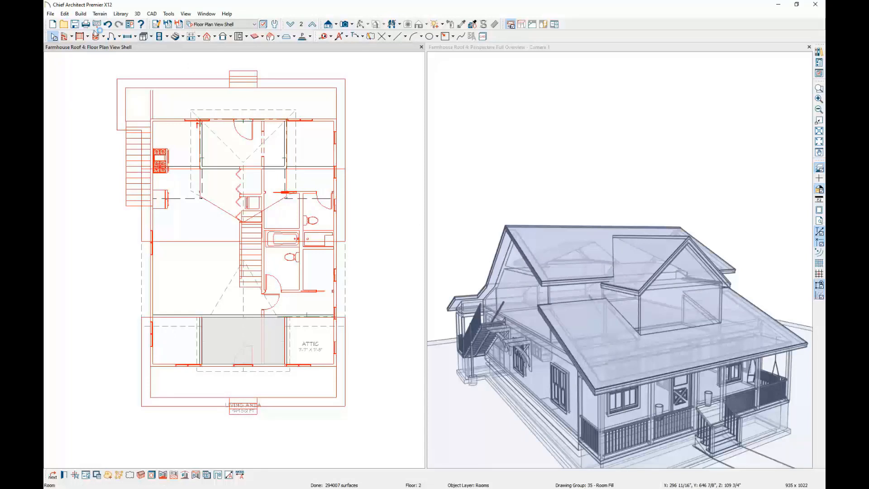
click(109, 25)
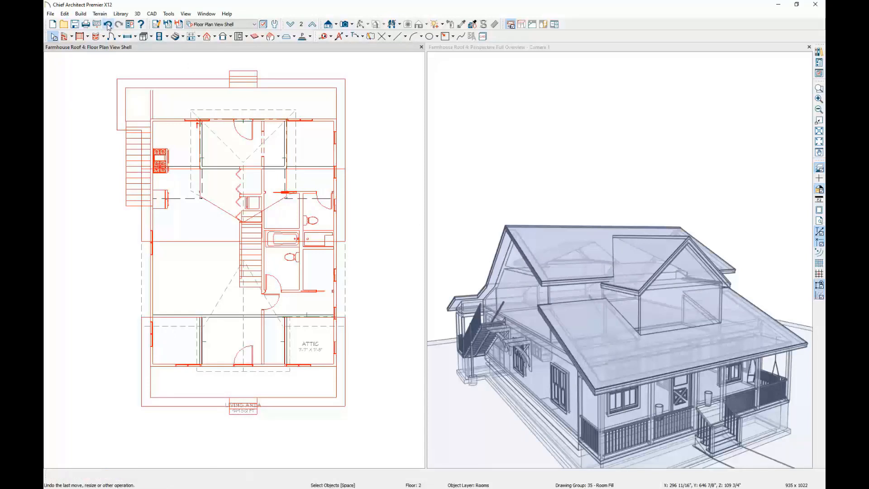
click(109, 25)
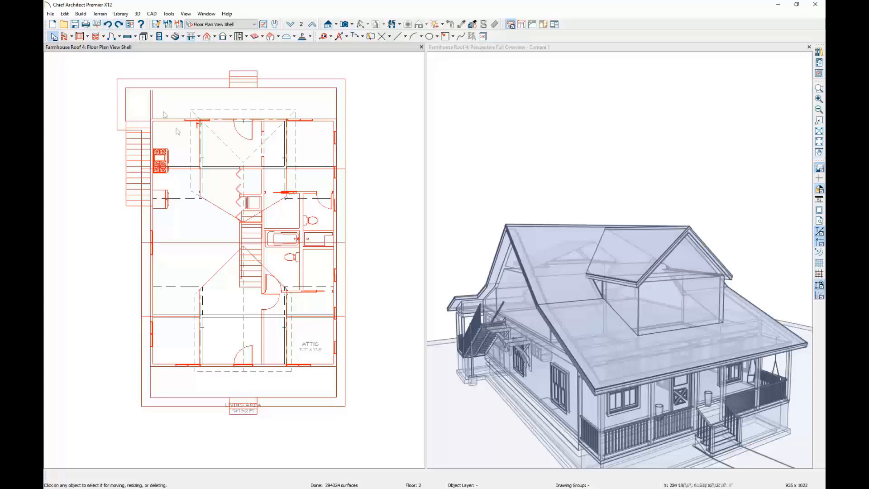
- Set the baseline height of both front dormer roof planes to 203 7/16" with their pitch locked, turning off Auto Rebuild Roofs
click(236, 341)
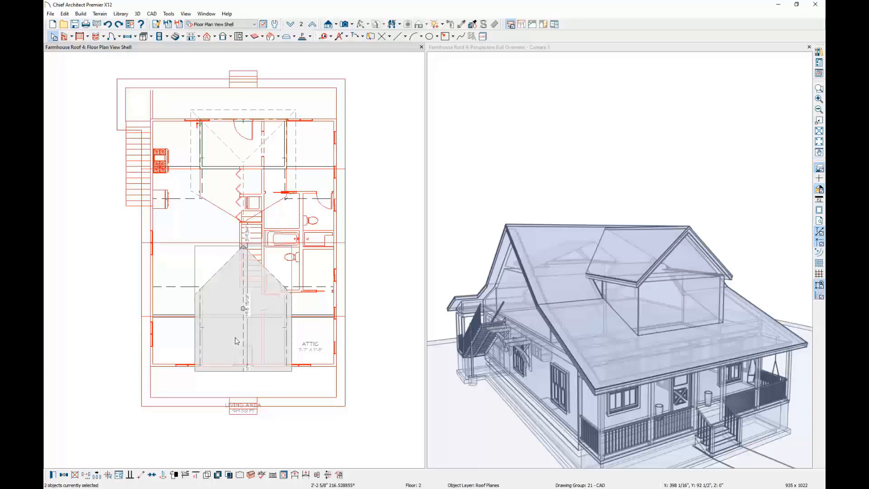
click(53, 475)
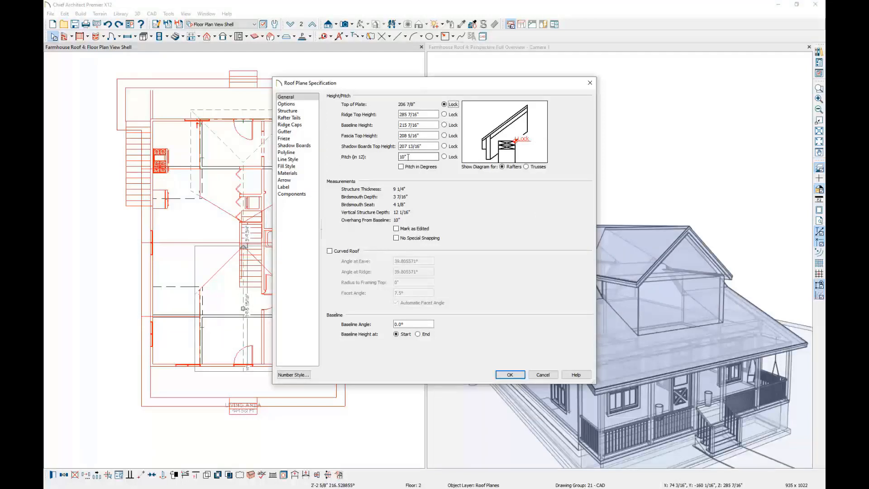
click(444, 156)
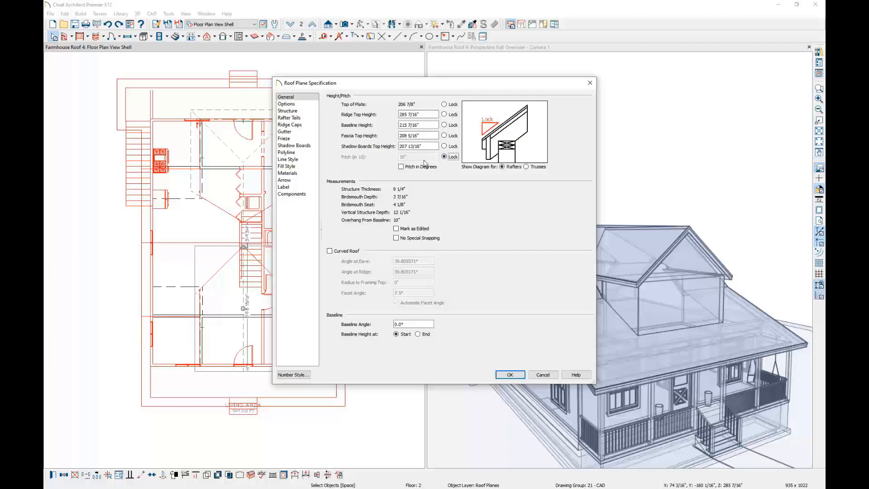
click(425, 126)
click(508, 375)
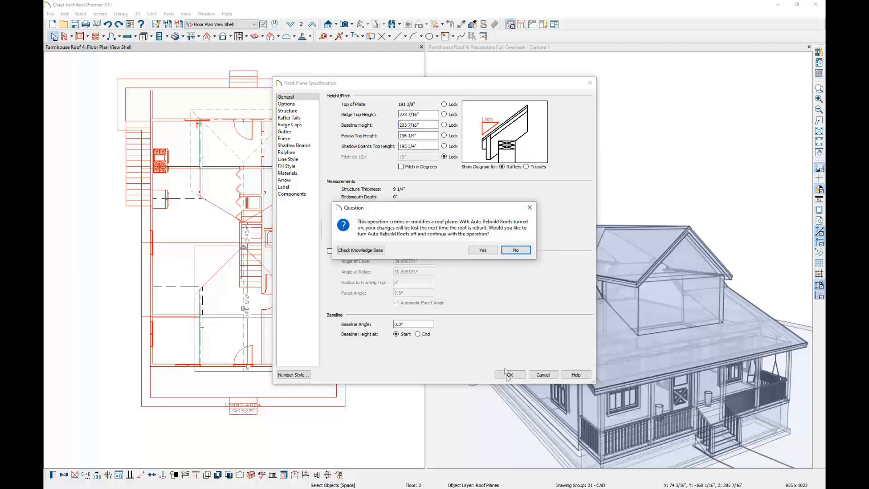
click(484, 251)
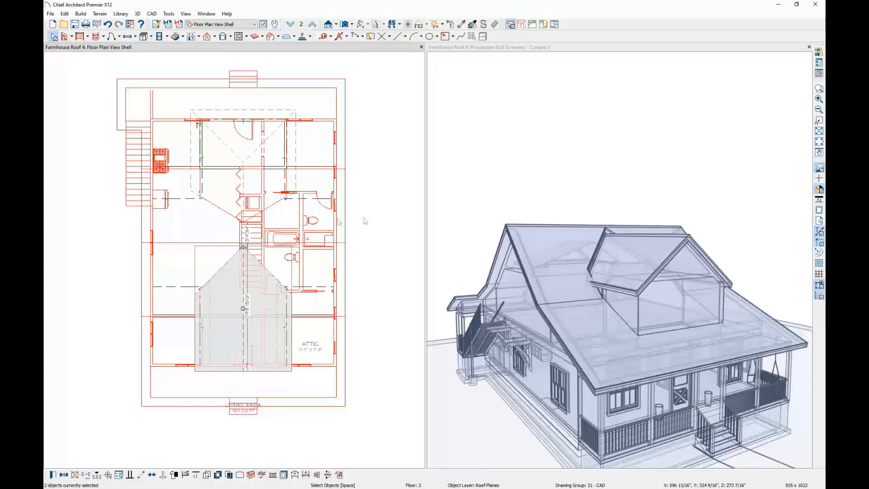
- Hide the reference floor and join the main roof plane's left valley edge to the front dormer's left roof plane
click(819, 167)
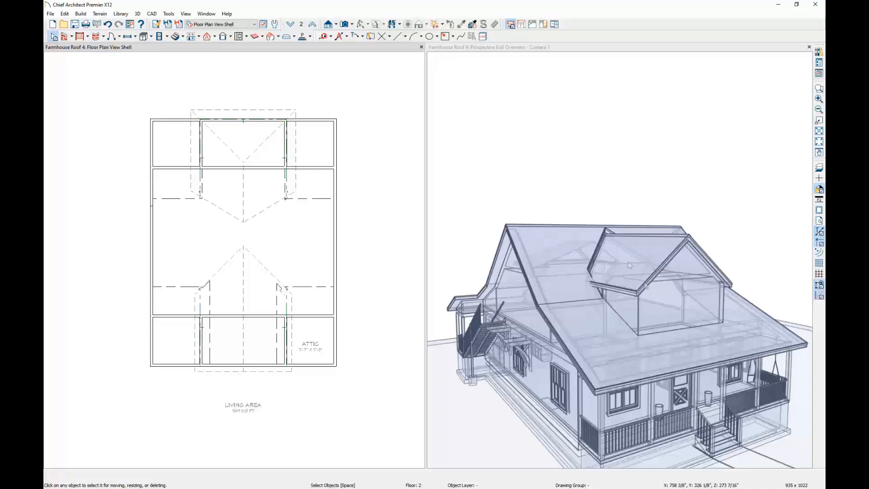
click(593, 250)
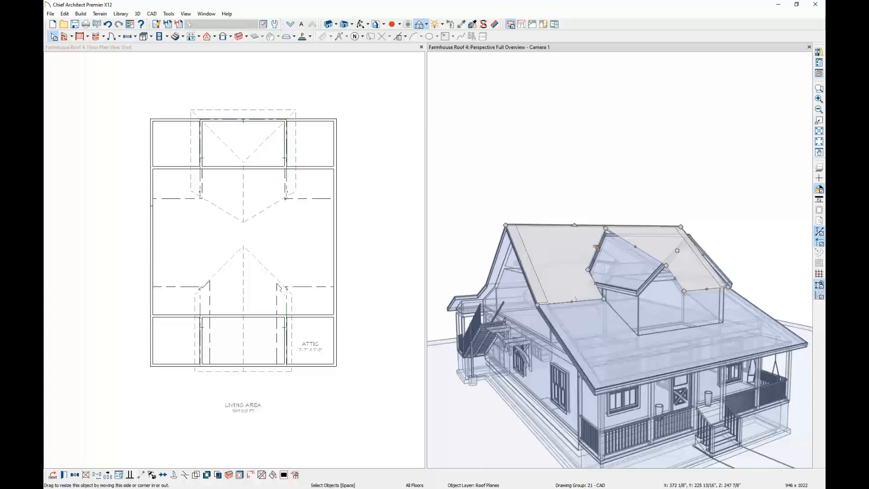
click(261, 474)
click(599, 258)
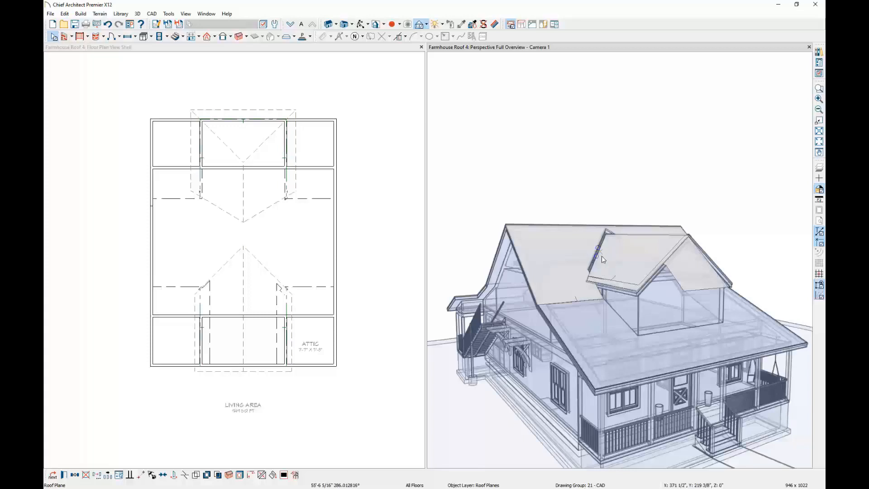
click(602, 256)
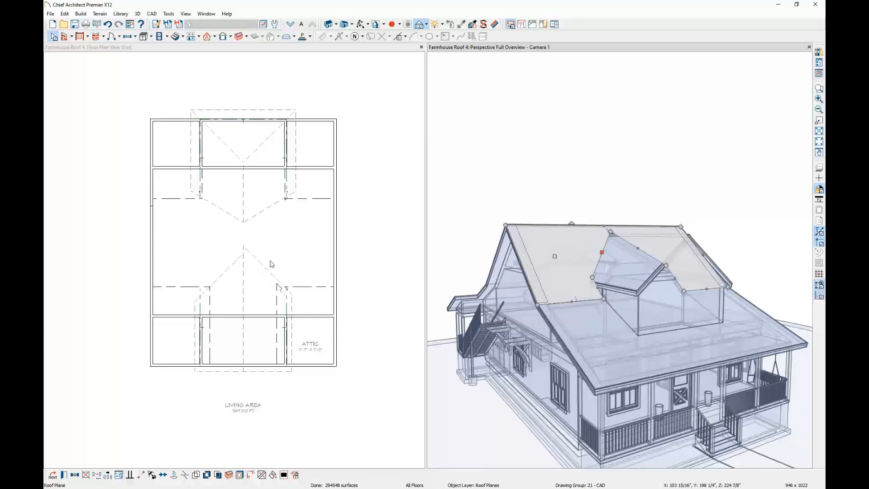
key(Escape)
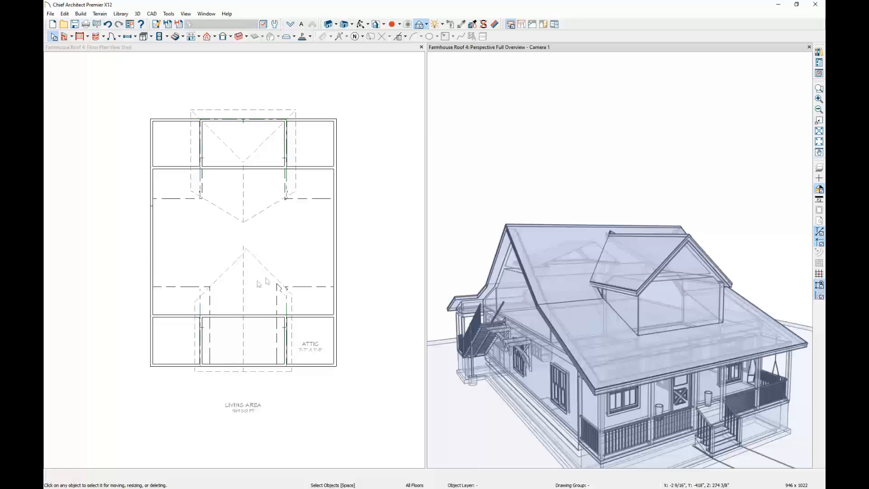
- Move the four main front and rear roof planes from floor 1 up to floor 2
click(248, 303)
click(222, 304)
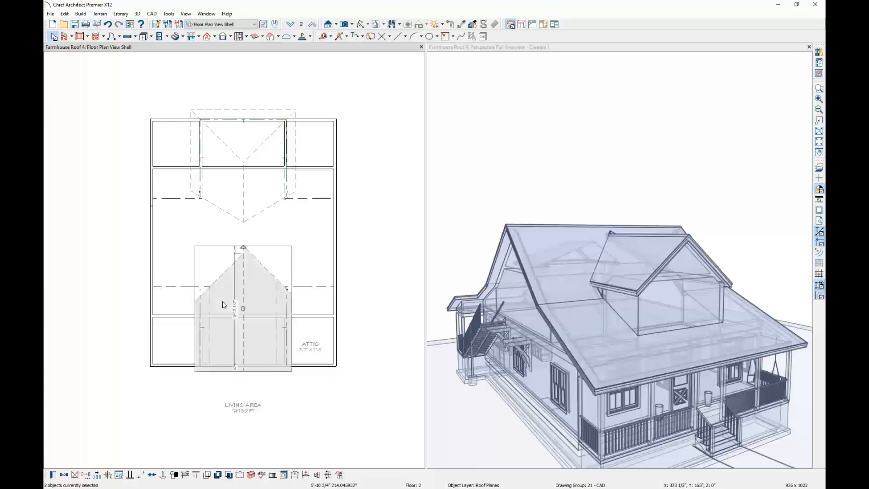
click(290, 24)
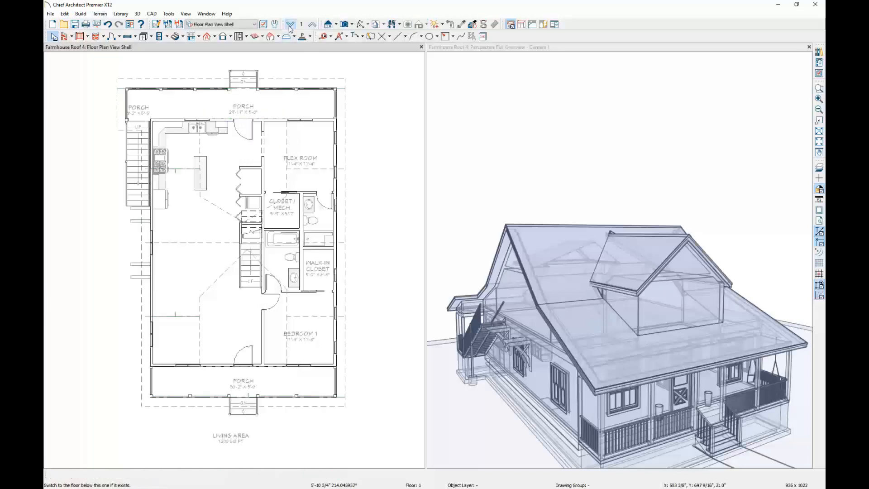
click(344, 85)
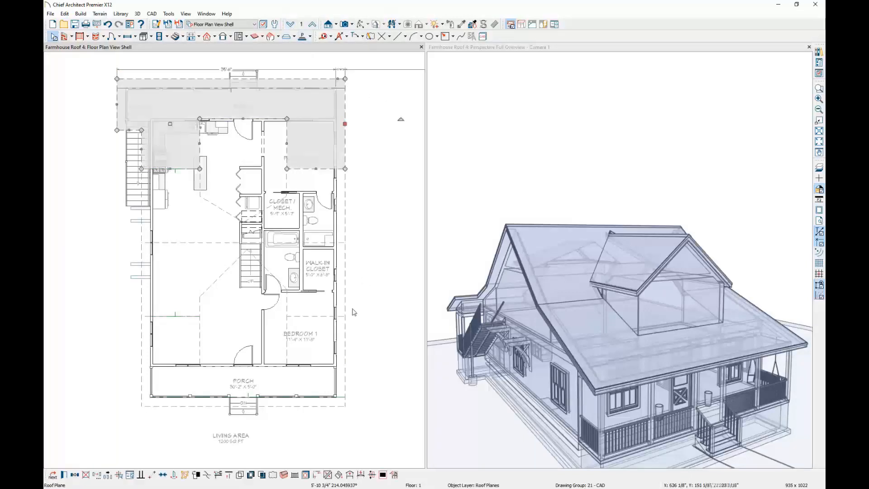
click(346, 228)
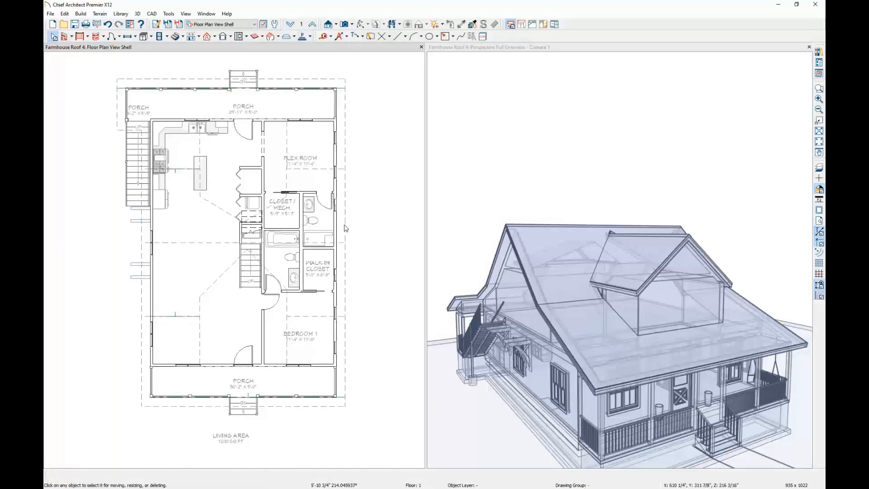
click(359, 258)
drag(359, 186, 342, 335)
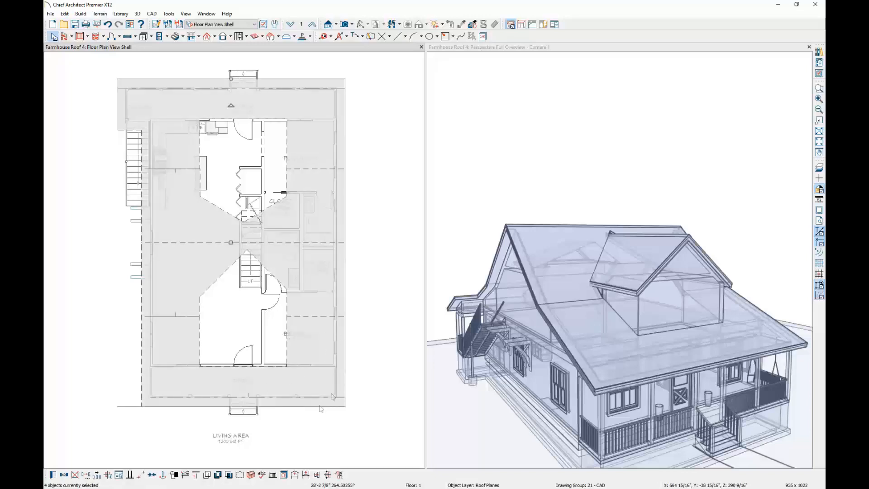
click(295, 475)
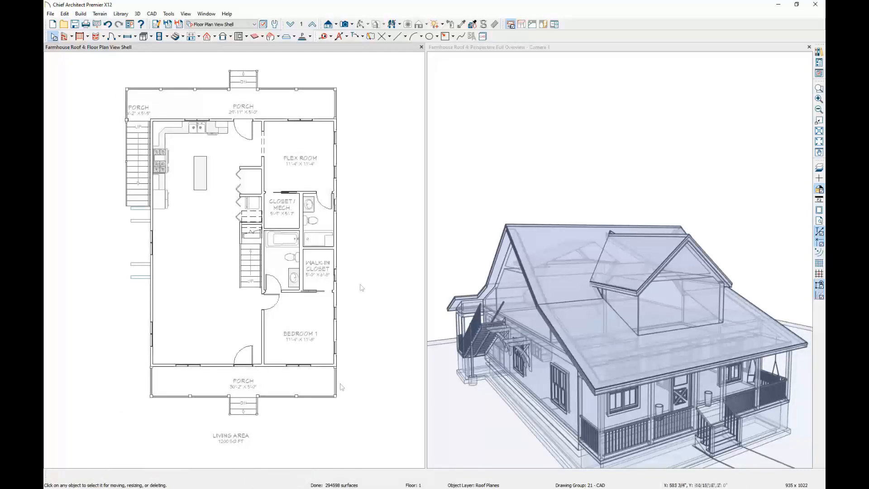
click(314, 25)
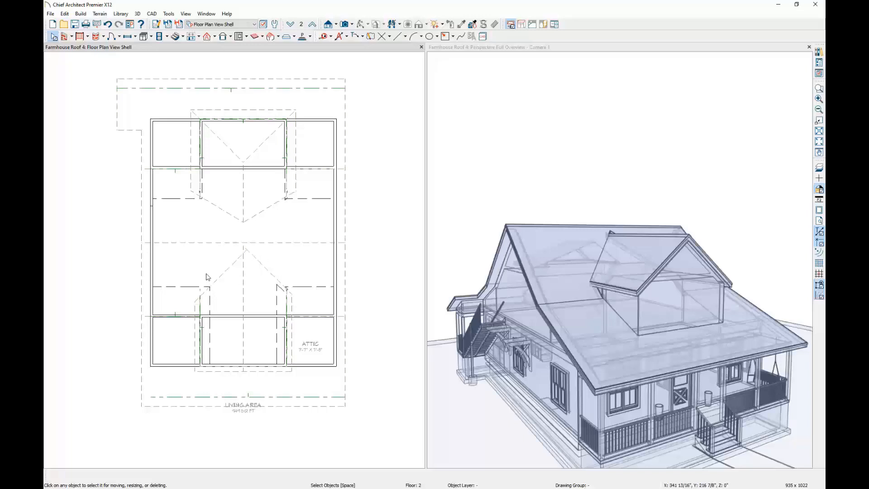
- Join the front dormer's right roof plane along its valley edge to the main front roof plane
click(267, 270)
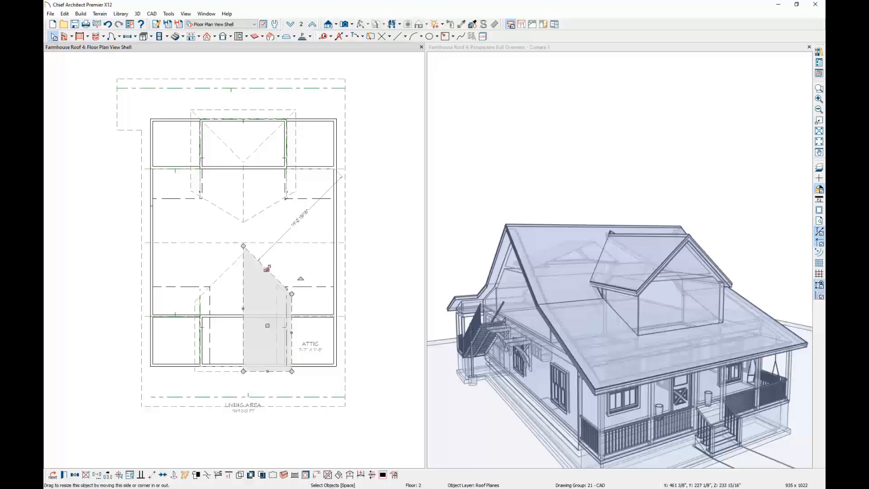
click(329, 474)
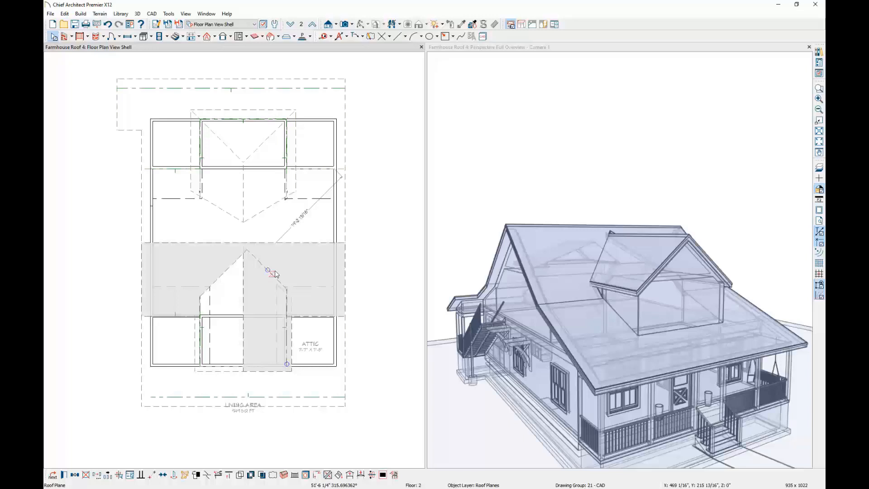
click(275, 273)
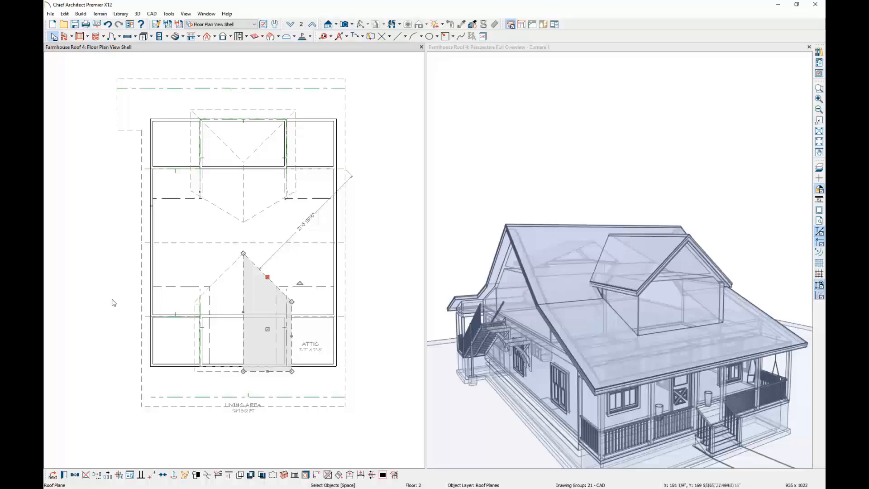
- Break the left exterior attic wall at two points to isolate its middle section
click(153, 223)
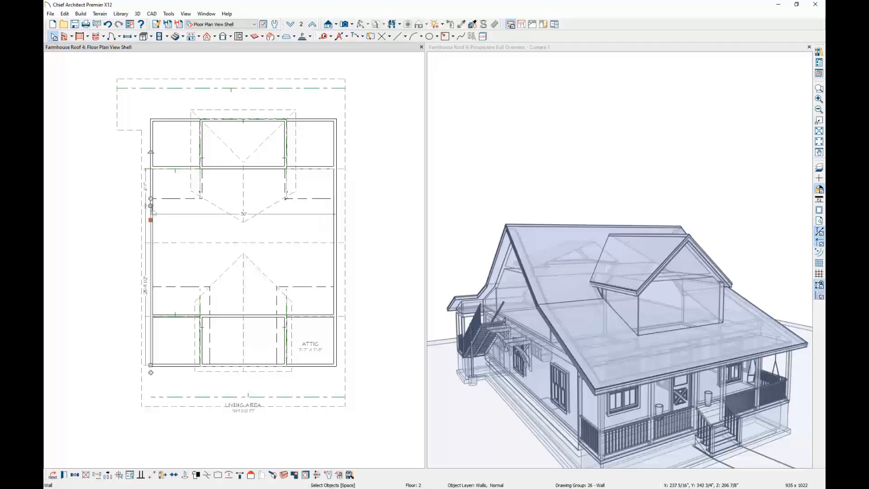
click(207, 475)
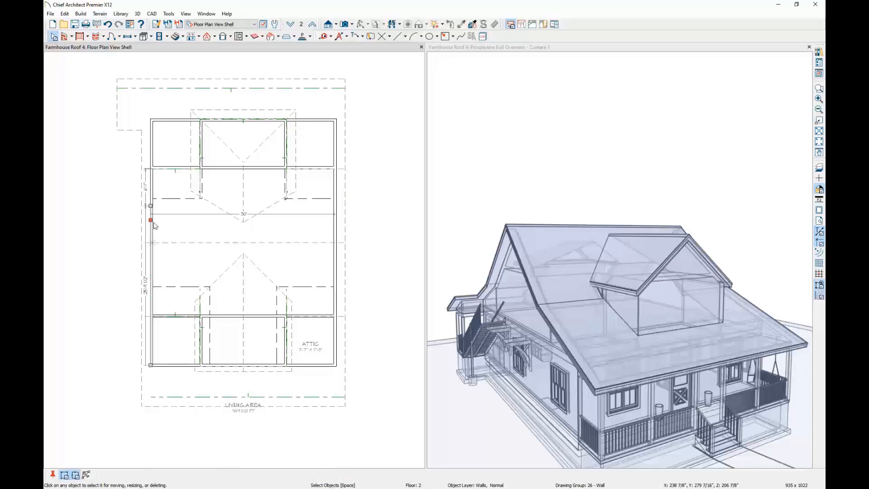
click(151, 278)
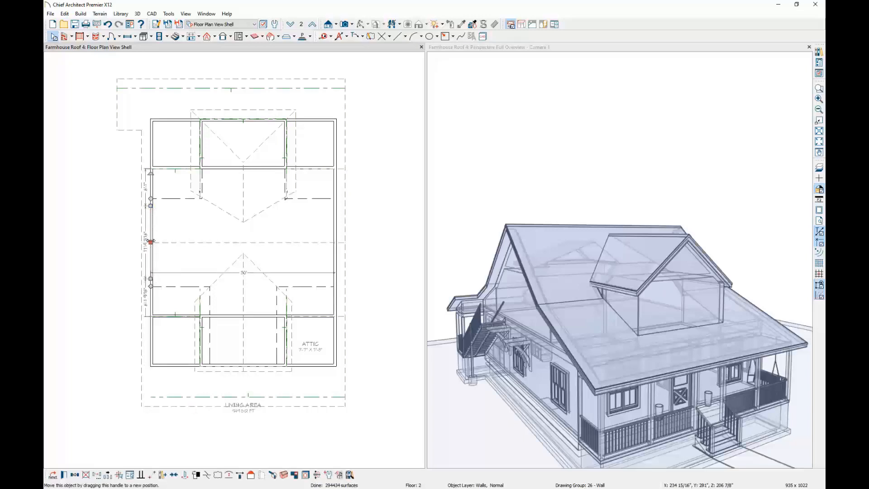
- Show the reference floor, pull the middle wall section out to the staircase's outer edge, and close the bump-out with two side walls
click(821, 170)
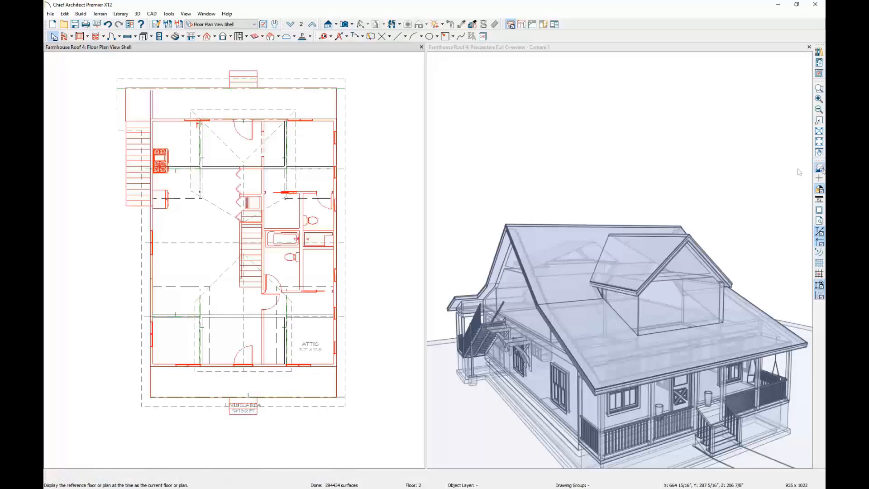
click(152, 264)
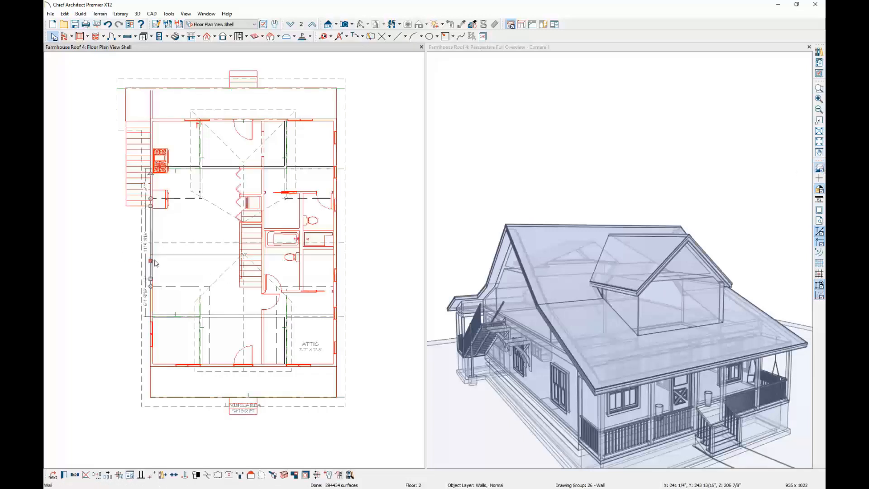
drag(124, 196, 149, 222)
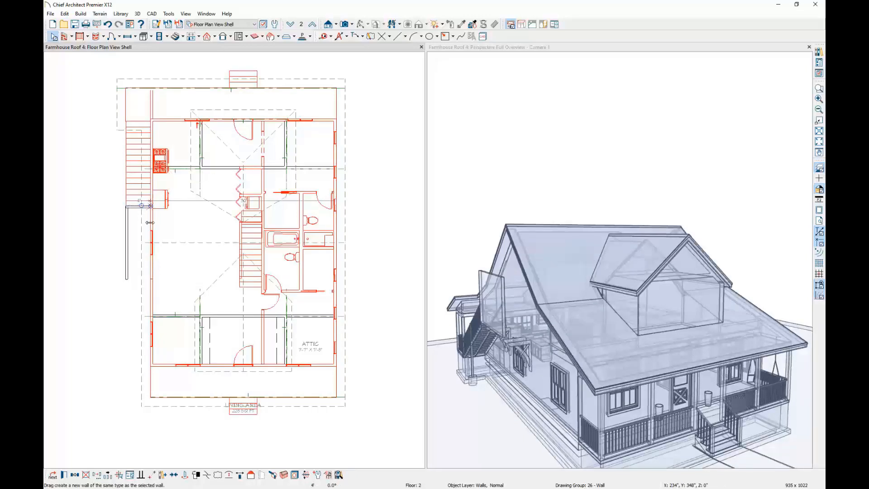
click(127, 275)
drag(125, 285, 151, 279)
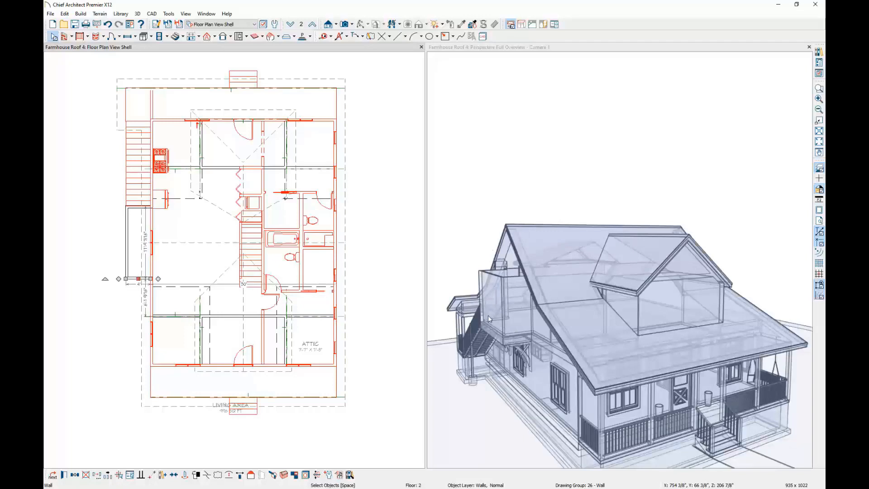
- Square off the rear lower roof plane beside the stairs and extend the rear upper roof plane's left edge into line with it
click(124, 129)
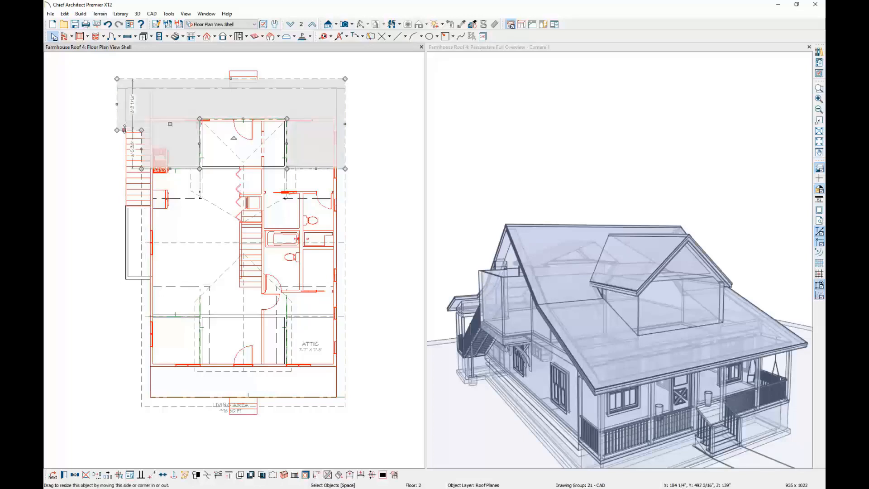
drag(124, 129, 141, 168)
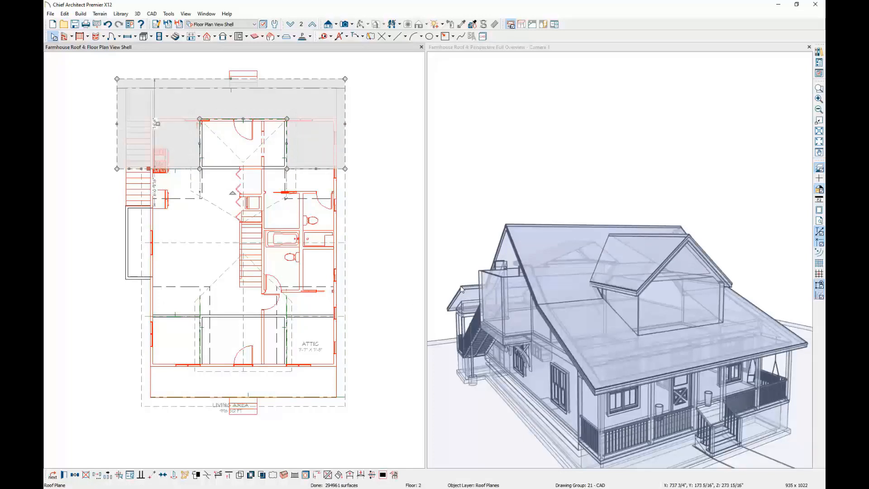
click(142, 223)
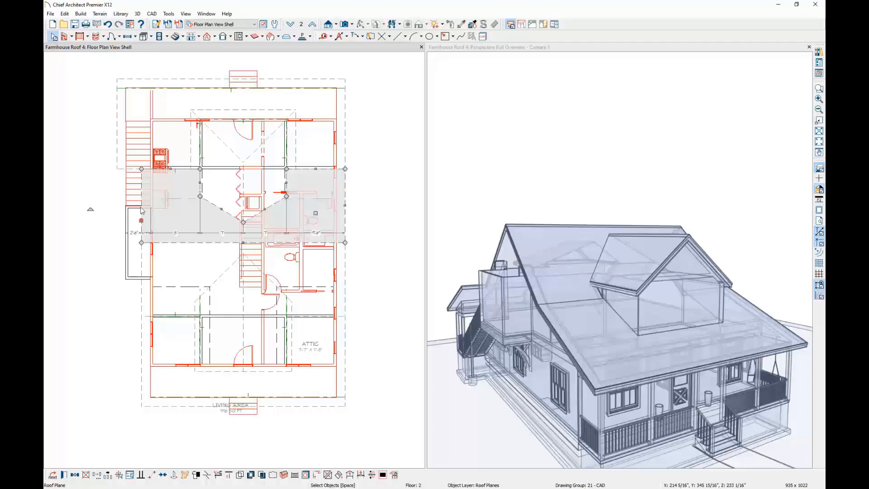
drag(141, 210, 116, 159)
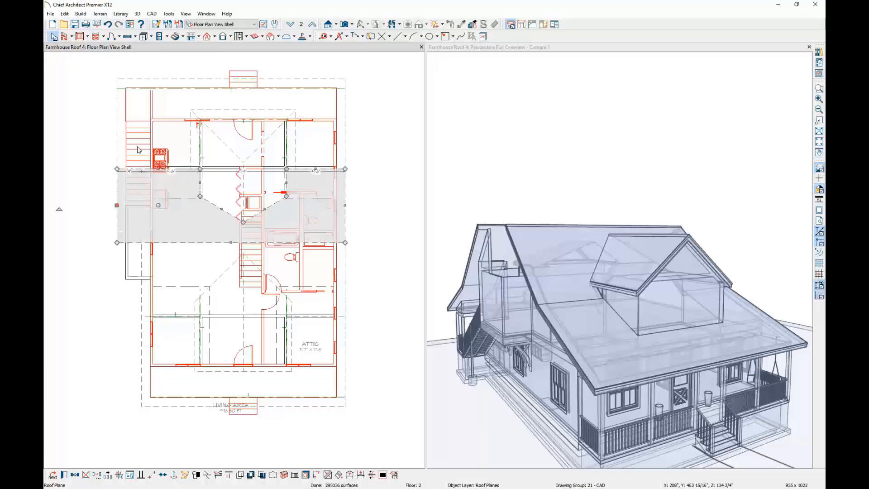
- Break the front upper roof plane's left edge below the bump-out and extend the ridge-side portion to align with the rear planes
click(144, 251)
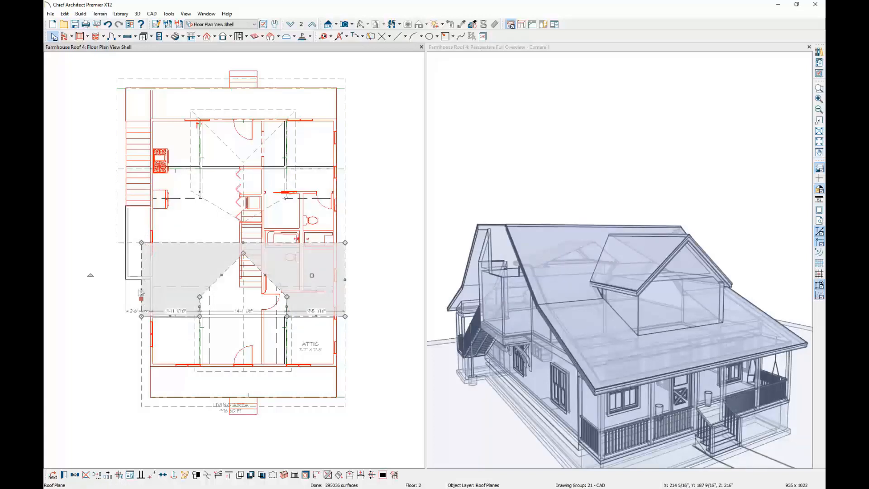
click(207, 475)
click(141, 289)
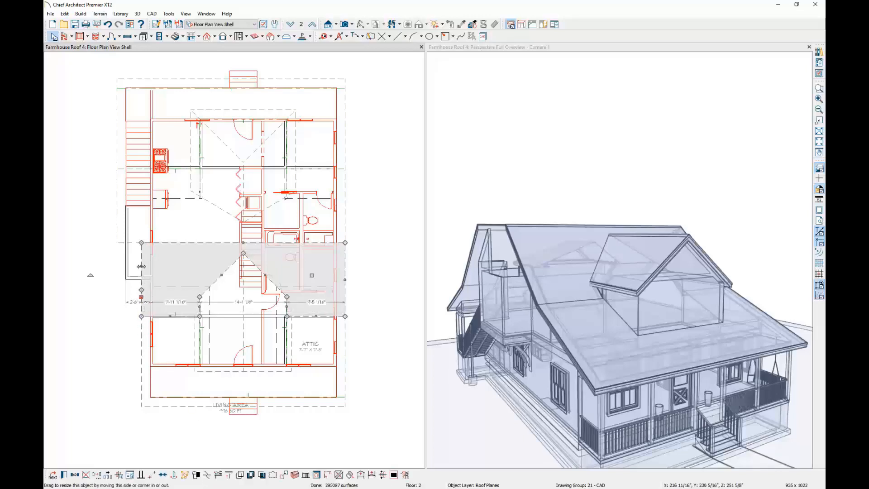
drag(141, 268, 116, 230)
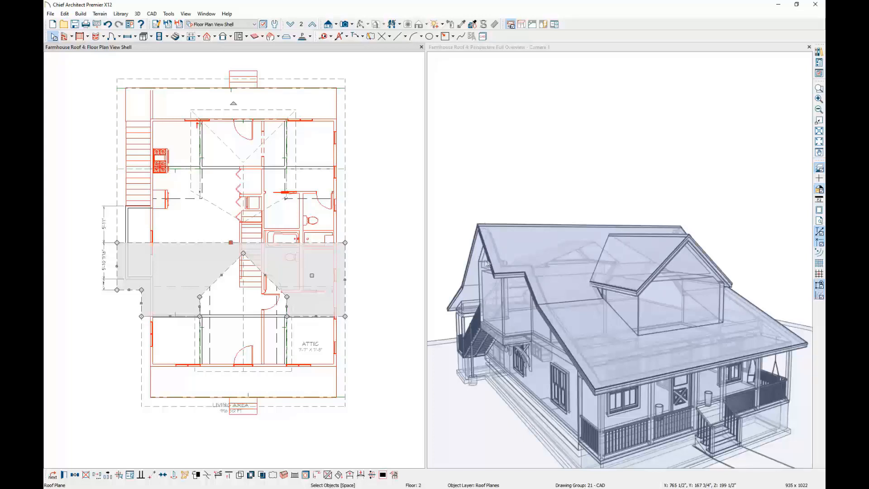
- Set the extended front roof plane's overhang past the bump-out's front wall to 18"
key(Escape)
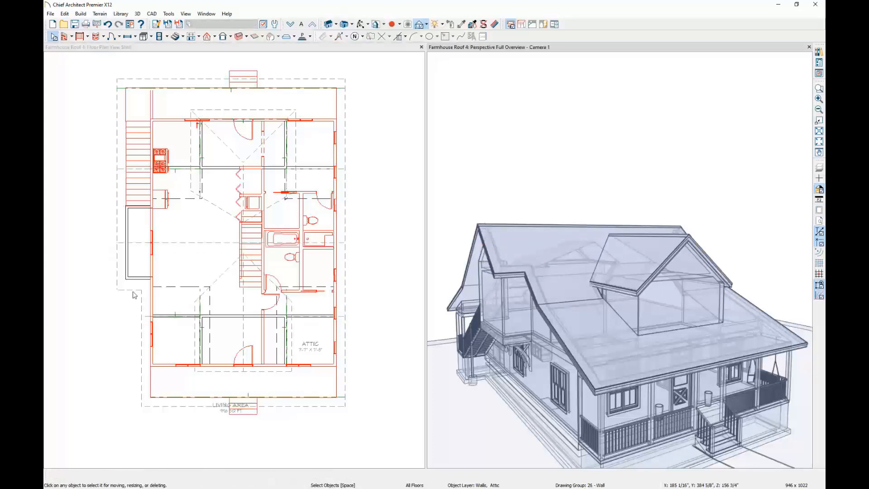
click(133, 288)
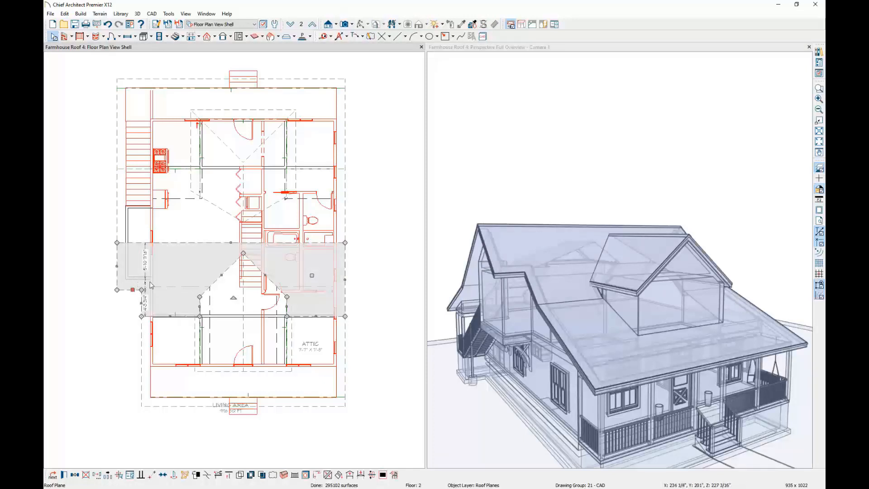
click(145, 289)
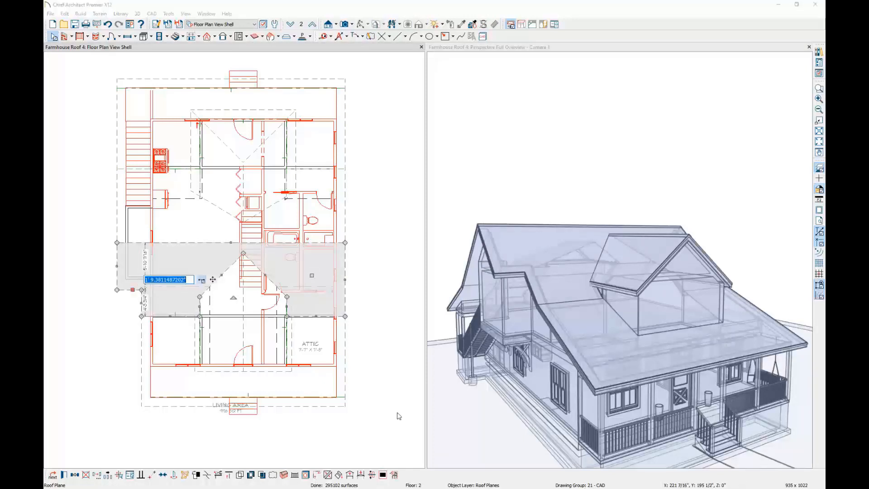
text(180)
key(Return)
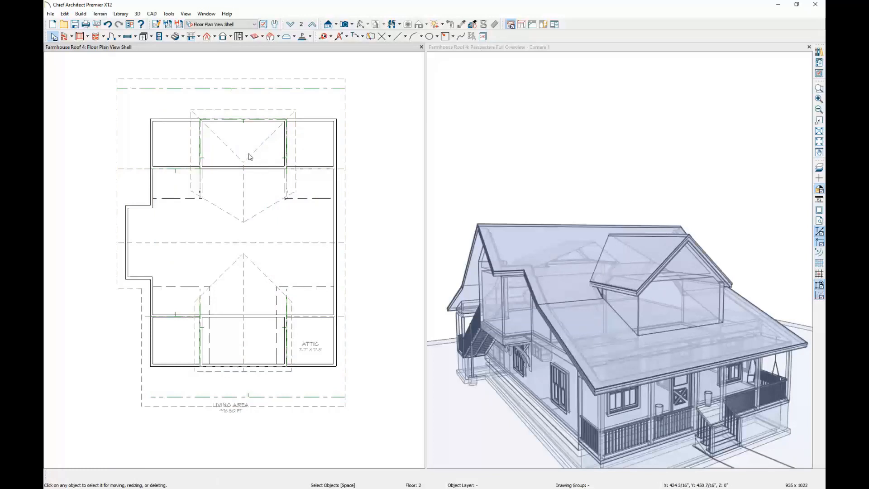
- Replace the rear dormer's three roof planes with a copy of the two front dormer planes mirrored about the main ridge
click(237, 166)
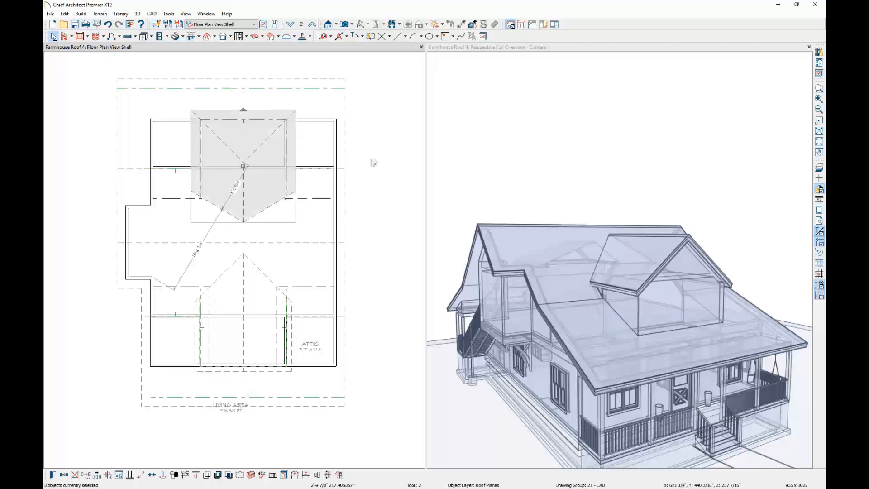
key(Delete)
click(227, 355)
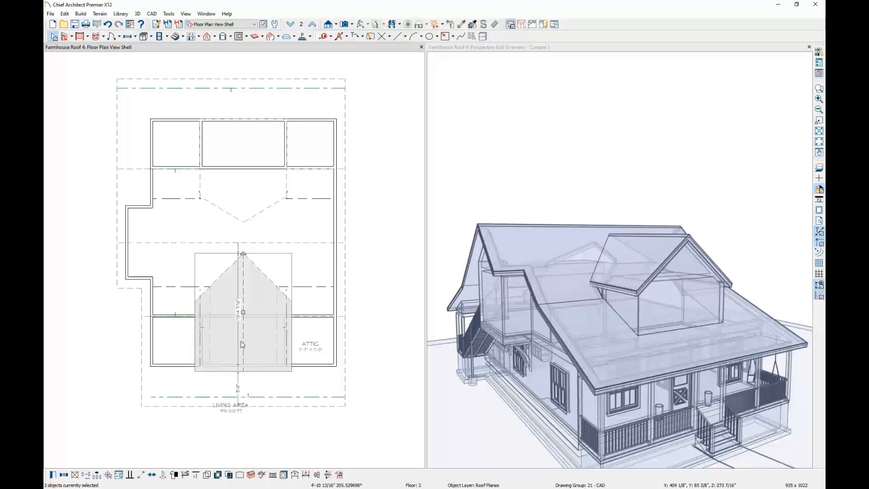
click(64, 475)
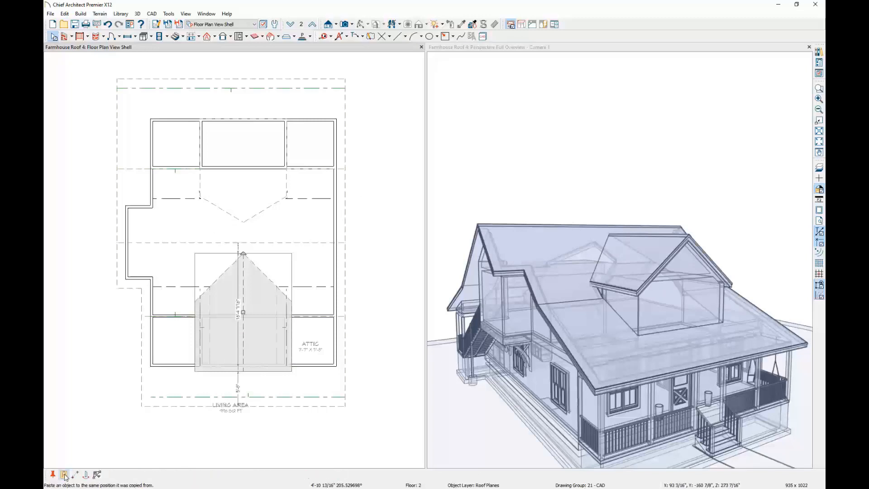
click(64, 474)
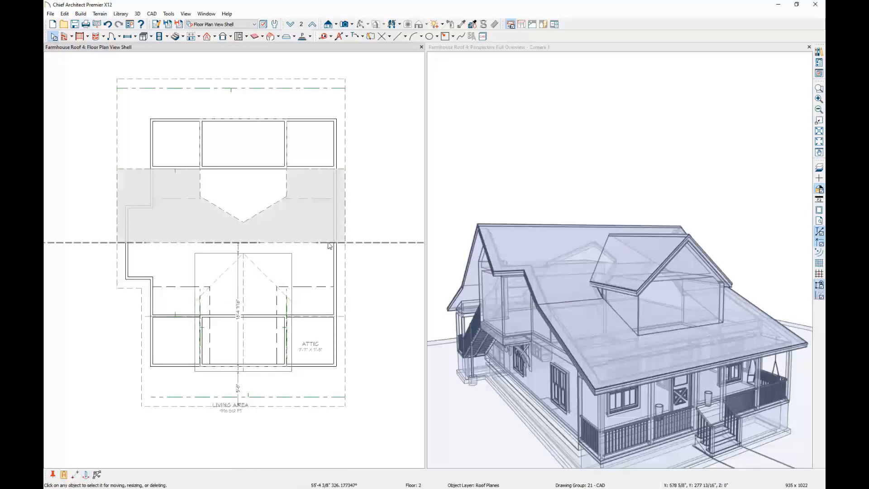
click(243, 117)
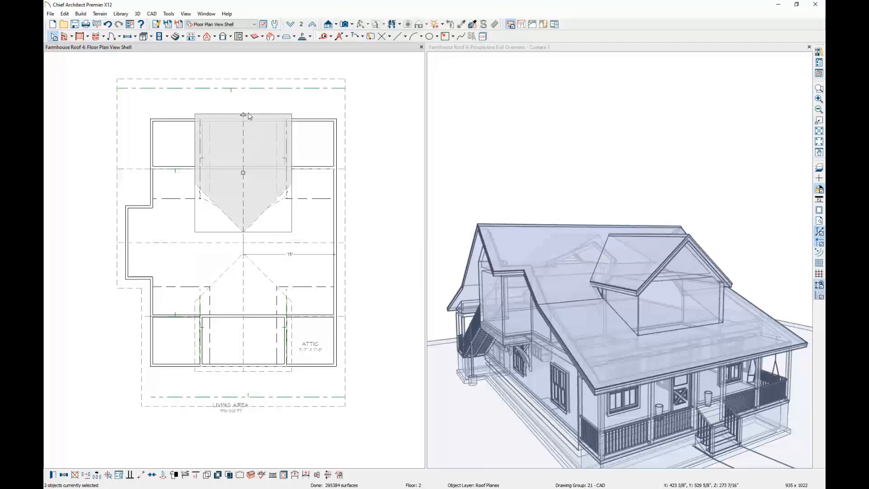
- Join the rear upper roof plane's two angled opening edges to the matching rear dormer roof planes
click(222, 217)
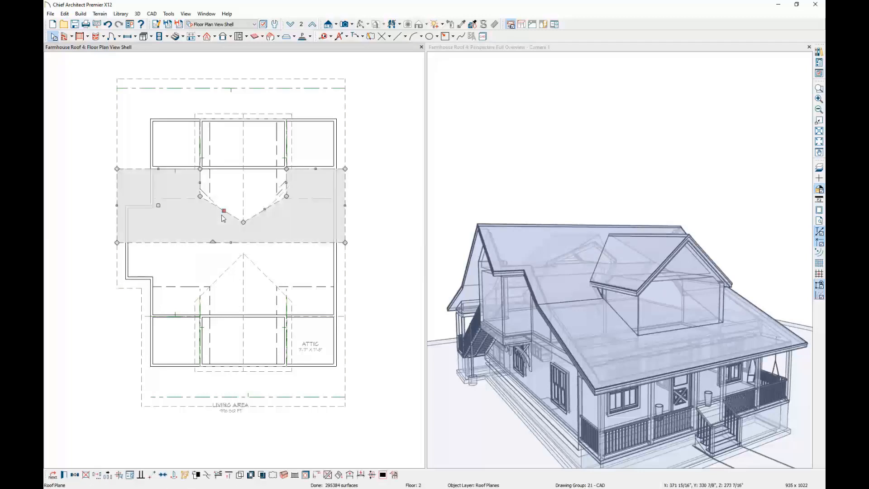
click(328, 475)
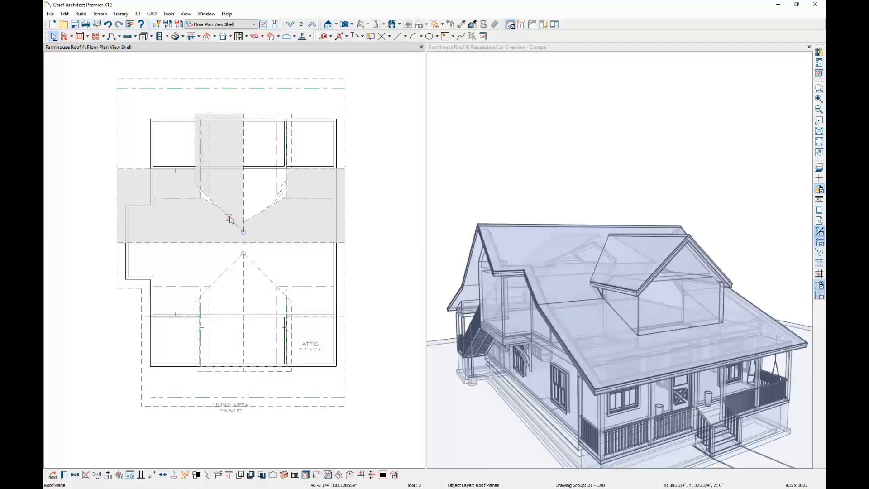
click(262, 210)
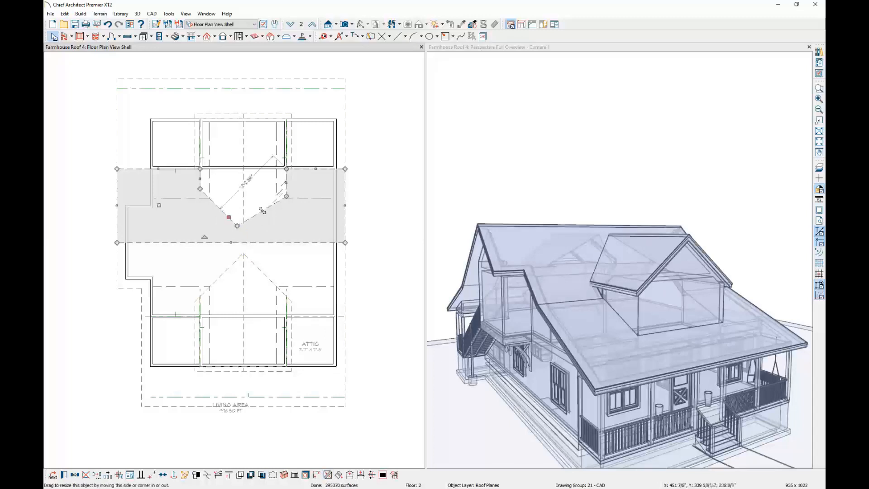
click(328, 475)
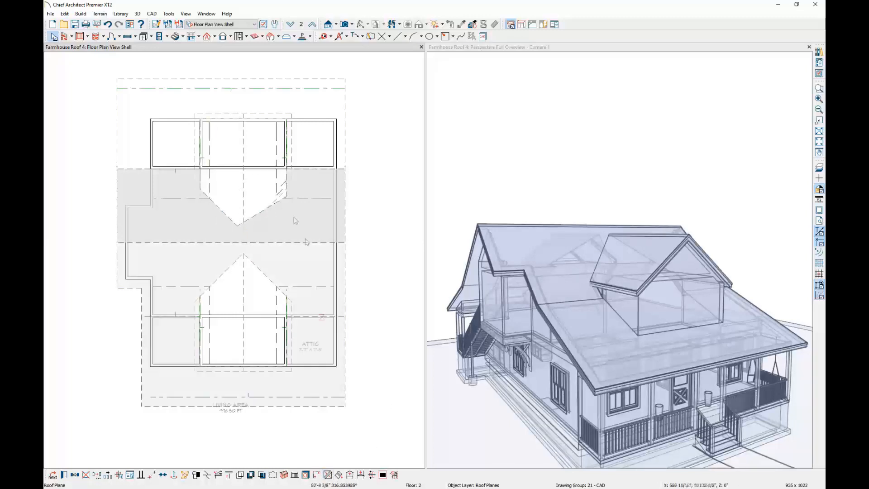
click(264, 215)
click(53, 37)
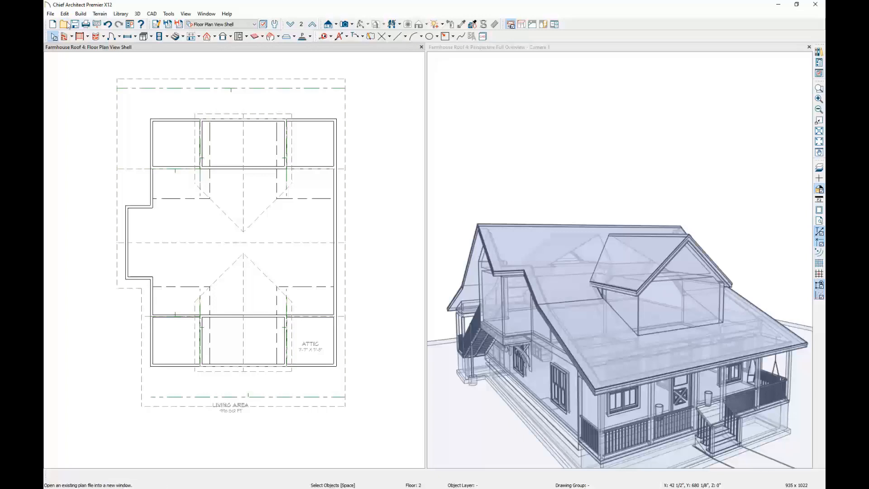
- Extend the front dormer's left side wall about 3'-1" into the attic to meet the dormer roof's valley
click(191, 225)
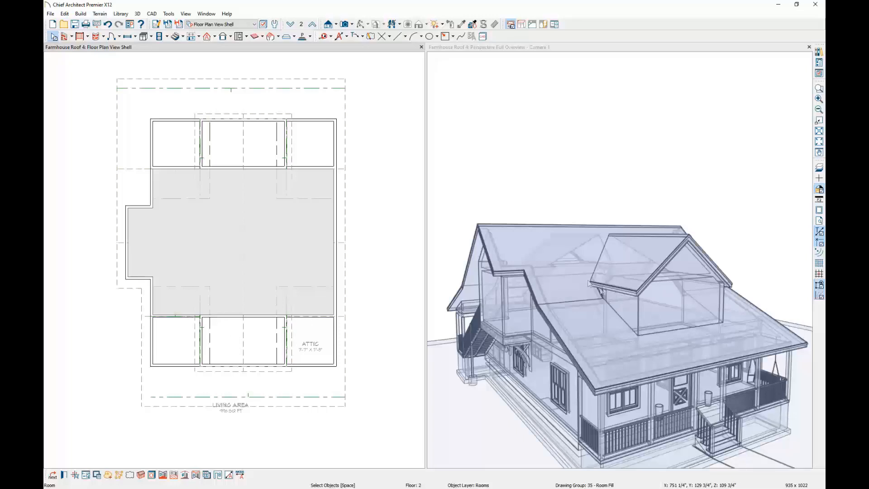
key(shift+z)
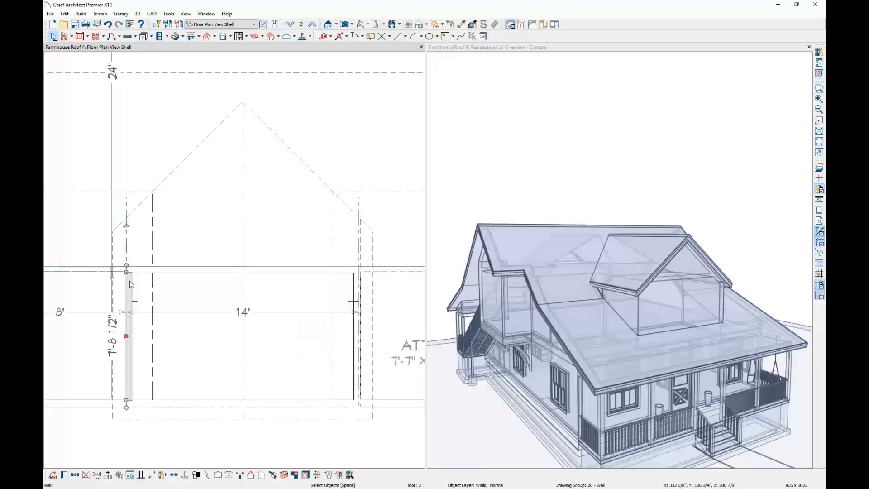
click(129, 281)
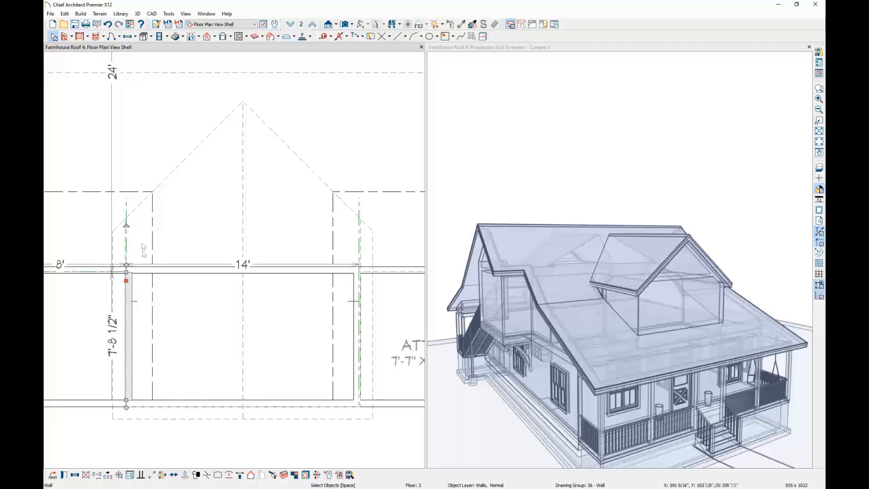
drag(126, 272, 127, 220)
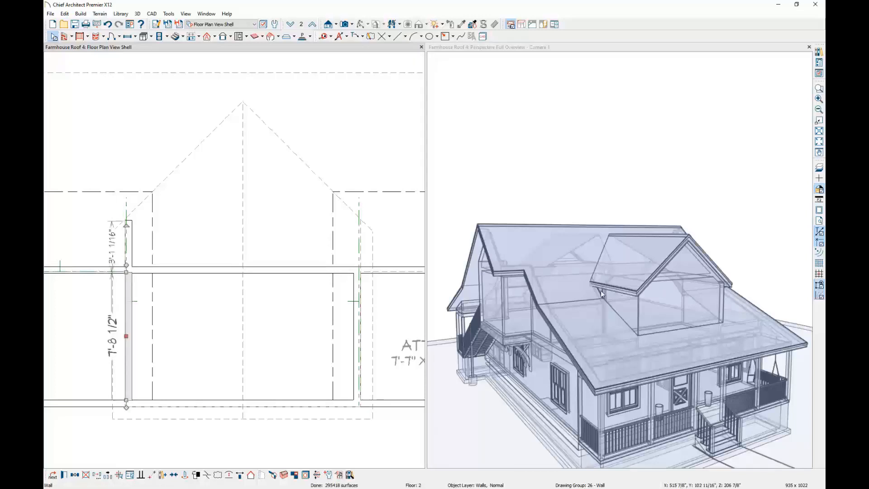
- Switch the perspective overview of the house from the see-through rendering to solid, coloured materials
click(494, 49)
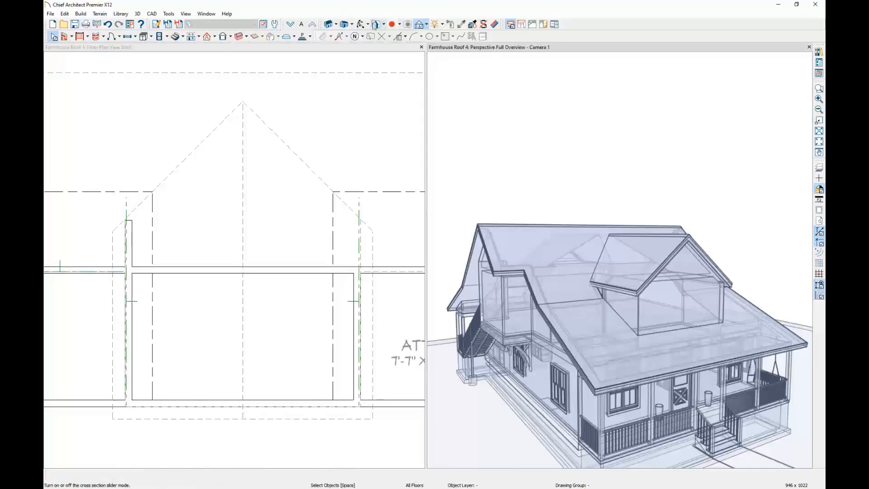
click(426, 25)
click(435, 44)
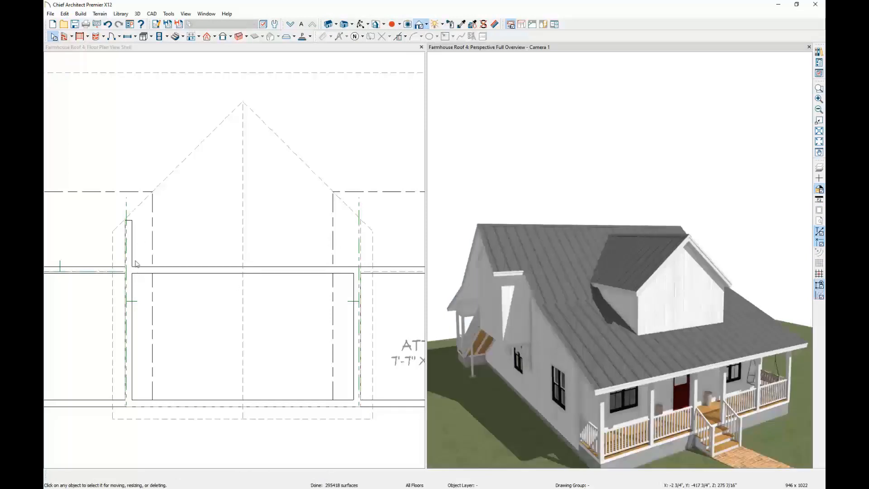
- Open the short dormer wall extension's specification and create a full camera view aimed at that wall from inside the attic
click(131, 235)
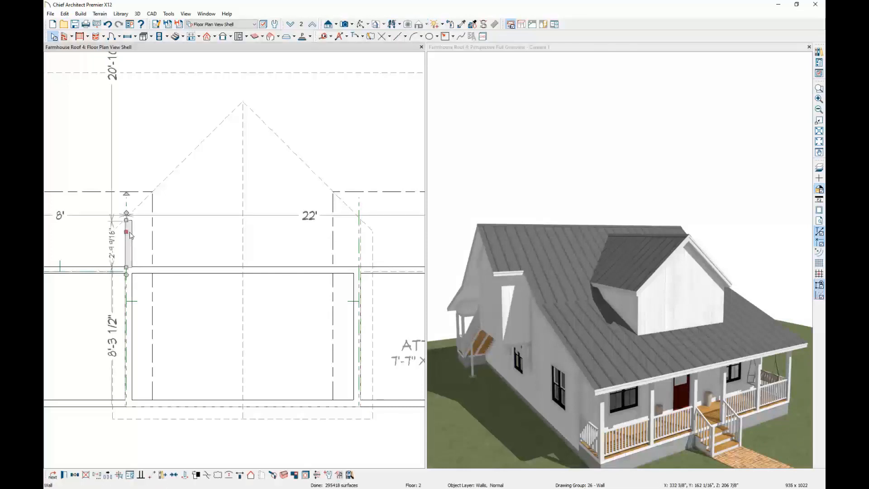
double_click(130, 234)
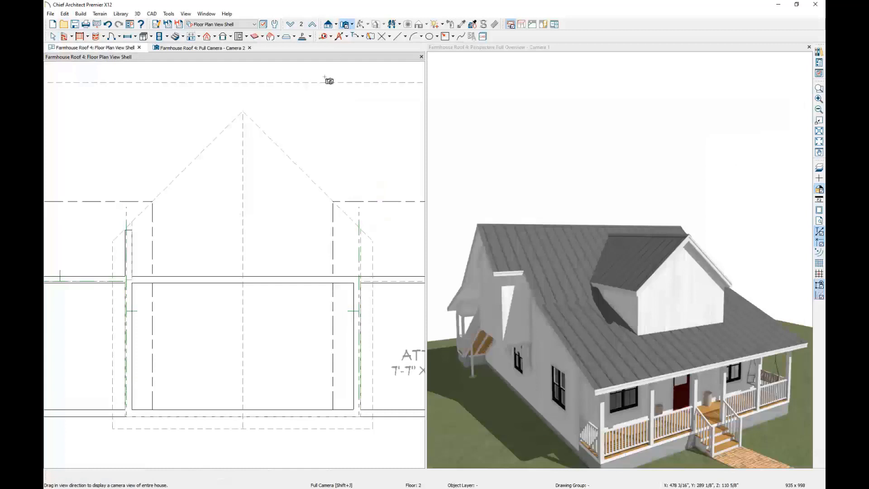
drag(319, 84, 149, 227)
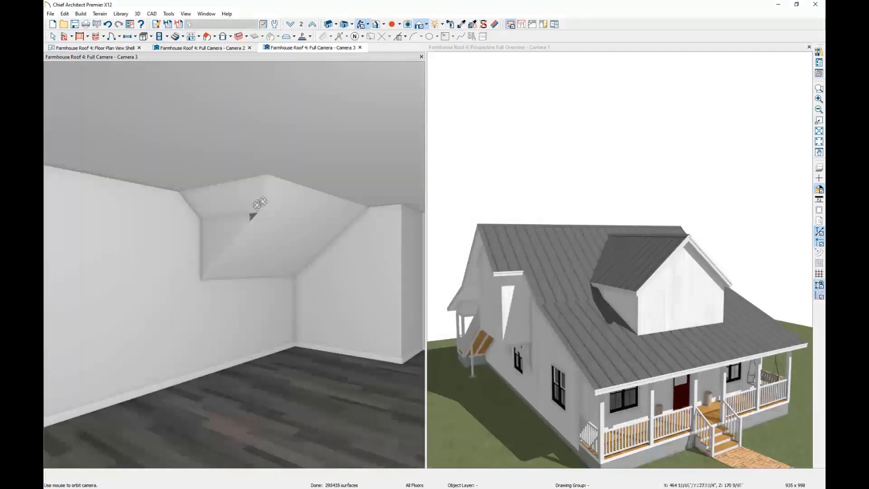
key(space)
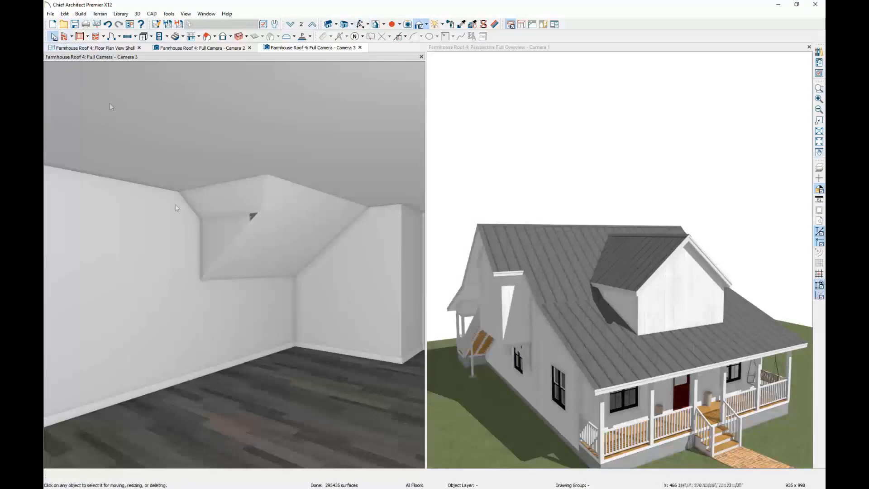
- Examine the triangular dormer wall section in the interior camera view and undo the last change to it
click(223, 233)
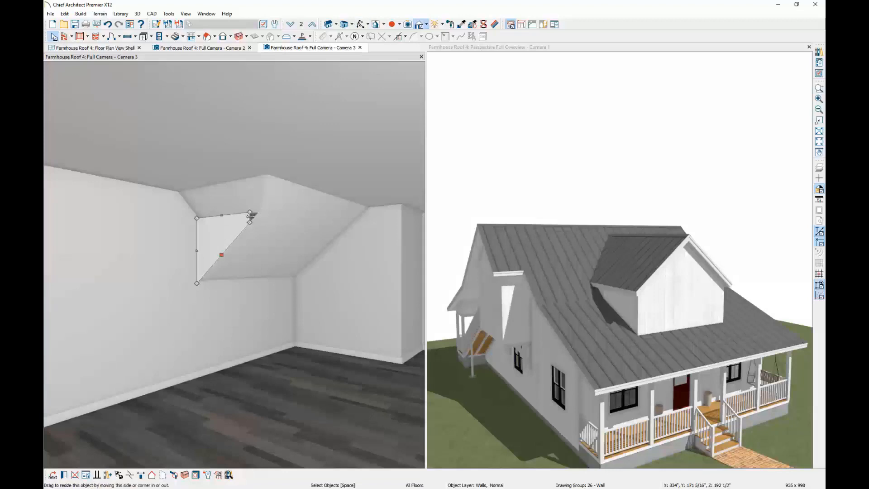
key(Escape)
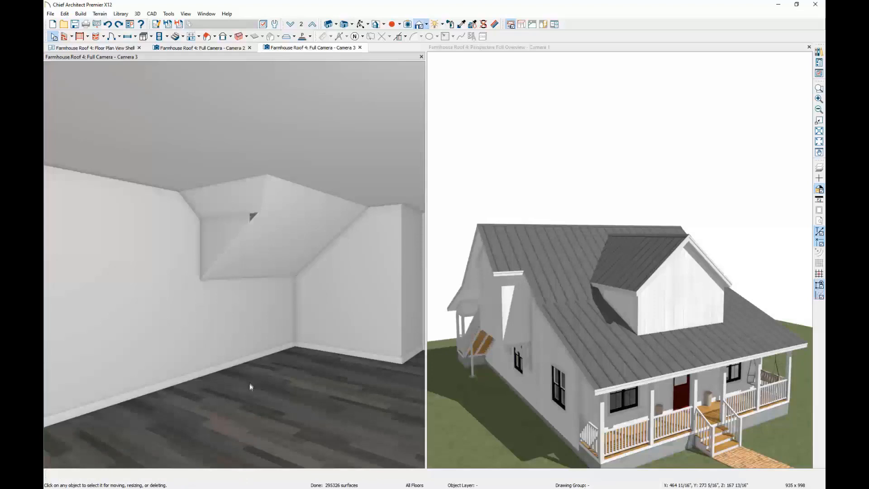
click(108, 24)
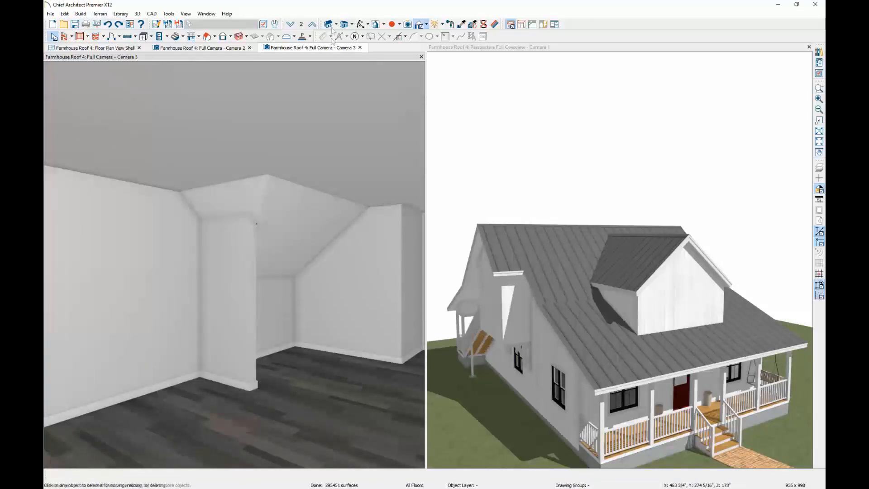
- Enable a lower wall type for the dormer wall where the roof splits it, using Interior-4
click(361, 24)
drag(366, 297, 188, 305)
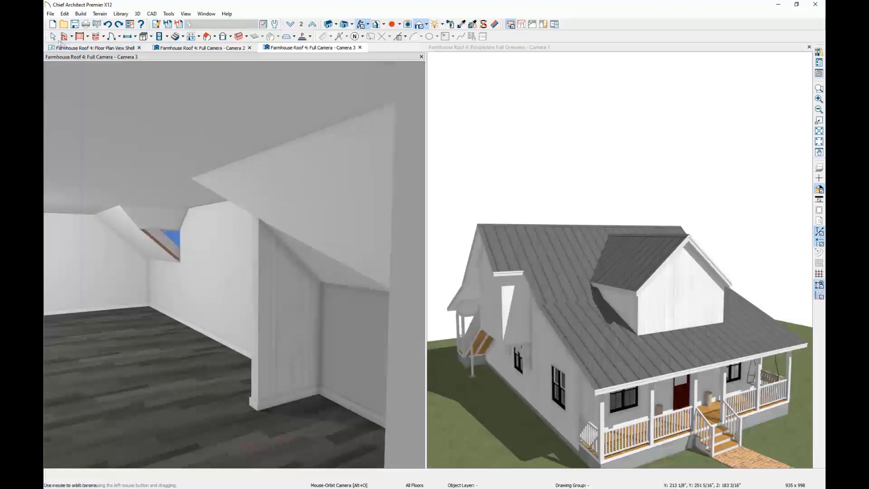
key(space)
click(290, 338)
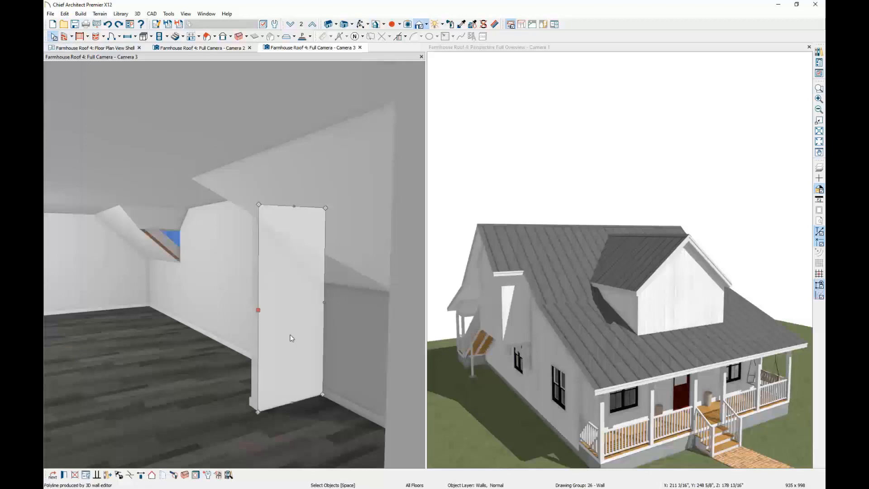
double_click(291, 337)
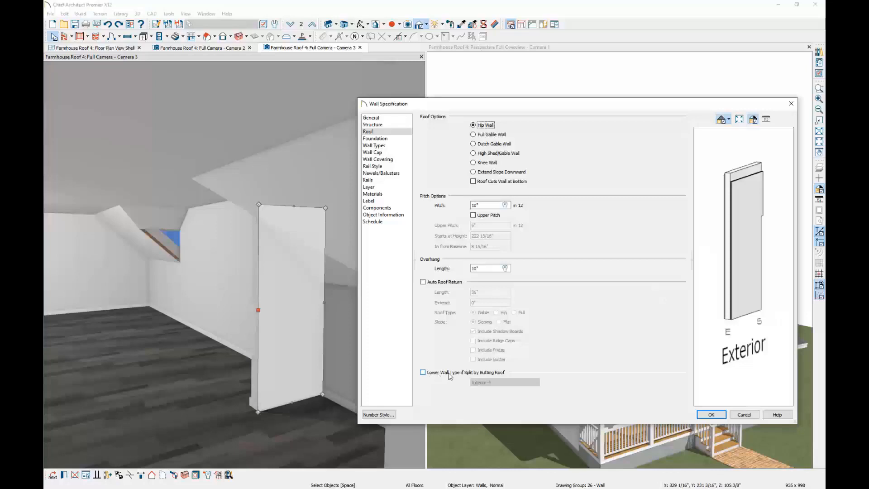
click(423, 372)
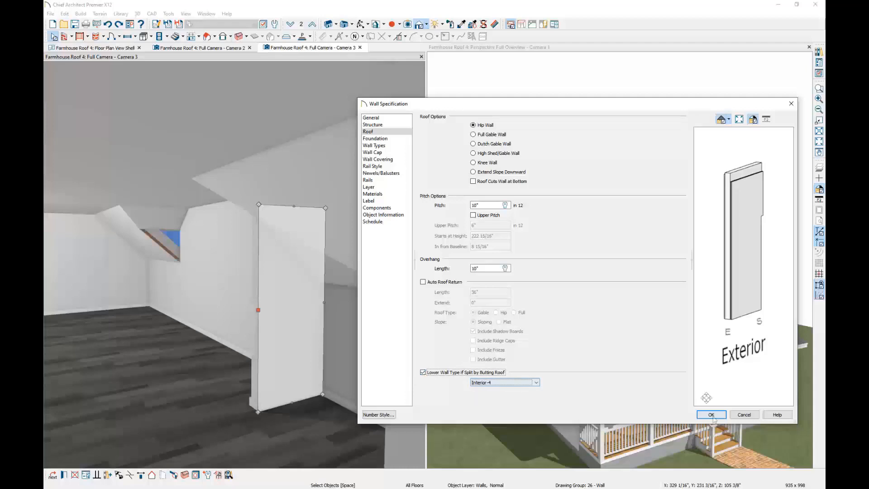
key(Return)
click(275, 335)
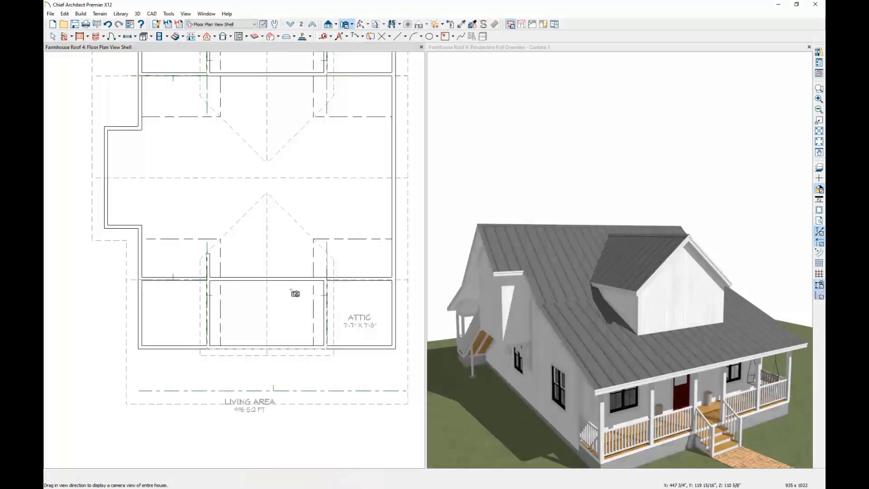
- Delete the front dormer's two gable roof planes in the floor plan
click(53, 37)
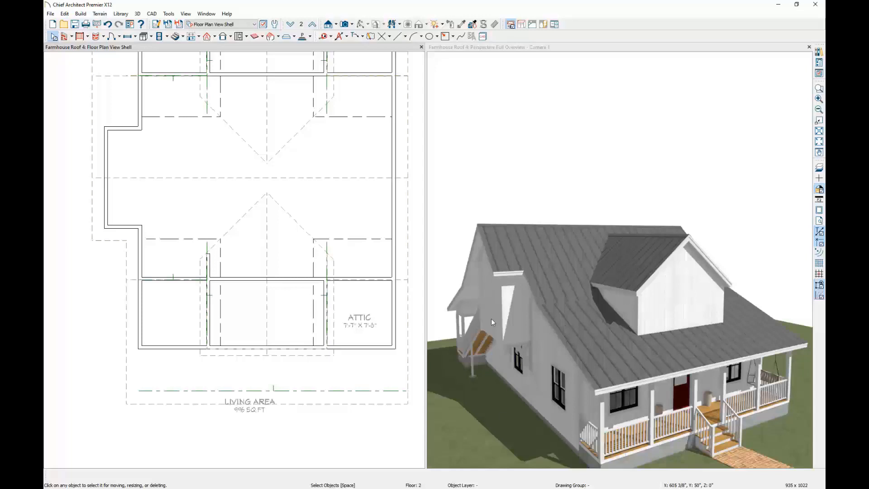
click(254, 315)
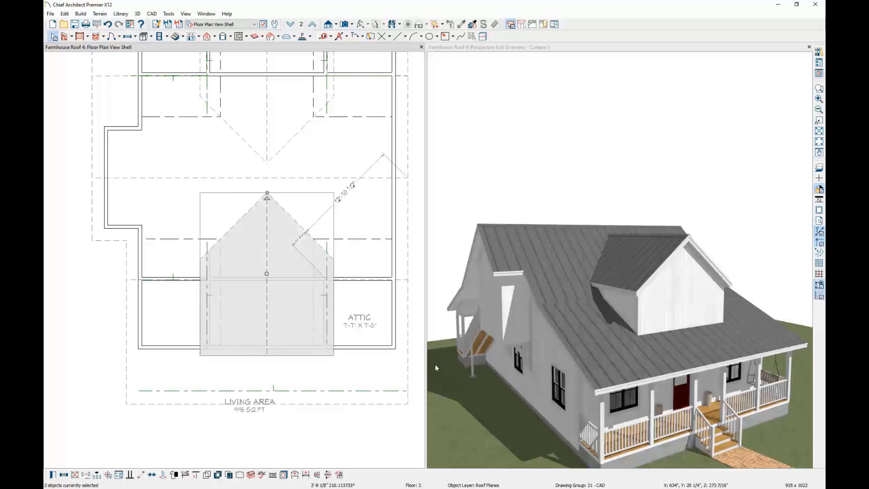
key(Delete)
- Draw a roof plane along the front dormer's front wall, about 6' deep from the baseline, with its baseline over the wall top
click(215, 37)
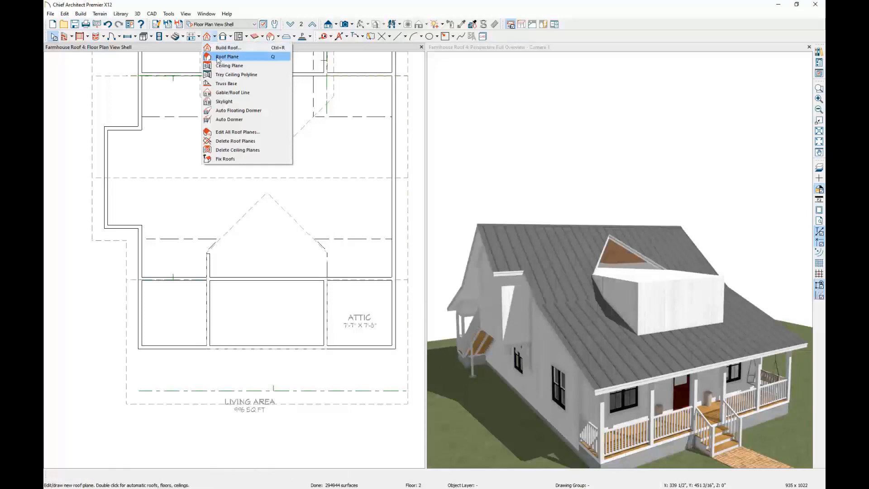
click(217, 58)
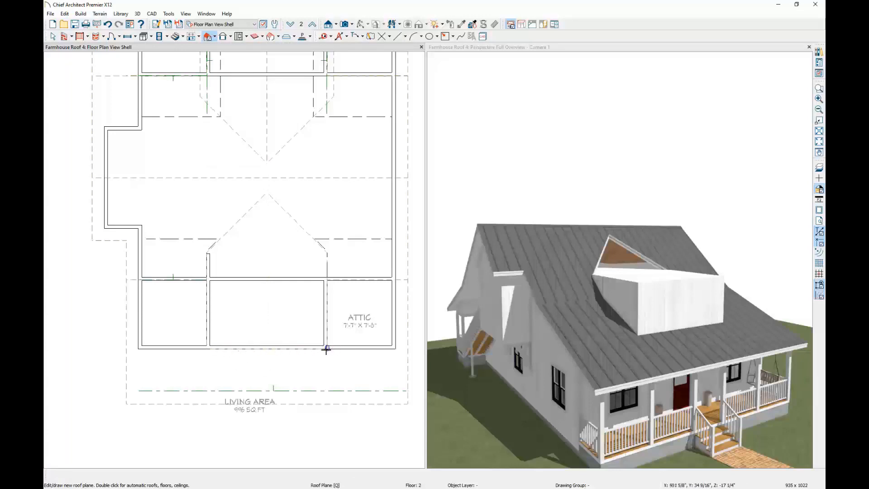
drag(326, 349, 208, 347)
drag(208, 350, 326, 352)
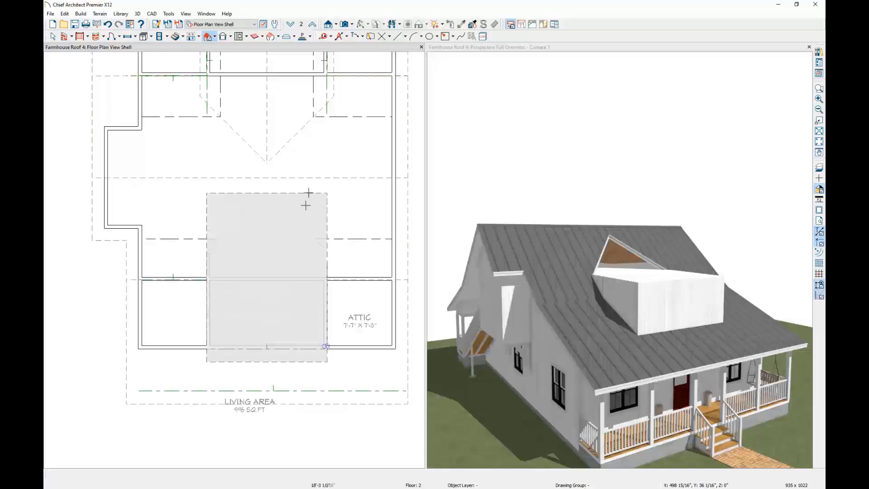
click(337, 130)
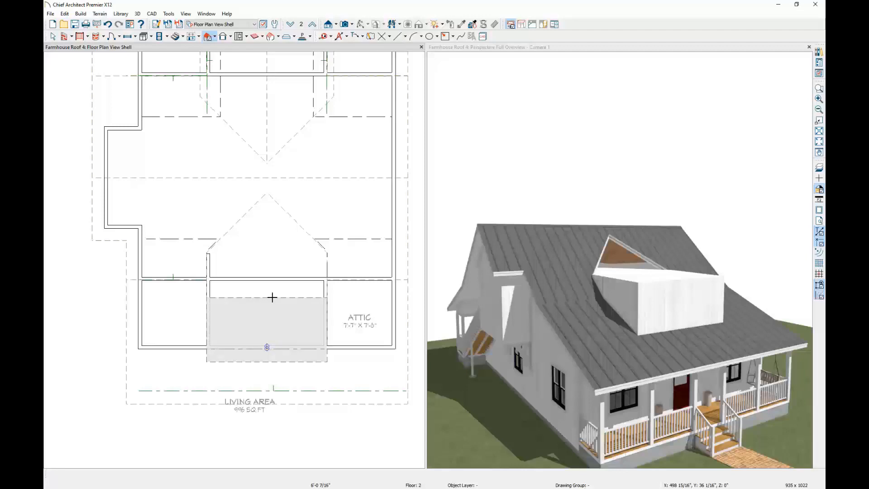
click(272, 297)
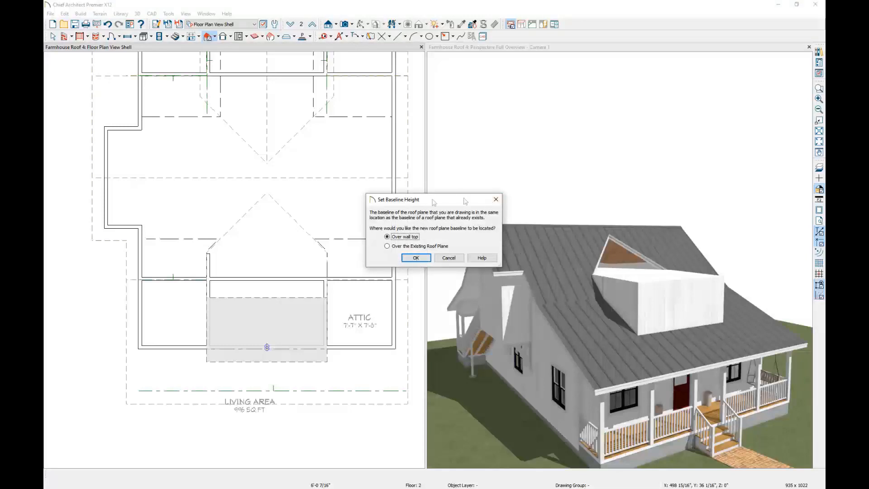
click(495, 199)
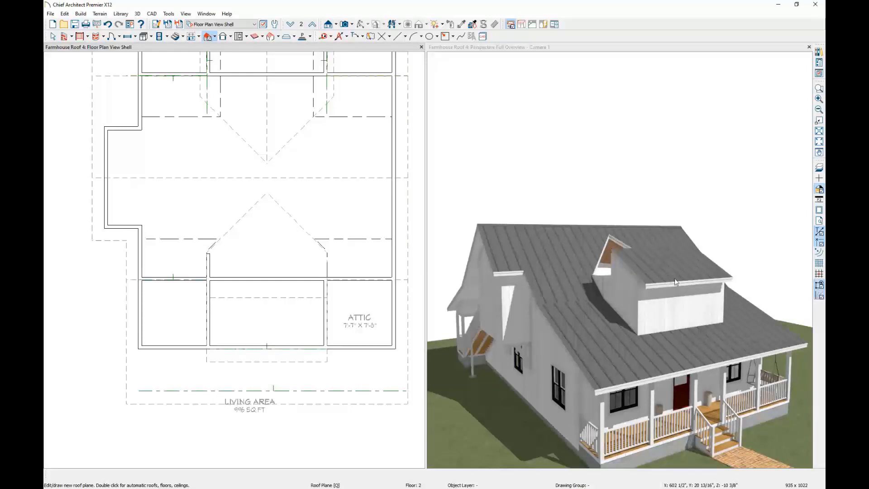
- Set the pitch of the front dormer's new roof plane to 3 in 12
key(space)
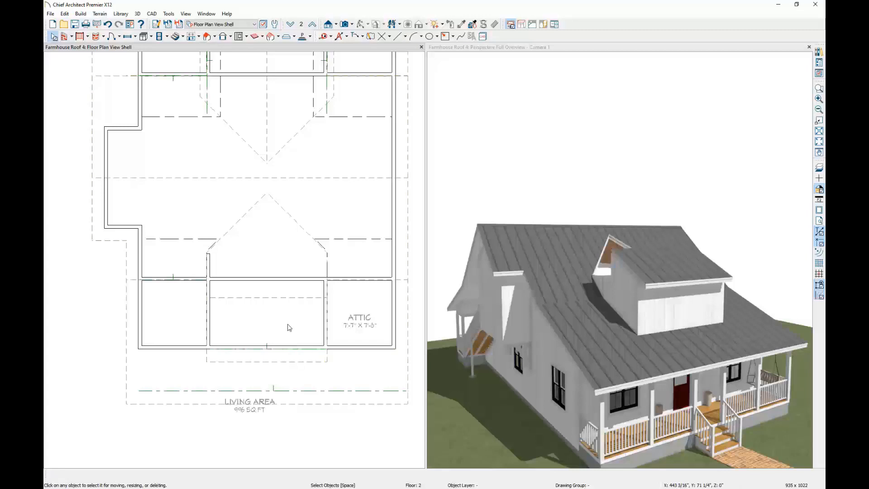
double_click(297, 362)
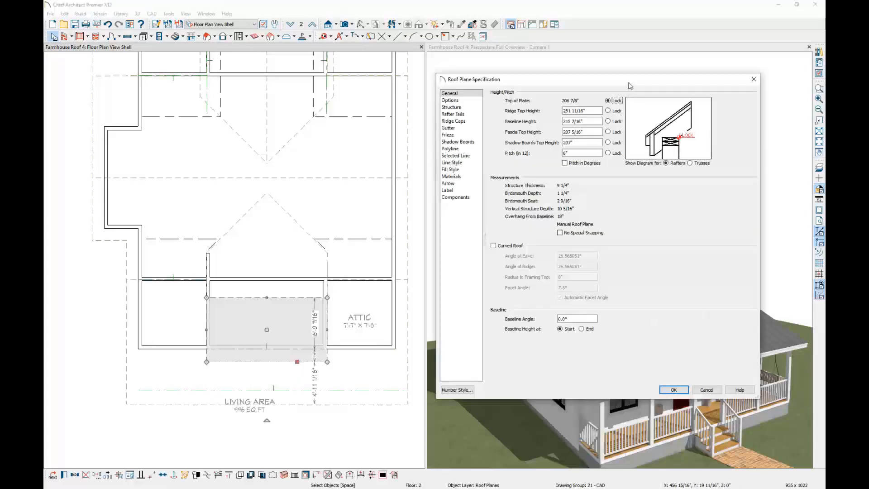
drag(628, 82, 470, 59)
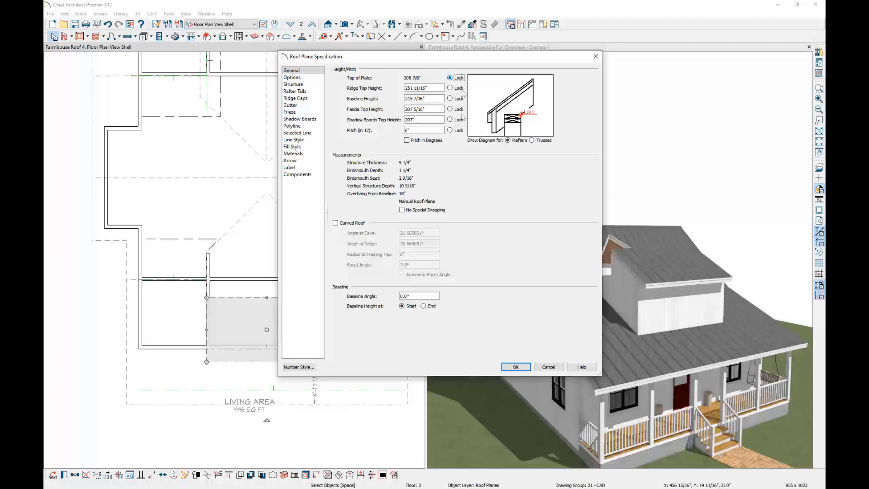
drag(422, 130, 390, 130)
text(3)
click(430, 121)
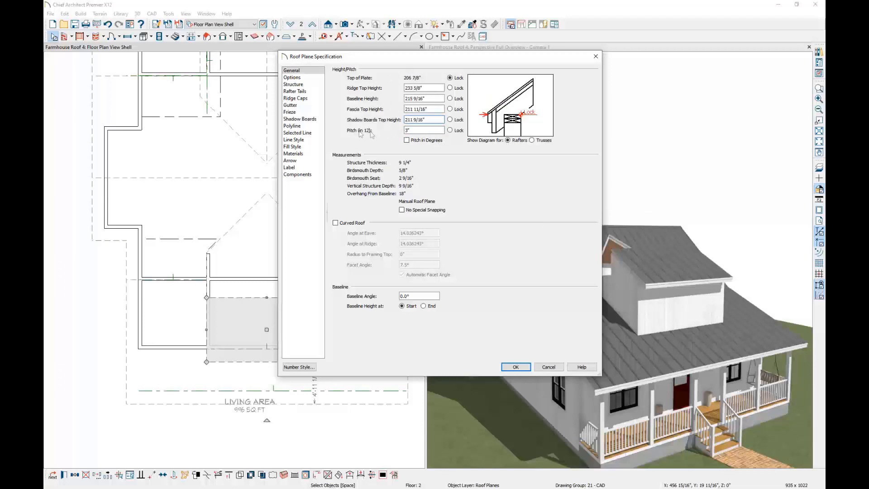
- Lock the dormer roof plane's pitch and lower its baseline height
click(450, 131)
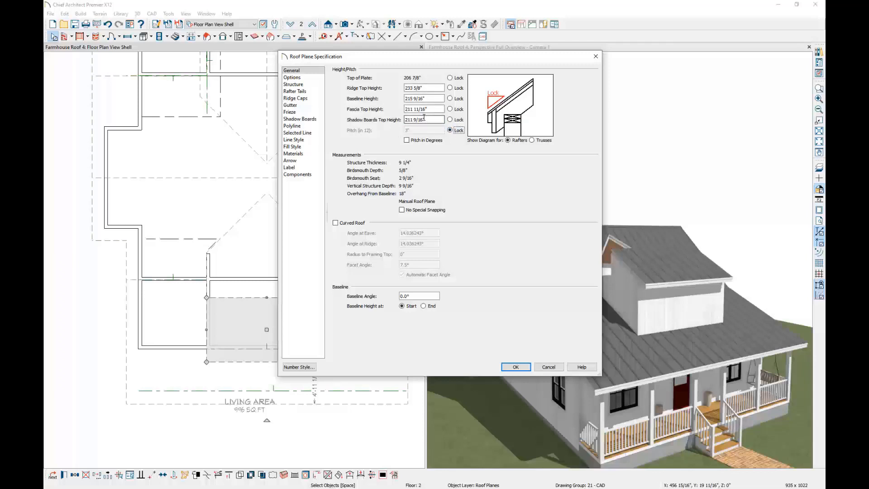
click(425, 100)
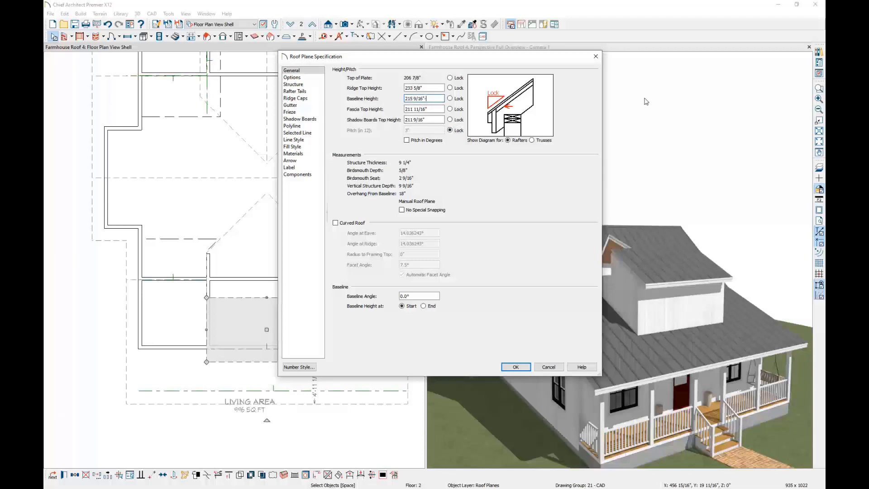
key(Return)
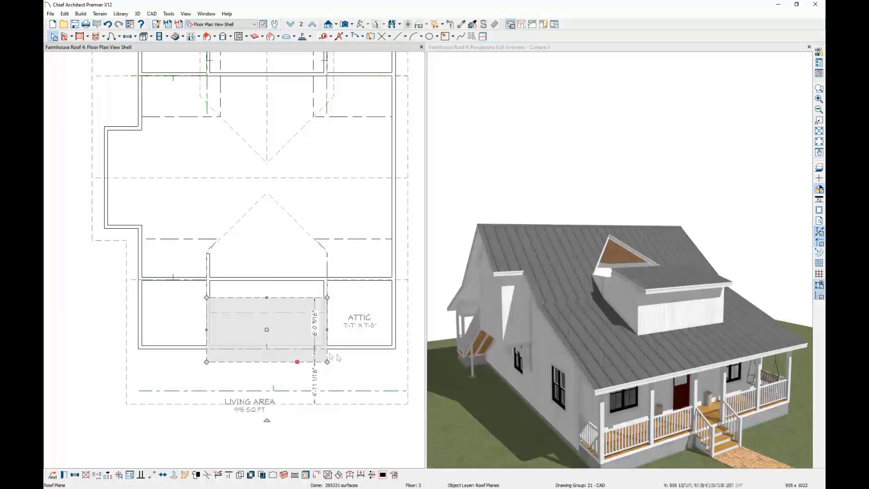
- Join the upper edge of the dormer's shed roof plane to the upper front plane of the main roof
click(267, 298)
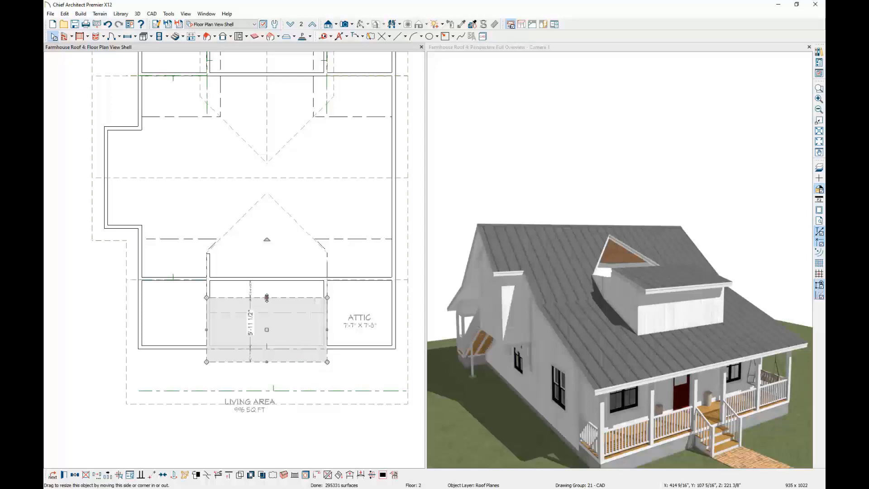
click(328, 475)
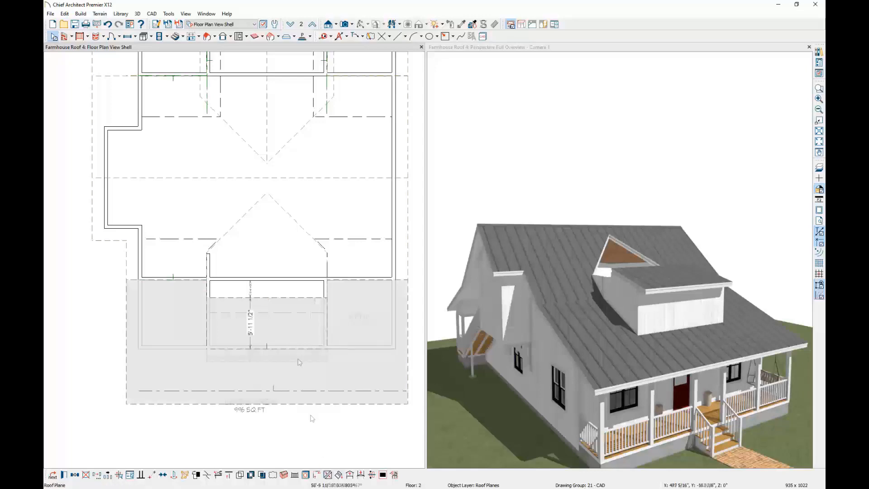
click(293, 221)
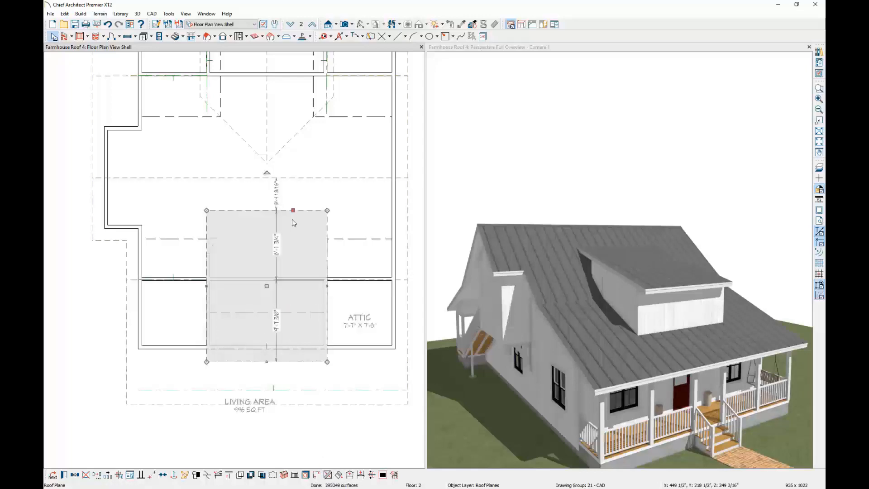
- Square off the remaining angled edge of the main roof plane's opening so it matches the shed roof's outline
click(237, 229)
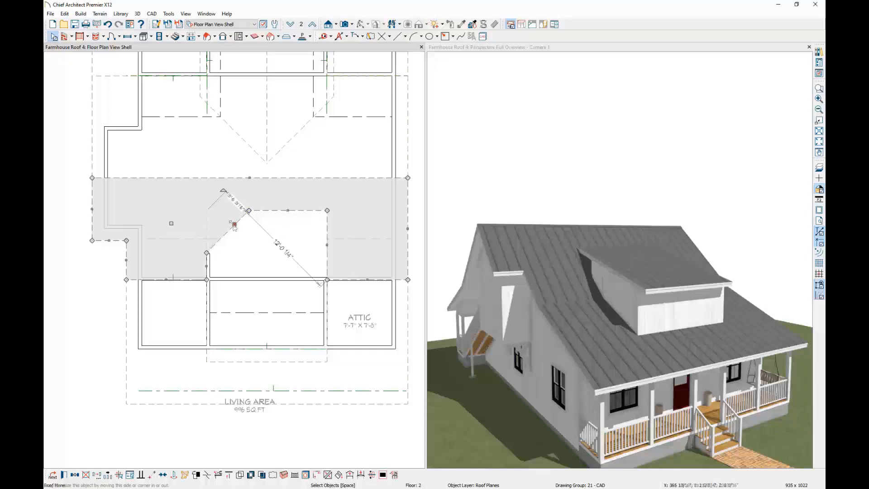
drag(235, 224, 206, 210)
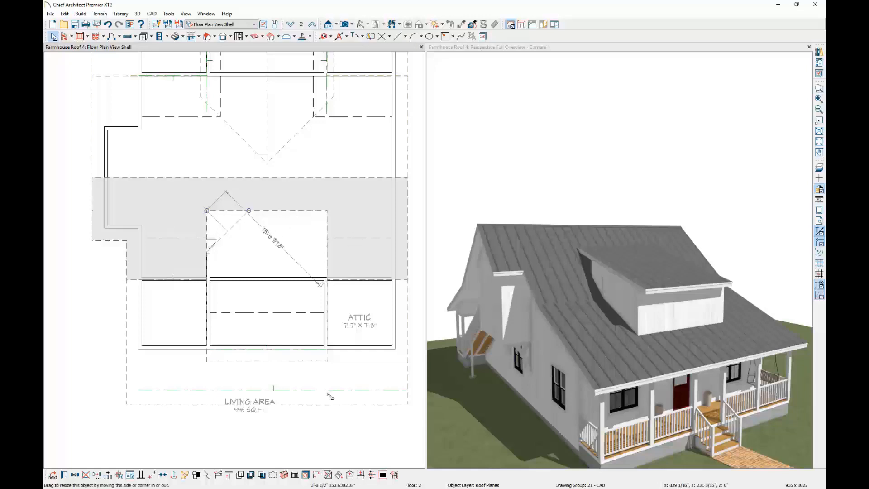
- Extend the shed roof plane about 10" past both dormer side walls and pull its front eave back about 8"
click(208, 355)
click(207, 362)
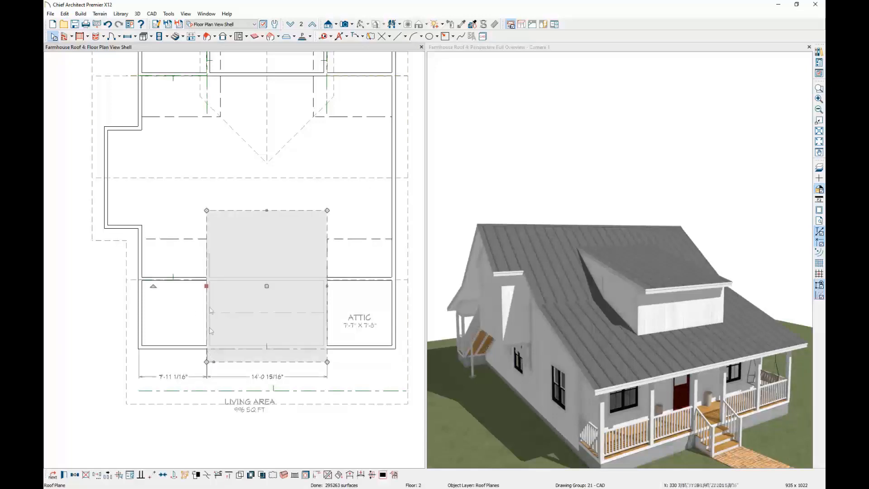
drag(202, 285, 199, 285)
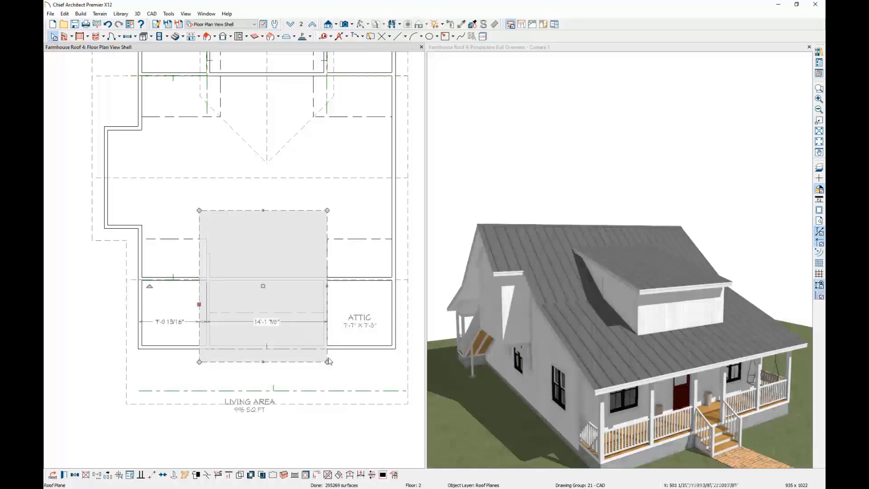
drag(327, 286, 333, 286)
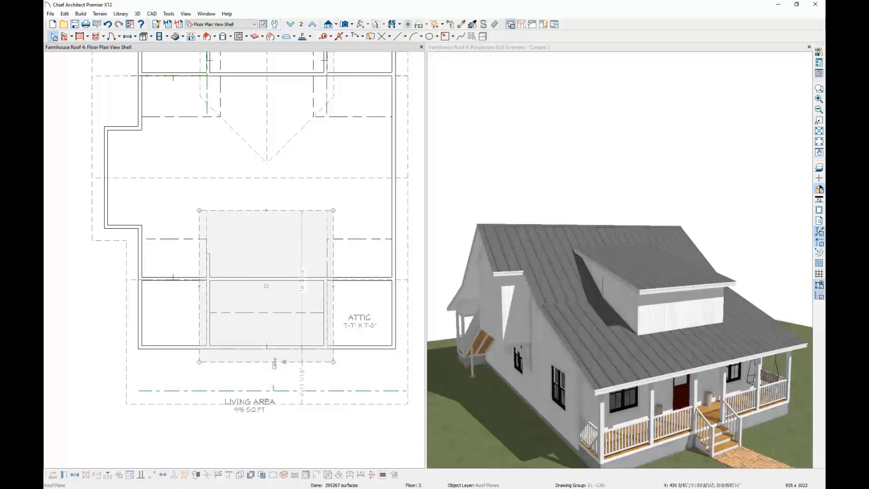
drag(274, 365, 287, 355)
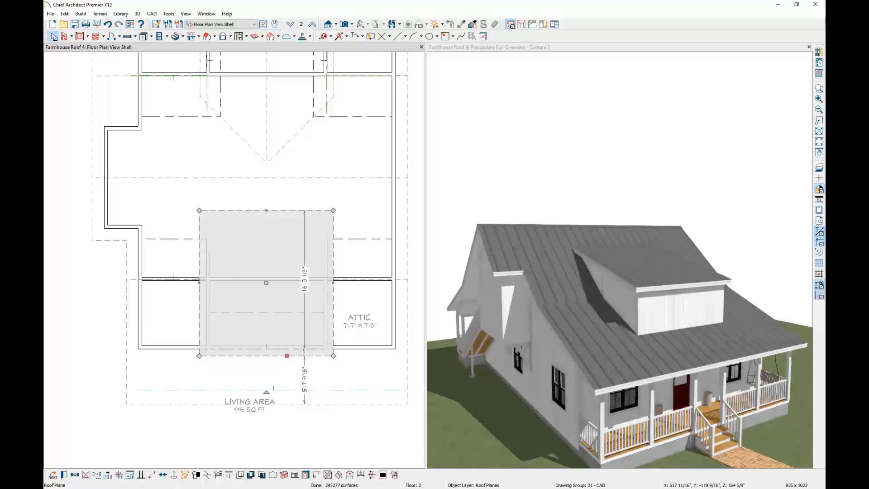
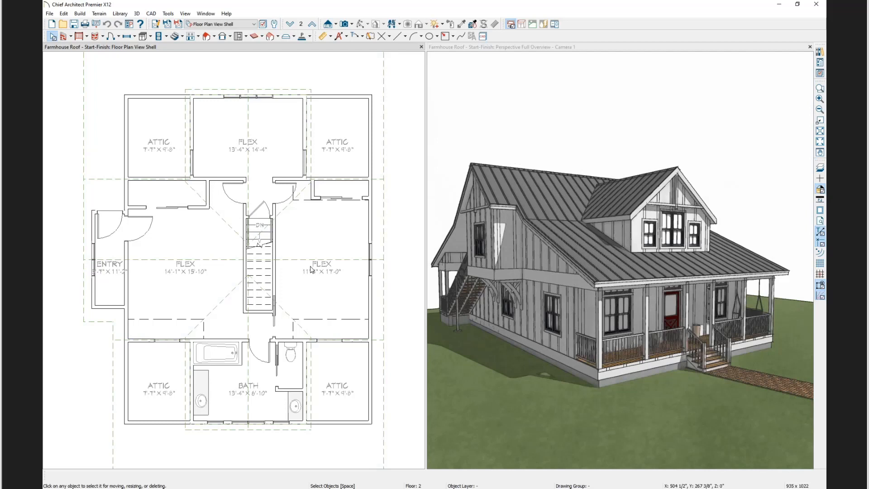
- Select the upper rear roof plane of the finished farmhouse plan and add a break in its angled valley edge beside the stairs
click(171, 182)
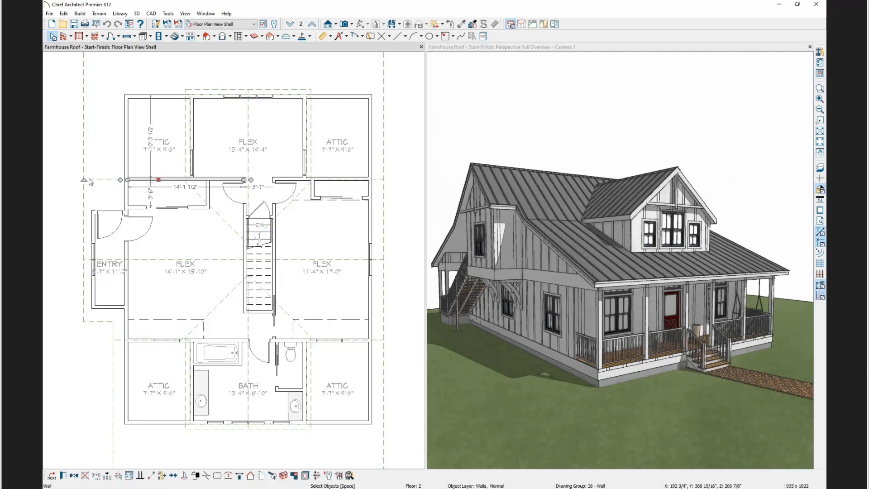
click(379, 183)
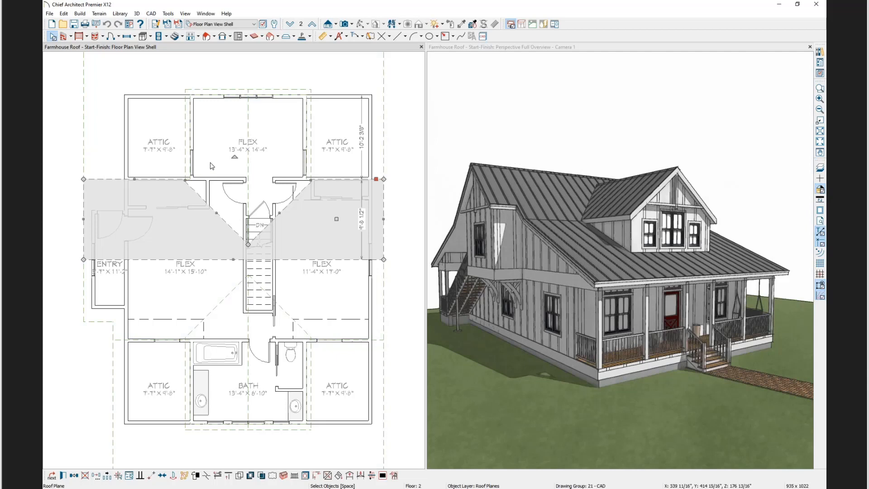
click(277, 224)
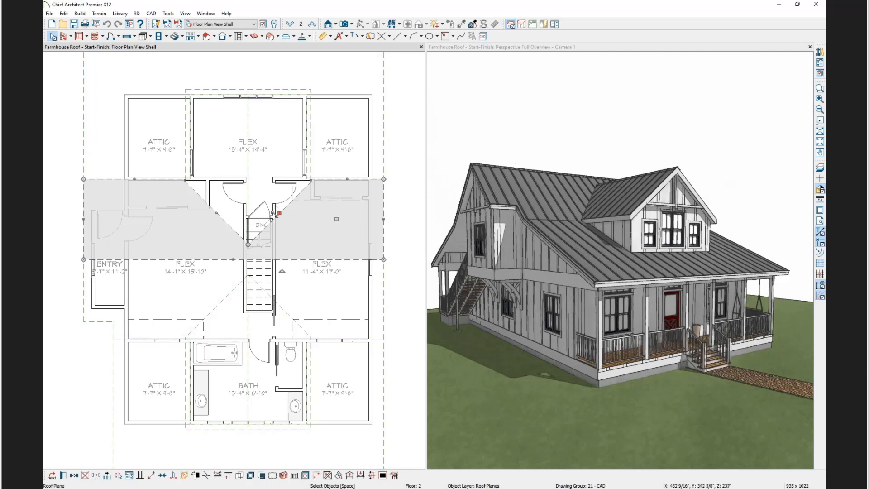
click(360, 475)
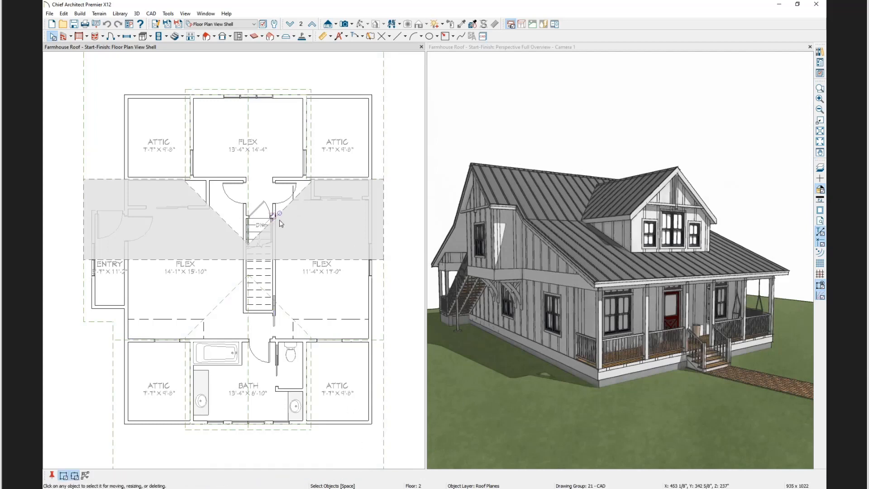
click(303, 225)
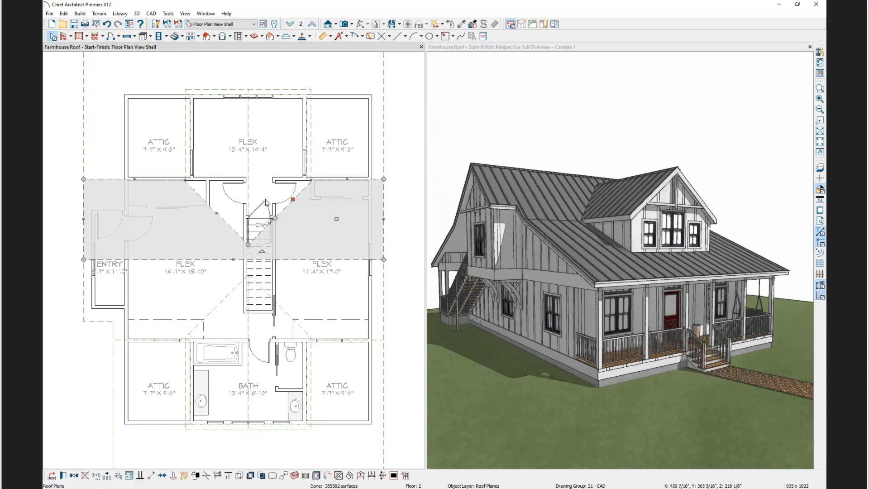
- Create a new blank plan and expand its view to fill the whole work area
scroll(289, 202, down, 2)
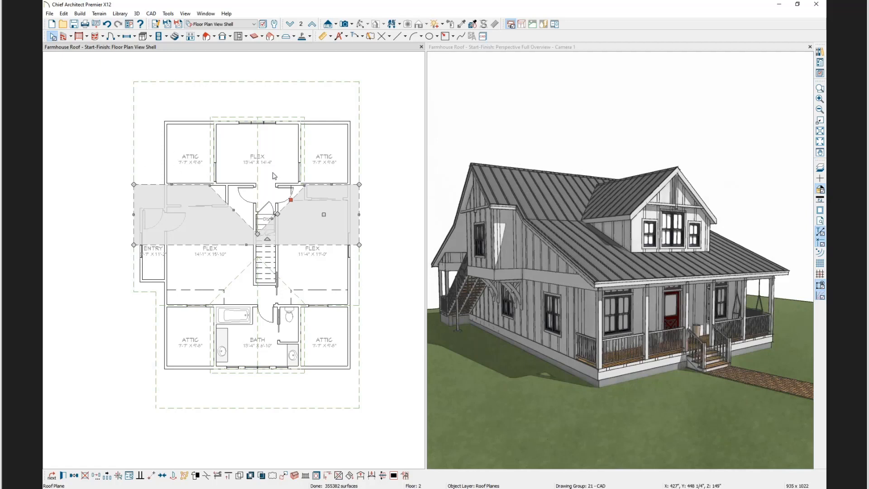
scroll(275, 183, down, 2)
middle_drag(242, 196, 321, 228)
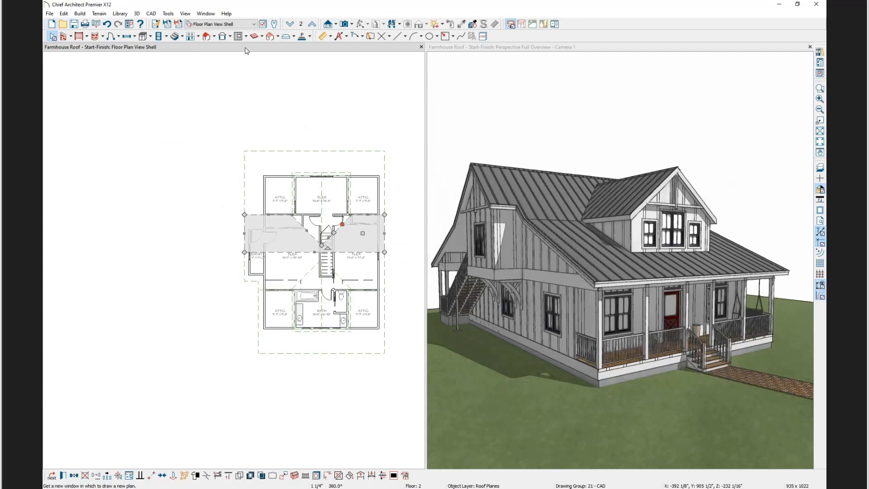
click(51, 24)
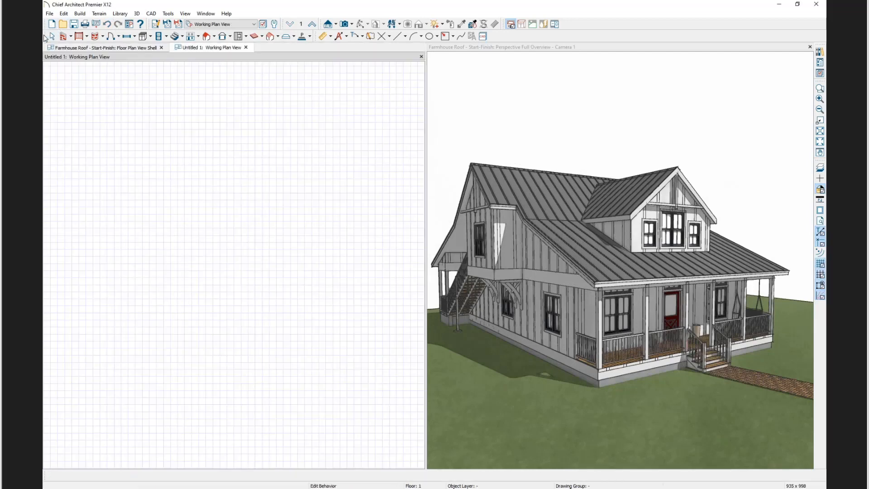
double_click(214, 58)
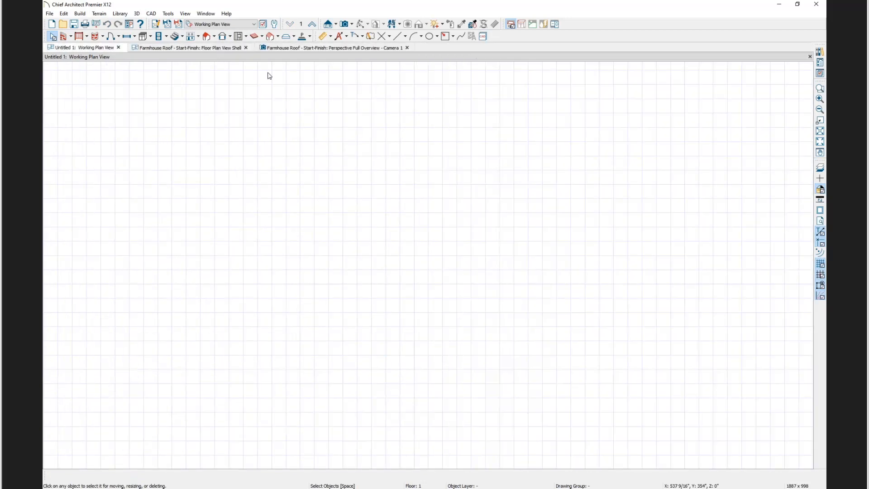
- Draw a closed rectangle of exterior walls measuring 16'-8" by 12'-3" in the new plan
click(64, 36)
mouse_move(368, 309)
mouse_down()
mouse_move(368, 135)
mouse_move(603, 136)
mouse_move(605, 306)
mouse_move(352, 304)
mouse_move(366, 306)
mouse_up()
click(352, 307)
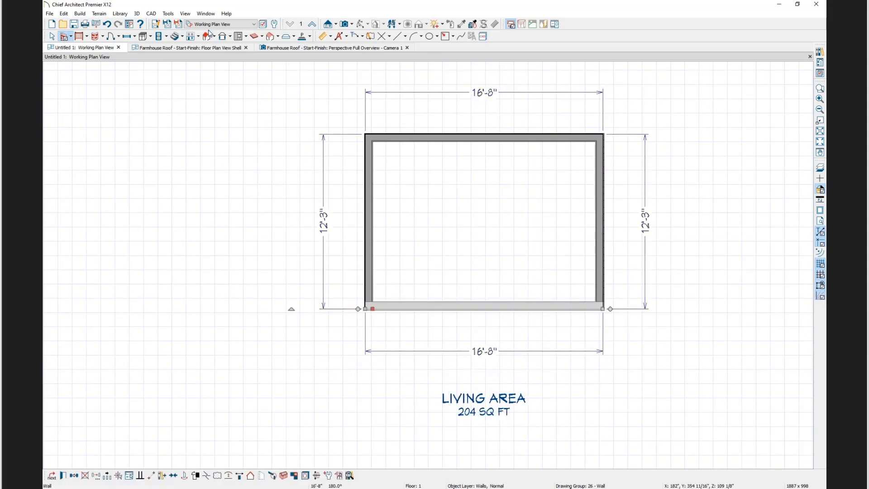
- Generate a roof over the rectangular room by enabling Auto Rebuild Roofs in the Build Roof settings
click(206, 37)
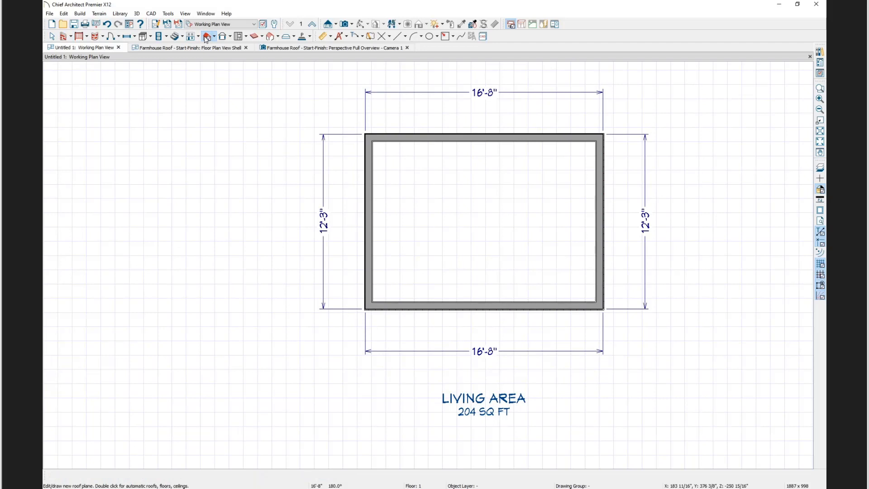
double_click(388, 99)
click(522, 105)
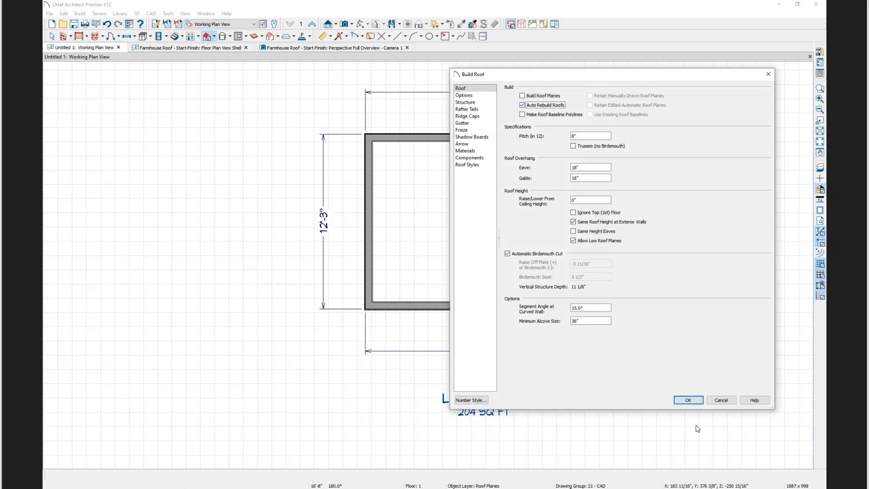
click(688, 400)
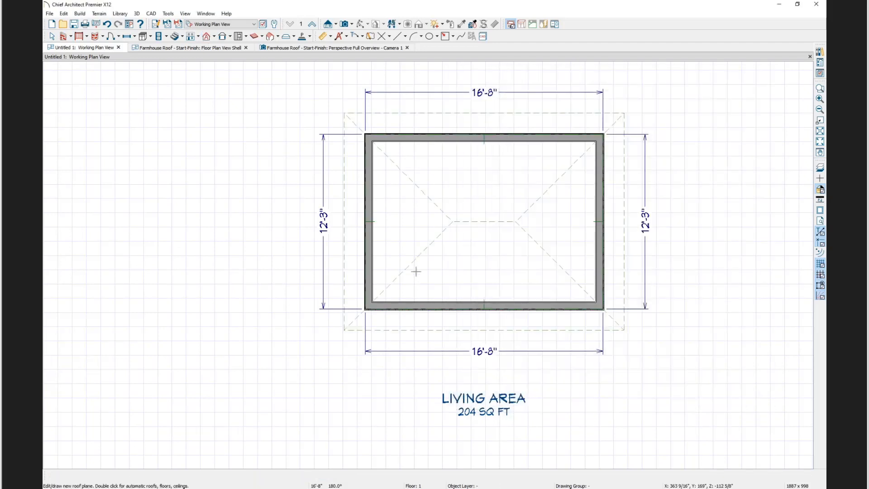
- Turn the two 12'-3" end walls into full gable walls
click(52, 36)
click(365, 232)
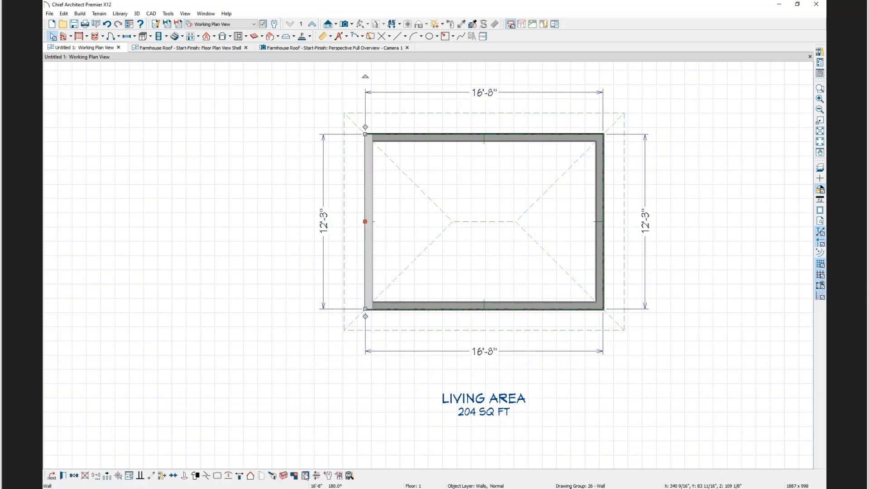
click(251, 475)
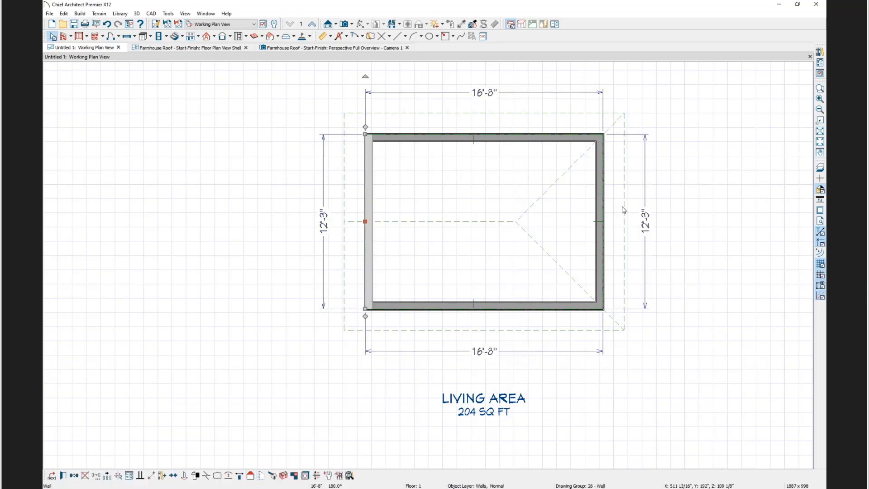
click(597, 218)
click(250, 475)
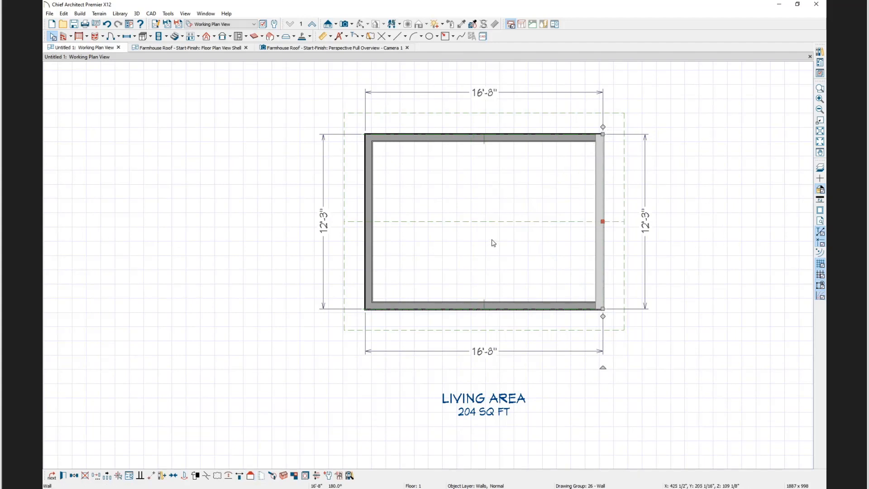
- Draw a bump-out of exterior walls 7'-6" wide and 5'-2" deep off the room's upper 16'-8" wall
middle_drag(467, 251, 339, 232)
scroll(387, 260, down, 1)
middle_drag(387, 262, 391, 356)
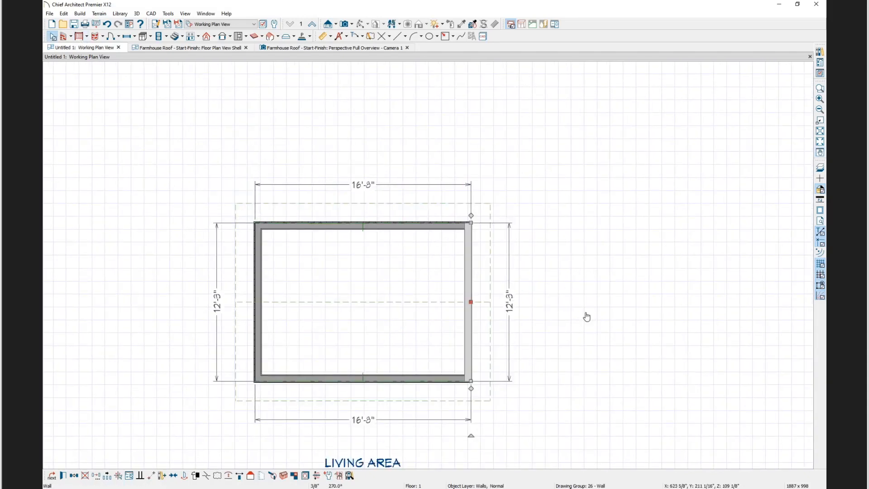
click(63, 37)
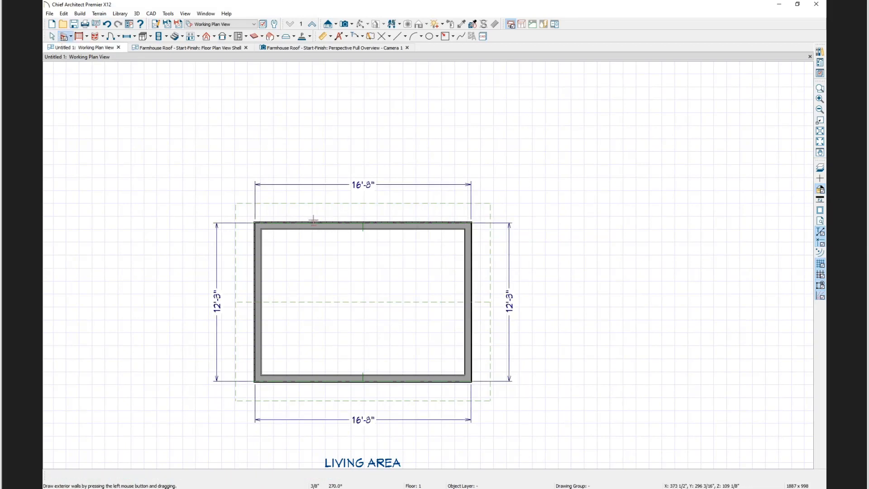
mouse_move(313, 220)
mouse_down()
mouse_move(313, 156)
mouse_move(411, 157)
mouse_move(410, 222)
mouse_up()
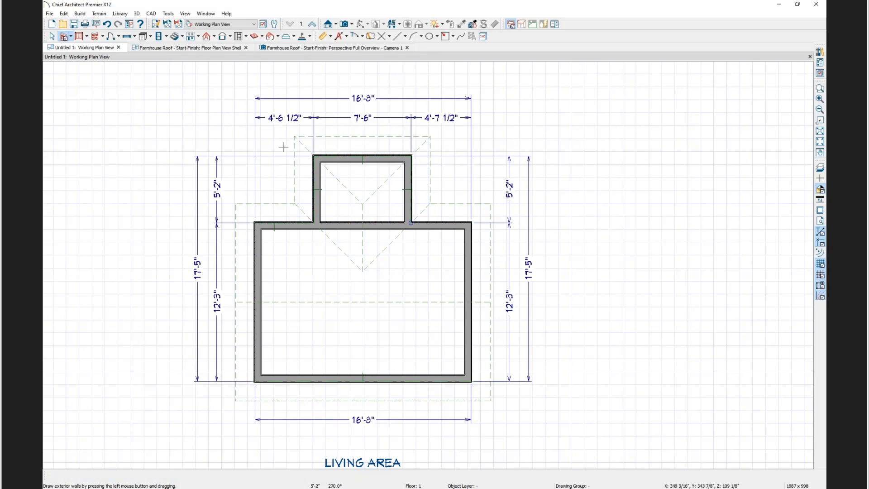
- Undo the bump-out's closing wall and turn off Auto Rebuild Roofs in the Build Roof settings
click(107, 24)
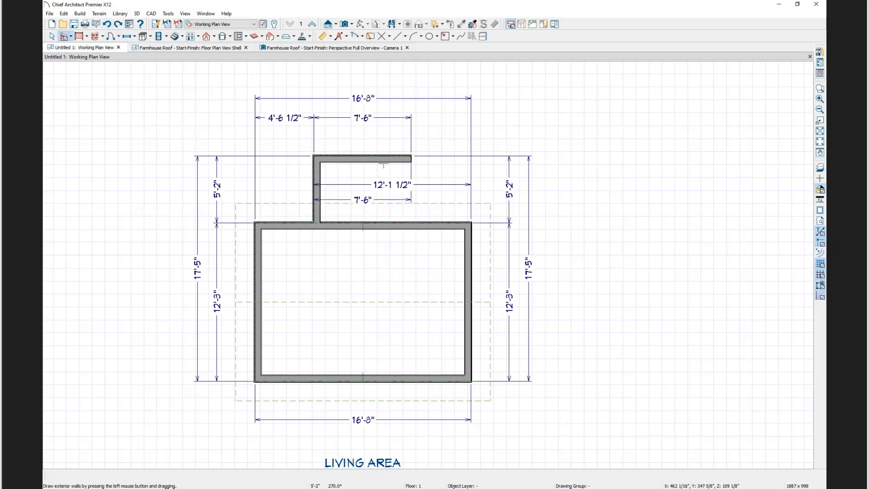
click(207, 36)
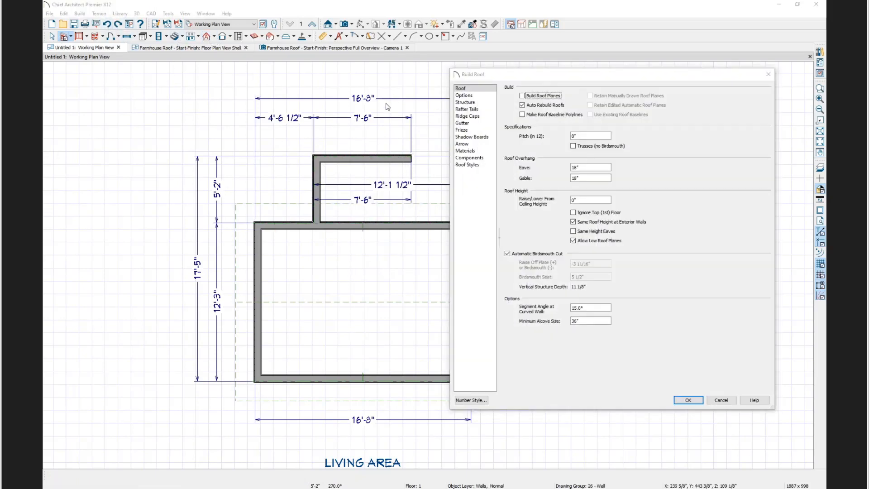
click(522, 105)
click(688, 400)
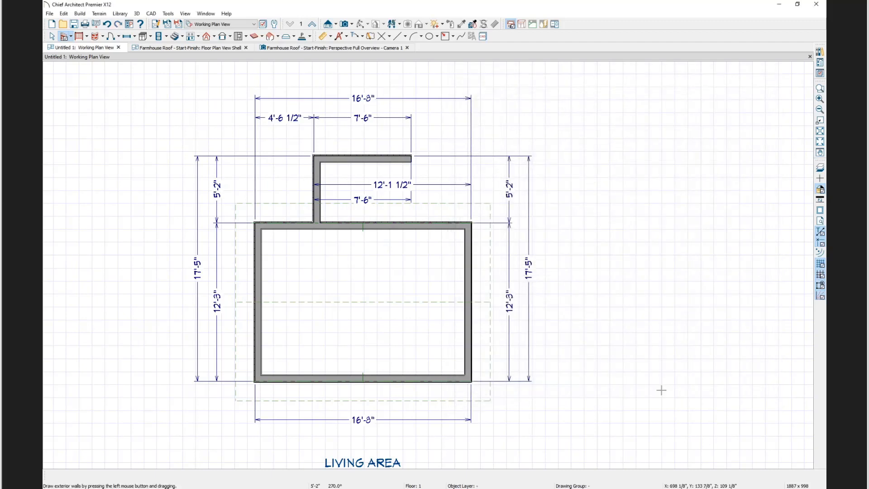
- Close the bump-out again by drawing its missing right side wall down to the main room's wall
click(51, 37)
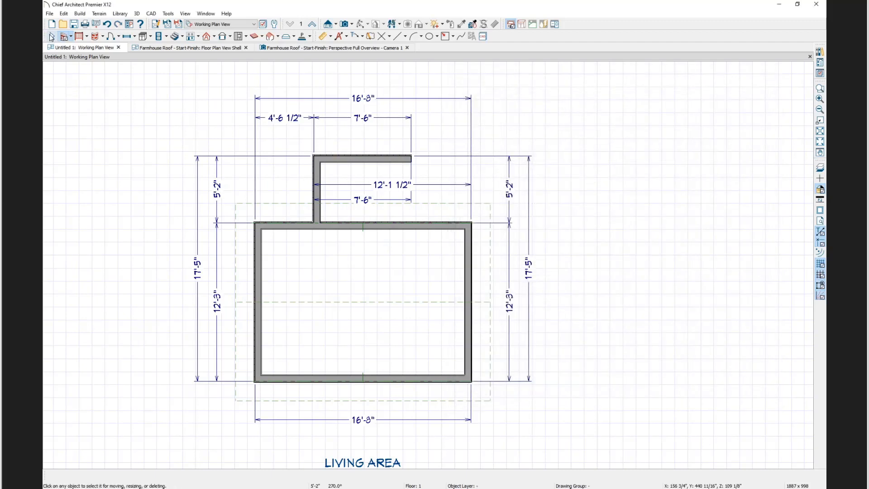
click(407, 158)
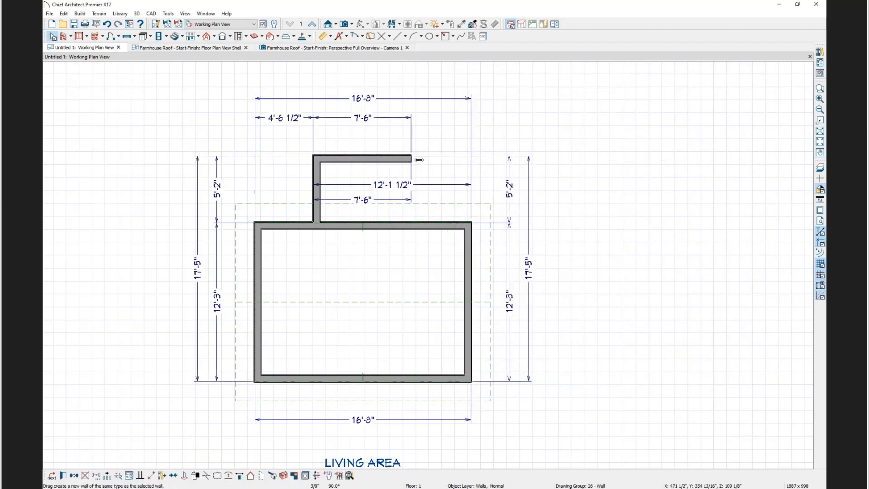
drag(419, 160, 411, 223)
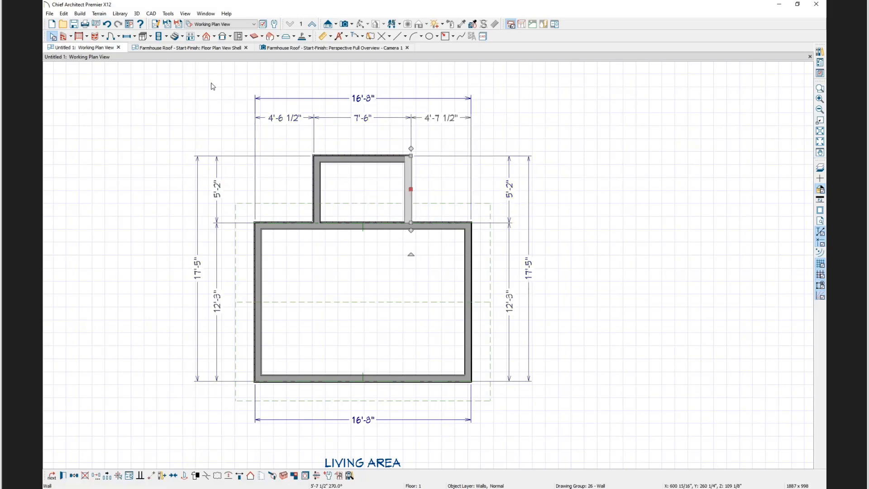
click(217, 37)
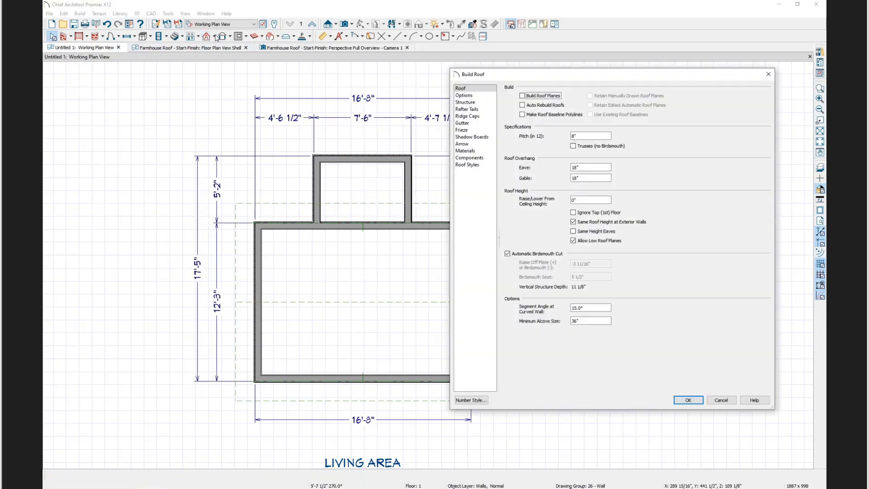
click(718, 396)
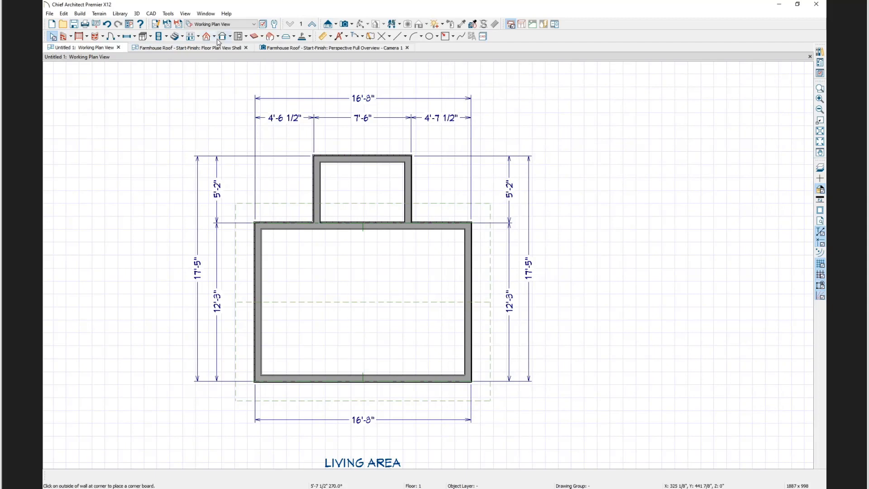
- Draw two opposing roof planes over the bump-out, one from each side wall, sloping up toward its centre
click(214, 37)
click(217, 56)
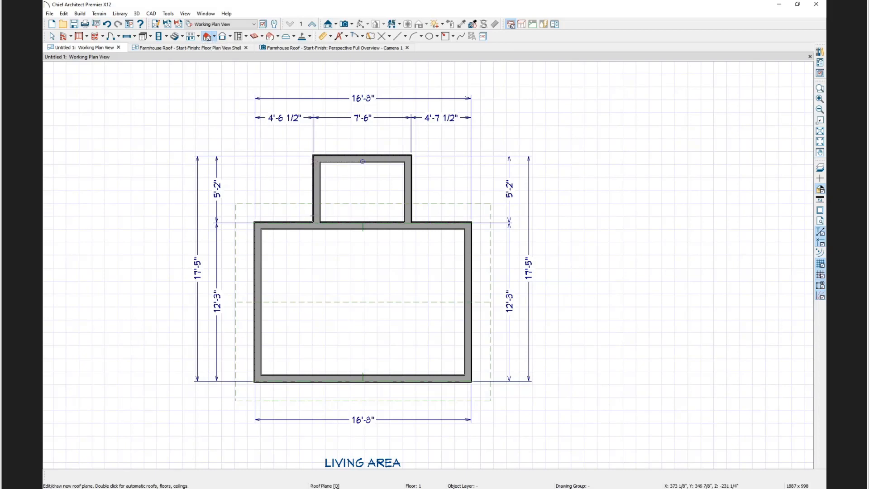
drag(314, 165, 313, 212)
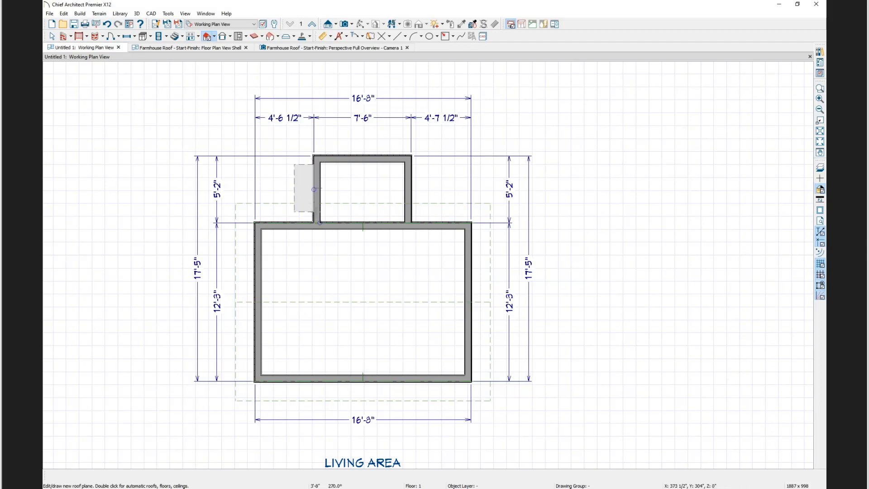
click(357, 191)
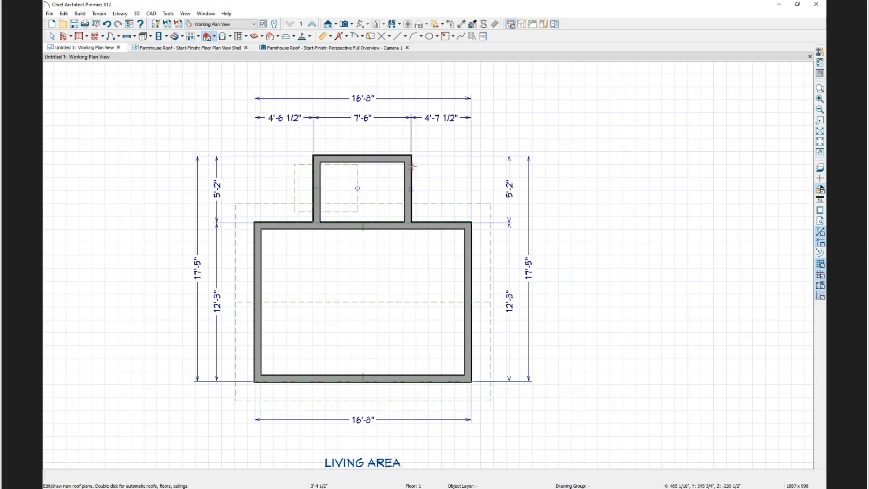
drag(411, 167, 411, 203)
click(371, 184)
key(space)
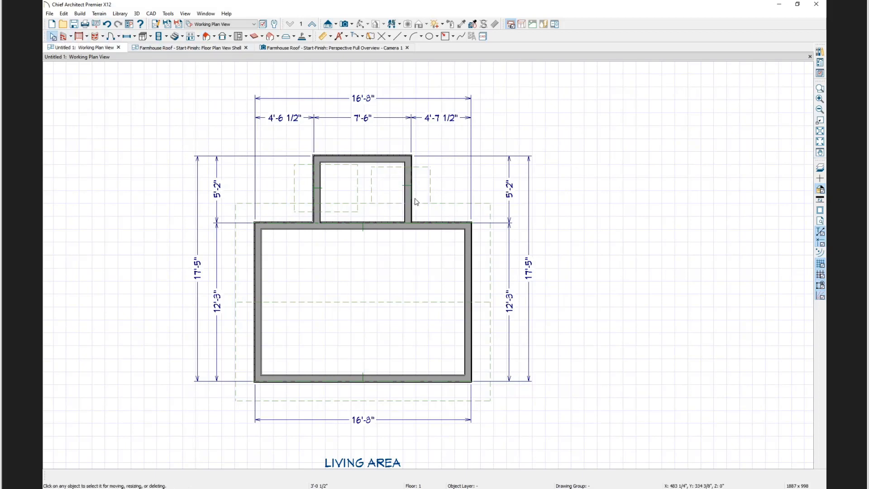
- Join the bump-out's two roof planes along a shared ridge midway between its side walls
click(354, 191)
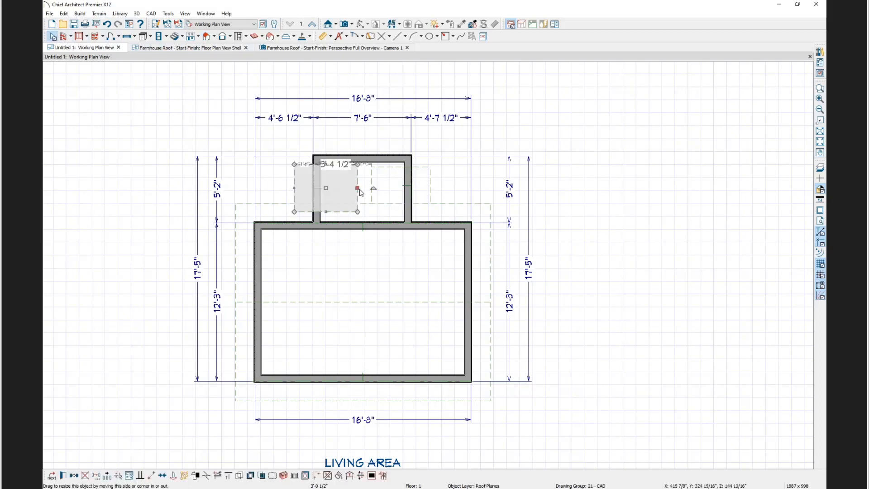
click(328, 475)
click(385, 168)
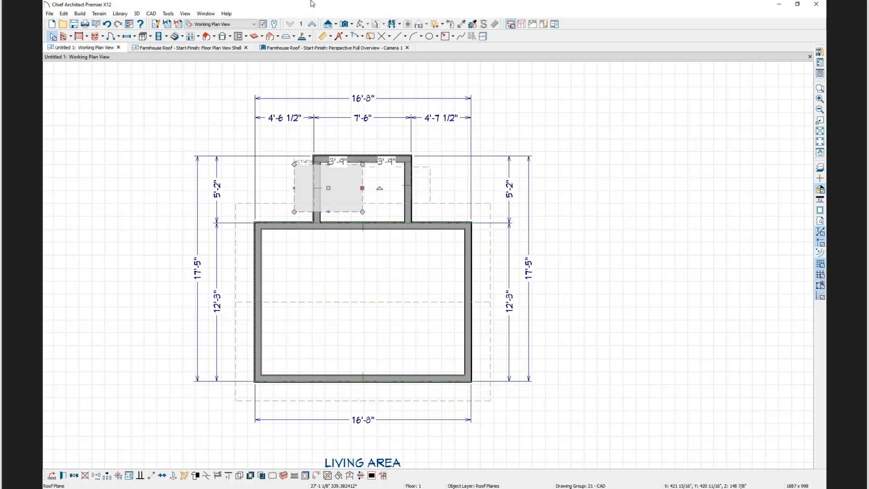
- Create a Perspective Full Overview of the building and turn it toward the bump-out roof
click(353, 25)
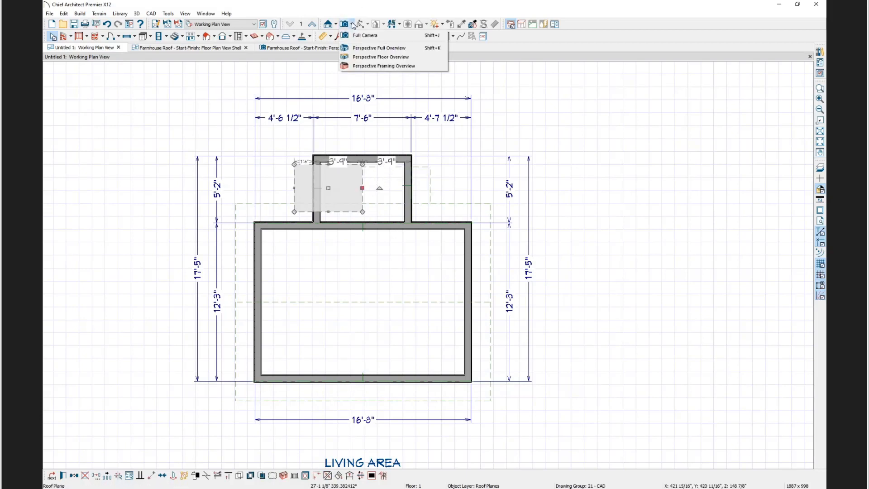
click(394, 56)
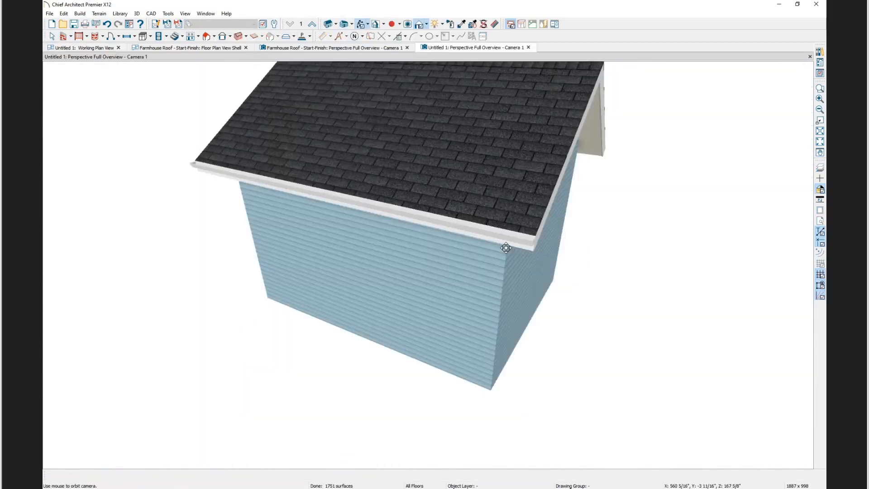
drag(578, 159, 387, 179)
scroll(387, 179, down, 5)
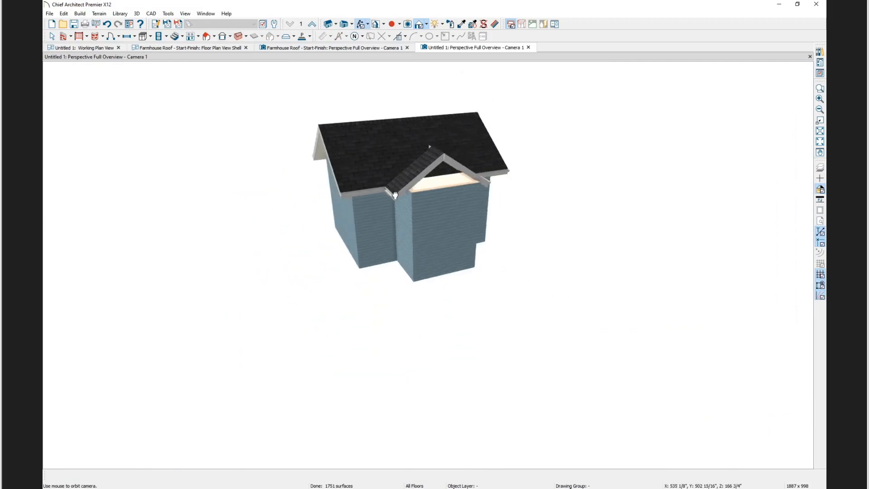
middle_drag(387, 179, 596, 253)
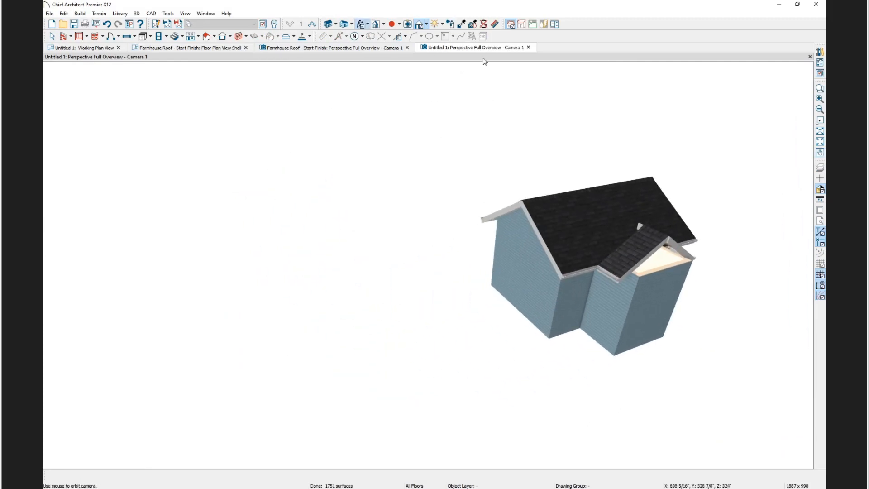
- Dock the camera overview beside the working plan view and frame the building in both views
drag(475, 48, 583, 95)
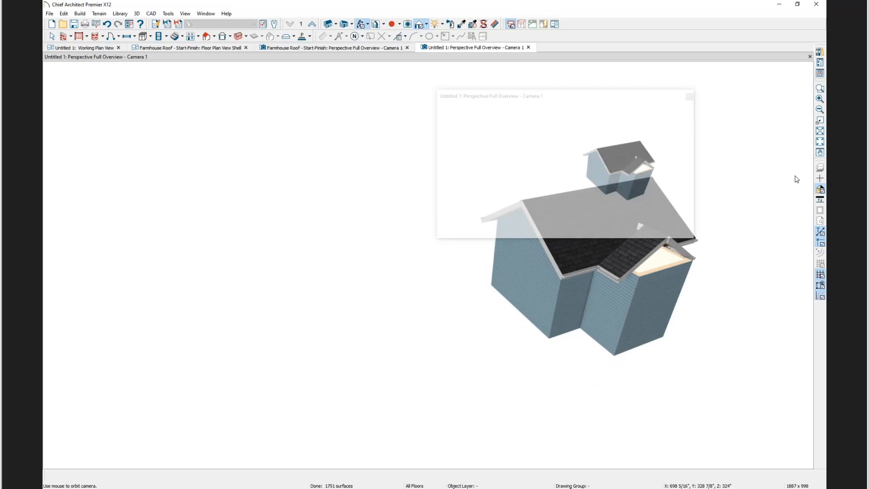
drag(796, 179, 187, 48)
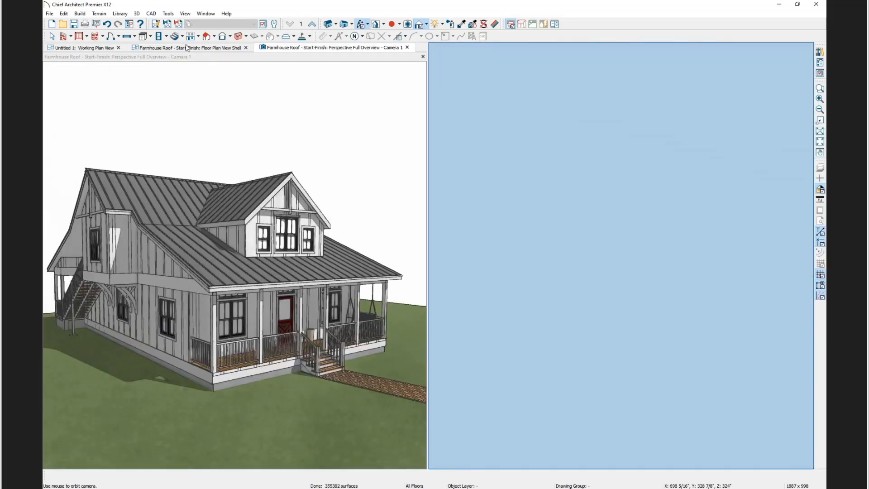
click(85, 49)
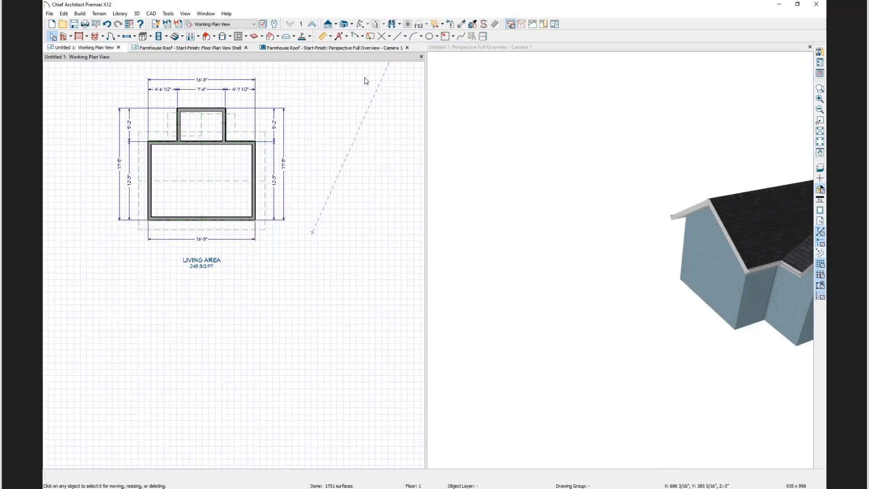
middle_drag(725, 267, 510, 254)
scroll(547, 219, up, 4)
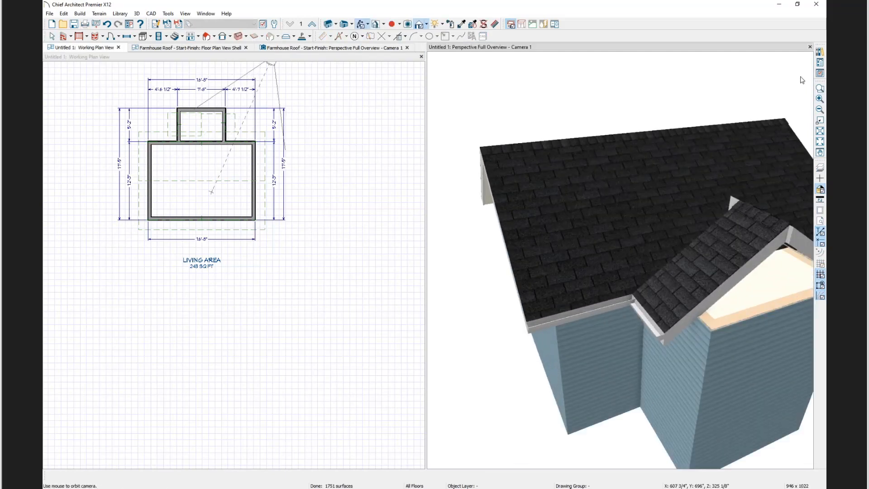
click(819, 89)
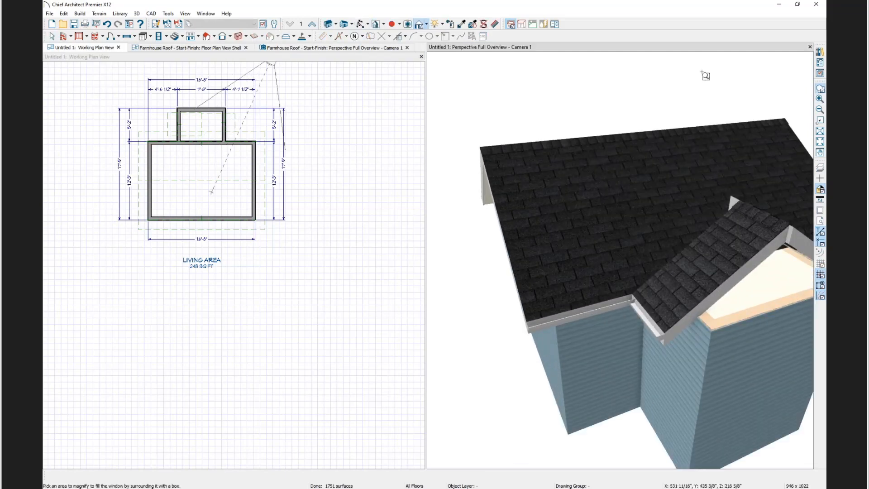
click(251, 58)
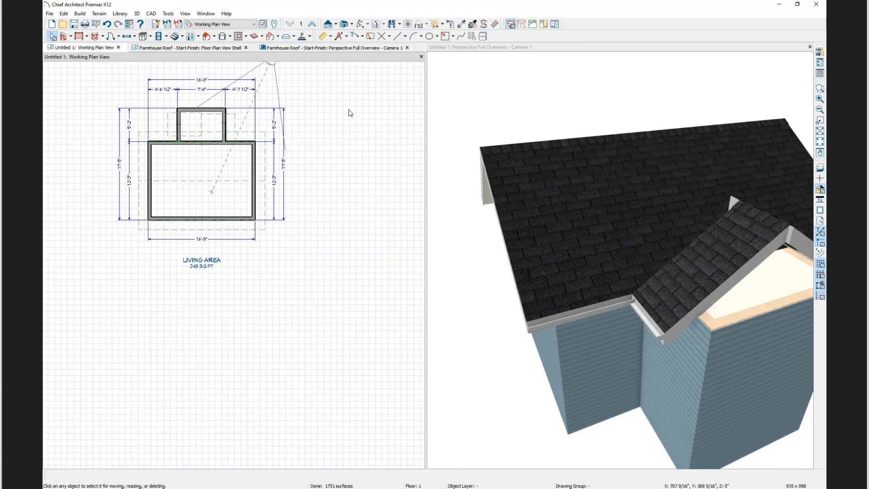
click(819, 89)
drag(58, 77, 274, 228)
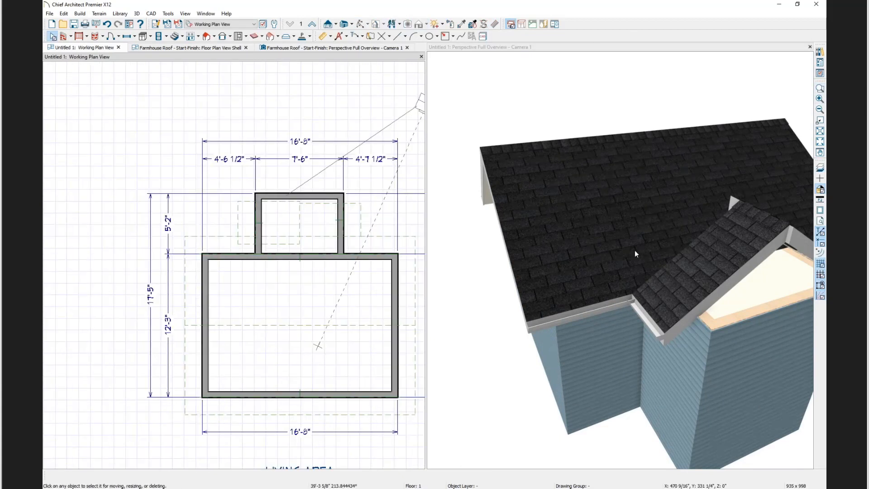
- Extend the gable edges of both bump-out roof planes past its end wall to form a matching overhang
click(252, 207)
drag(267, 201, 311, 178)
click(319, 206)
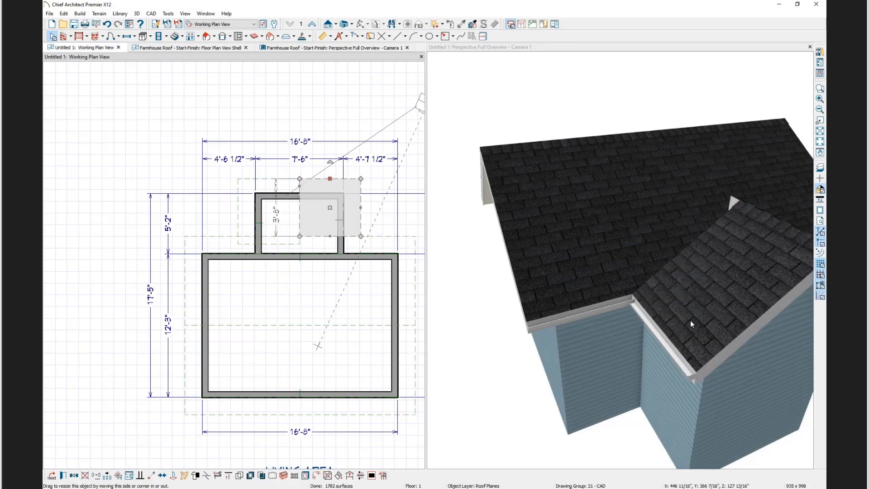
drag(708, 307, 614, 246)
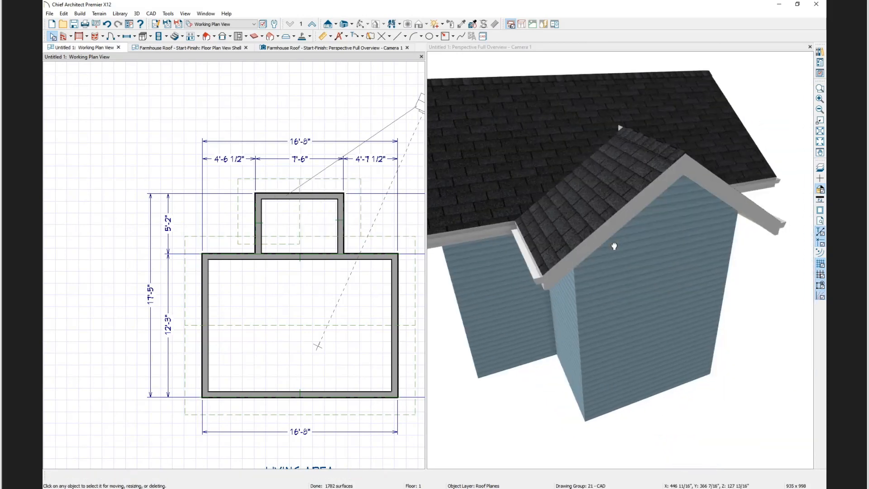
scroll(619, 253, down, 2)
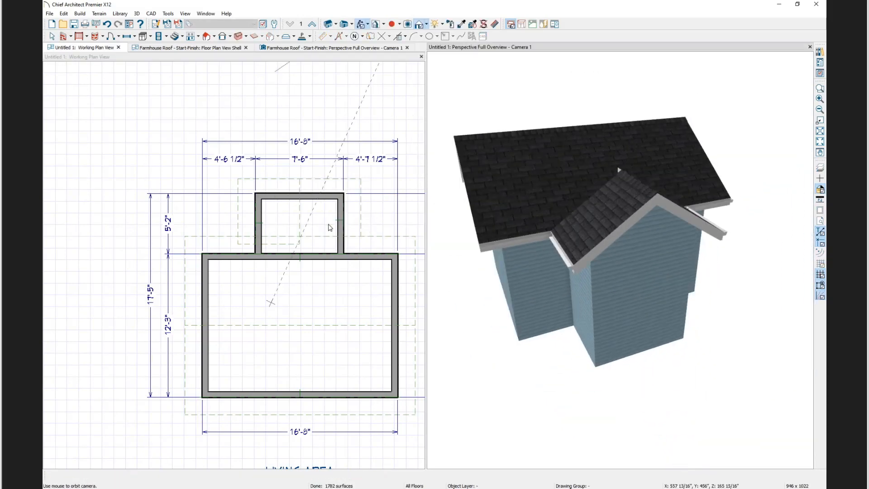
- Join the inner edge of the bump-out's left roof plane to the adjacent main roof plane to form a valley
click(48, 48)
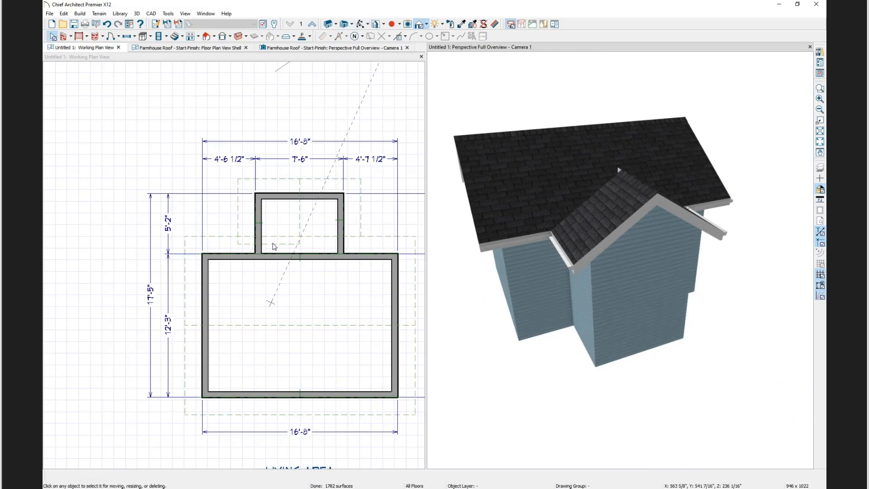
click(274, 246)
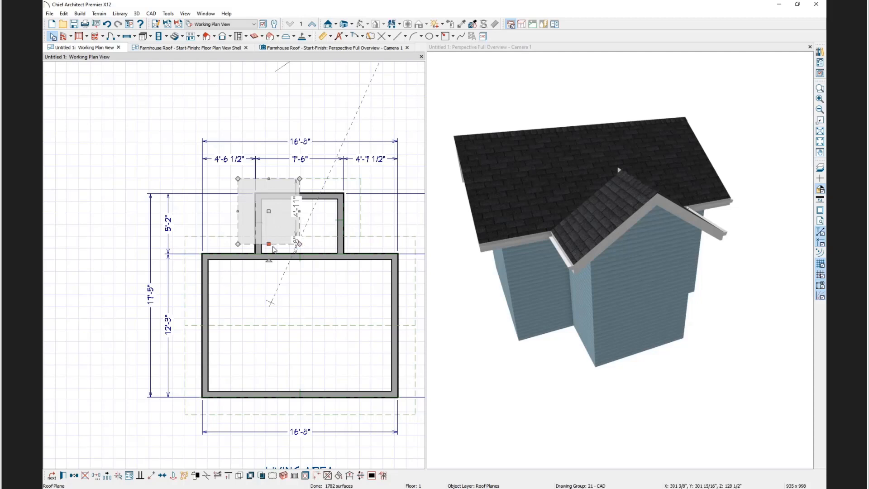
click(329, 475)
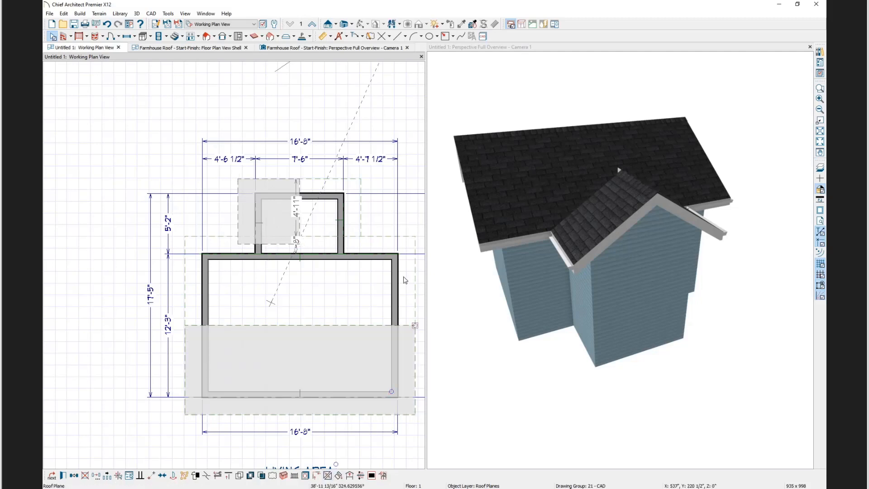
click(371, 236)
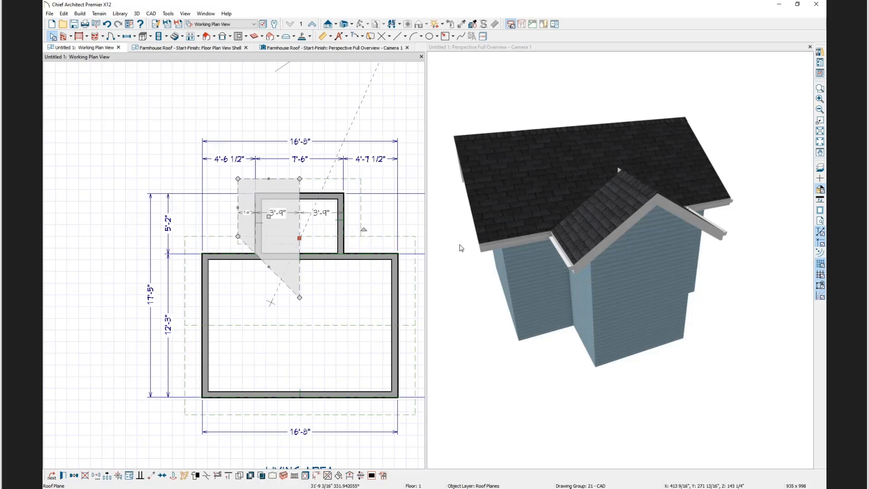
- Join the inner edge of the bump-out's right roof plane to the adjacent main roof plane to form the second valley
click(545, 48)
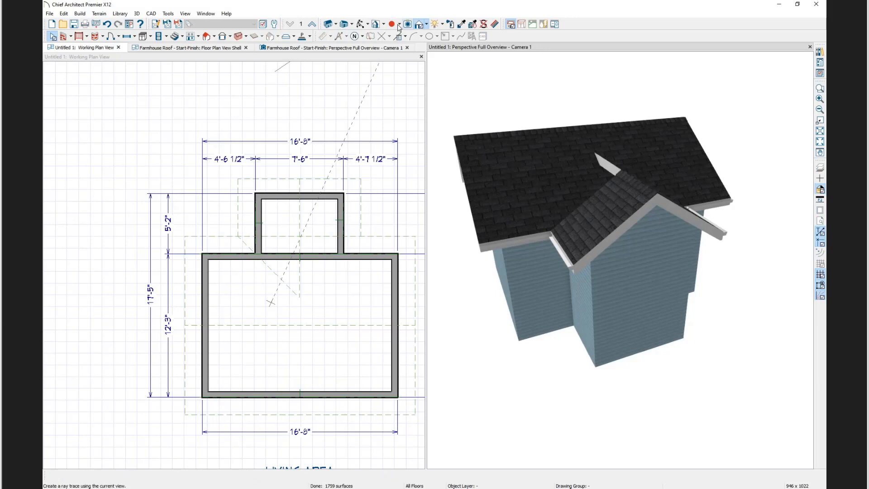
click(361, 25)
drag(686, 219, 596, 206)
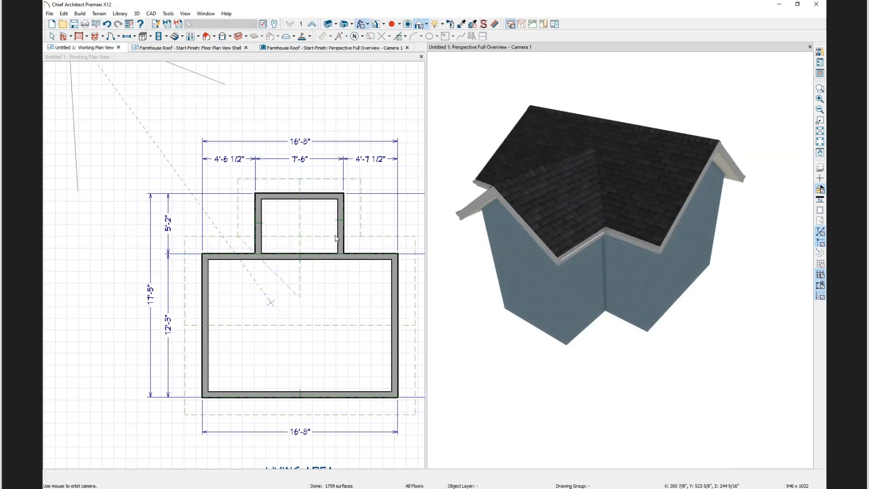
click(360, 224)
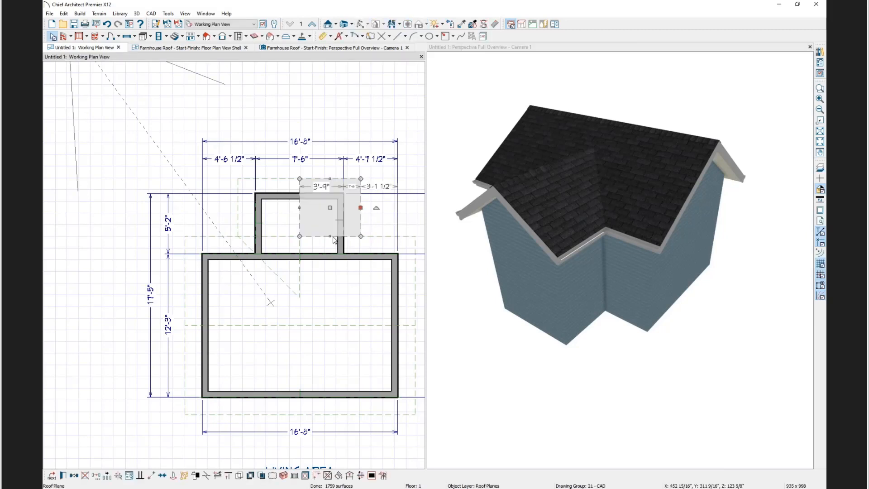
key(Tab)
click(361, 228)
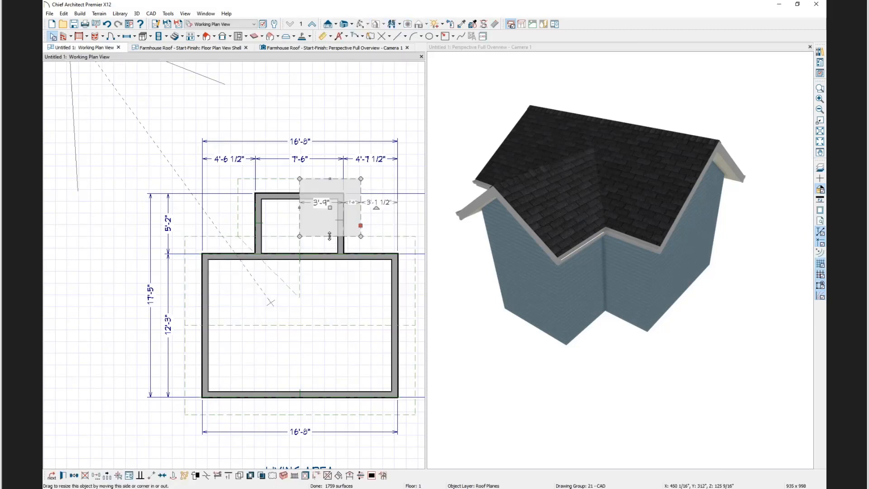
click(330, 236)
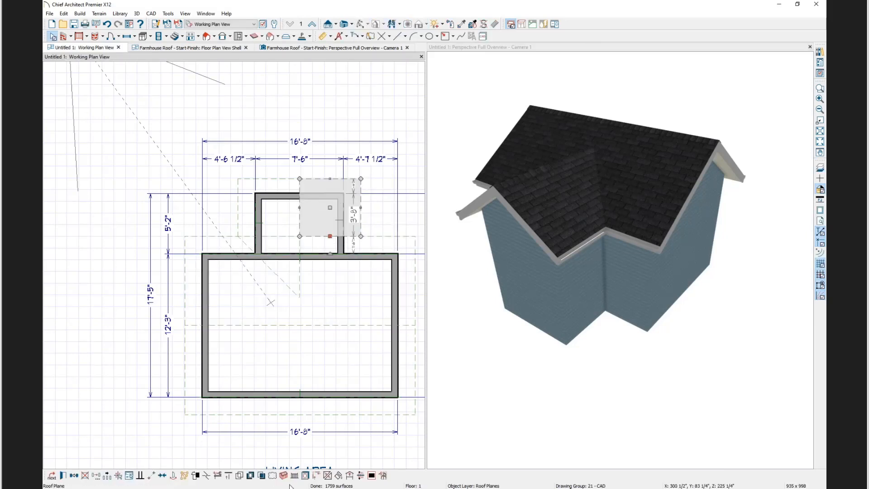
click(376, 238)
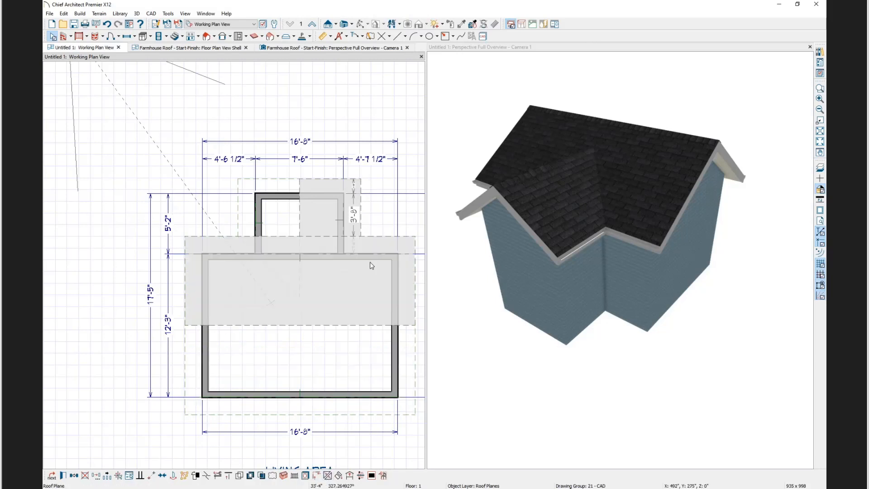
click(375, 236)
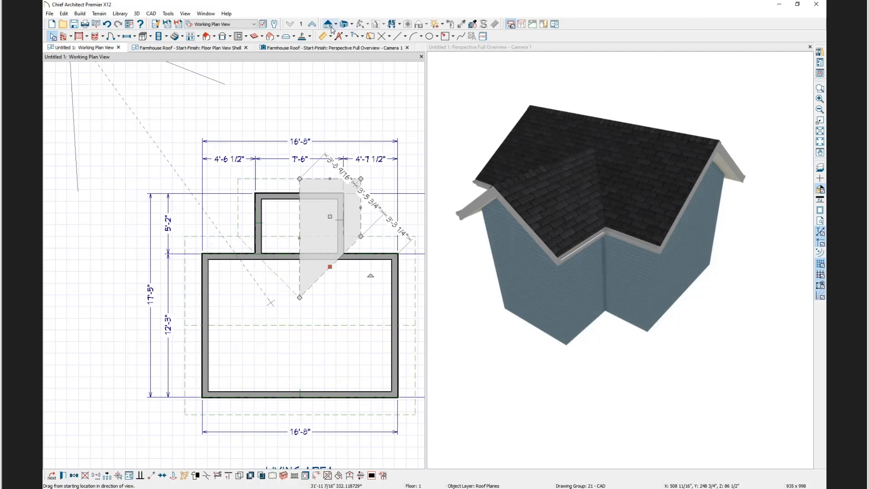
- Display the perspective camera overview with the Glass House rendering technique
click(352, 24)
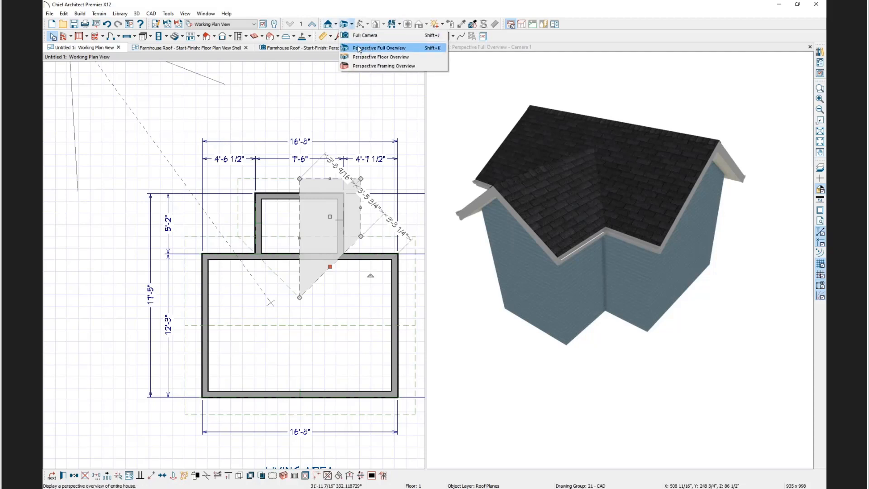
click(358, 48)
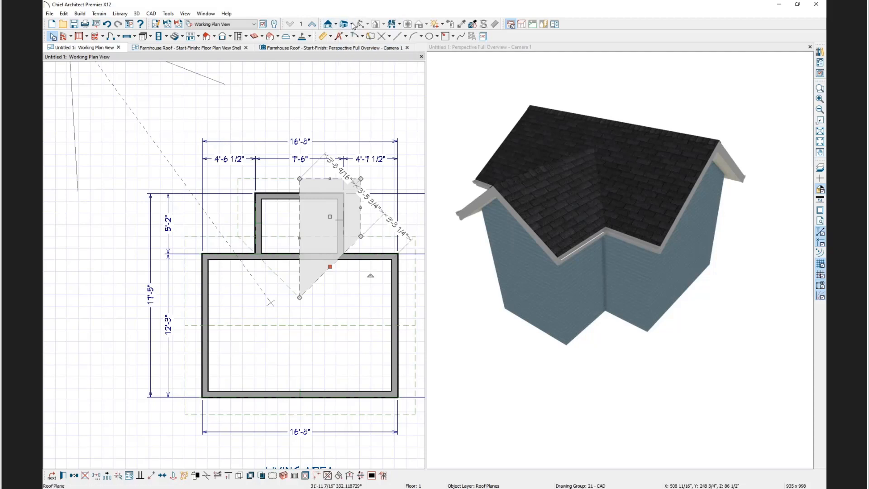
click(571, 47)
click(426, 24)
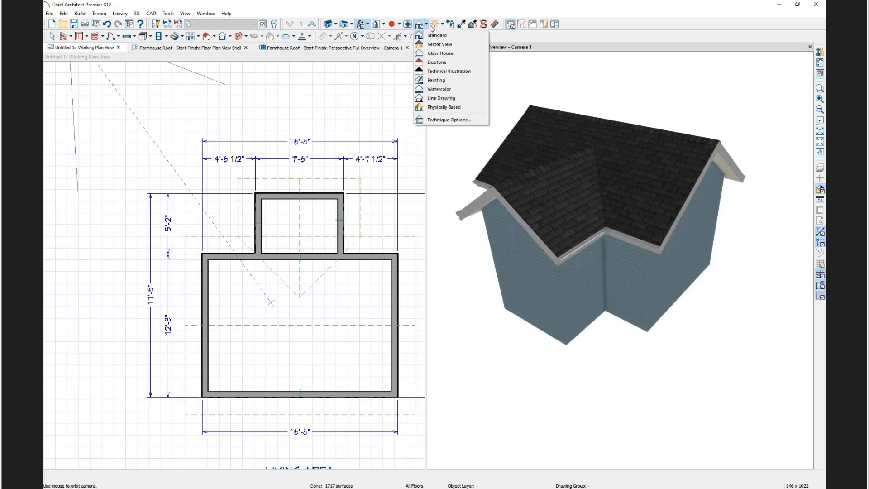
click(439, 53)
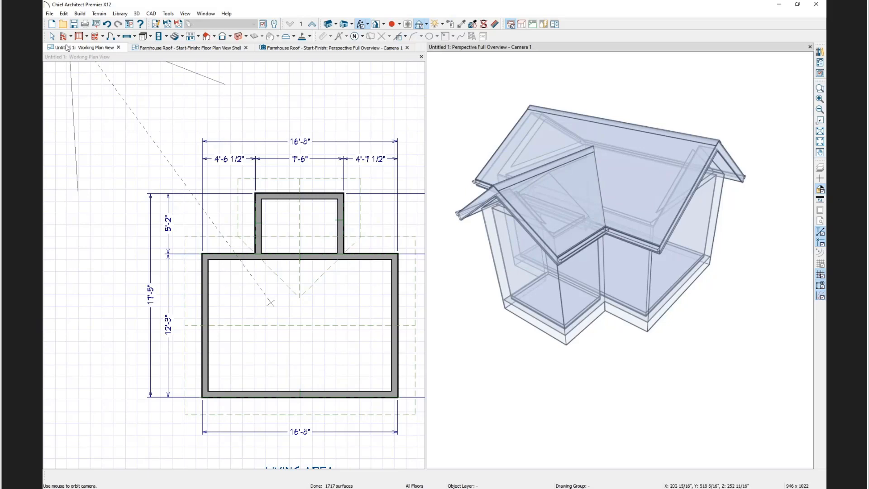
- Add a break in the main roof plane's eave edge at the eave corner of the bump-out's left roof plane
key(space)
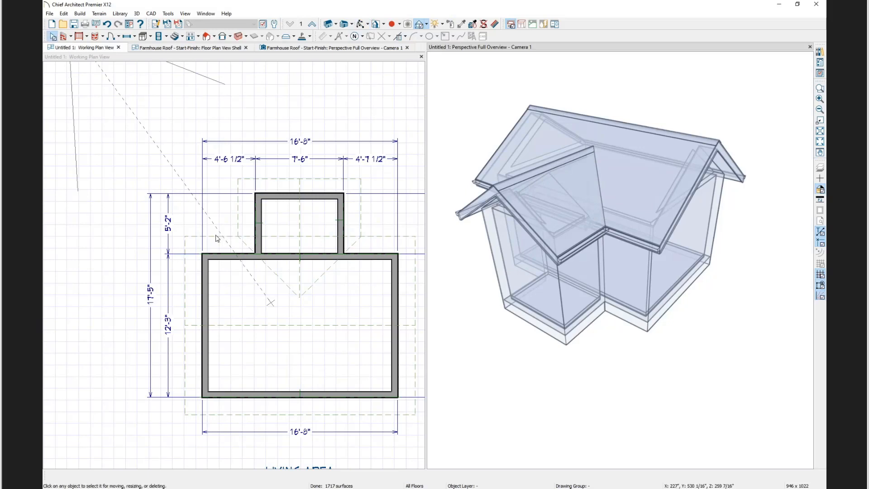
click(216, 236)
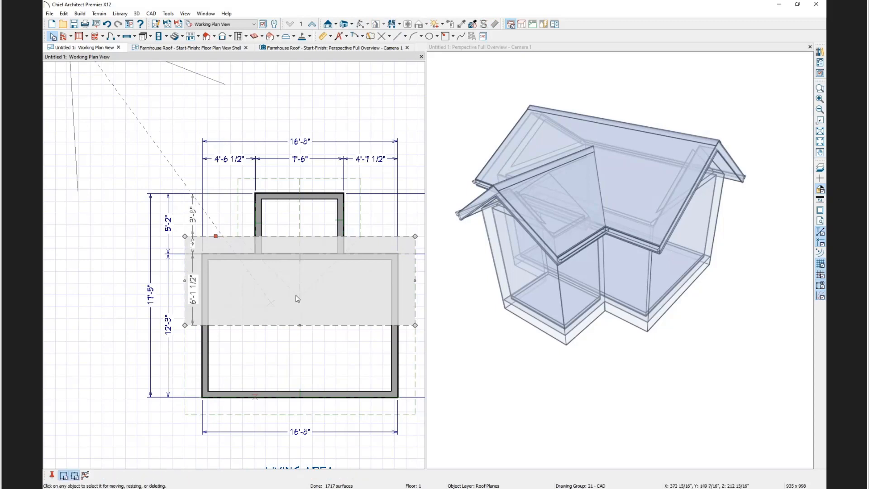
click(238, 237)
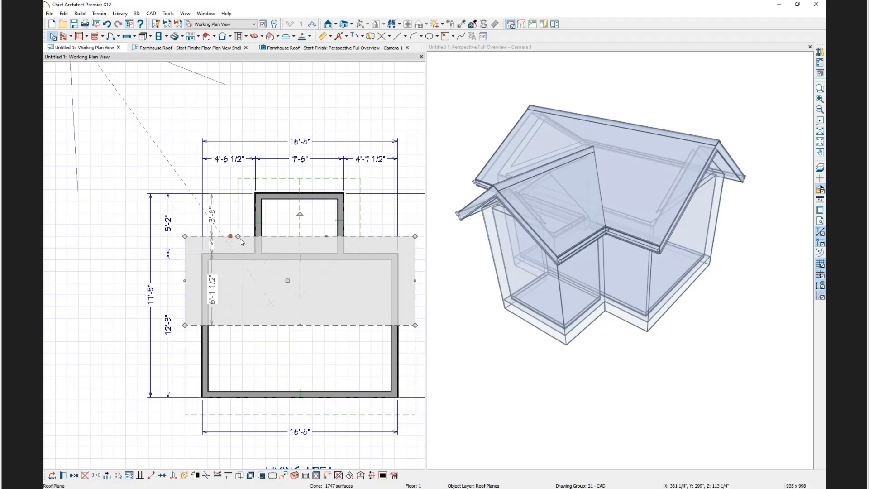
click(54, 36)
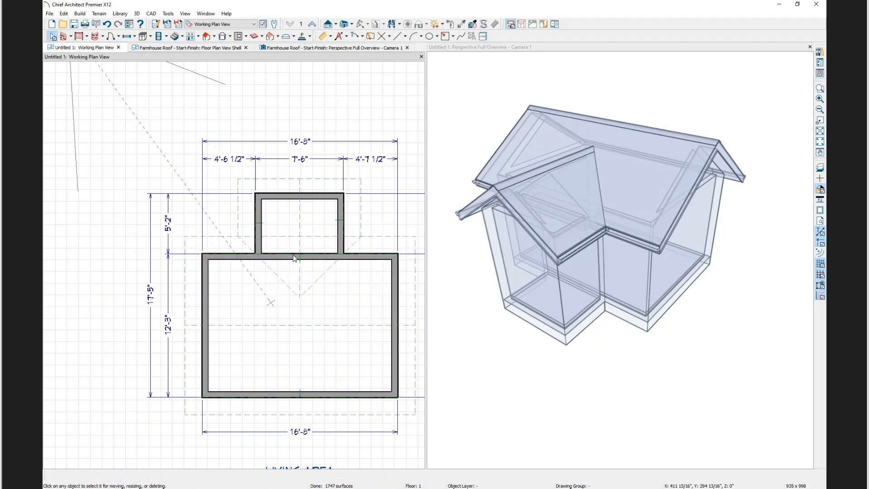
- Try to join the valley edge of the bump-out's left roof plane to the main roof plane again
click(276, 275)
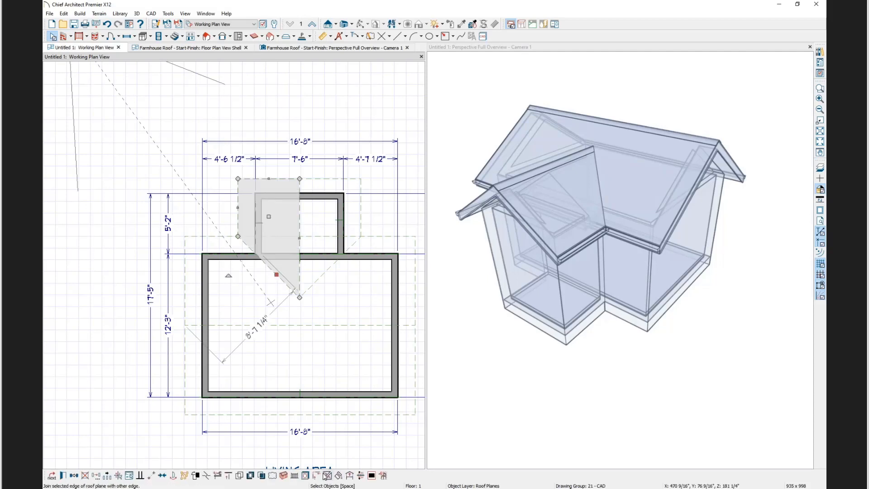
click(327, 475)
click(286, 240)
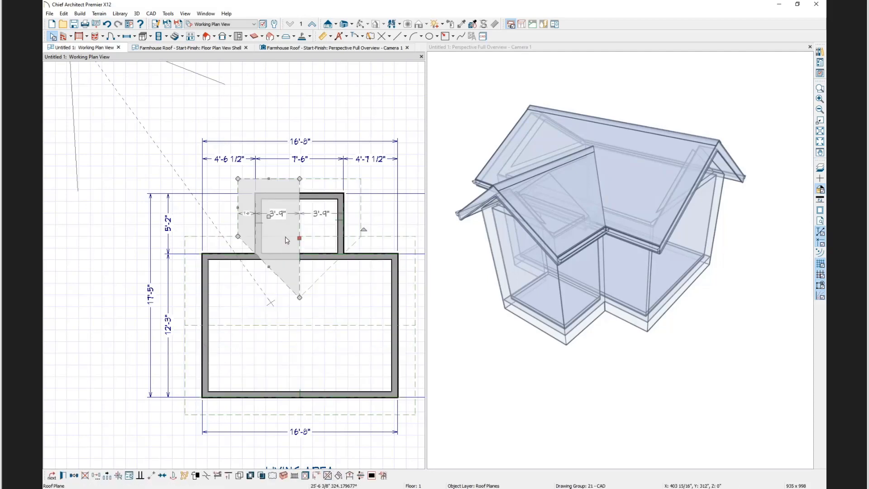
- Add two more breaks in the main roof plane's eave edge, near the bump-out's ridge and at its right roof plane's eave corner
click(318, 240)
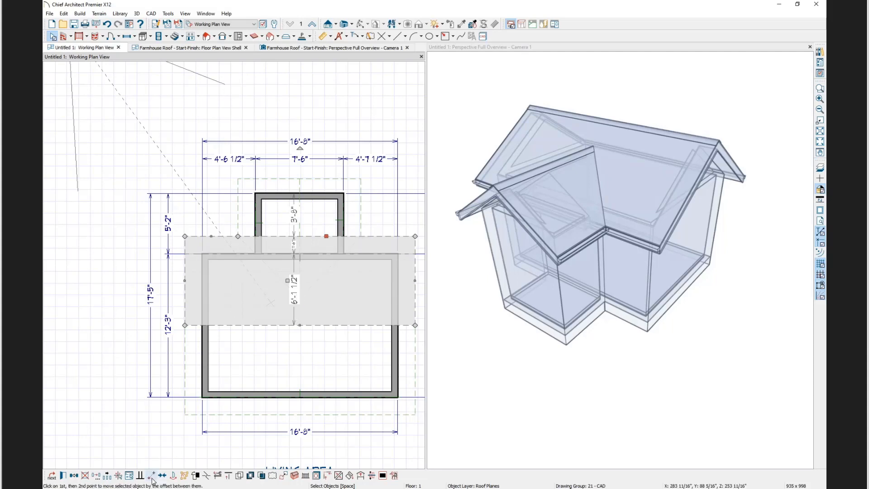
click(206, 475)
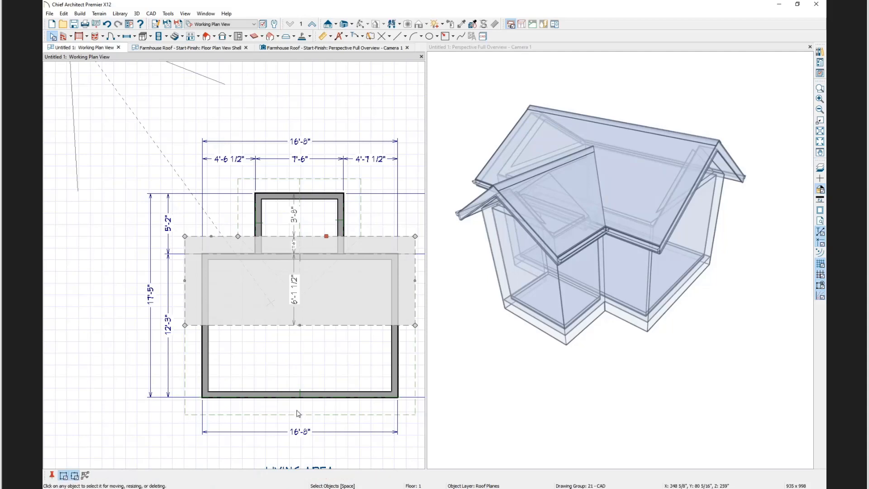
click(317, 236)
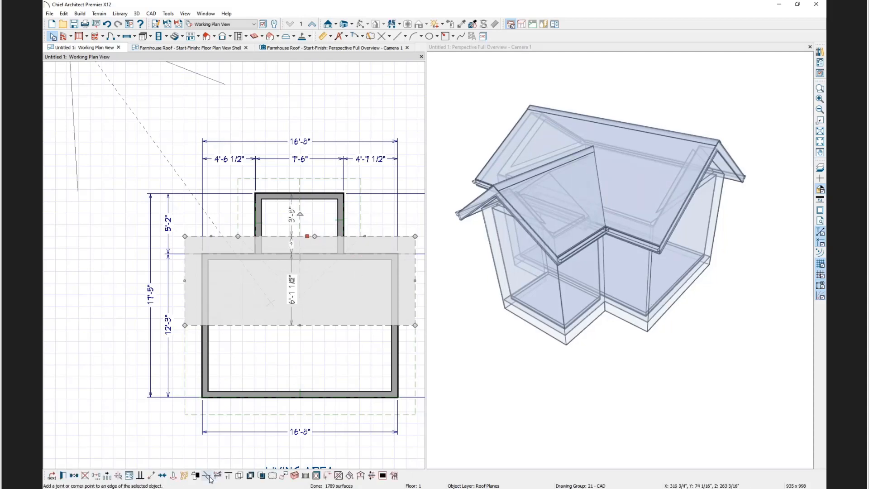
click(207, 476)
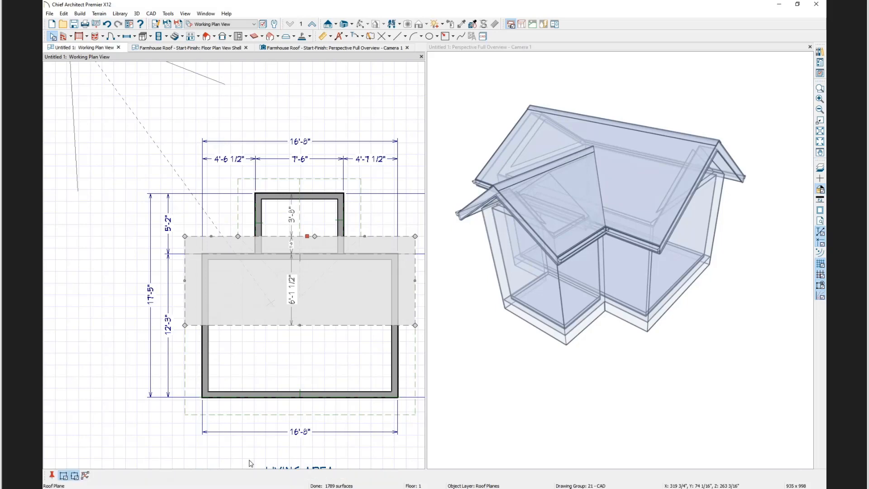
click(361, 237)
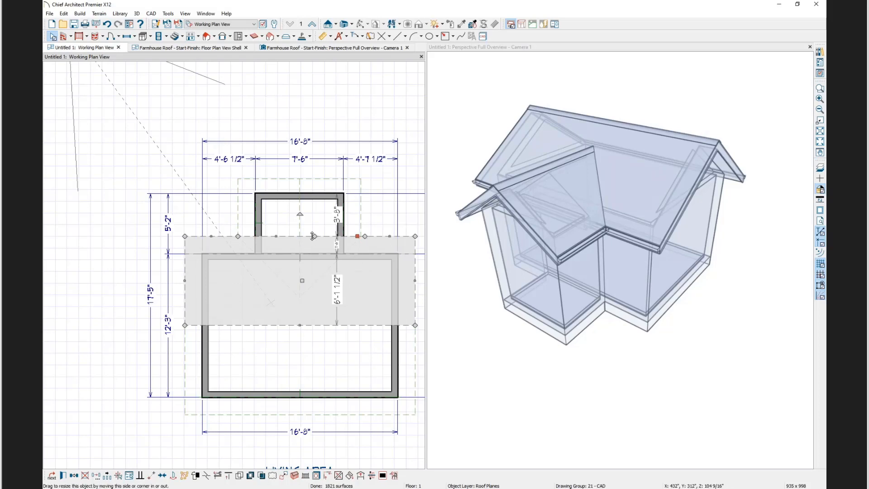
- Pull the main roof plane's middle eave corner inward below the bump-out and join both notch edges to the bump-out's valley edges
drag(313, 237, 292, 274)
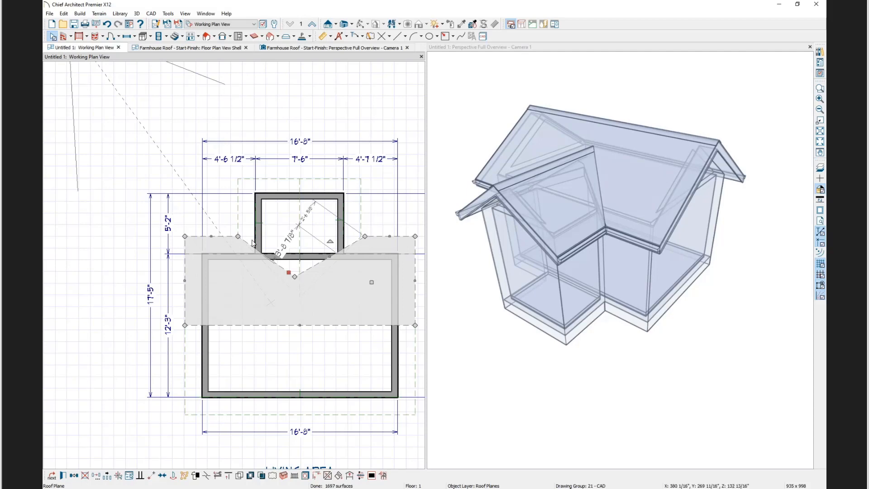
drag(288, 272, 273, 270)
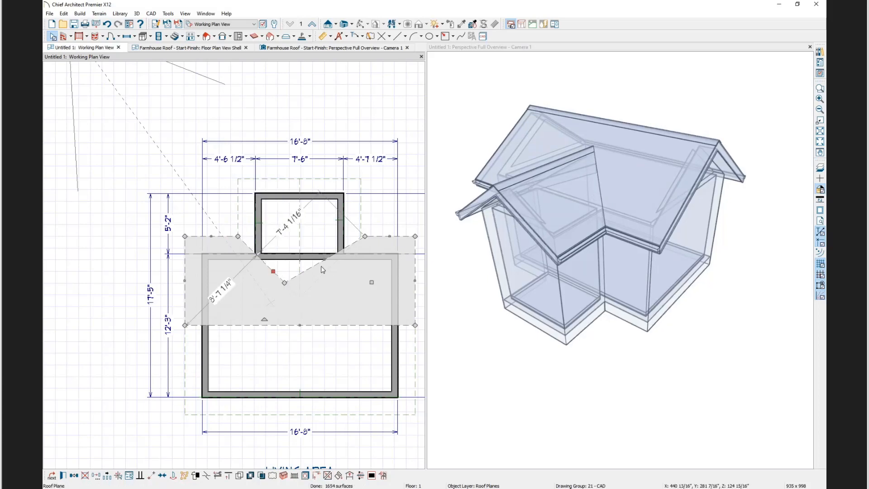
click(327, 475)
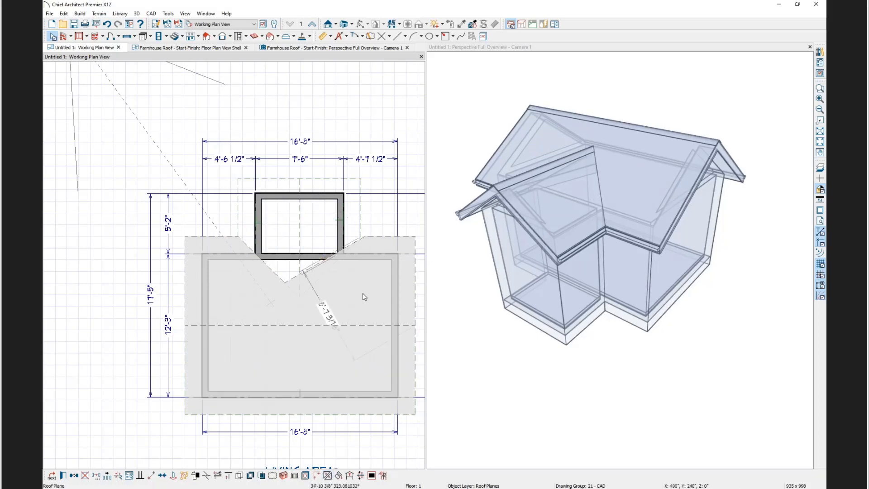
click(318, 278)
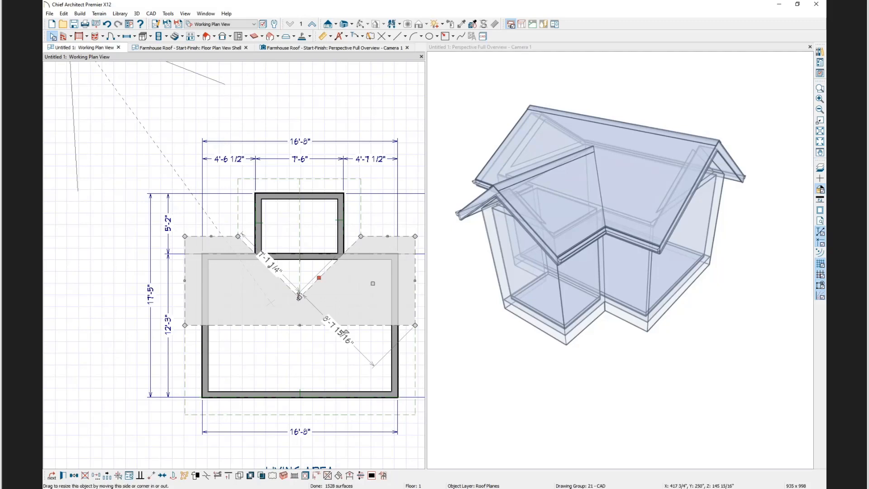
- Pull the main roof plane's notch corner back toward the bump-out and add a break in its right notch edge
drag(299, 297, 294, 275)
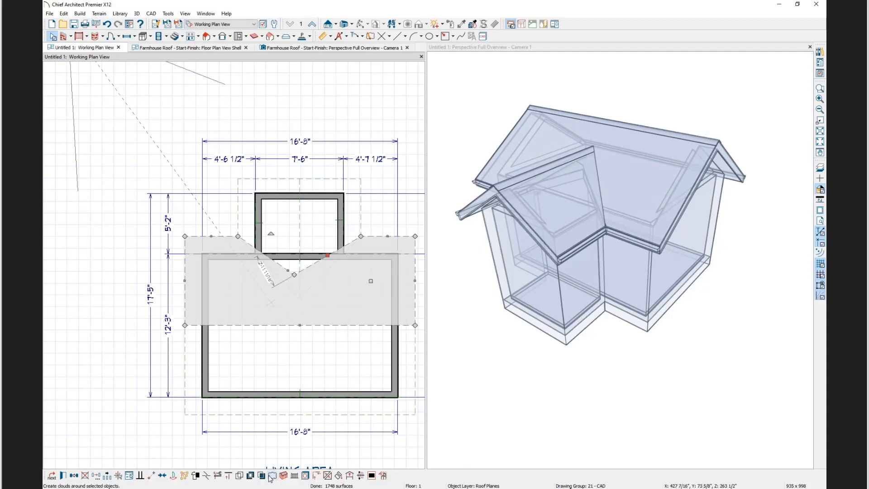
click(206, 476)
click(314, 263)
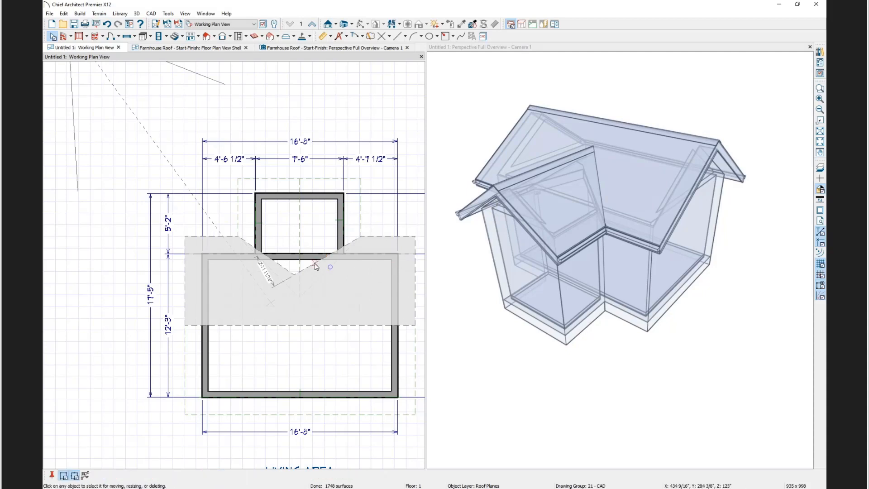
click(313, 268)
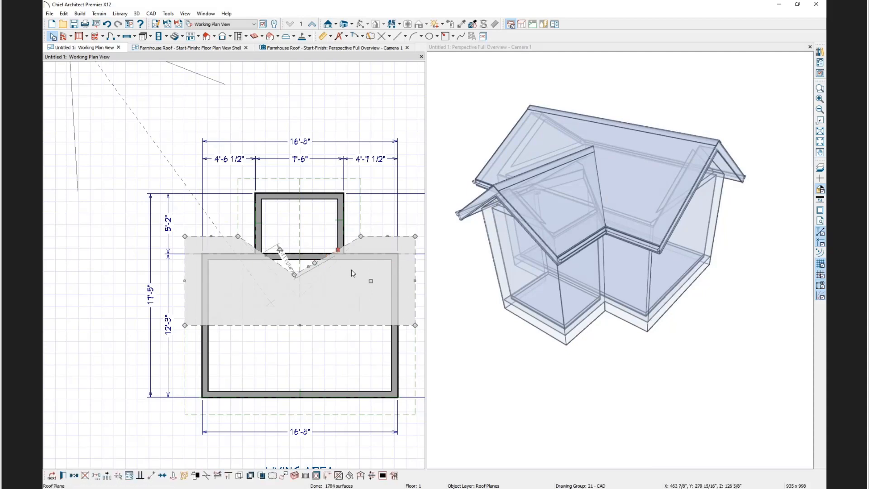
- Rejoin the bump-out's right roof plane to the main plane's notch edge and align the left notch edge with the other valley
click(322, 275)
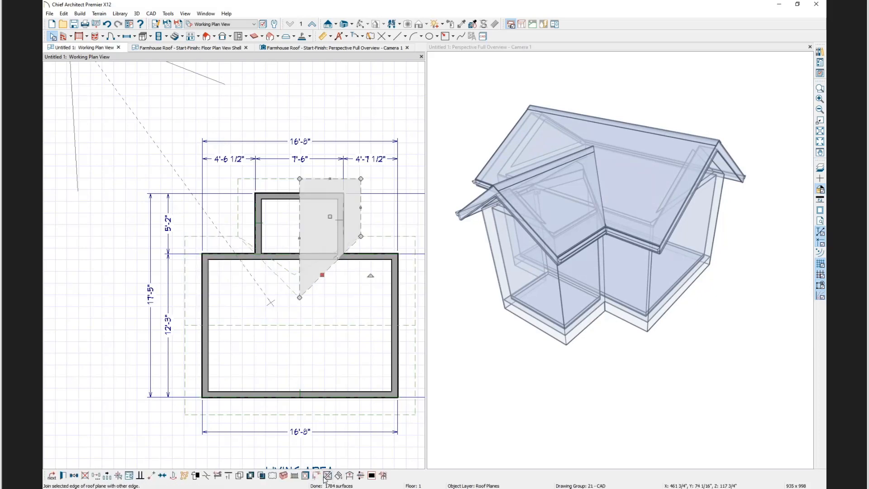
click(328, 475)
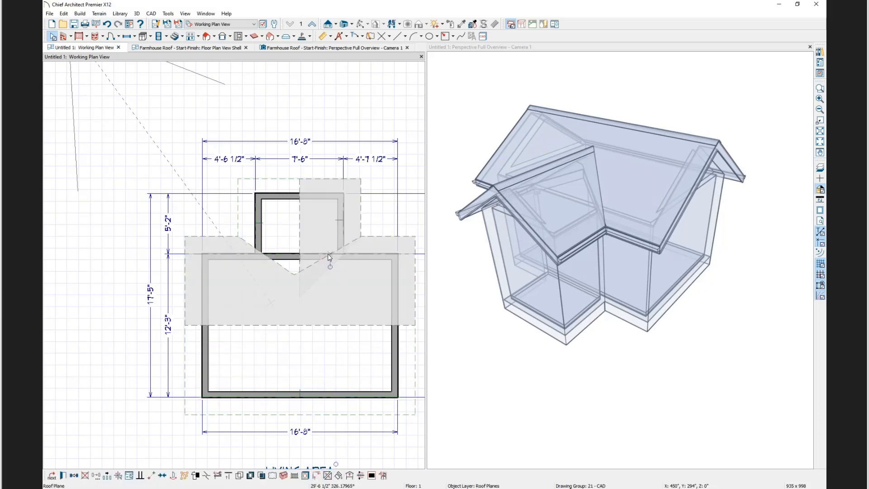
click(328, 253)
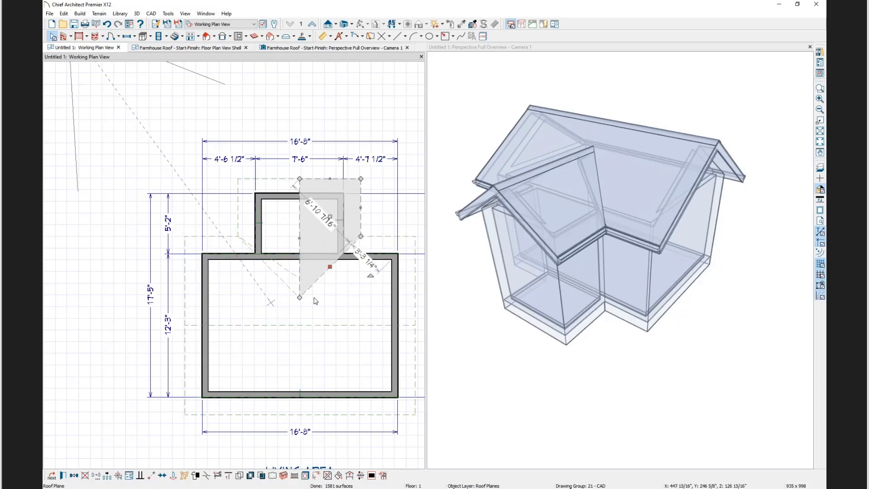
click(285, 270)
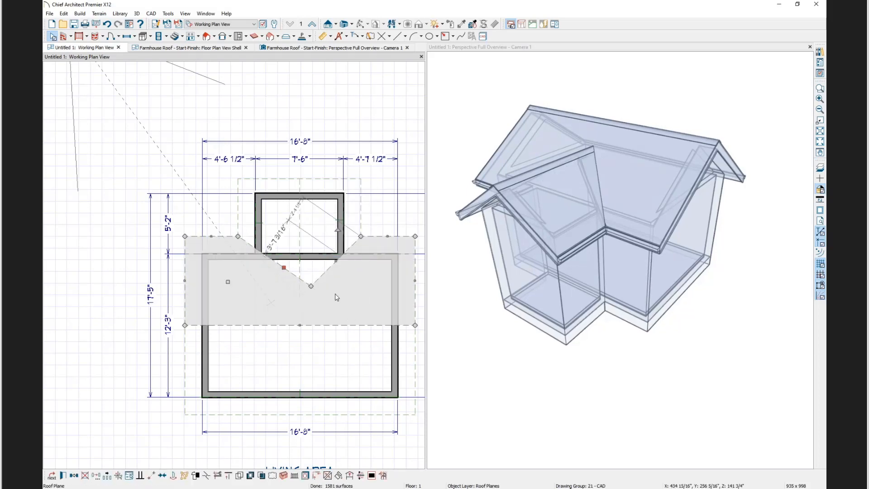
drag(313, 286, 299, 297)
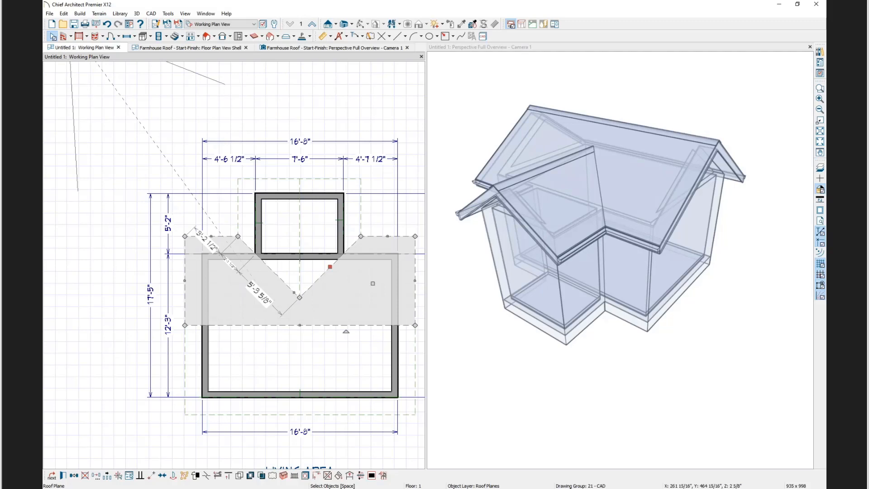
click(54, 38)
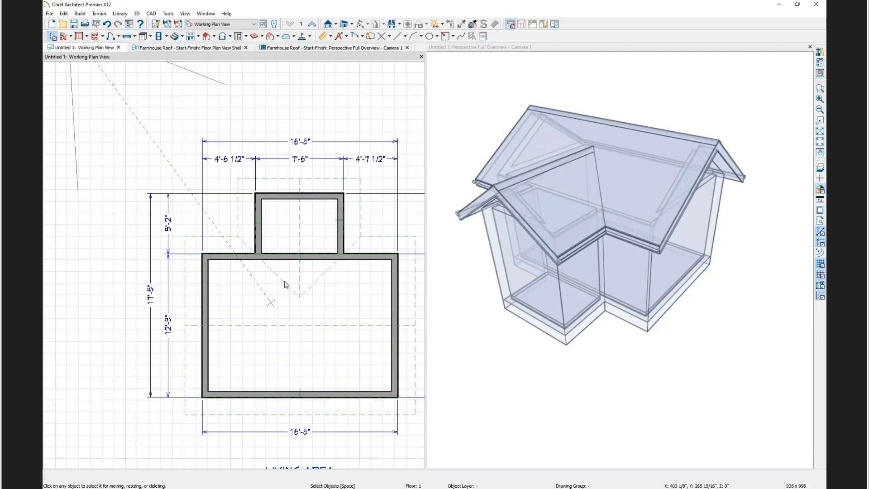
- Pull the main roof plane's notch corner down past its ridge so the plane splits into separate left and right pieces
click(303, 229)
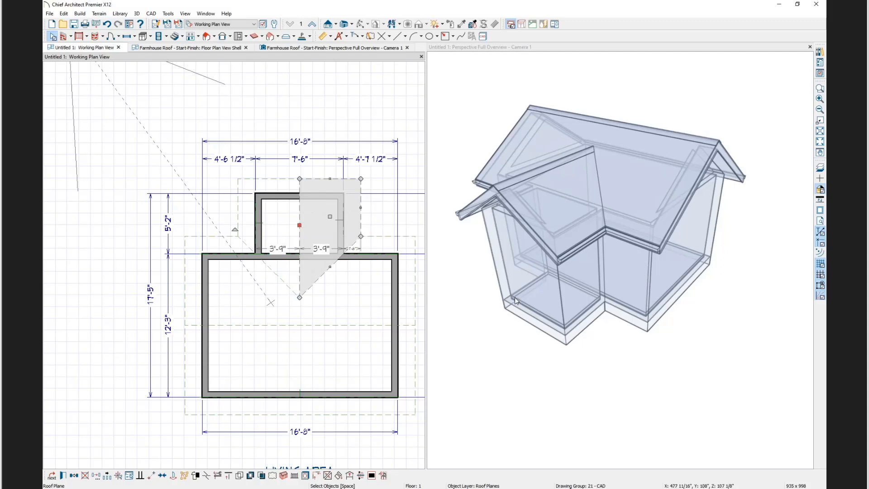
click(313, 297)
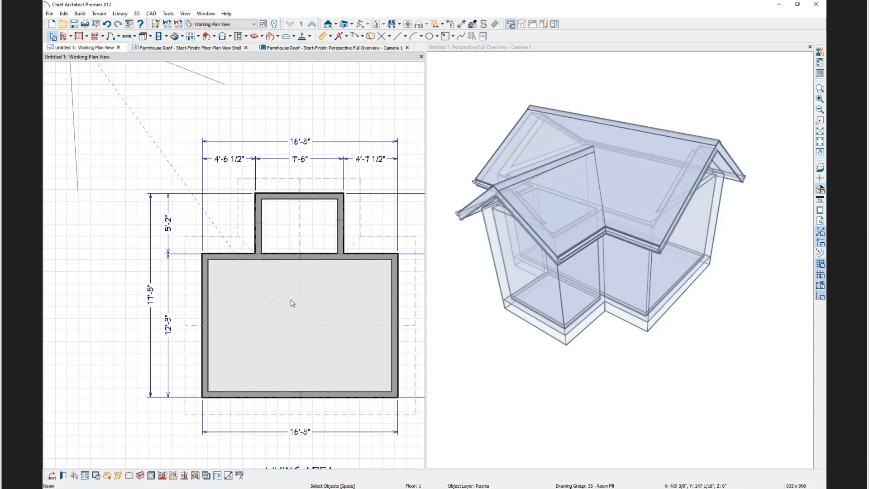
click(294, 302)
drag(299, 297, 297, 353)
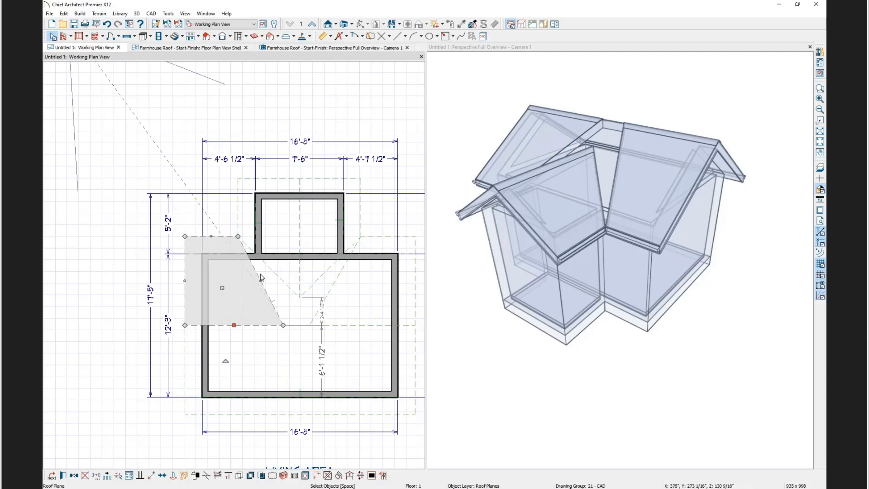
- Join the left piece of the main roof plane to the bump-out's left roof plane along their valley
click(264, 291)
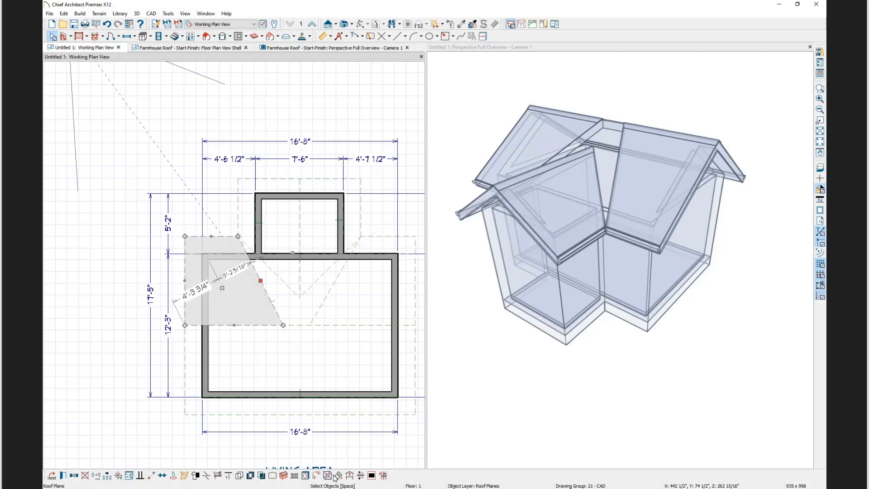
click(328, 476)
click(340, 312)
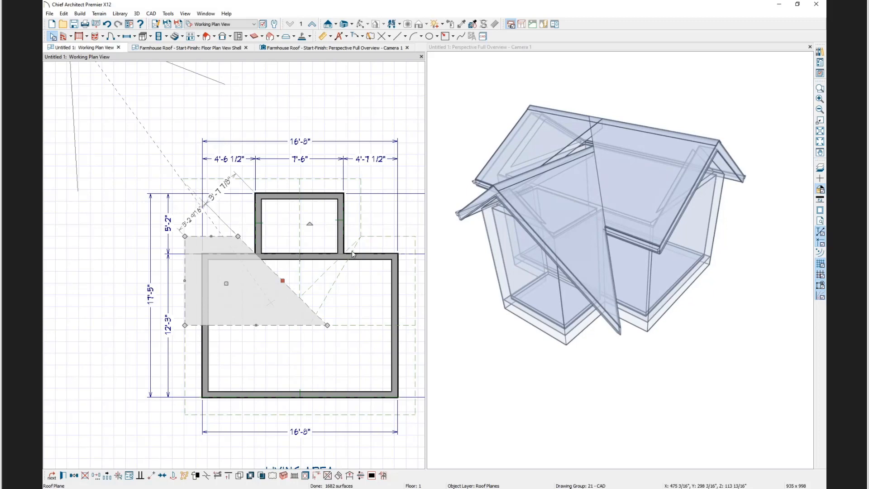
- Join the bump-out's right roof plane to the right piece of the main roof plane along the other valley
click(330, 268)
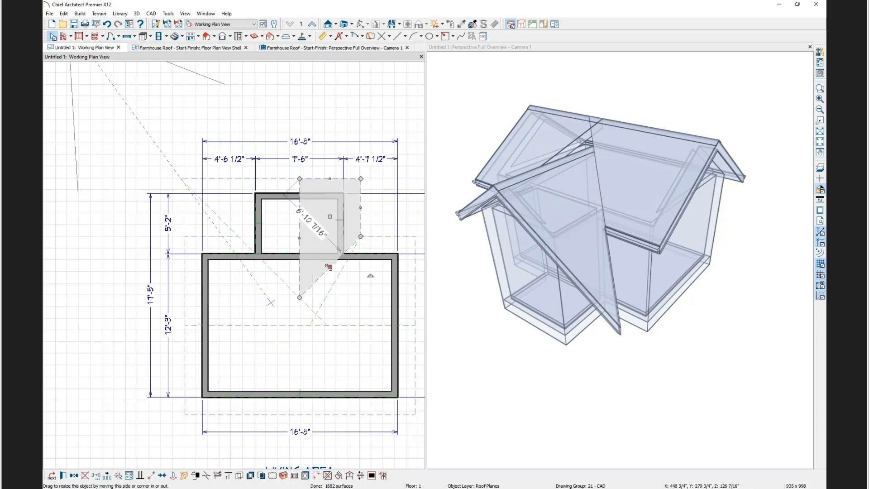
click(306, 474)
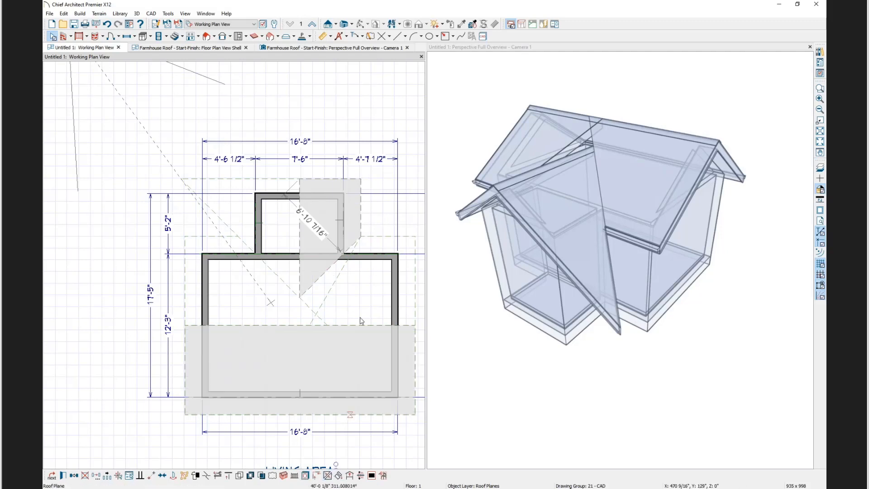
click(341, 272)
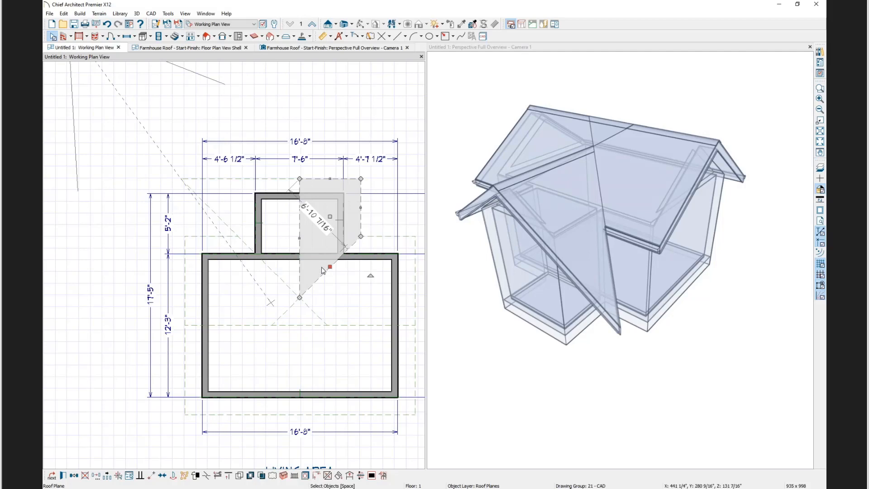
click(317, 311)
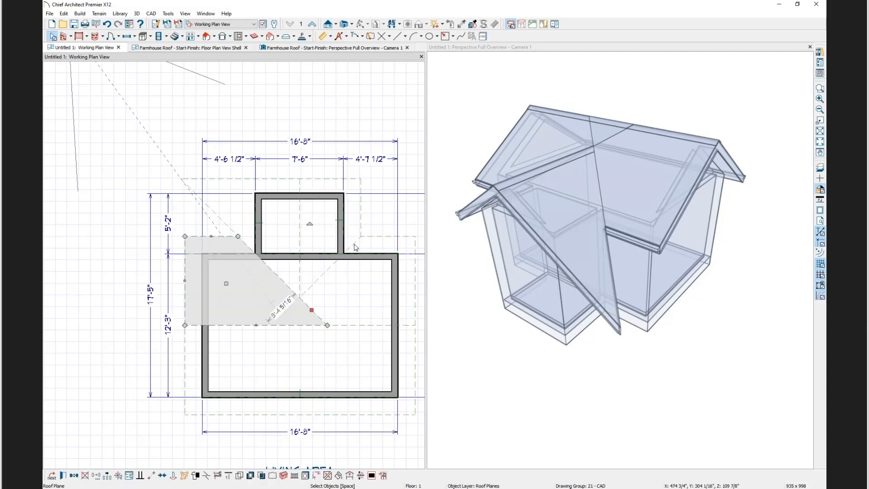
key(Tab)
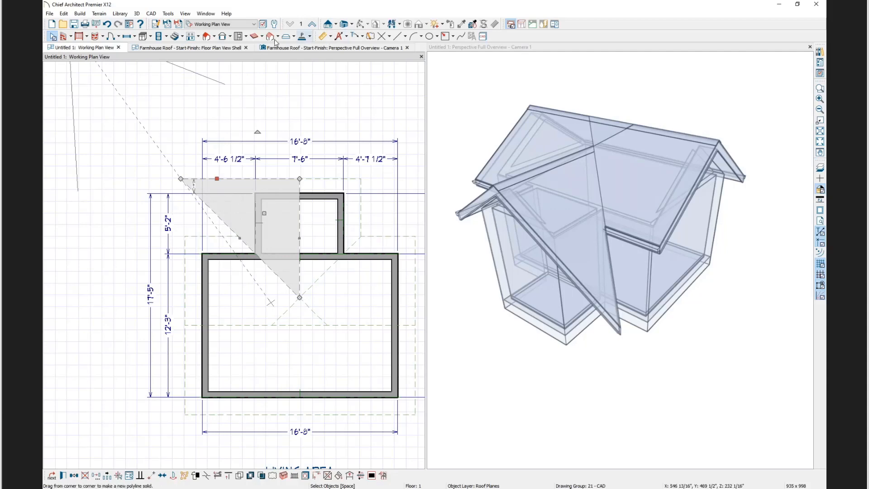
- Close the Untitled 1 practice plan without saving and fit the farmhouse floor plan in view
click(119, 48)
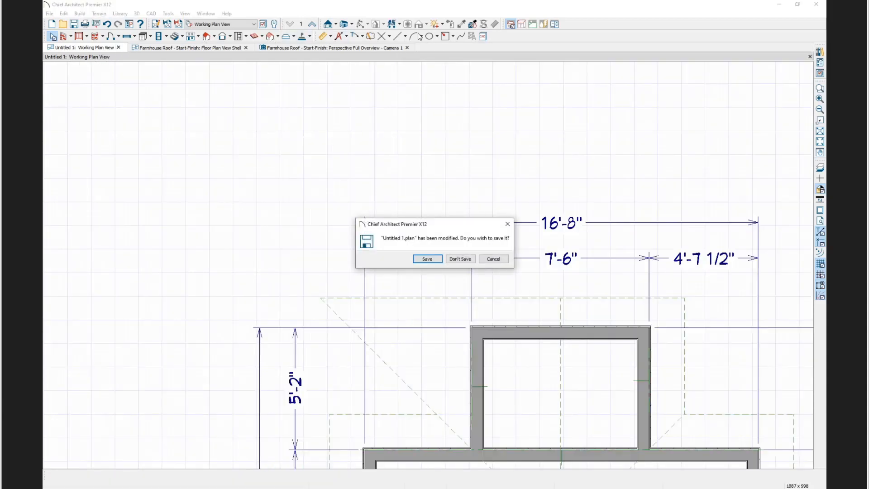
click(466, 258)
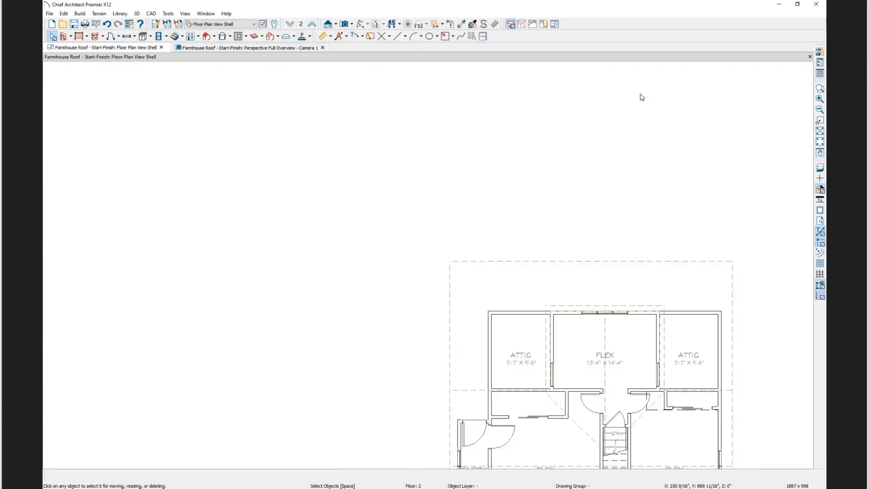
click(820, 143)
click(821, 153)
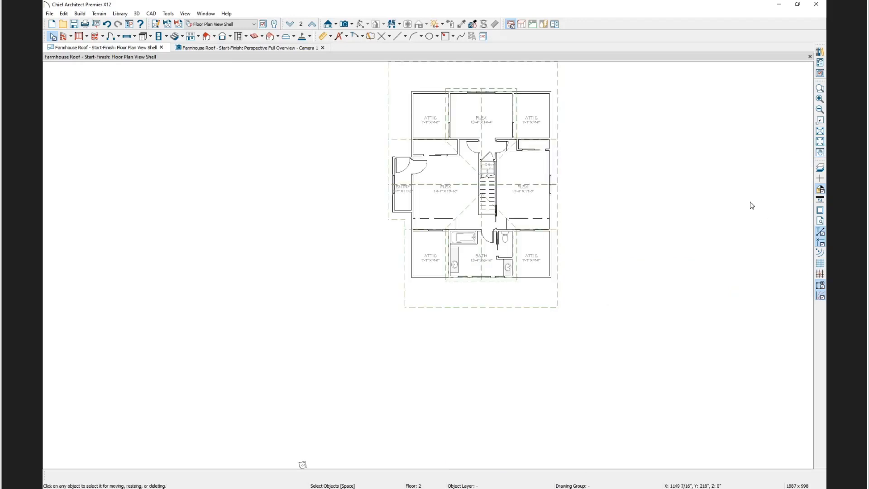
drag(561, 227, 426, 322)
key(space)
scroll(339, 308, up, 3)
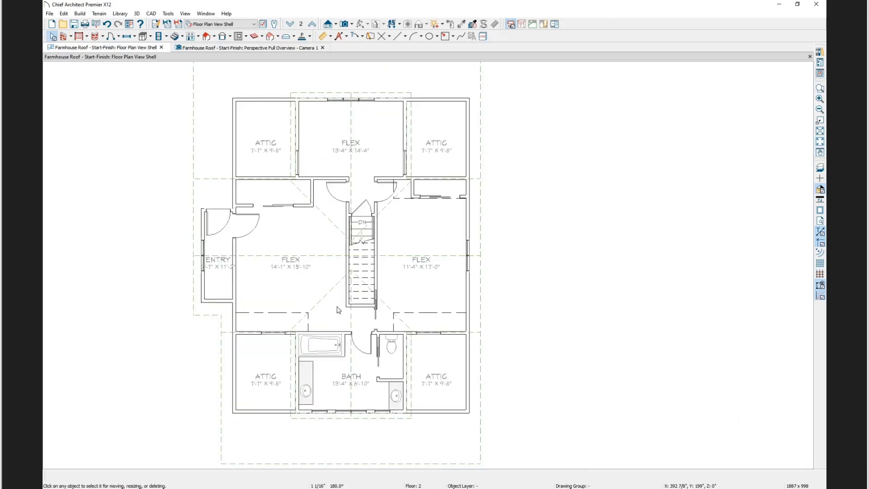
scroll(338, 310, down, 1)
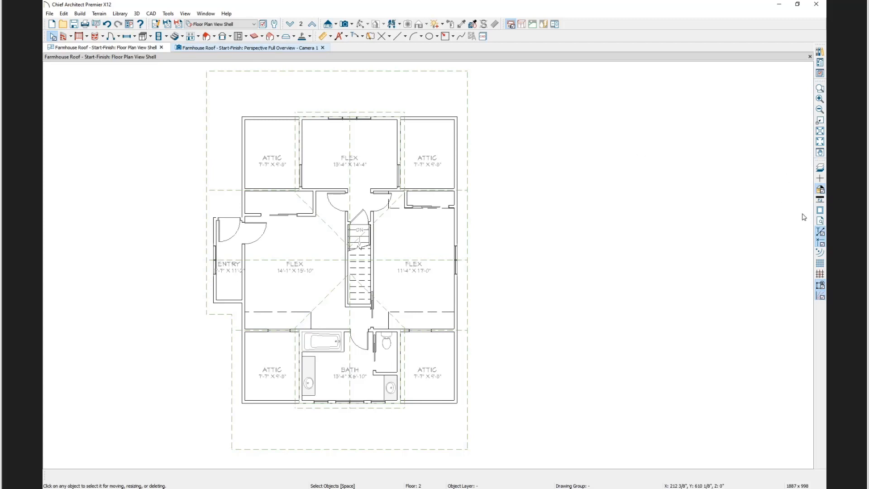
- In the perspective overview, stretch the bottom of the dormer's middle-left window down toward the porch roof
click(254, 49)
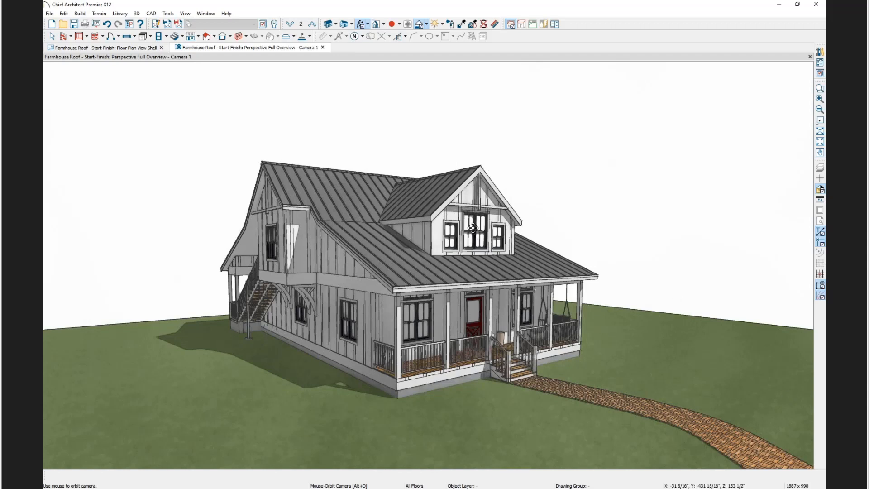
click(53, 36)
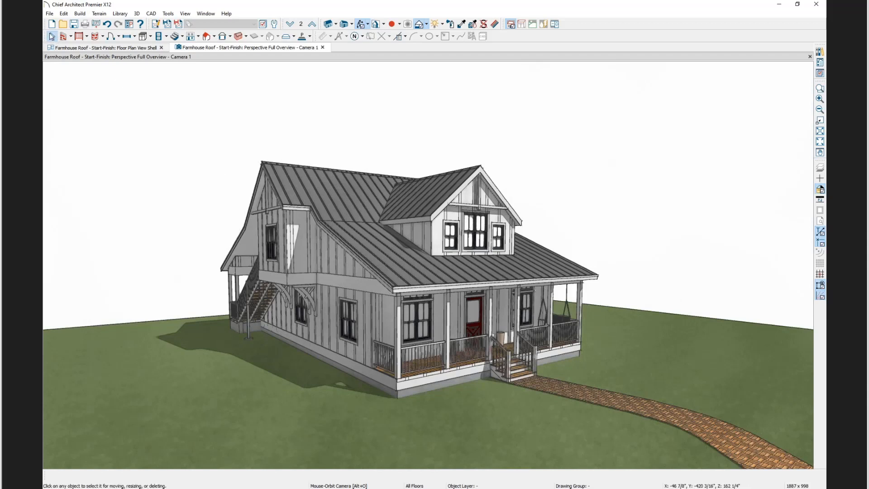
click(474, 247)
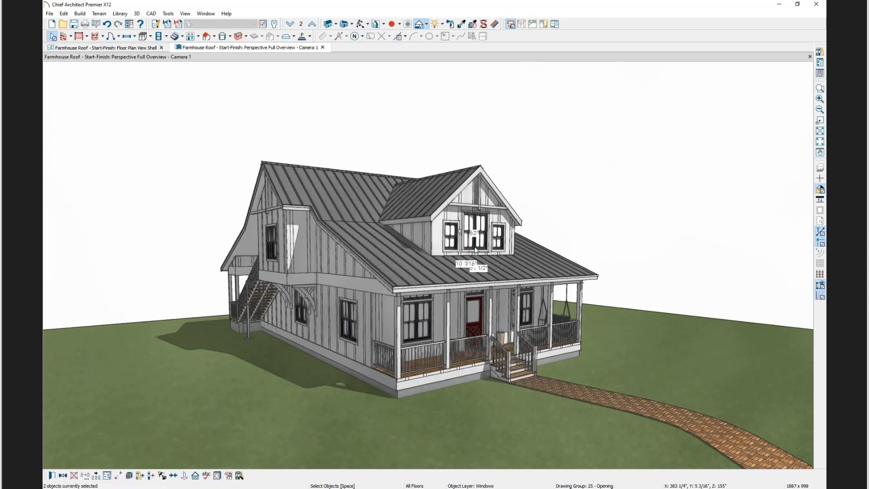
drag(469, 249, 468, 261)
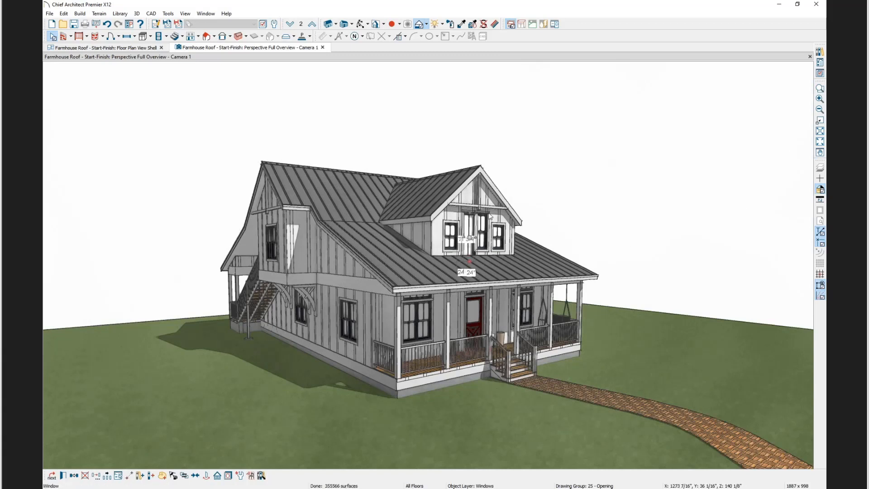
- In the floor 2 plan, draw straight half-walls forming a shallow rectangular bump-out in front of the bath's central windows
click(123, 50)
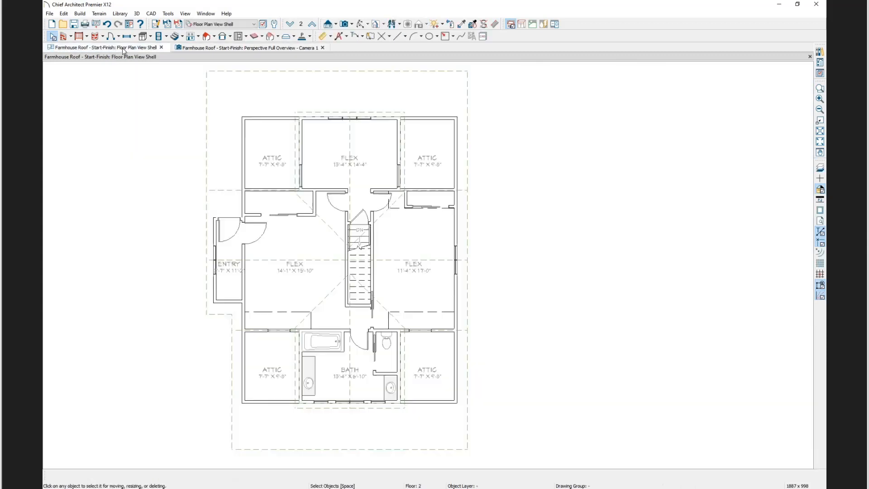
click(380, 446)
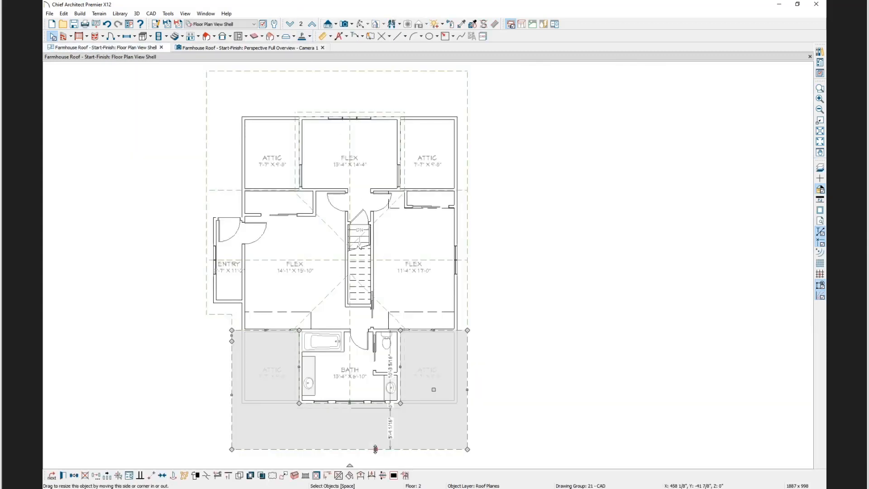
click(819, 88)
drag(416, 316, 271, 432)
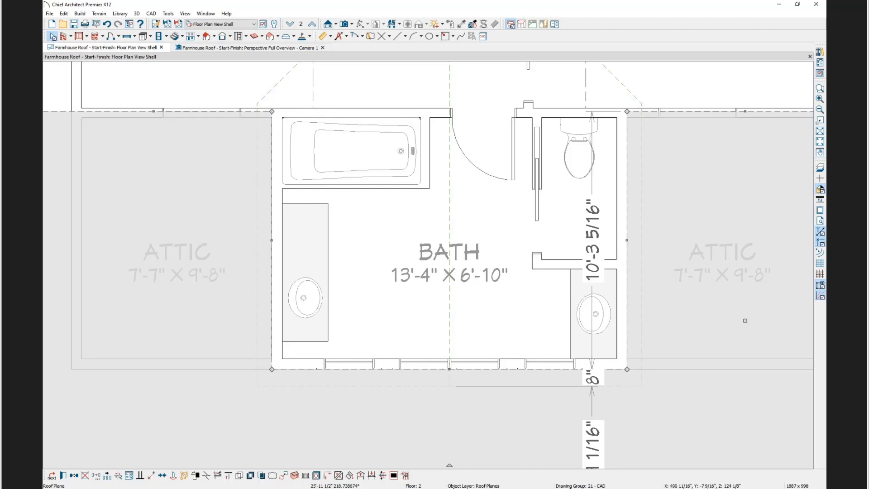
click(70, 38)
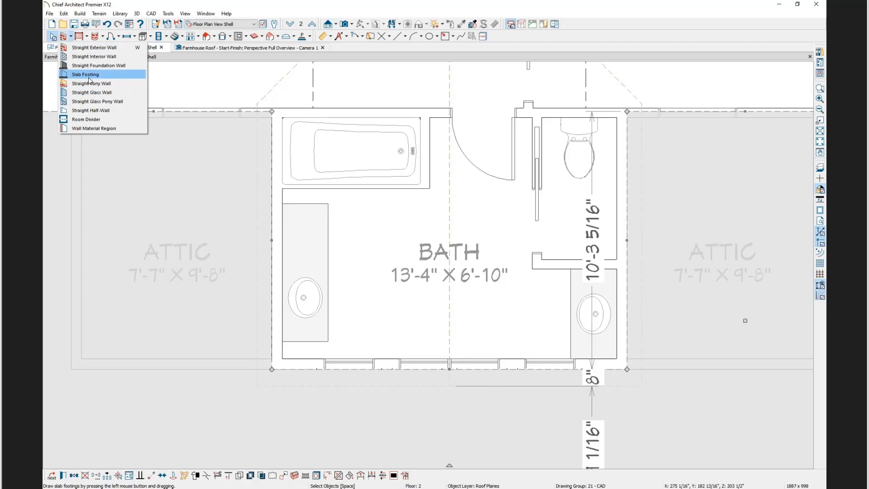
click(90, 110)
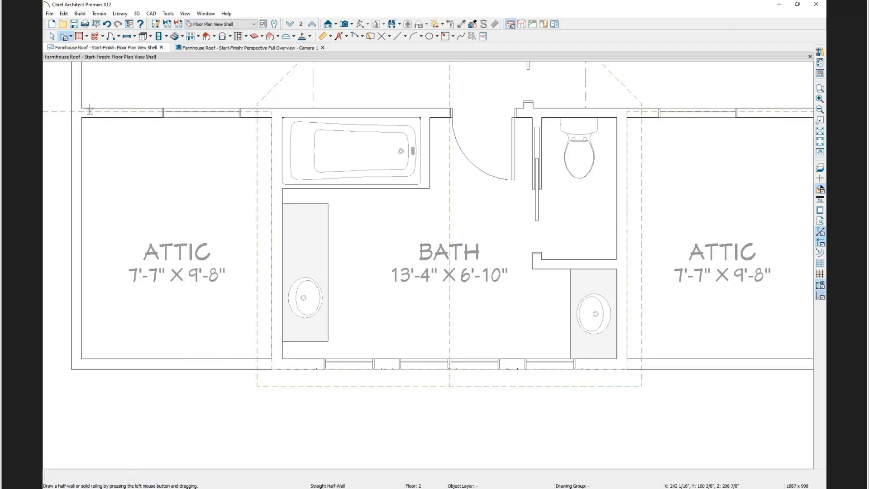
drag(510, 367, 391, 369)
key(space)
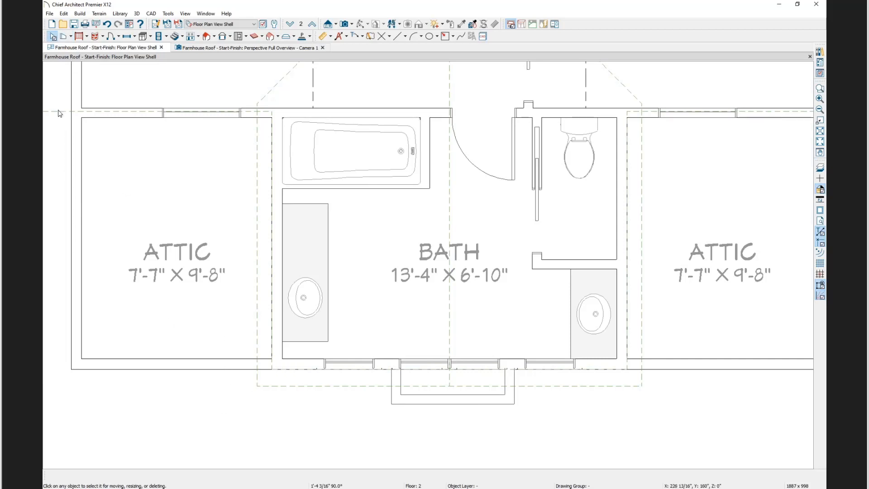
- Break the front roof plane's edge at both bump-out corners and pull the middle segment out to the half-walls' outer face
click(372, 247)
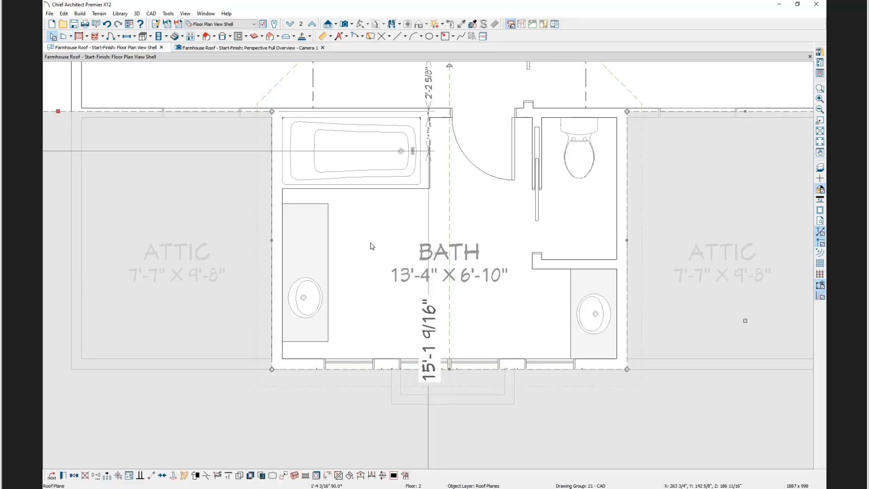
click(449, 369)
click(206, 475)
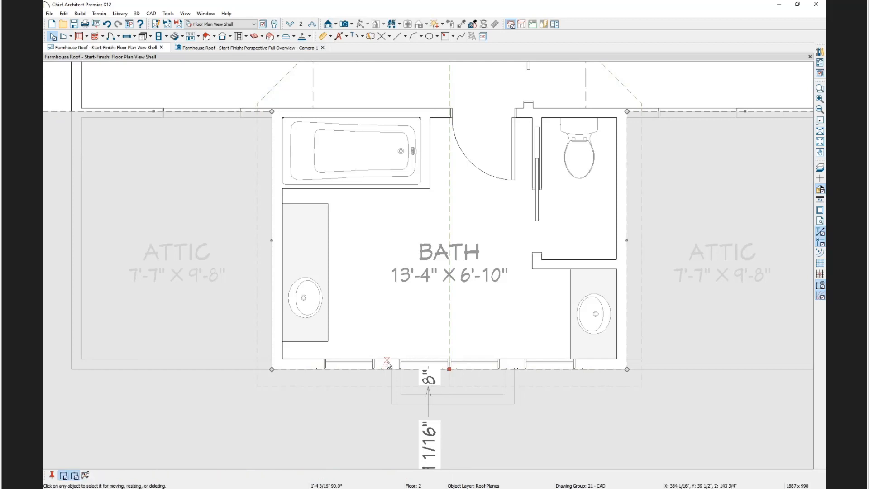
click(391, 369)
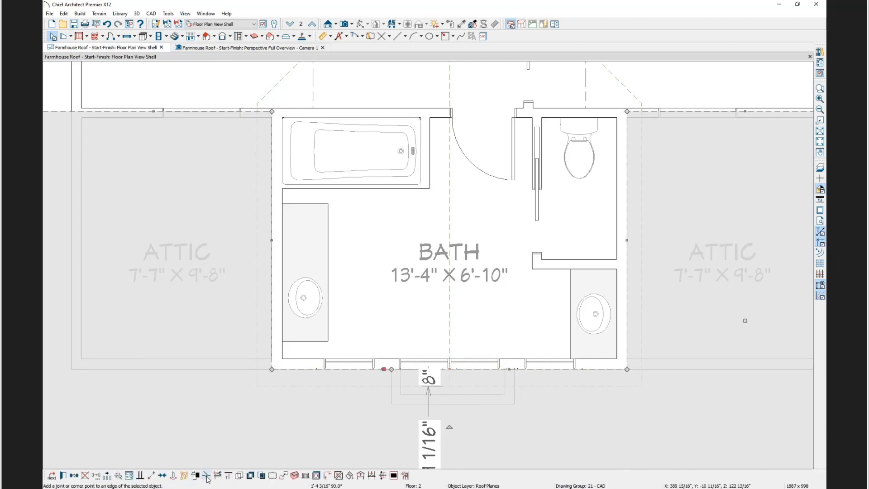
click(206, 476)
click(514, 368)
click(515, 370)
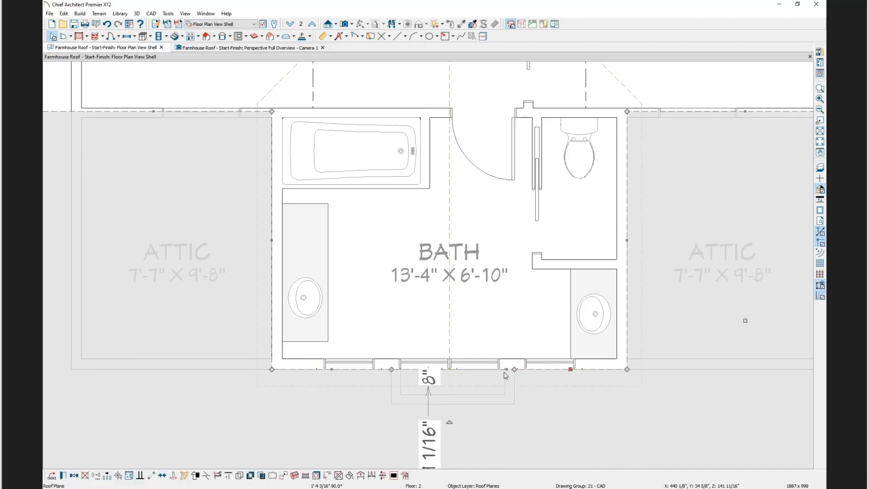
drag(507, 374, 497, 405)
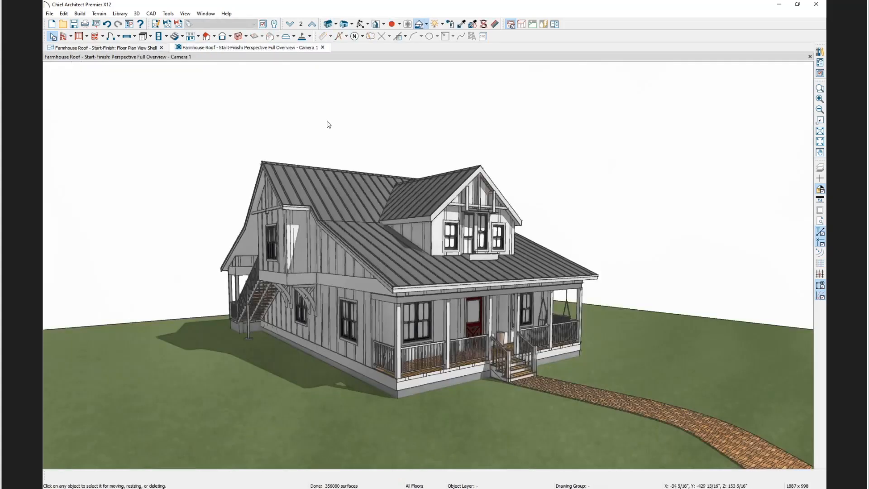
- Tile the floor plan and perspective views side by side and examine the dormer's half-wall bump-out up close
drag(265, 53, 747, 213)
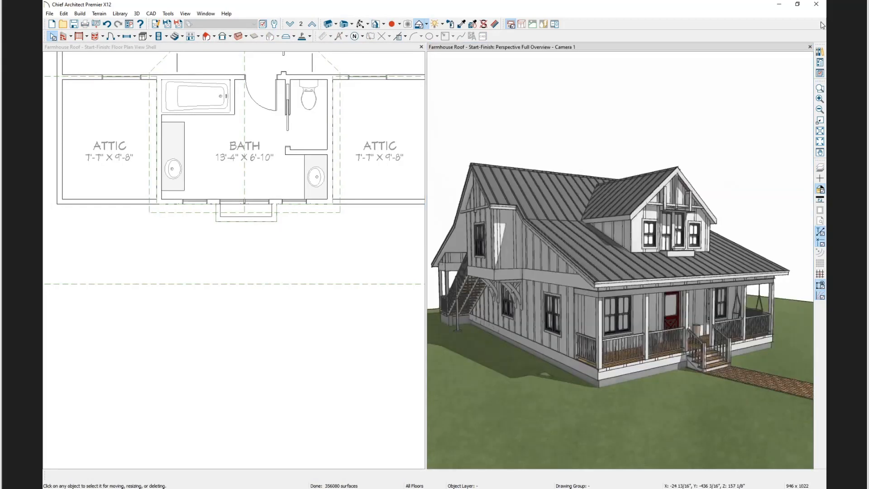
click(819, 89)
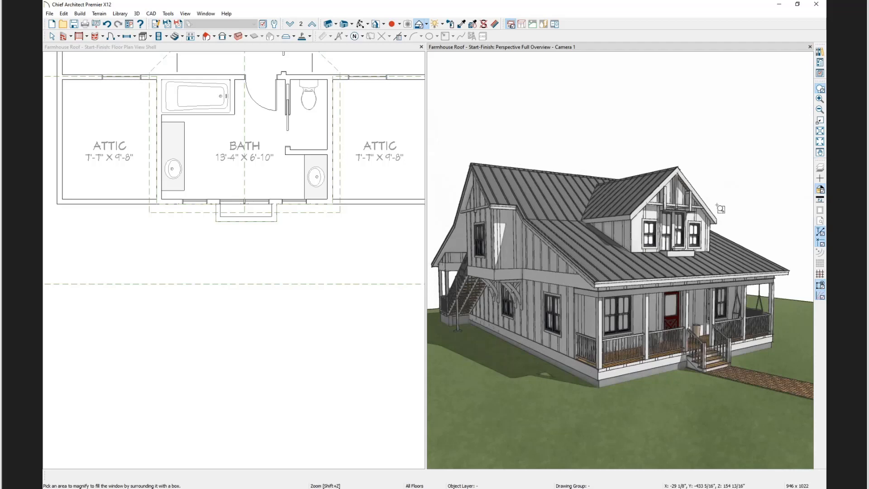
drag(718, 205, 634, 294)
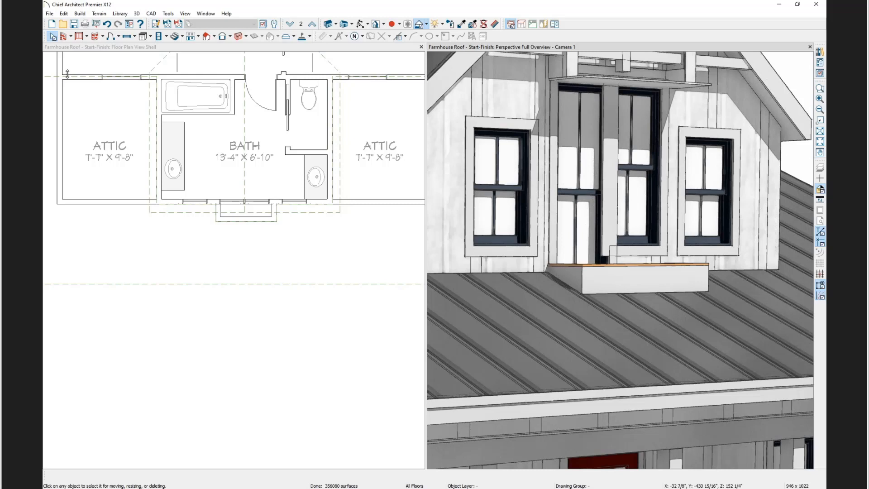
- Move the roof plane's notch edge back toward the dormer so it sits within the bump-out's front half-wall
click(157, 139)
click(254, 221)
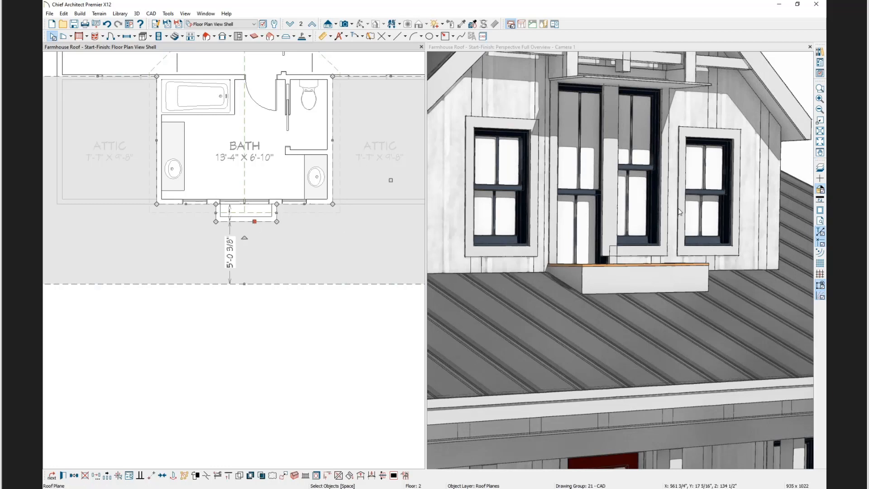
click(219, 218)
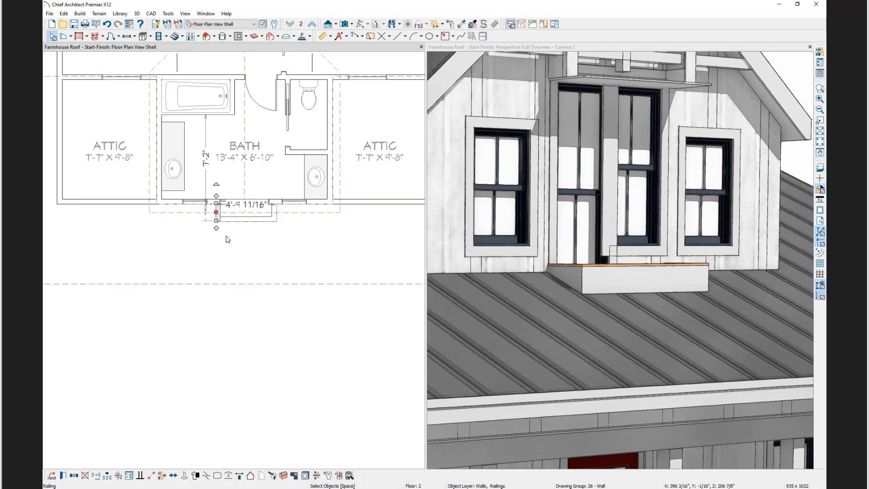
click(241, 227)
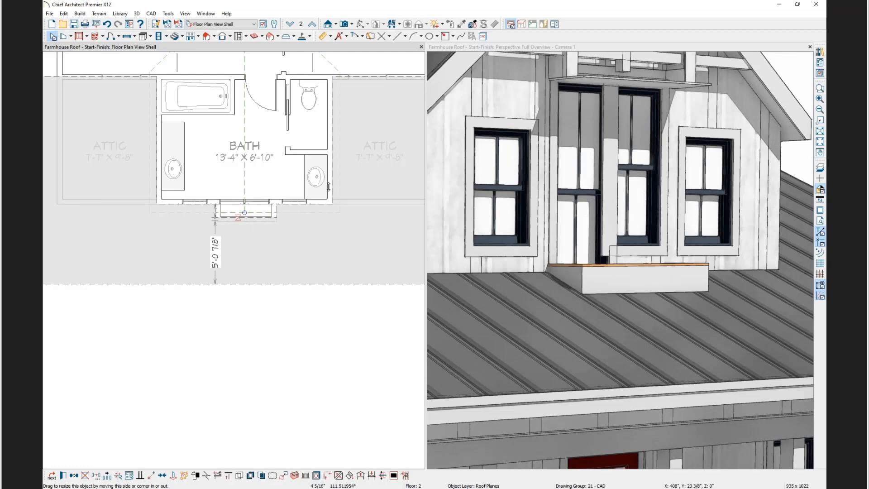
scroll(259, 208, up, 3)
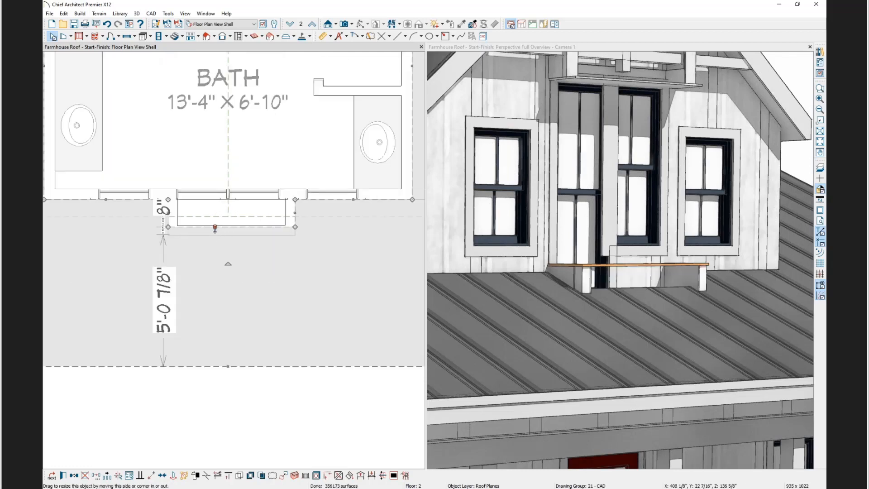
- Move both side edges of the roof plane's notch inward about 4 1/2" to the inner outline of the bump-out below the center windows
click(685, 294)
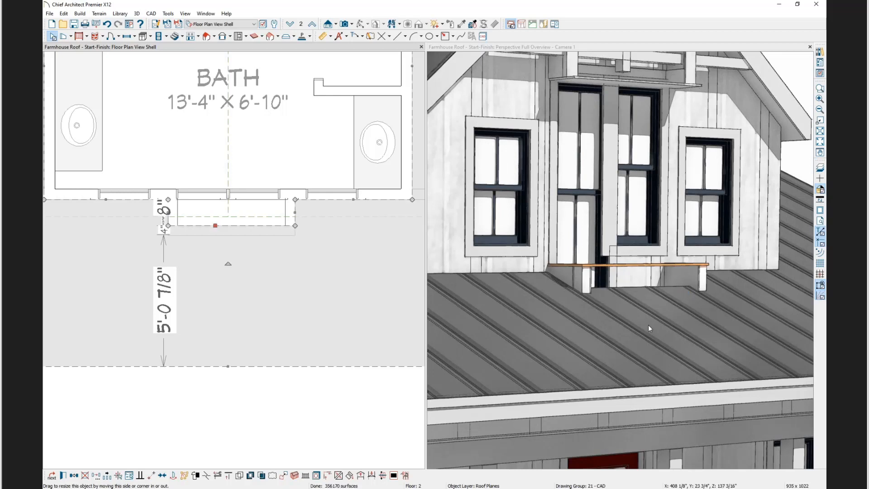
drag(294, 212, 285, 211)
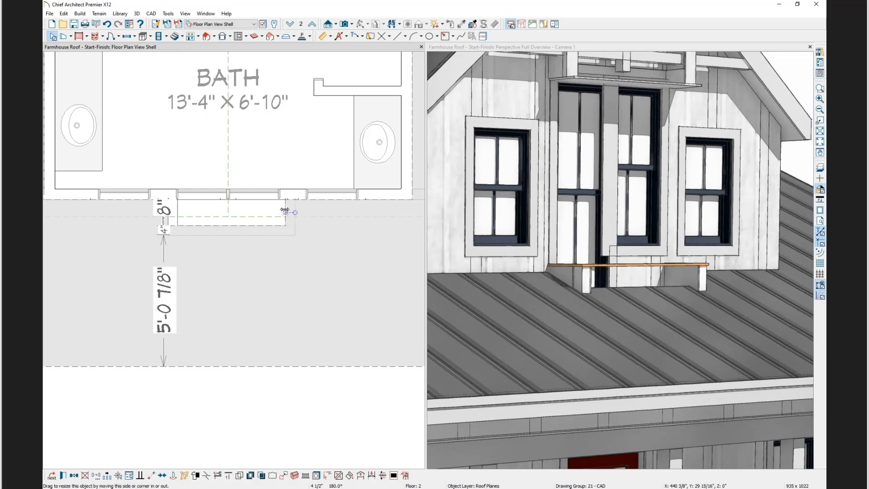
drag(285, 211, 285, 211)
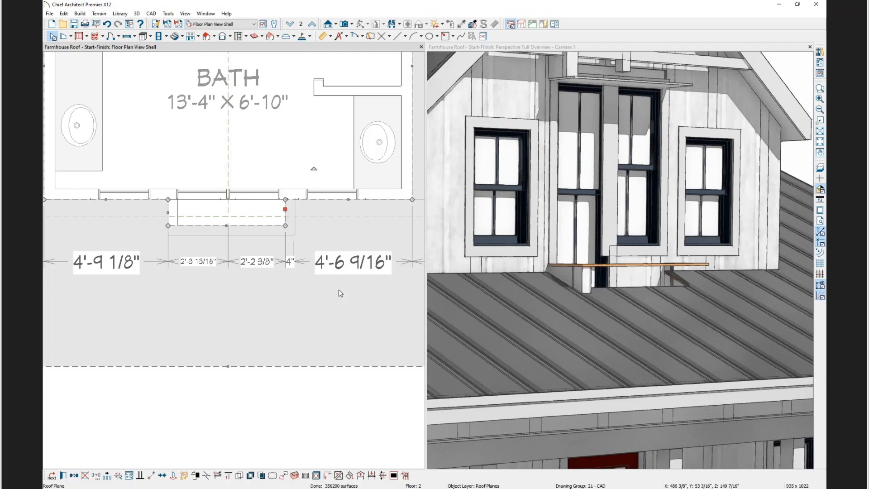
drag(168, 212, 181, 210)
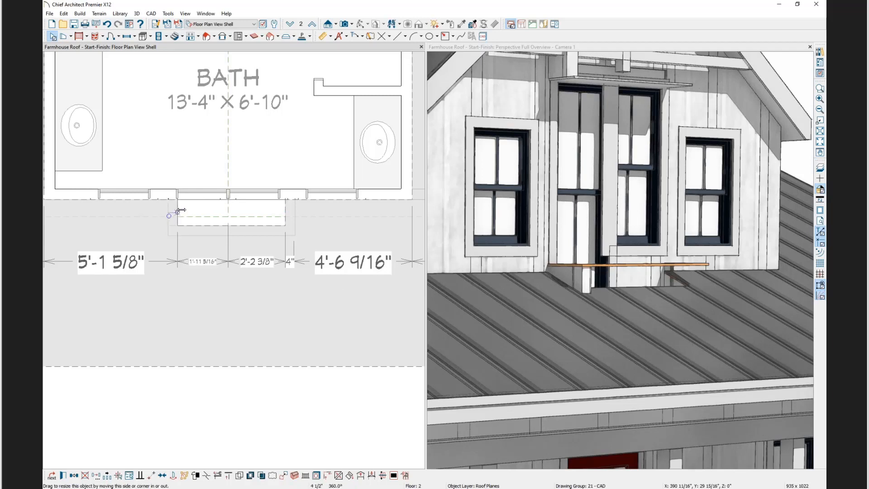
drag(181, 211, 181, 208)
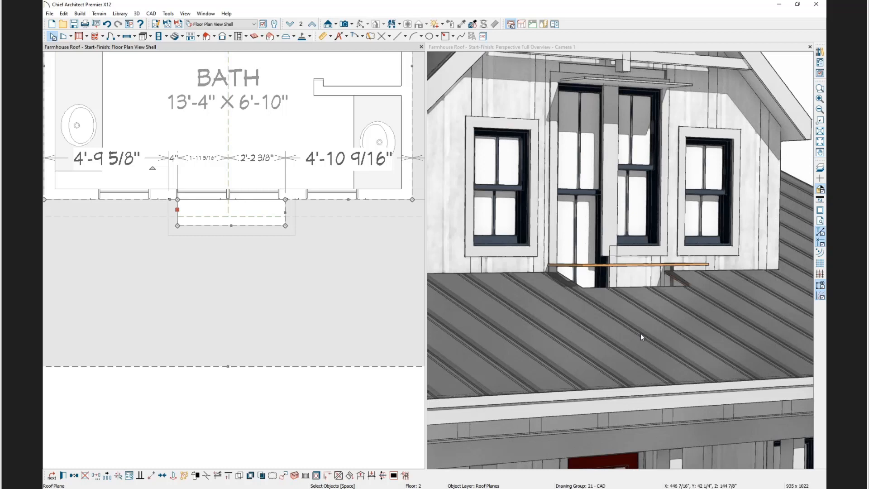
click(206, 37)
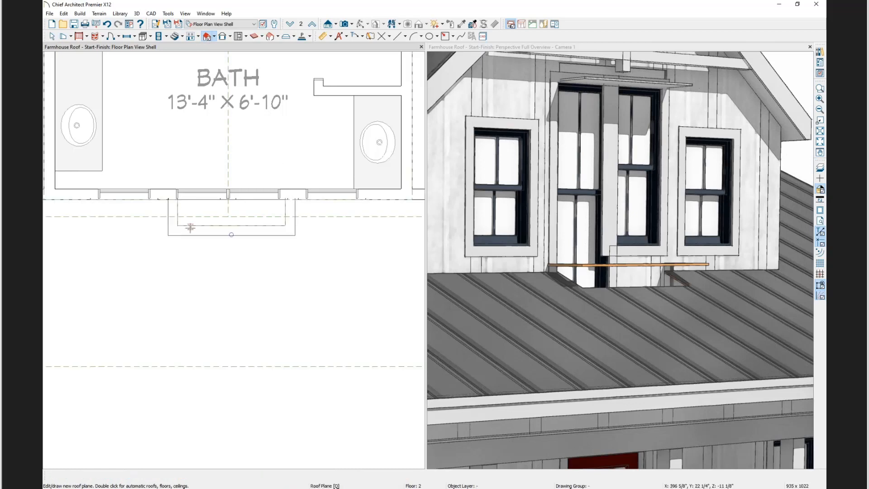
drag(189, 225, 272, 225)
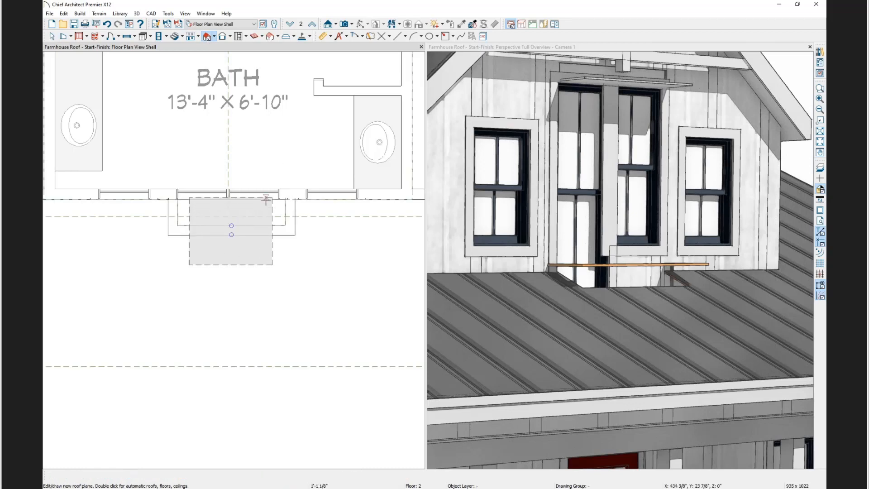
click(267, 199)
key(Escape)
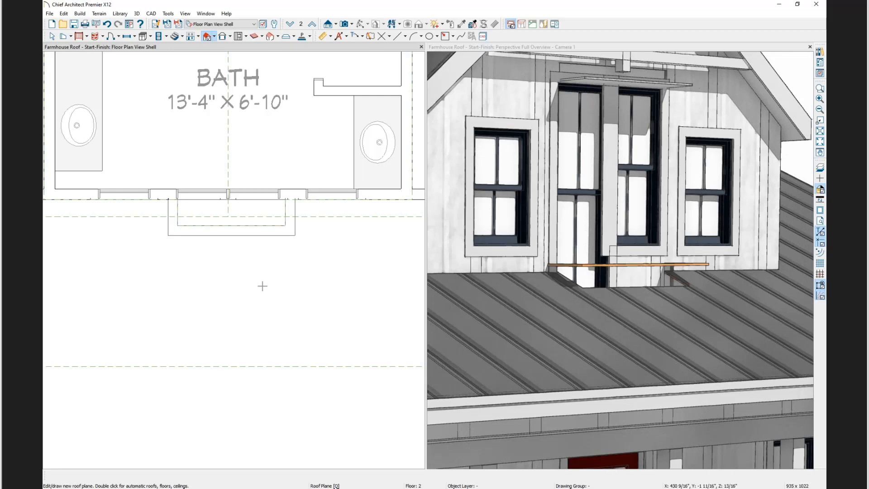
- Undo the recent notch edits on the roof plane below the center dormer windows
scroll(267, 307, down, 2)
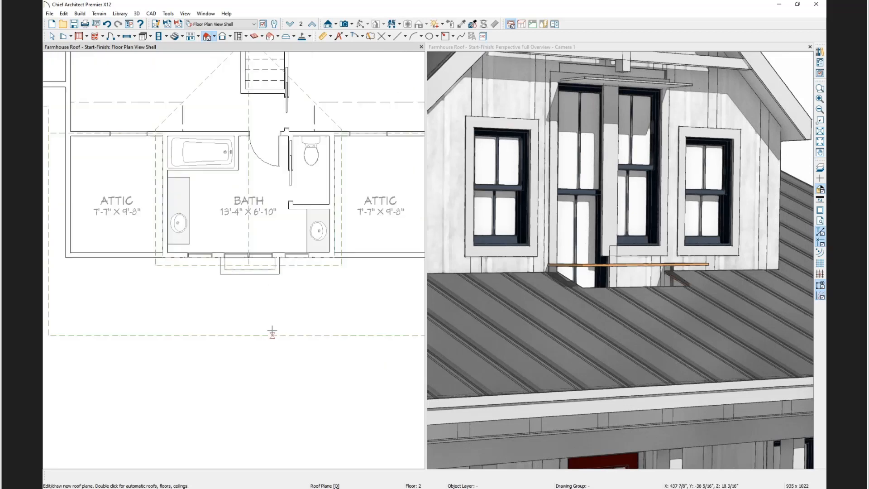
click(107, 24)
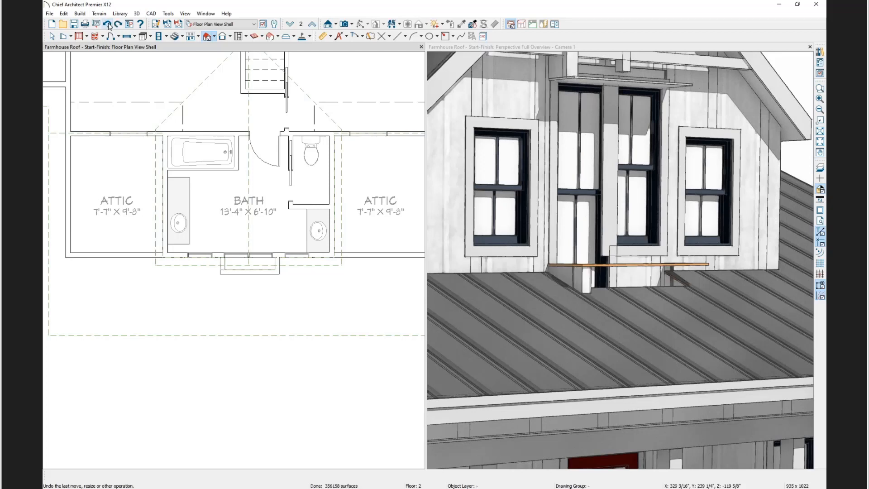
click(107, 24)
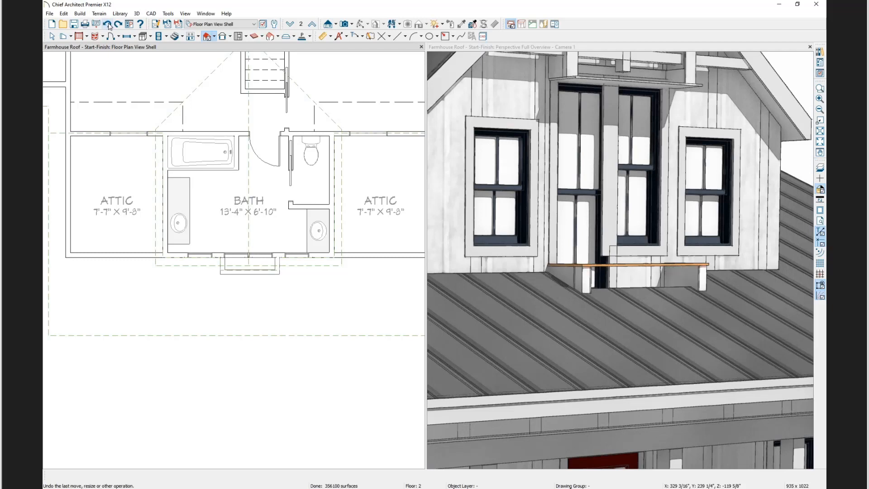
click(108, 24)
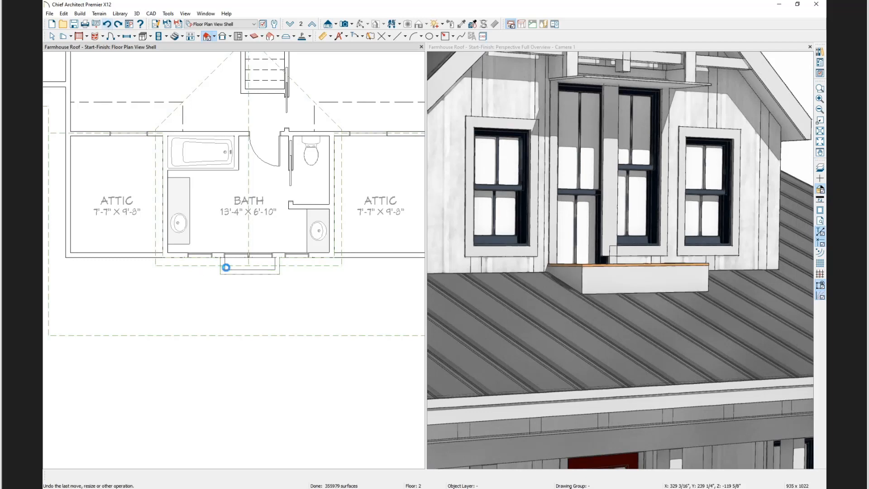
scroll(204, 270, down, 2)
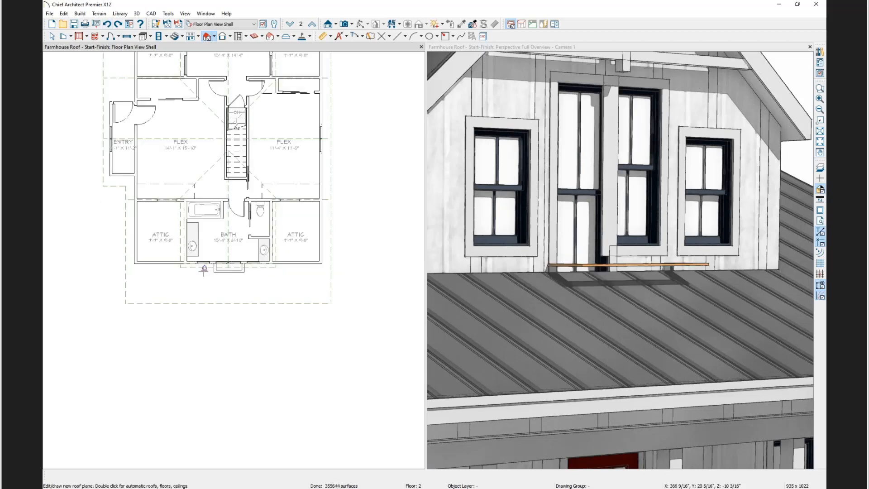
scroll(204, 270, down, 3)
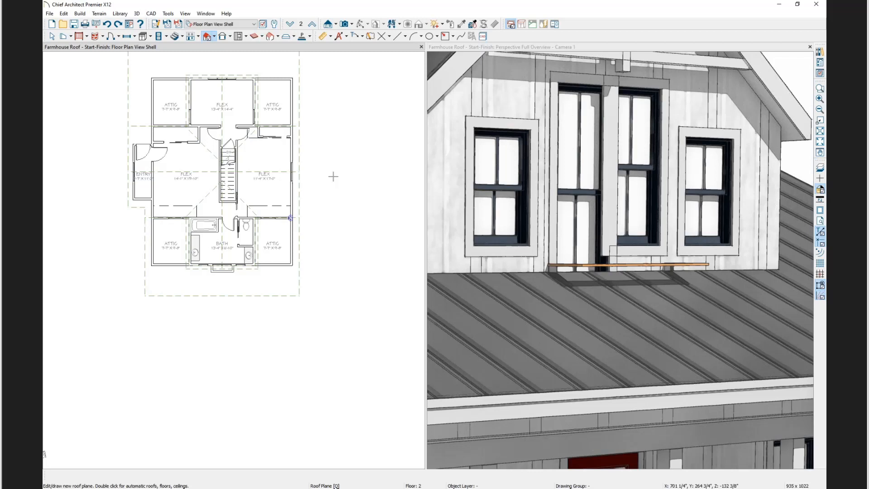
click(53, 38)
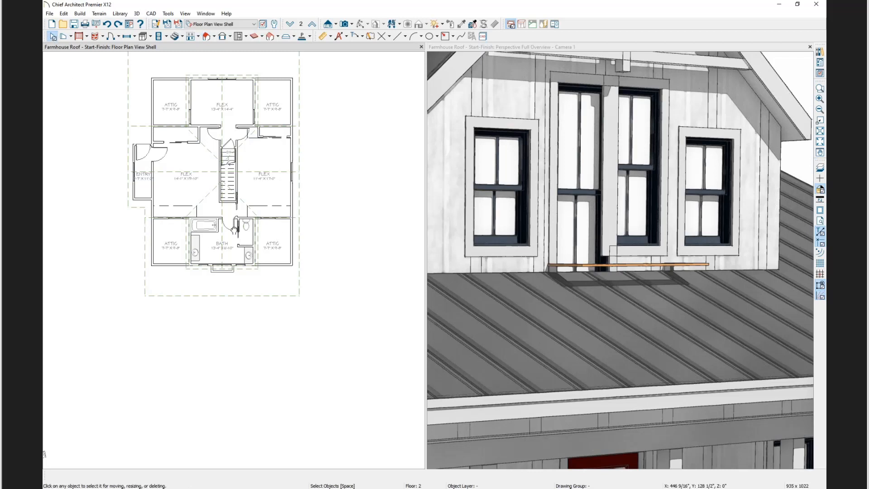
middle_drag(232, 249, 225, 306)
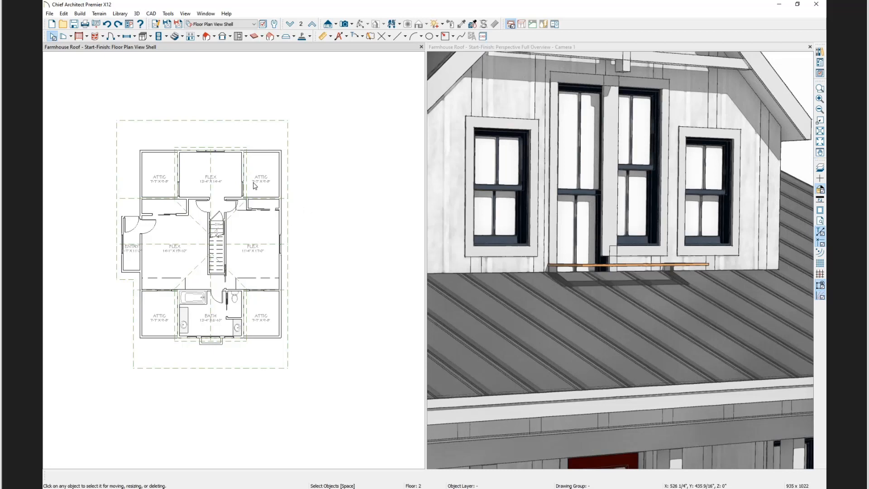
middle_drag(229, 217, 208, 268)
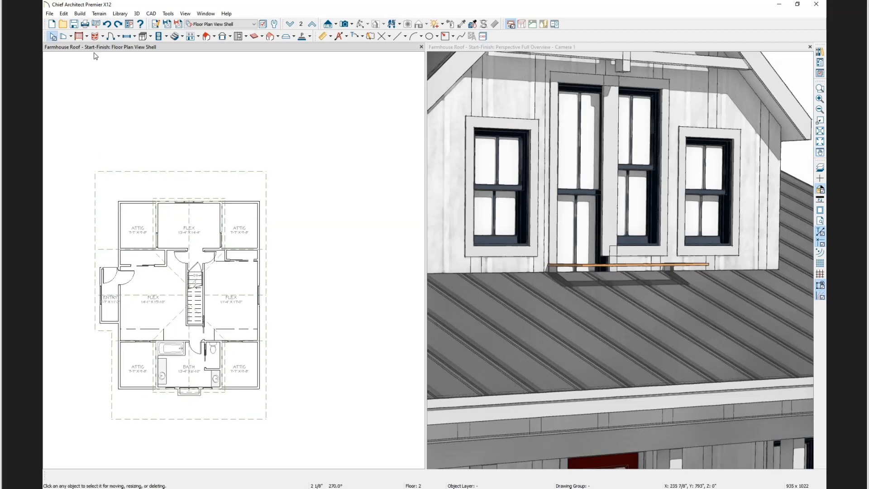
click(166, 14)
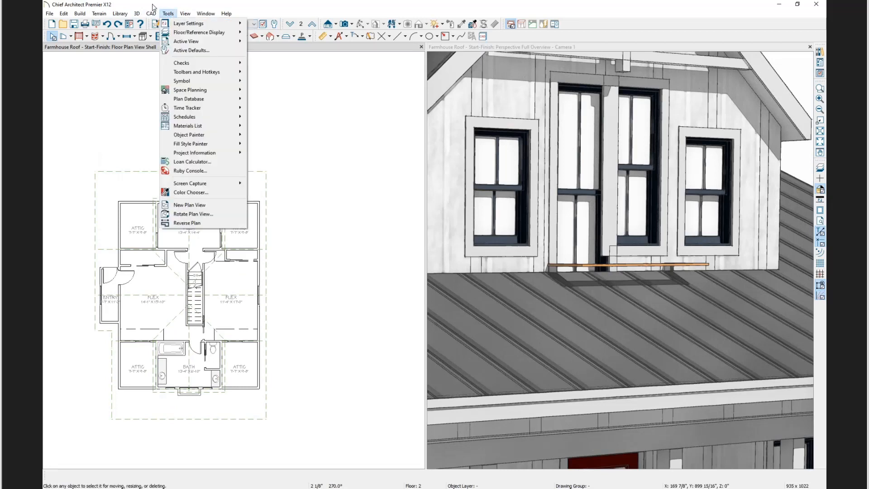
mouse_move(201, 82)
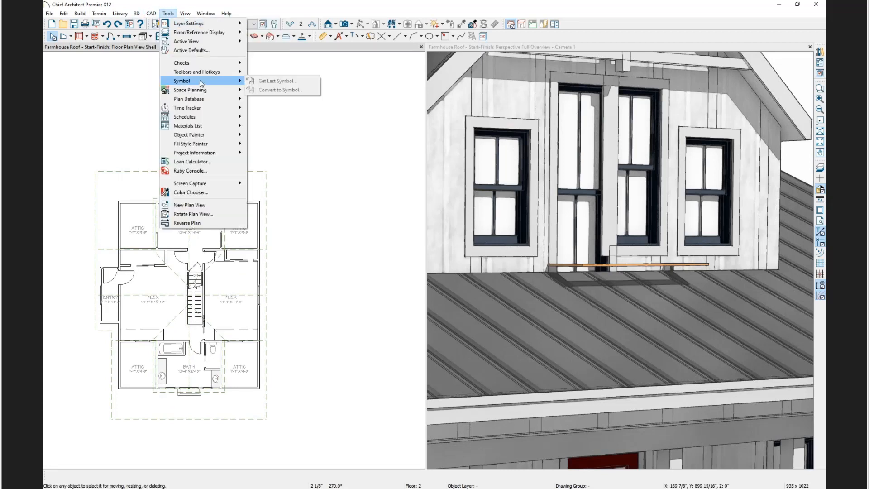
mouse_move(208, 117)
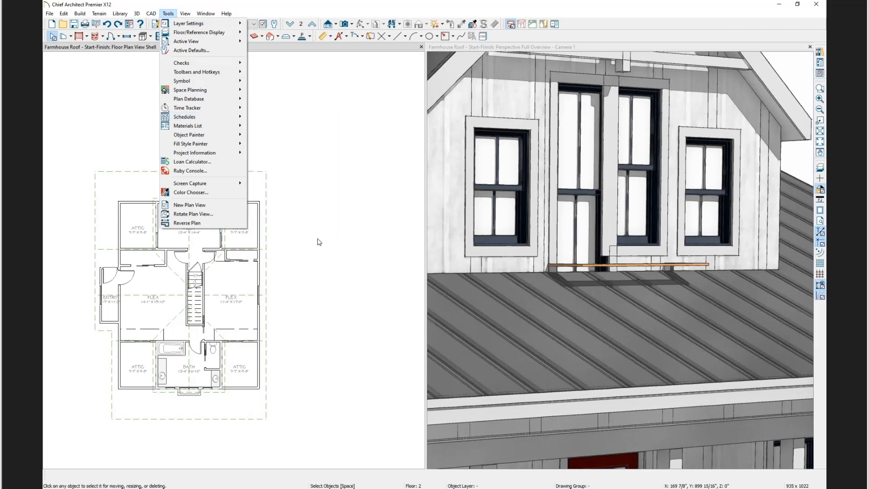
click(332, 188)
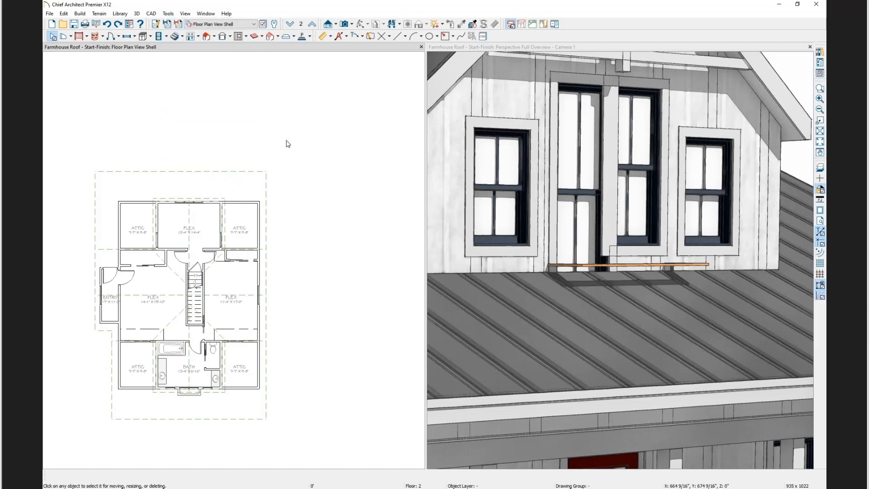
- Calculate the materials list for all floors and review its entries from foundation and siding to exterior trim and roofing
click(168, 13)
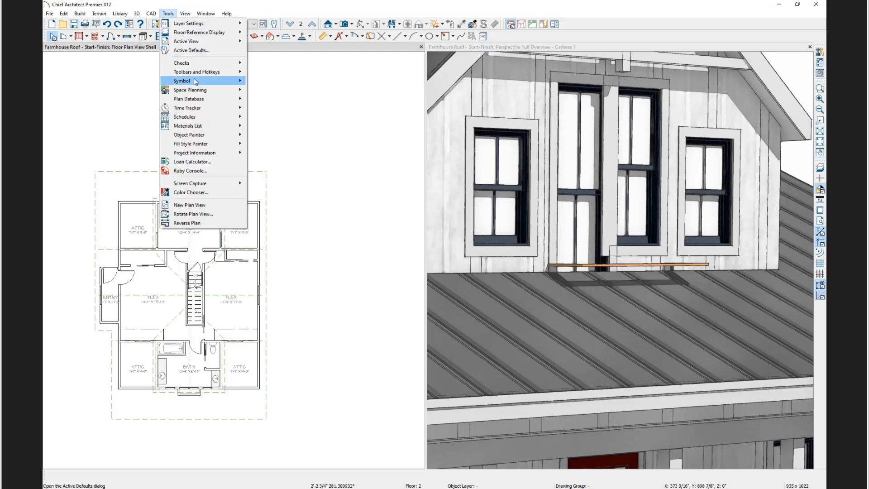
mouse_move(185, 129)
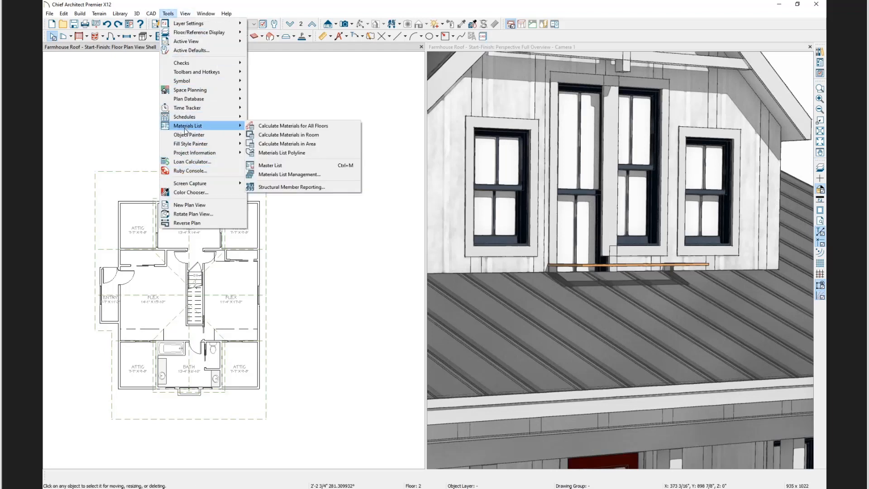
mouse_move(178, 110)
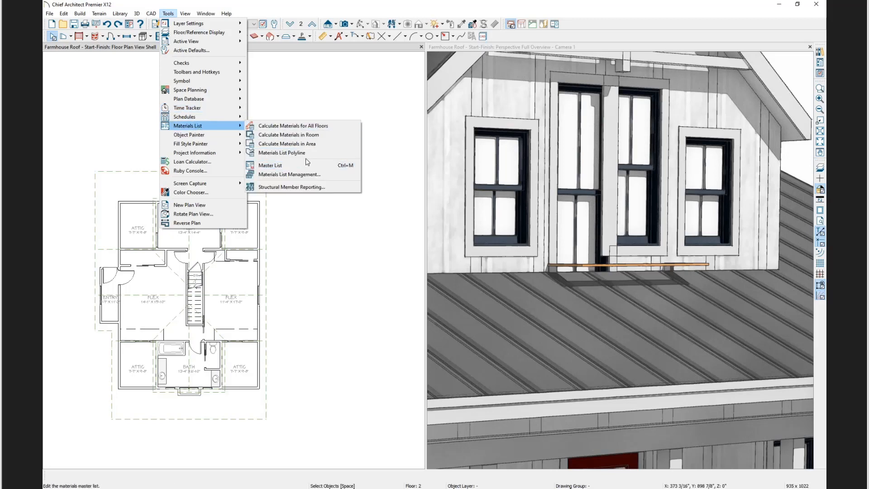
click(306, 130)
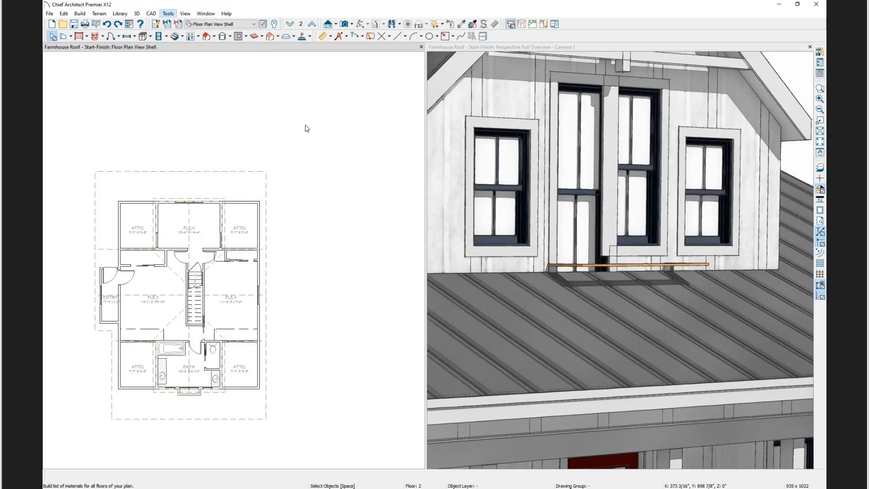
scroll(241, 225, down, 15)
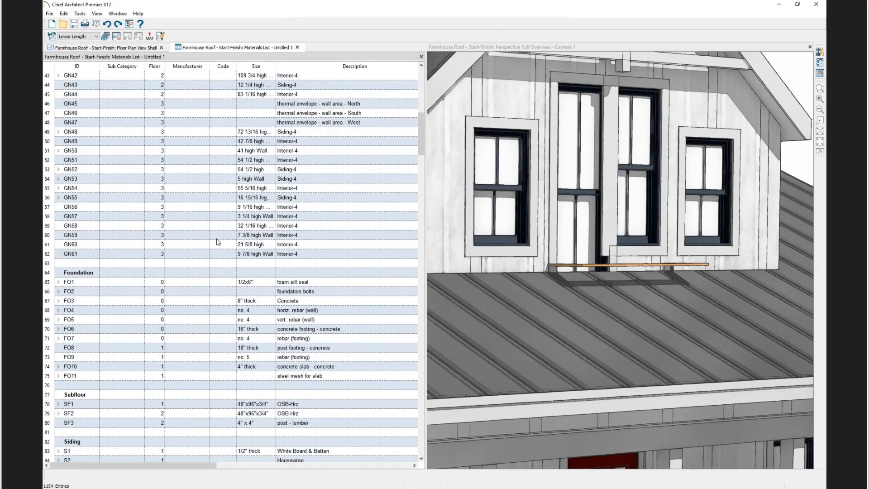
scroll(241, 225, up, 5)
scroll(240, 225, up, 3)
scroll(223, 198, down, 17)
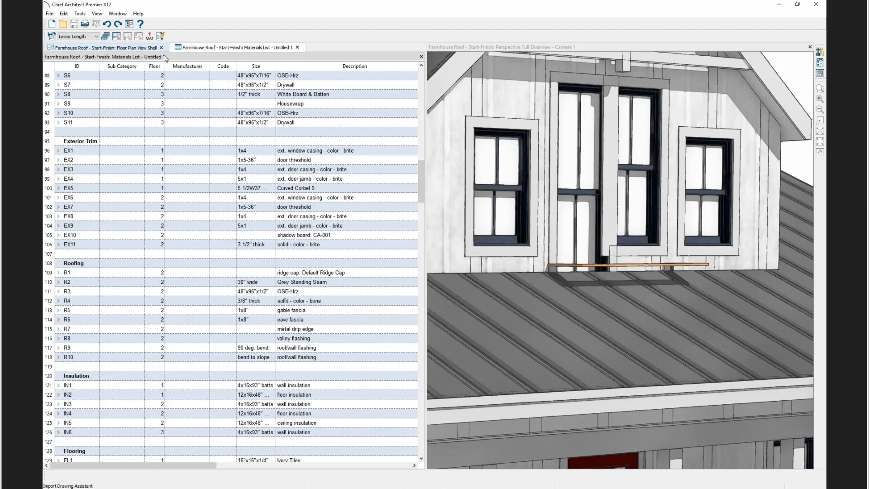
- Return to the floor plan and examine the surface and structure layer definitions in the Build Roof structure settings
click(118, 48)
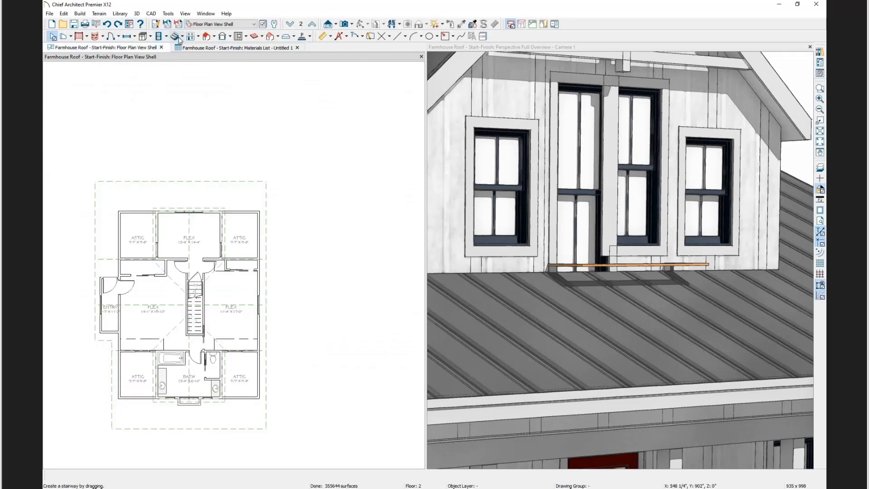
click(206, 37)
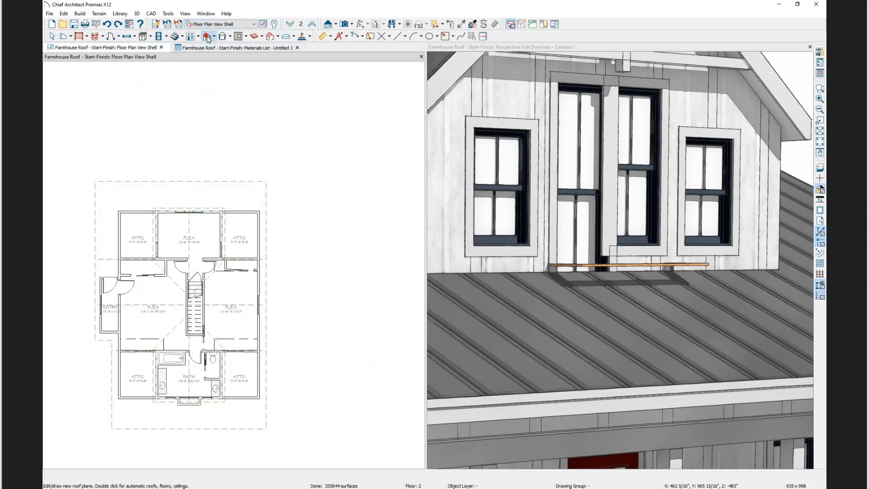
double_click(209, 40)
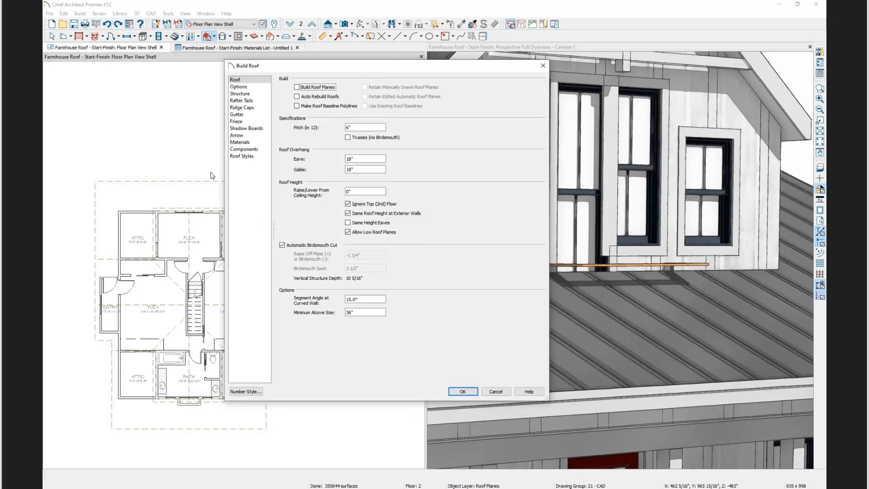
click(234, 94)
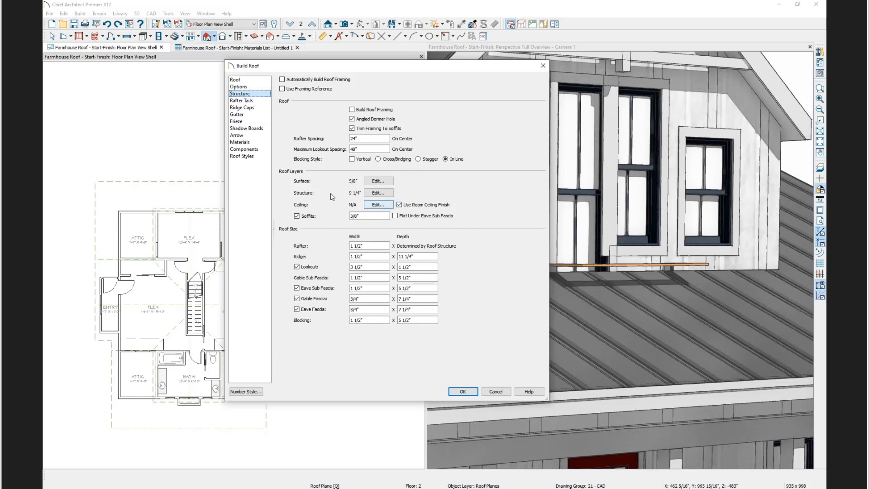
click(376, 183)
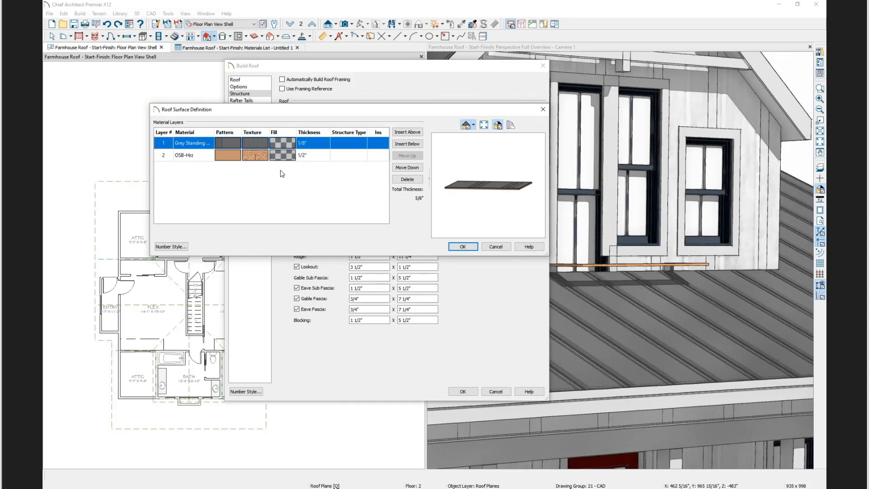
click(496, 247)
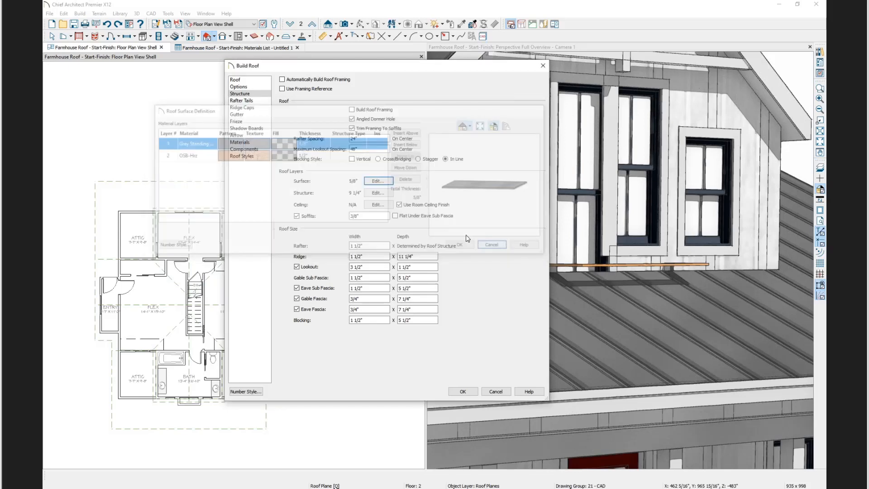
click(384, 196)
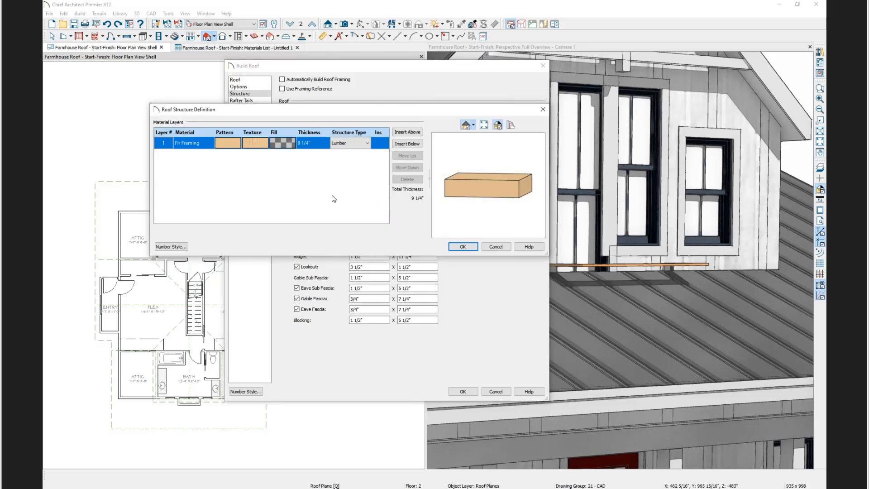
click(497, 247)
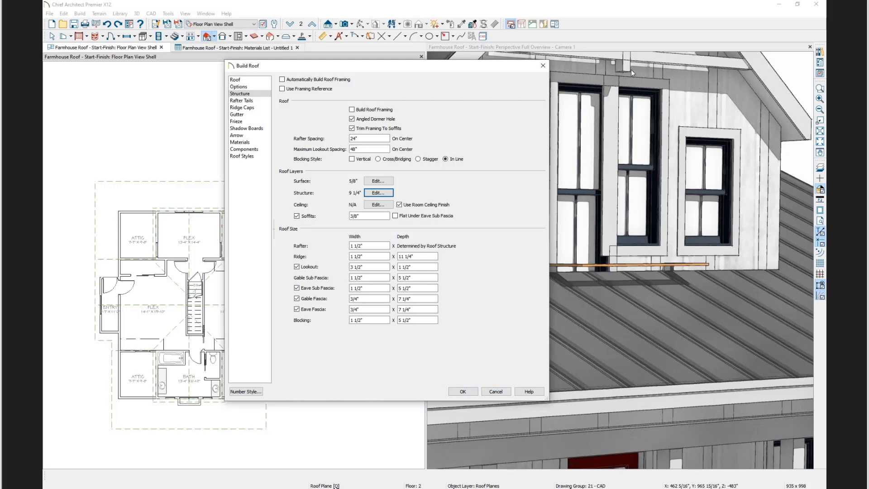
- Cancel the Build Roof settings and remove the main roof plane's V-shaped dormer notch by moving its points onto the straight outer edge
click(495, 391)
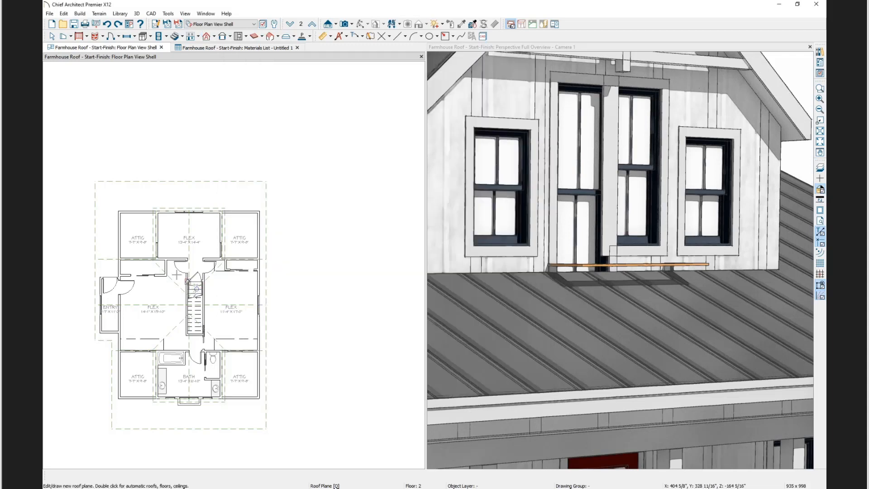
click(50, 37)
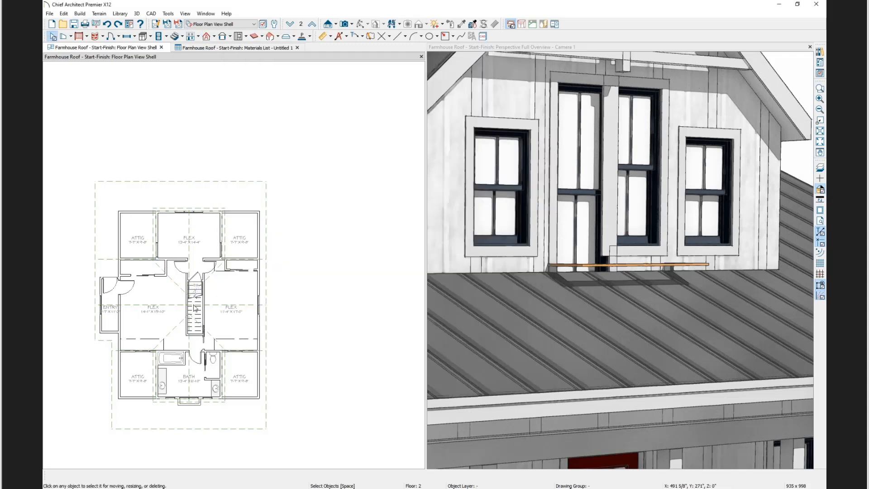
click(172, 280)
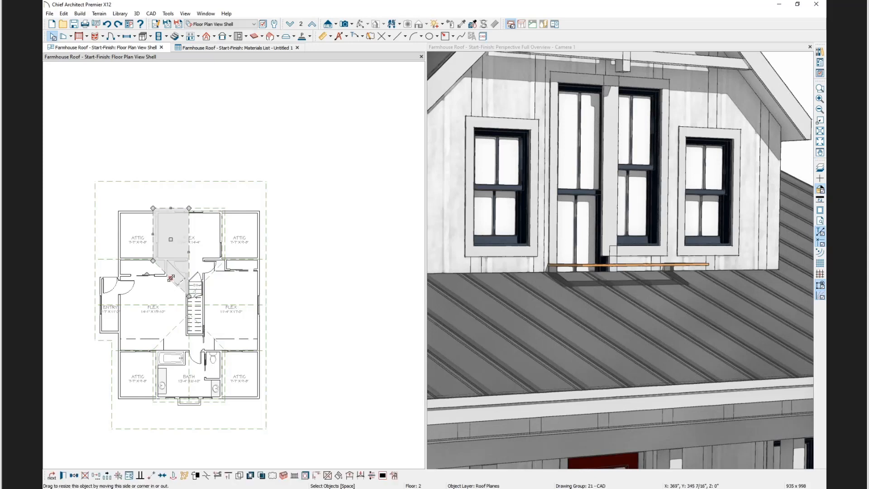
click(110, 260)
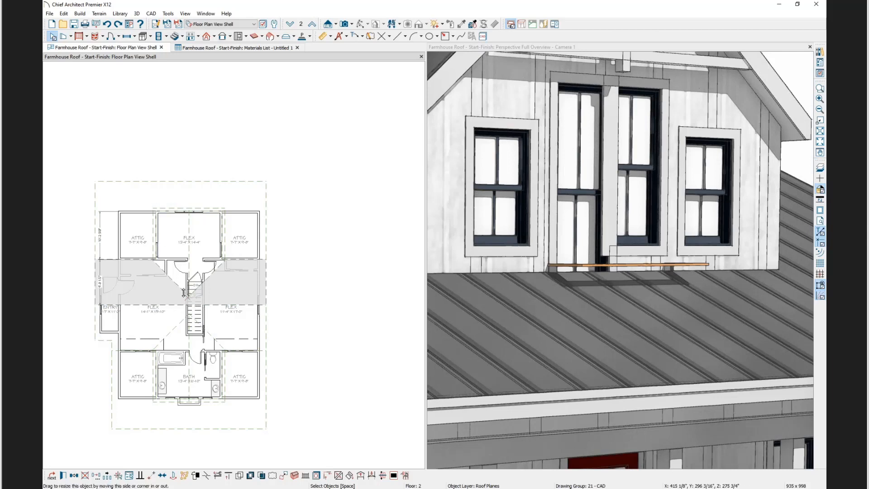
drag(189, 296, 153, 260)
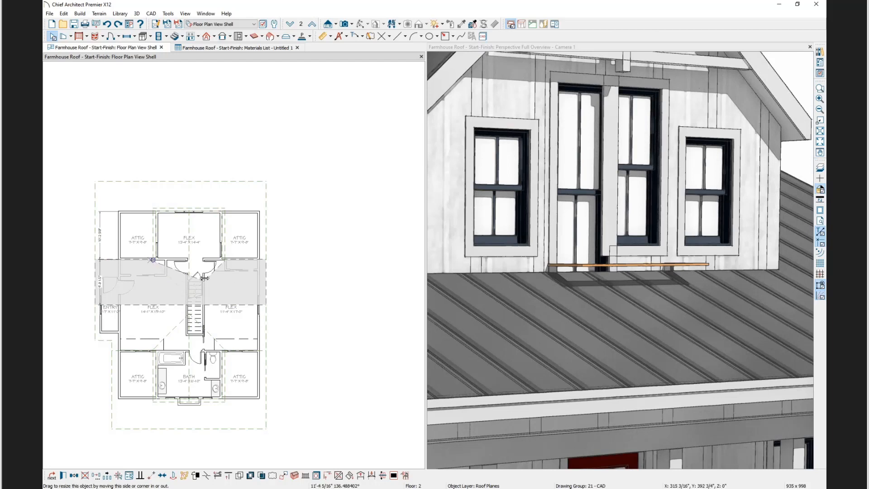
drag(204, 277, 225, 261)
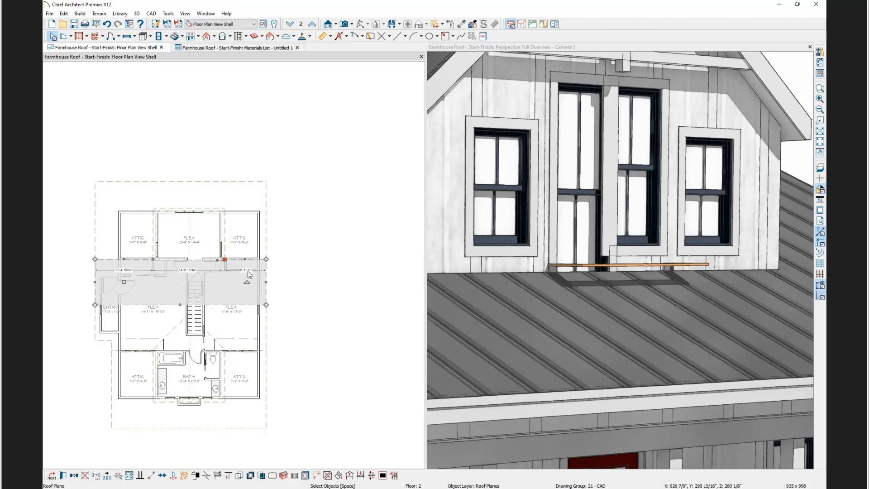
click(173, 282)
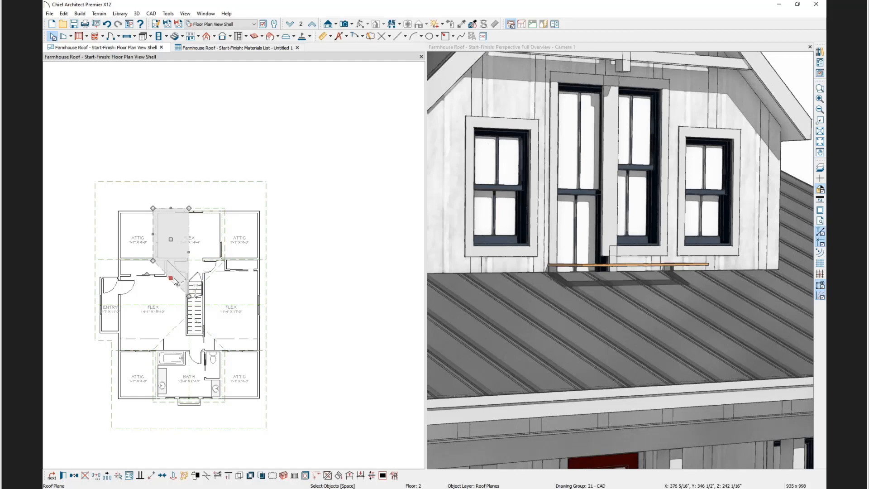
- Examine the size, count and cost columns of the Grey Standing Seam entry in the materials list's Roofing section
click(246, 48)
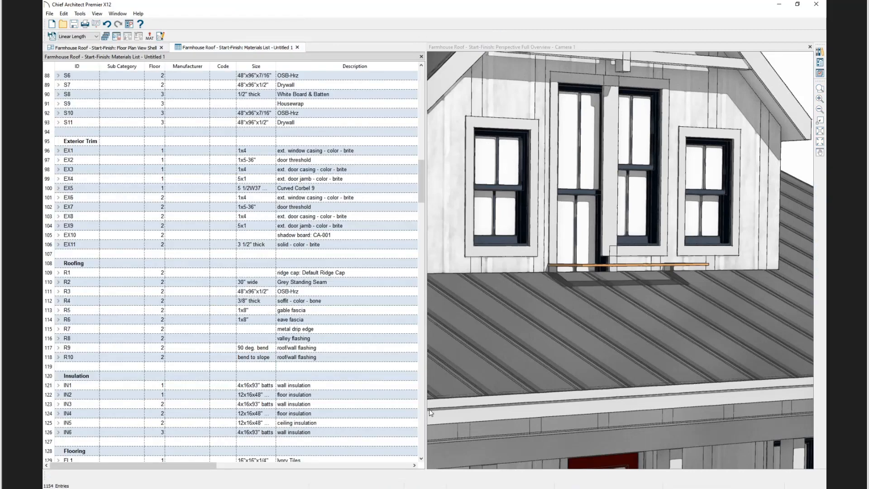
click(319, 284)
scroll(335, 286, right, 2)
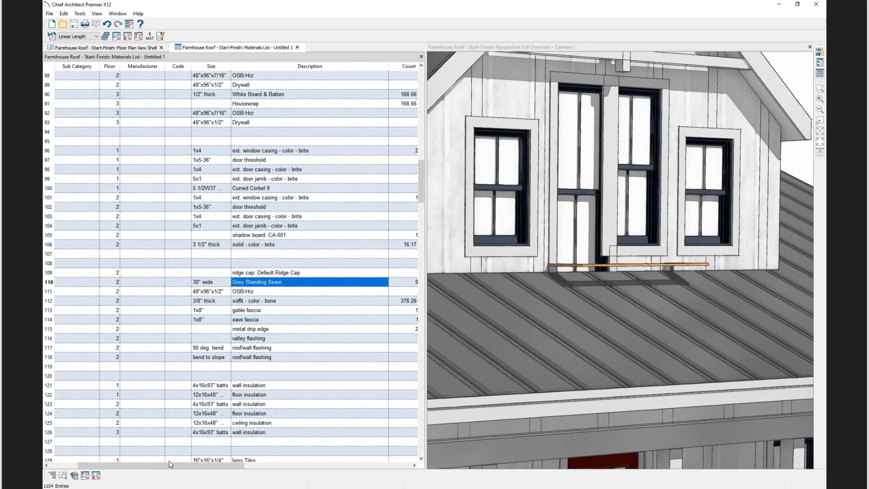
drag(131, 465, 95, 466)
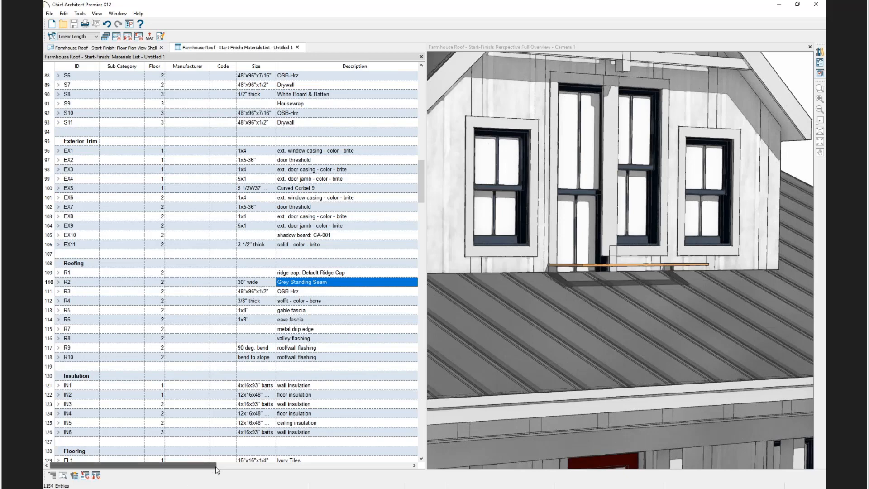
drag(216, 469, 268, 469)
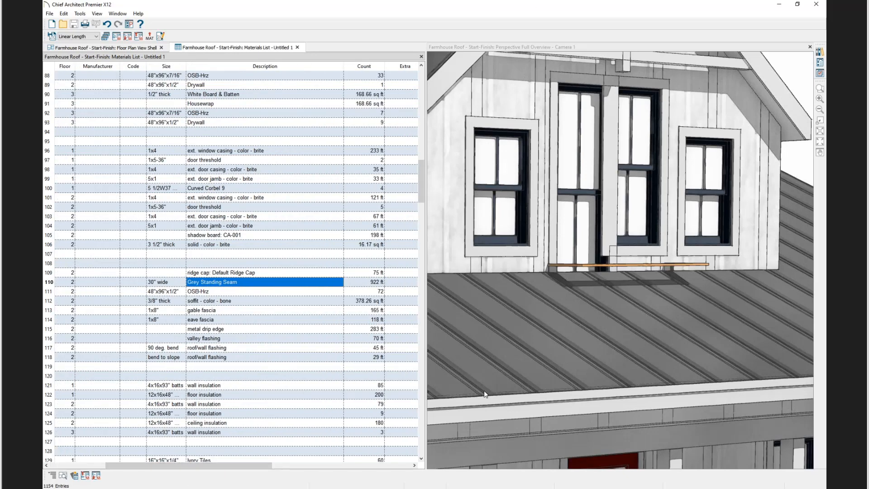
click(381, 285)
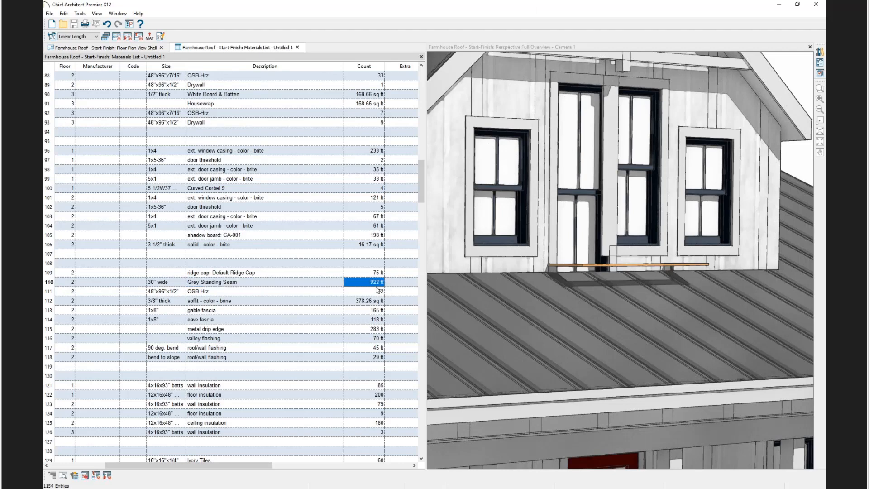
mouse_move(378, 290)
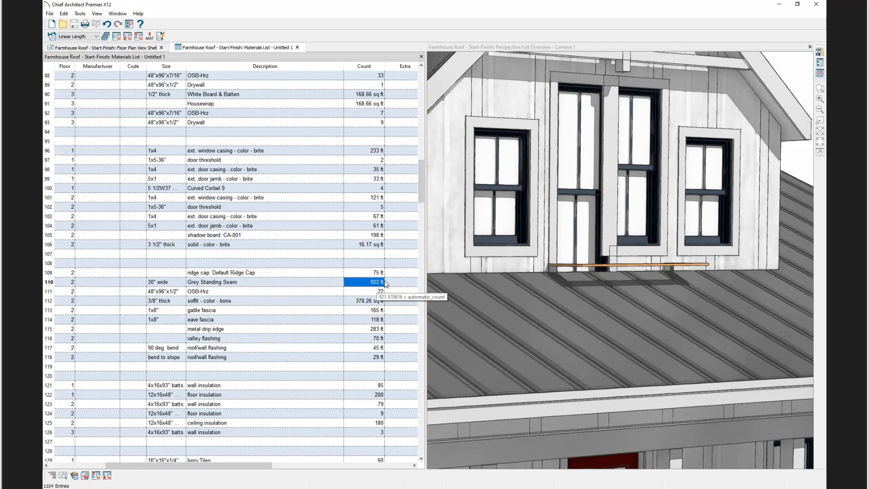
drag(248, 469, 321, 470)
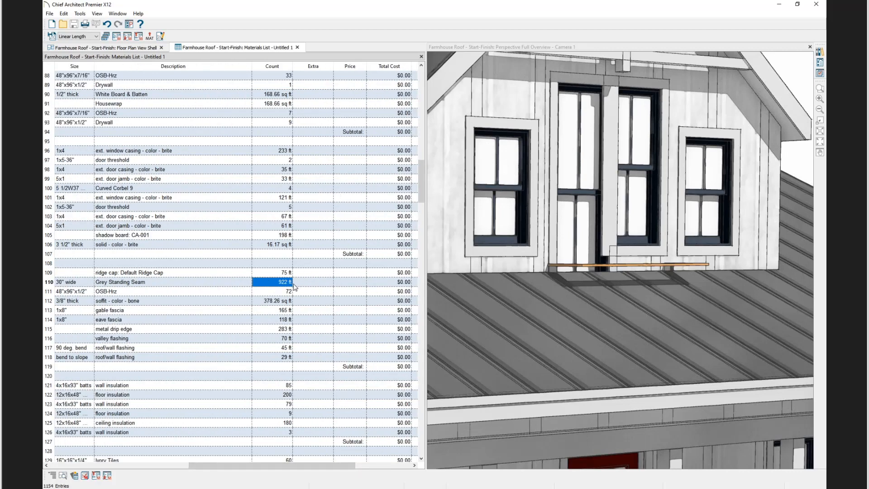
click(126, 283)
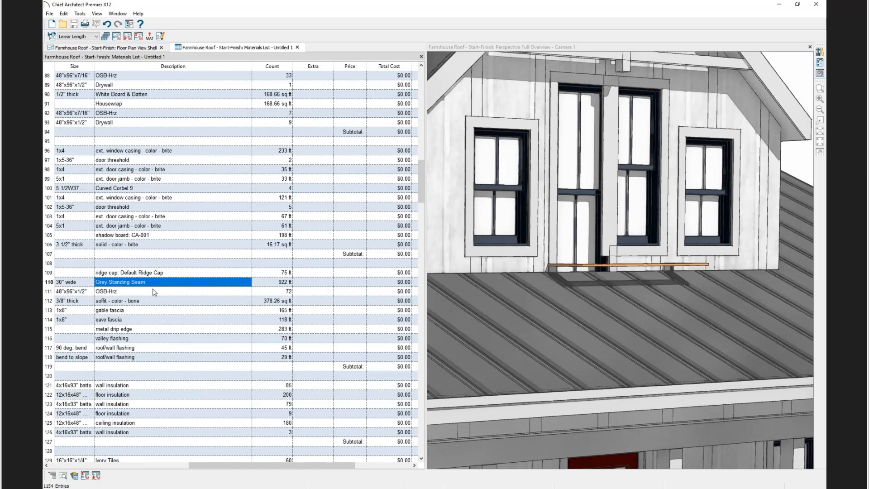
- Set the materials list calculation of the main roof's Grey Standing Seam material to Area
click(497, 45)
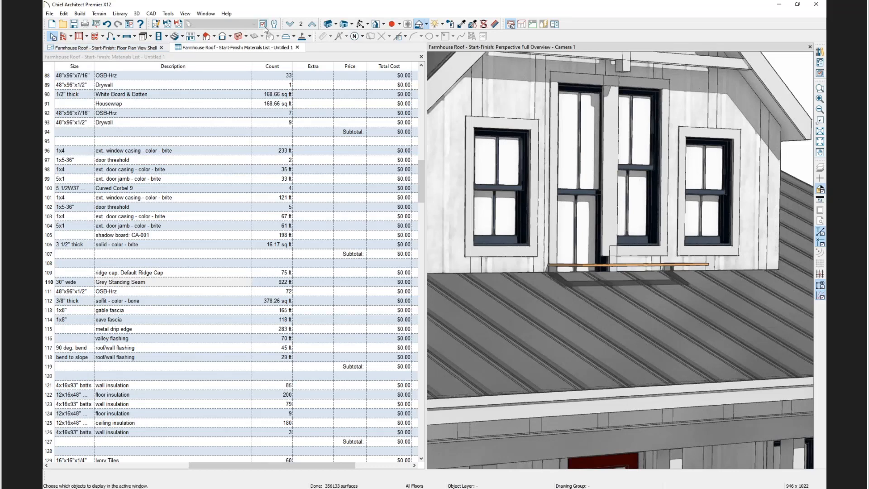
click(495, 24)
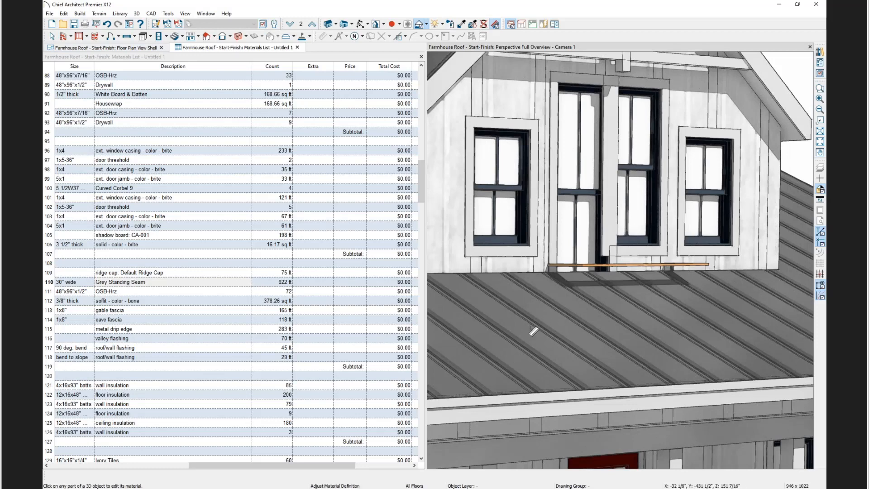
click(529, 327)
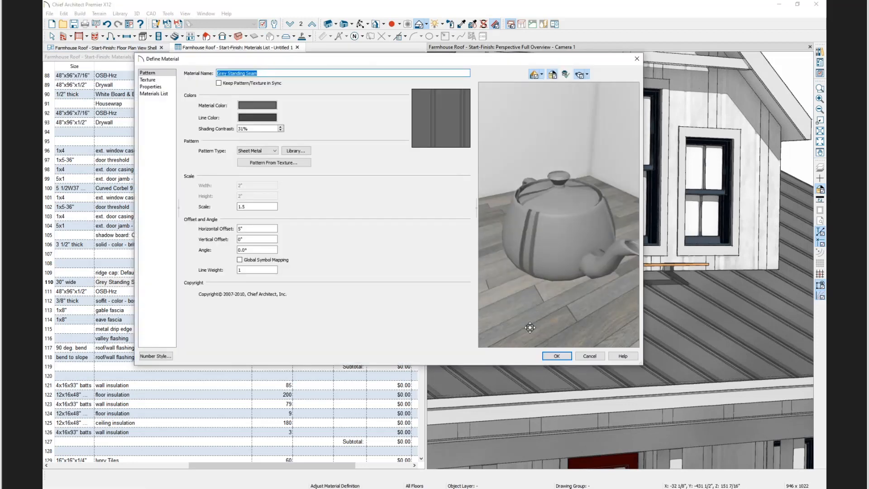
click(155, 95)
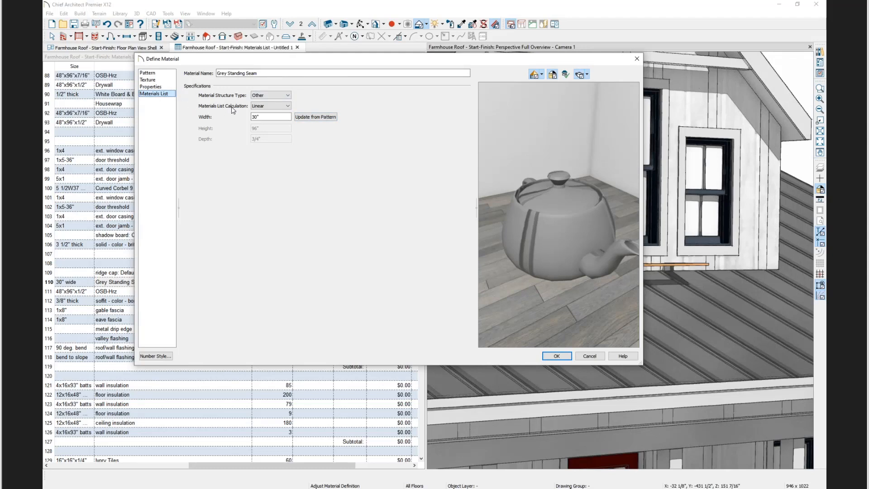
click(287, 107)
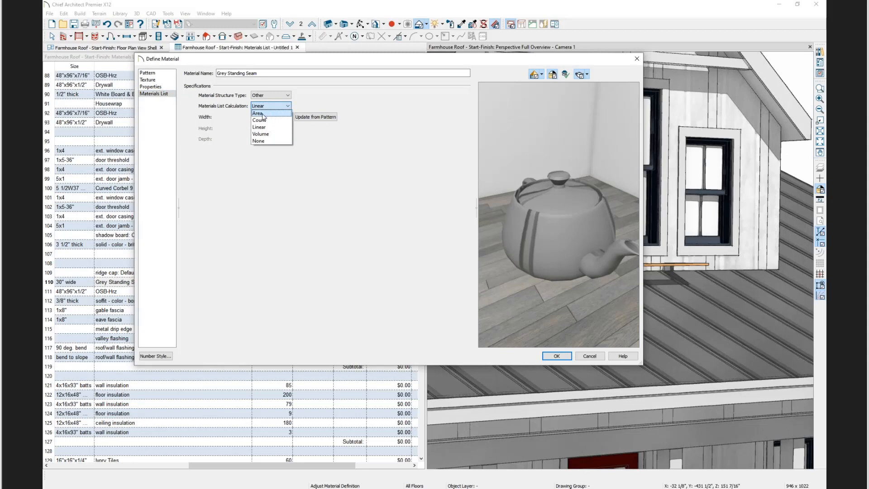
click(262, 114)
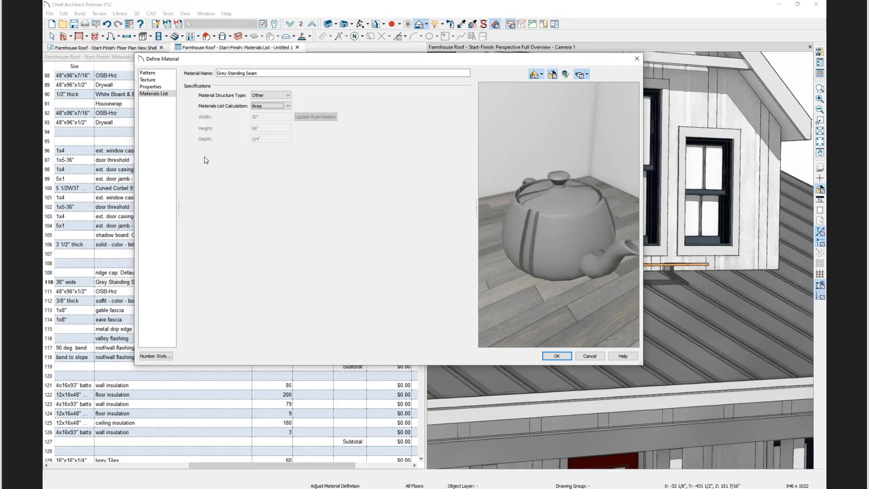
click(556, 356)
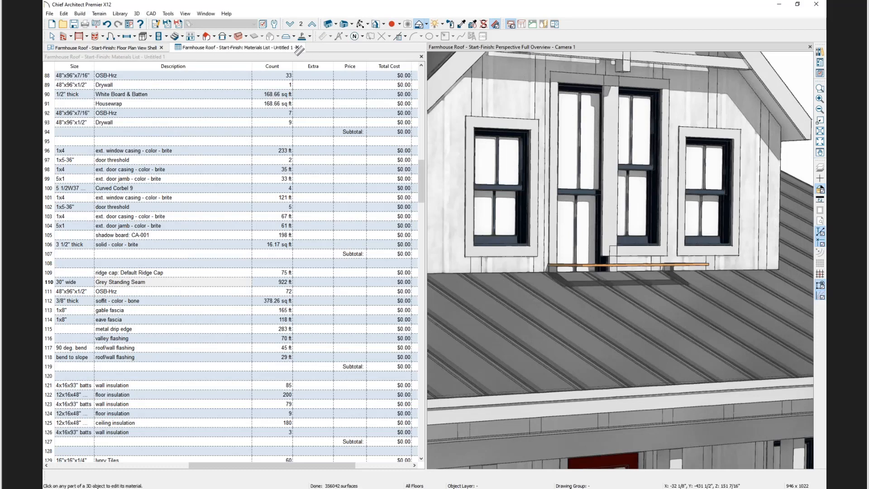
- Close the current materials list without saving and calculate a new materials list for all floors
click(297, 47)
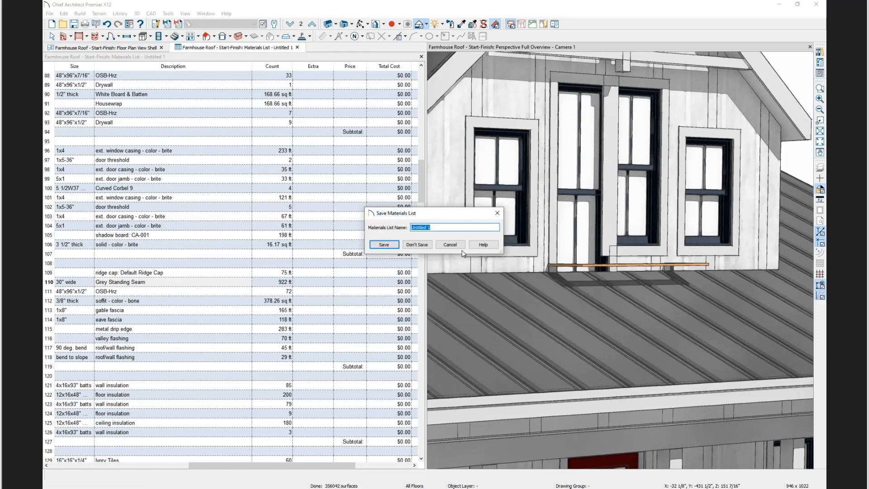
click(417, 244)
click(168, 14)
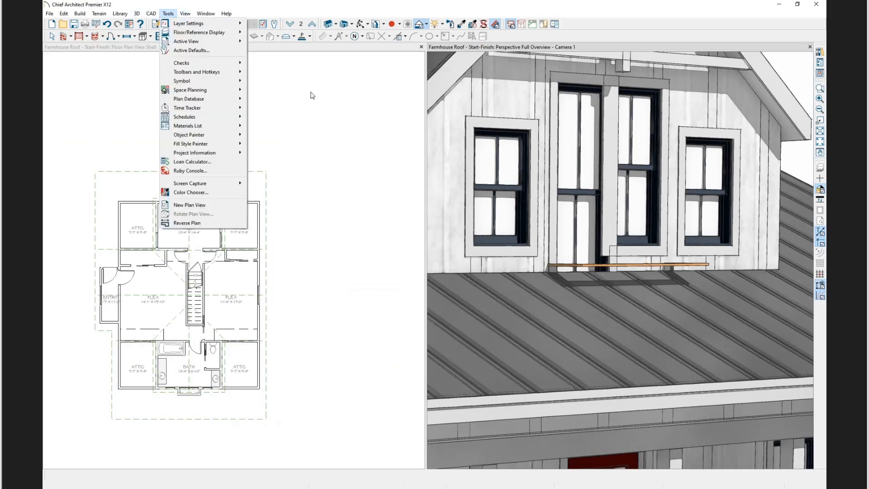
mouse_move(226, 126)
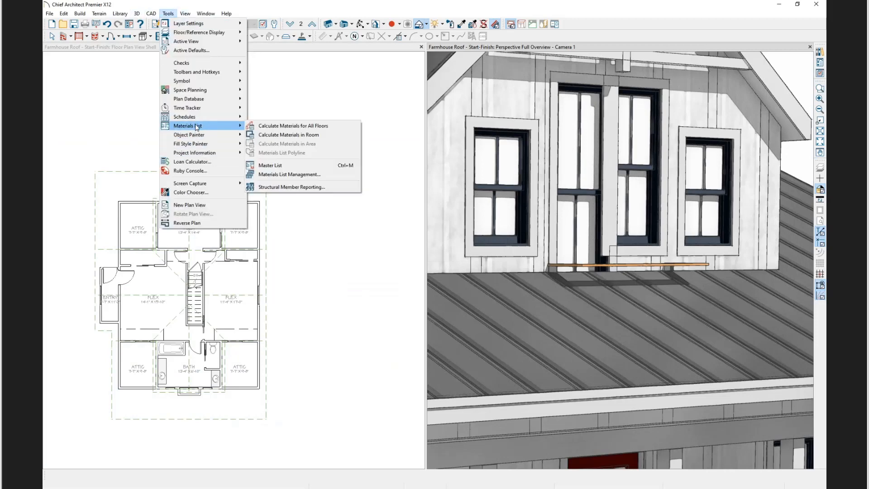
click(282, 126)
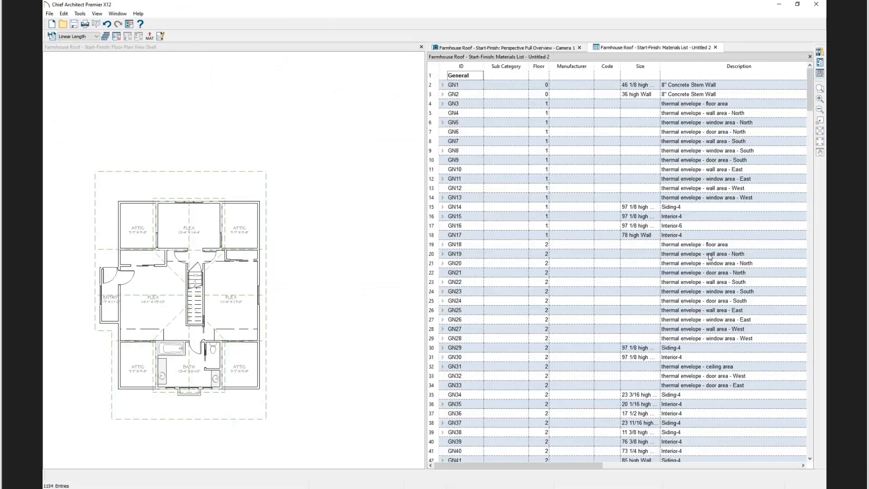
- Check the count of the Grey Standing Seam roofing entry in the recalculated materials list
scroll(571, 229, down, 20)
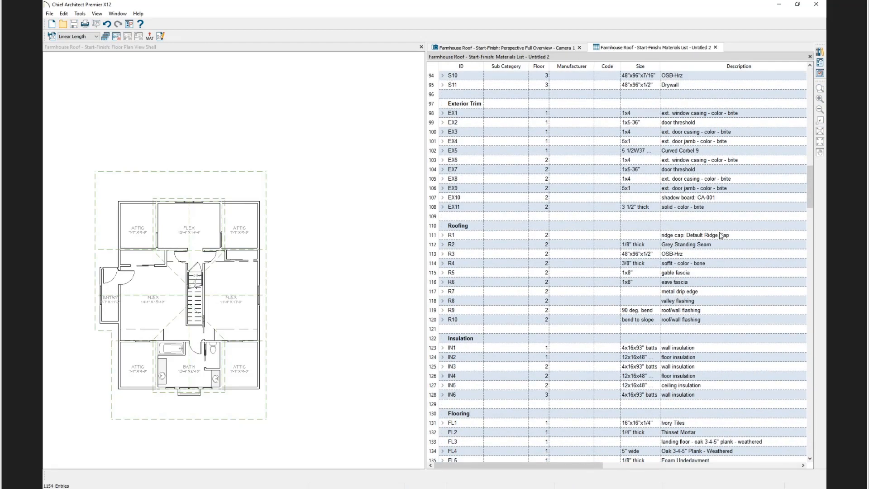
click(701, 246)
drag(510, 465, 566, 464)
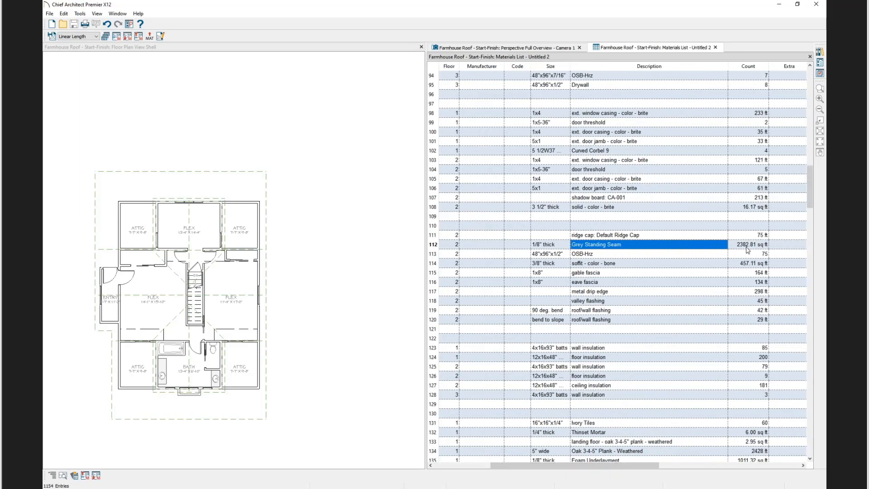
mouse_move(746, 248)
- Close the perspective camera view and discard the unsaved materials list, leaving the whole second-floor plan in view
click(468, 48)
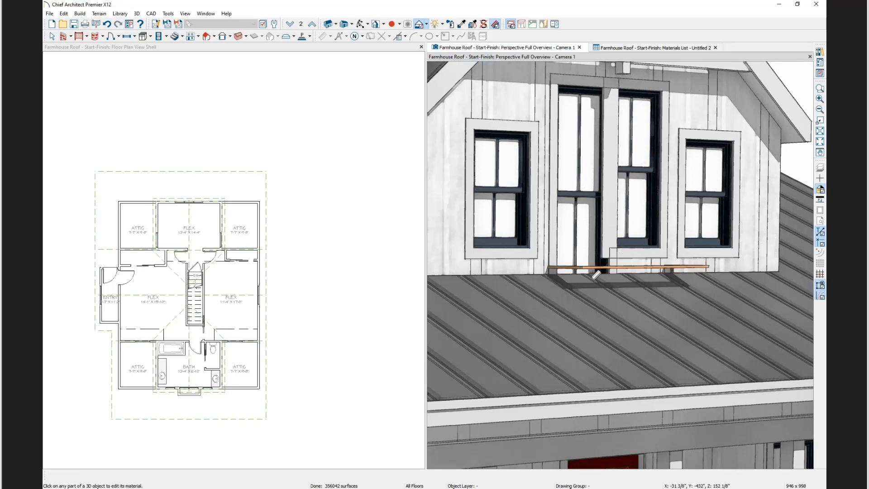
click(715, 47)
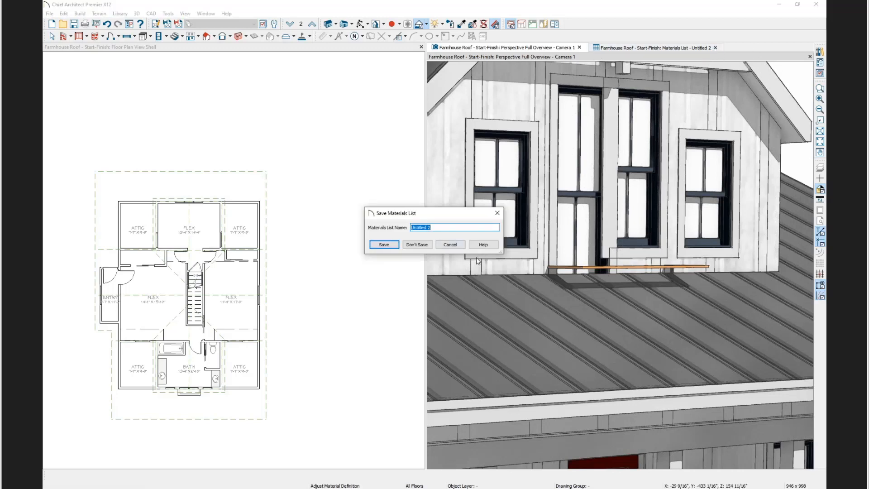
click(452, 245)
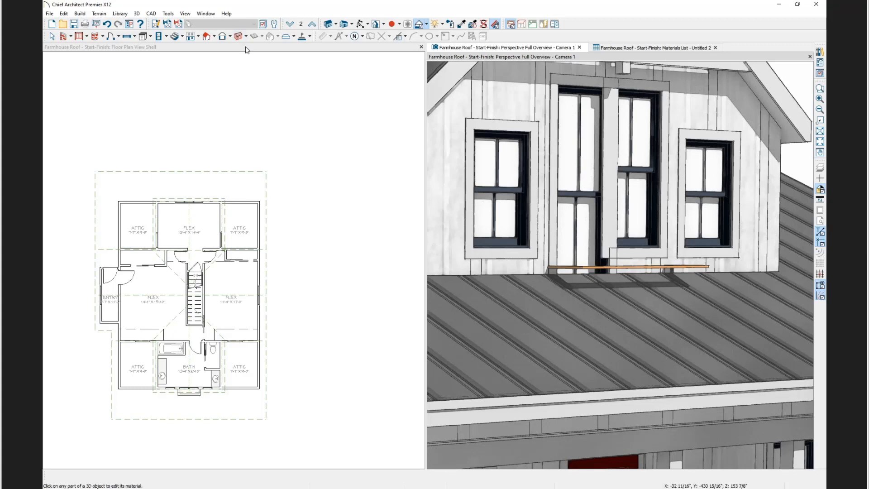
click(580, 48)
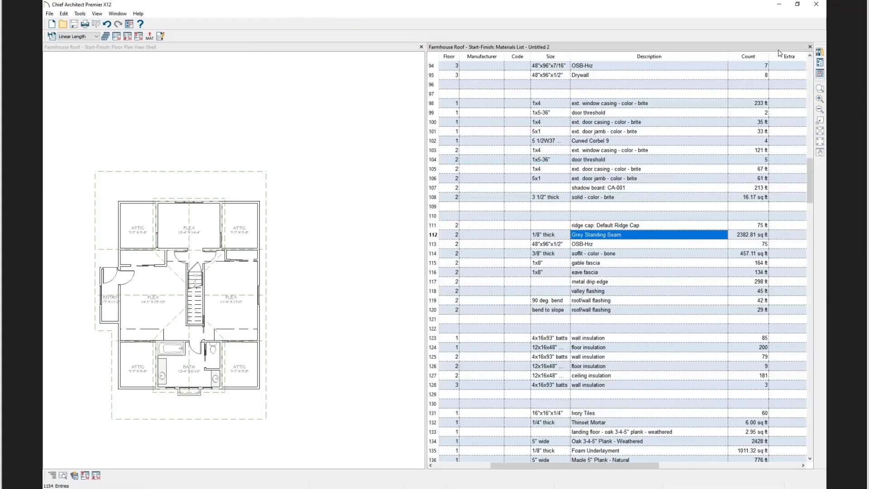
click(810, 47)
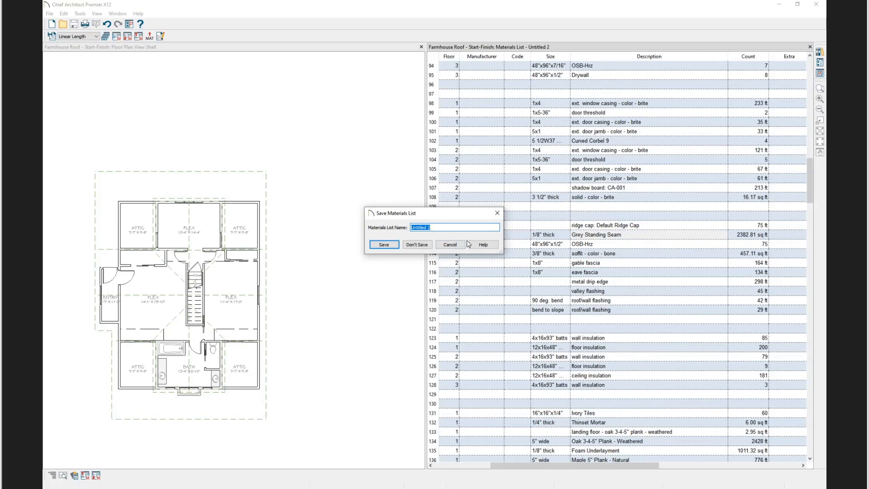
click(416, 244)
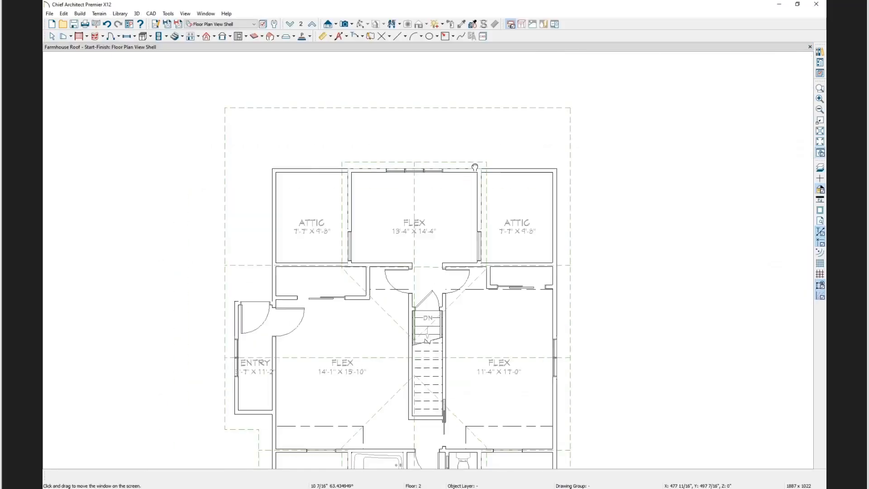
scroll(467, 131, down, 3)
key(Escape)
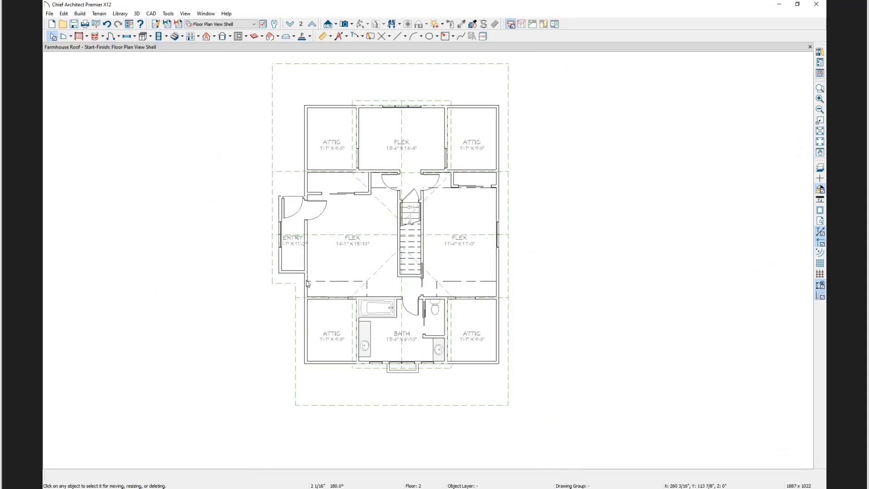
- Create a full perspective overview, tile it beside the floor plan, and frame the front porch roof from the side of the house
click(353, 24)
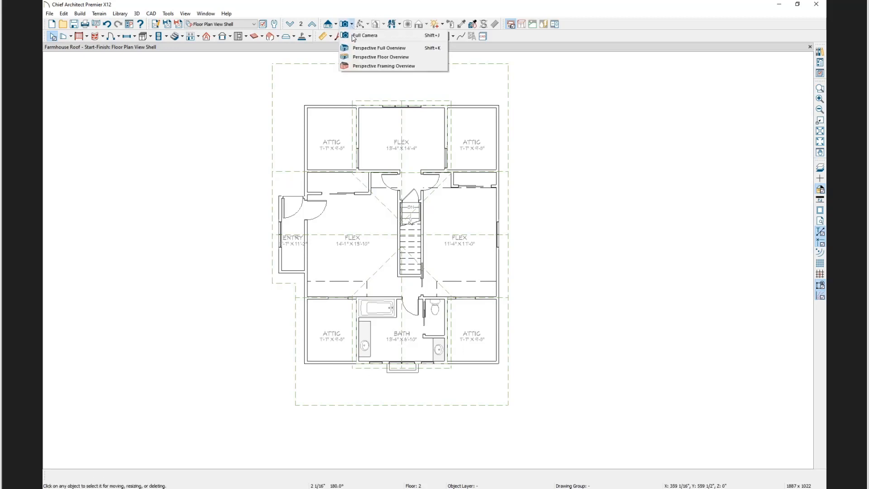
click(361, 48)
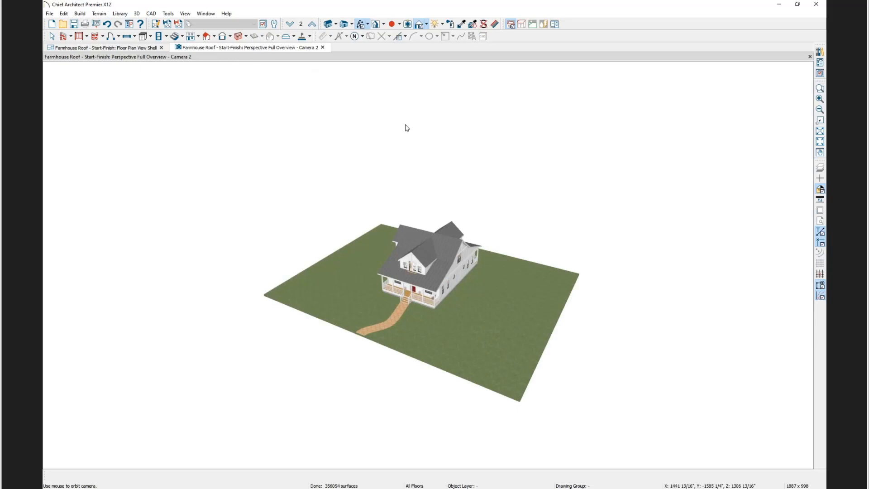
drag(246, 48, 674, 221)
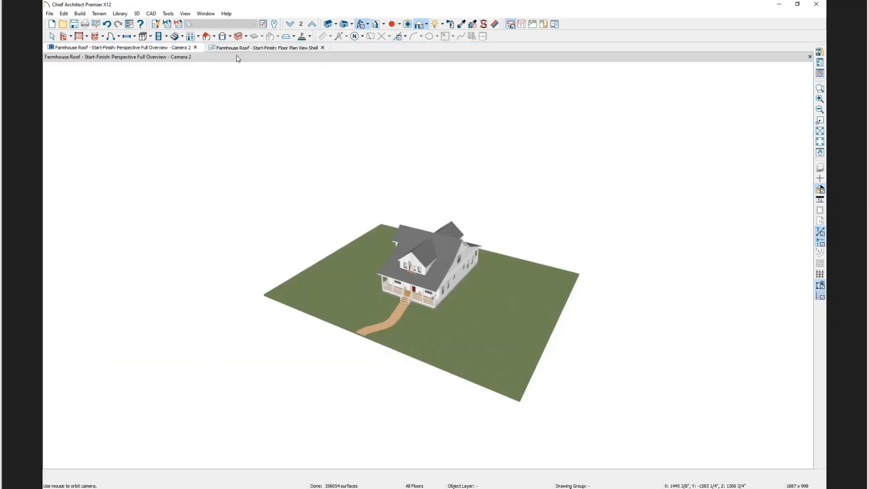
drag(170, 54, 727, 212)
click(819, 88)
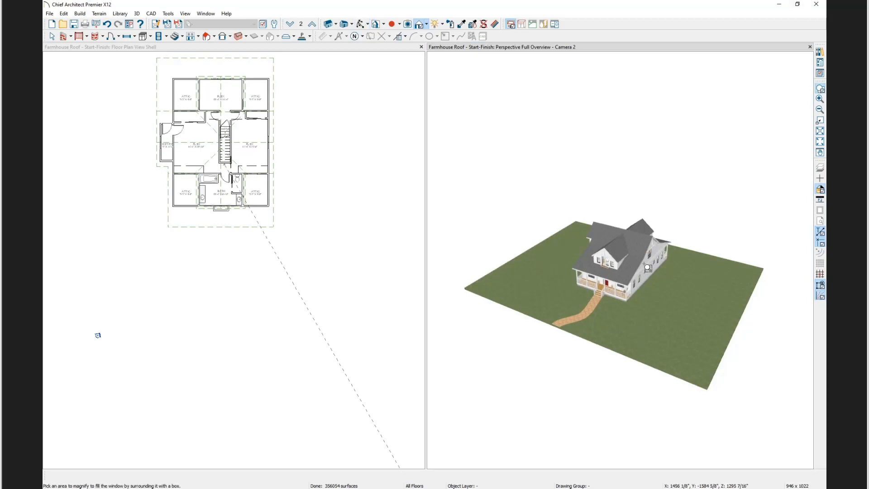
drag(645, 260, 540, 325)
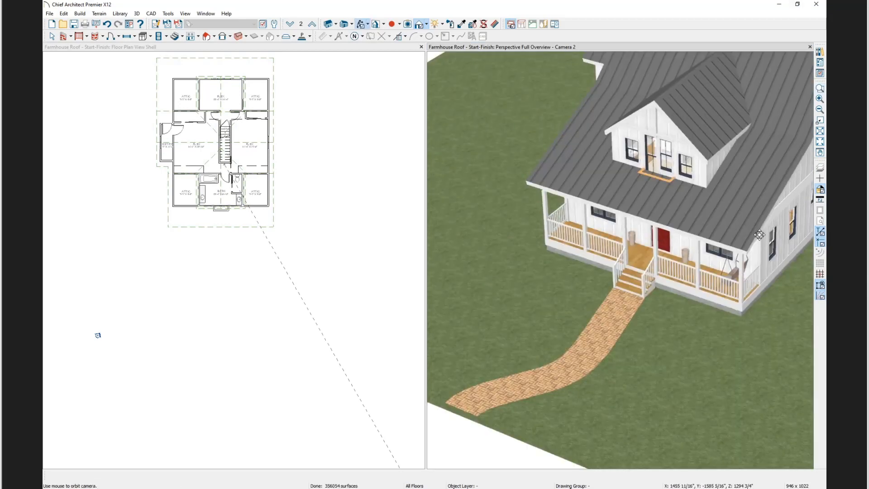
drag(726, 313, 651, 291)
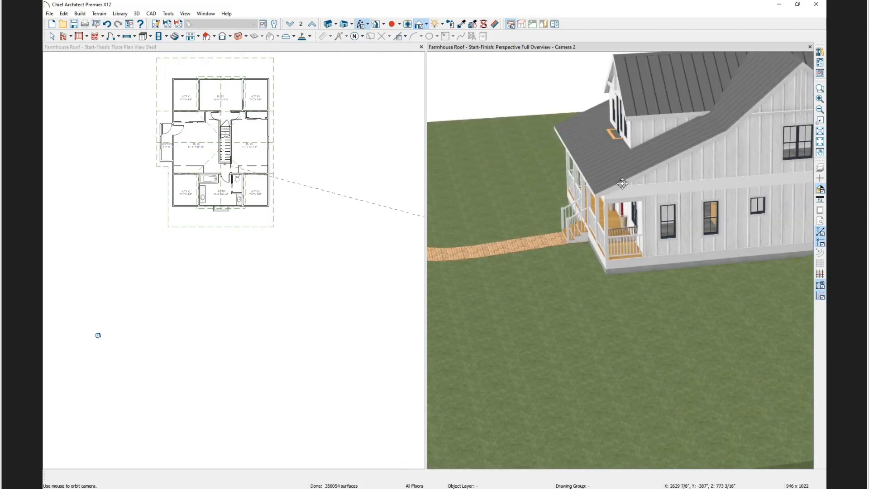
- Duplicate the large front roof plane over the porch in its original position and simplify the copy's outline
click(819, 88)
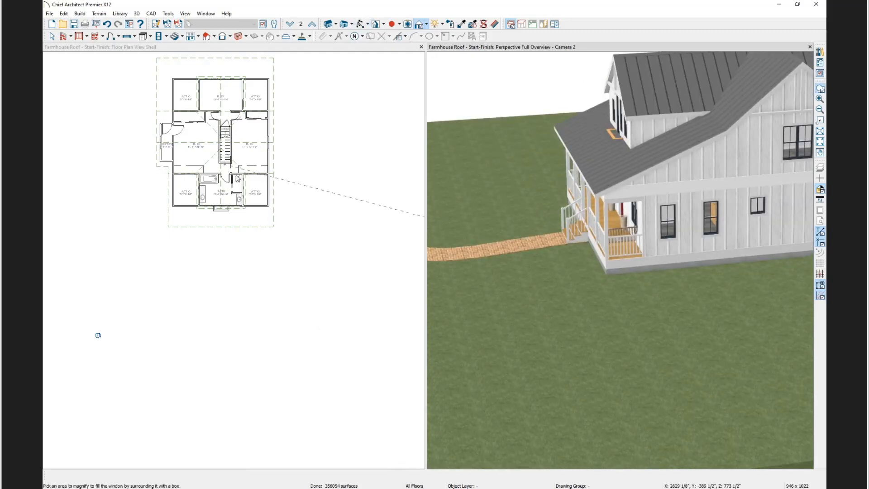
click(243, 49)
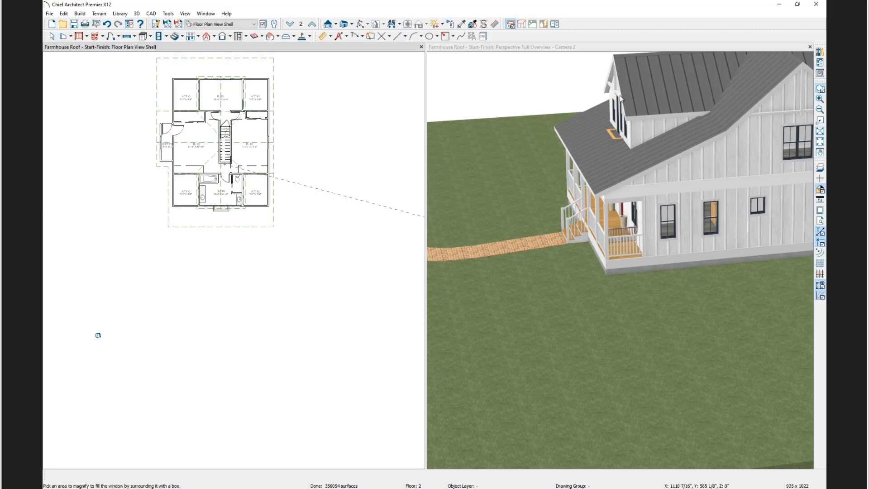
drag(289, 118, 97, 263)
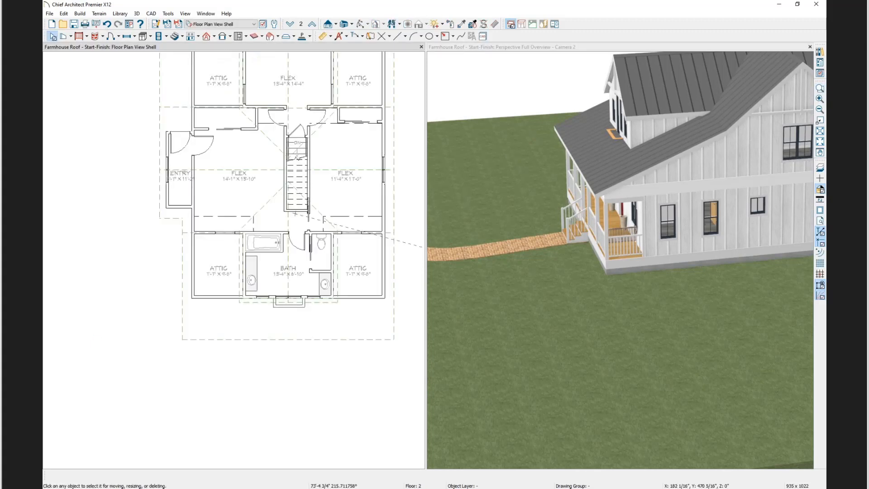
click(287, 339)
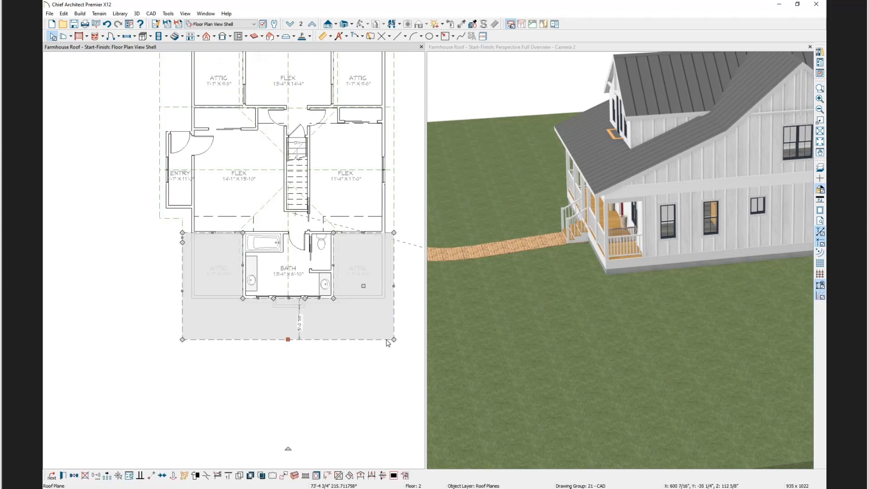
click(74, 475)
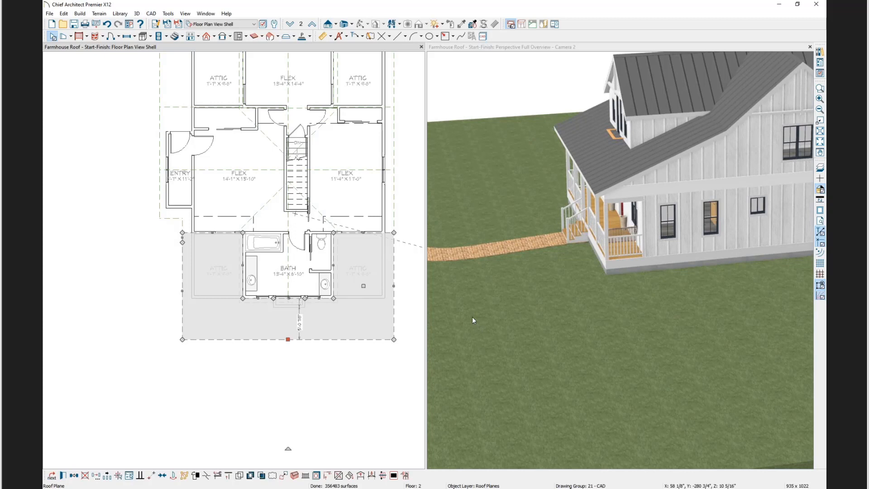
click(284, 479)
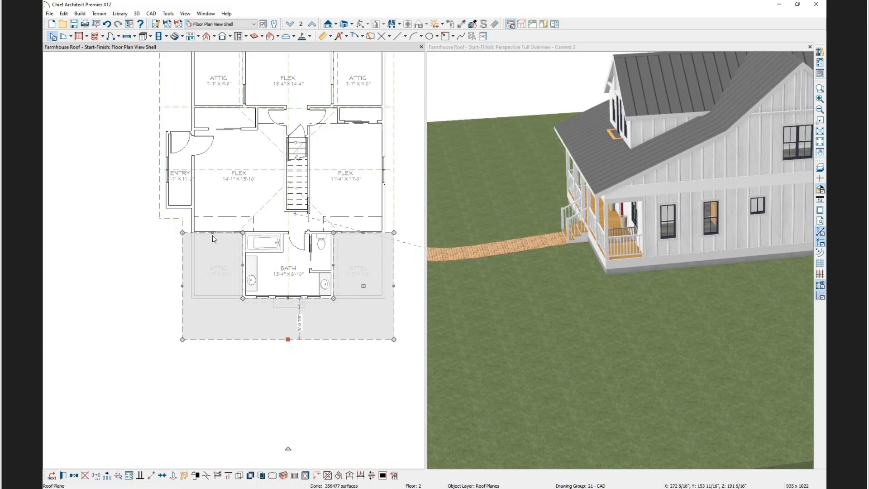
- Bring the upper edges of the copied roof plane down to the front wall line and simplify them into one straight edge
drag(235, 233, 263, 298)
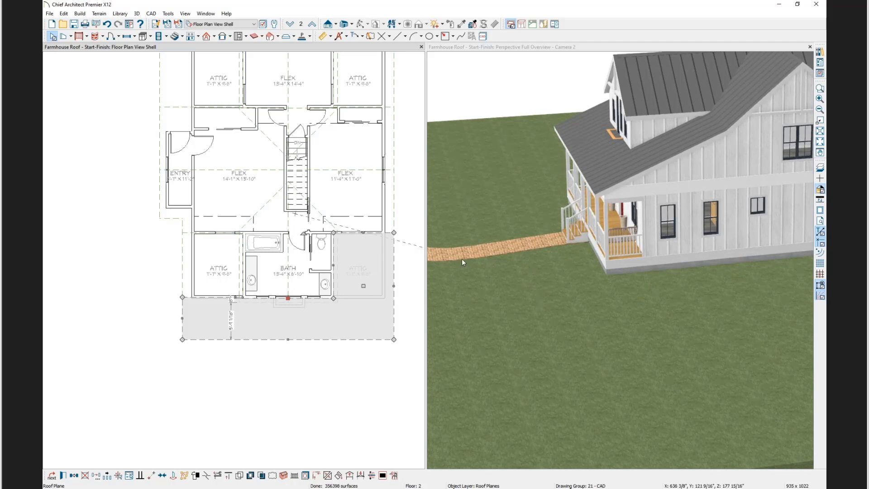
drag(363, 232, 363, 297)
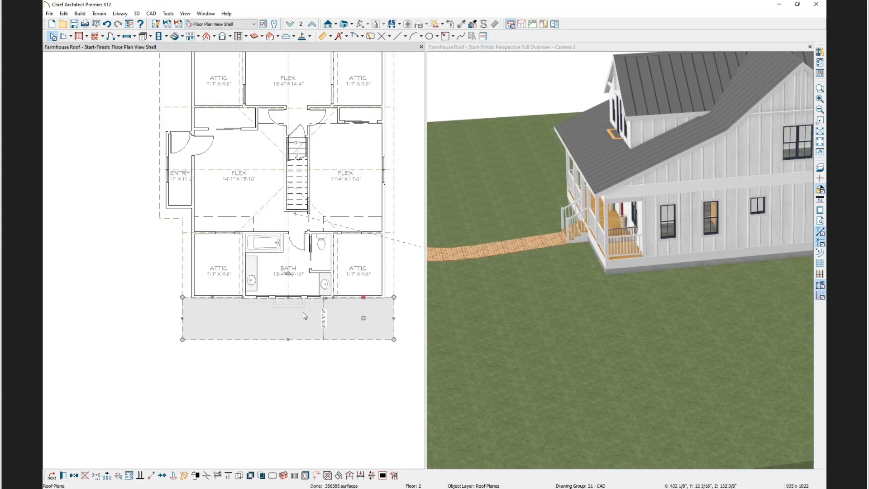
scroll(304, 316, up, 5)
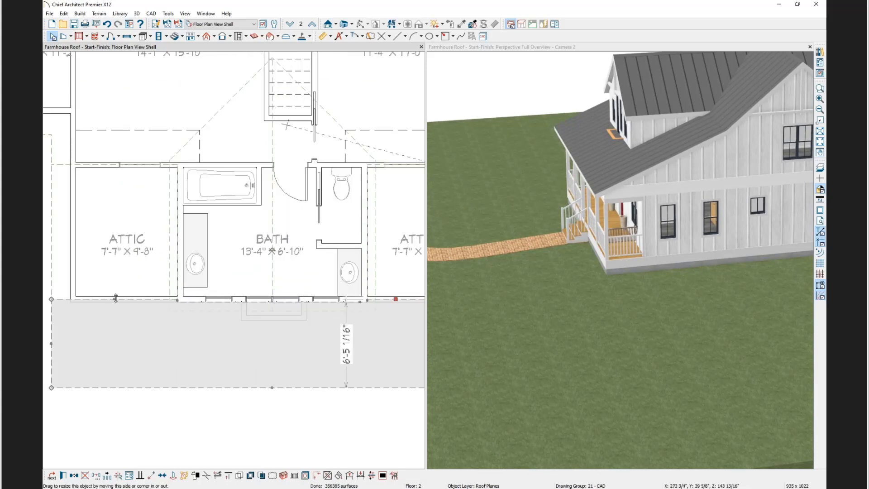
drag(116, 298, 181, 302)
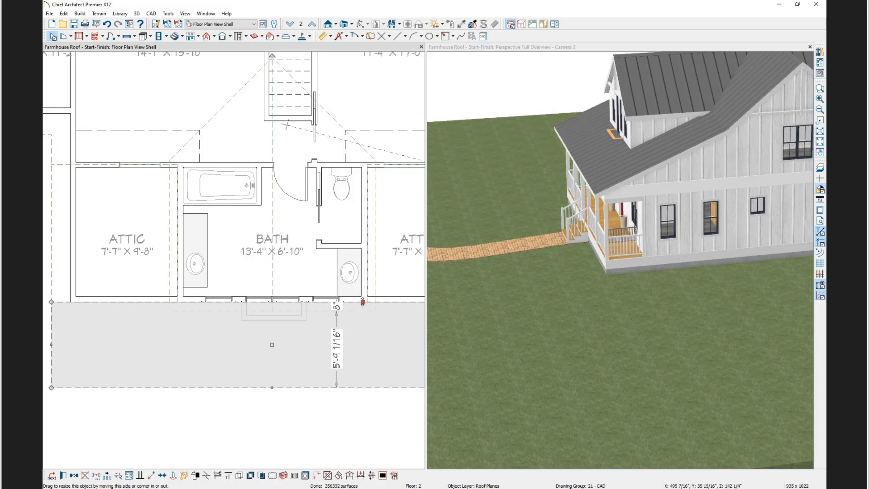
click(207, 476)
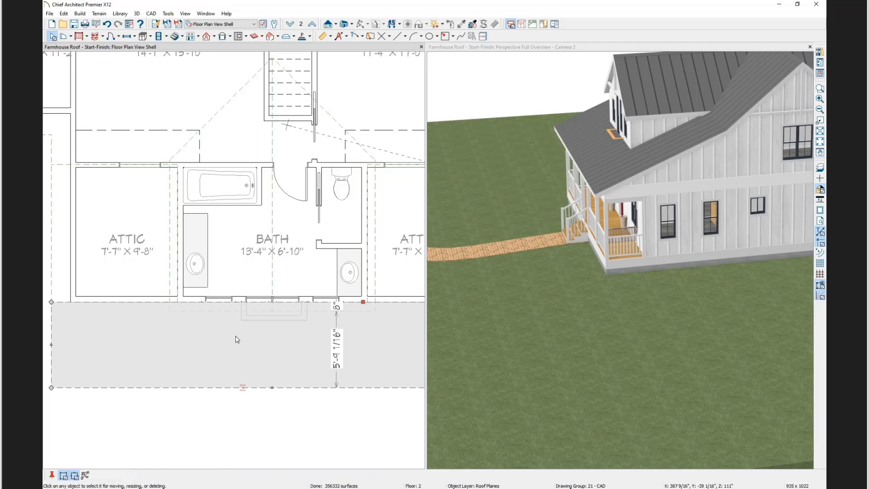
click(177, 302)
click(231, 399)
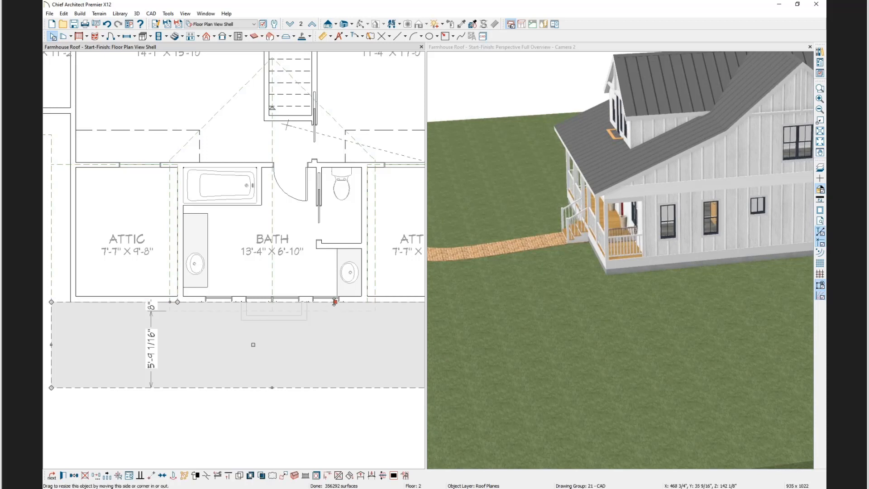
mouse_move(335, 302)
mouse_down()
mouse_move(332, 330)
mouse_move(330, 302)
mouse_up()
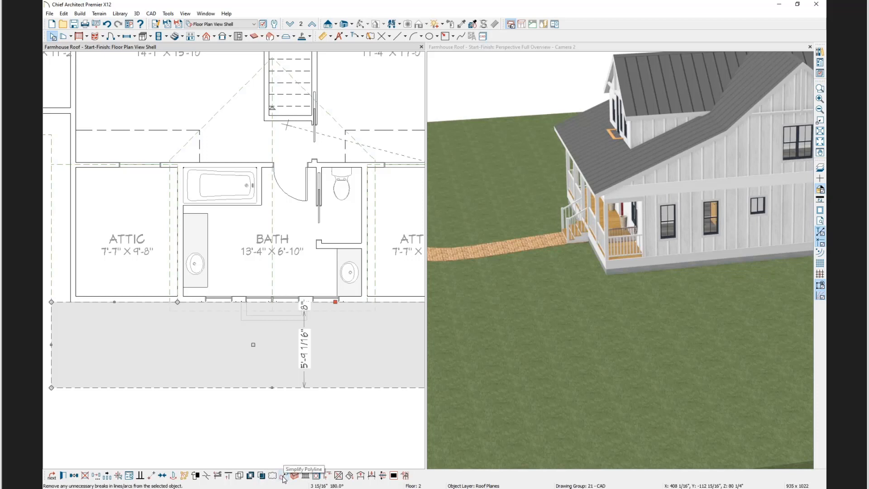
click(283, 475)
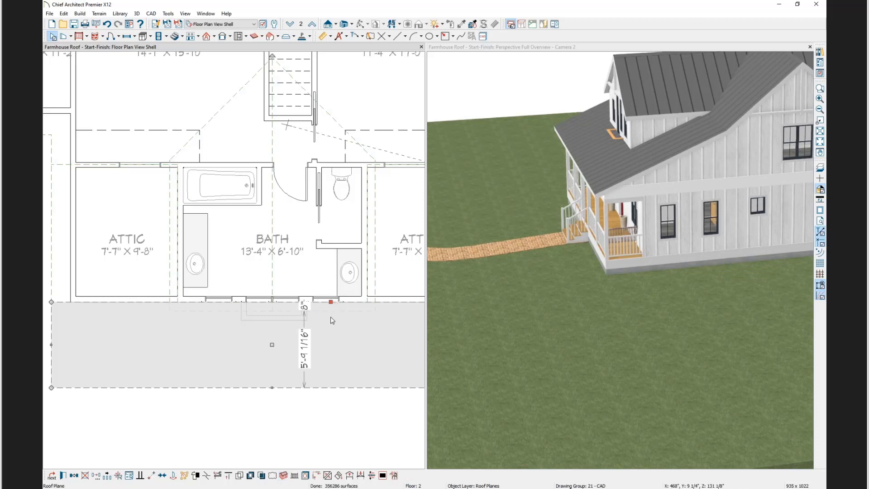
- Reduce the copied roof plane to a strip along the front eave with a depth of 18 inches
drag(329, 307, 329, 360)
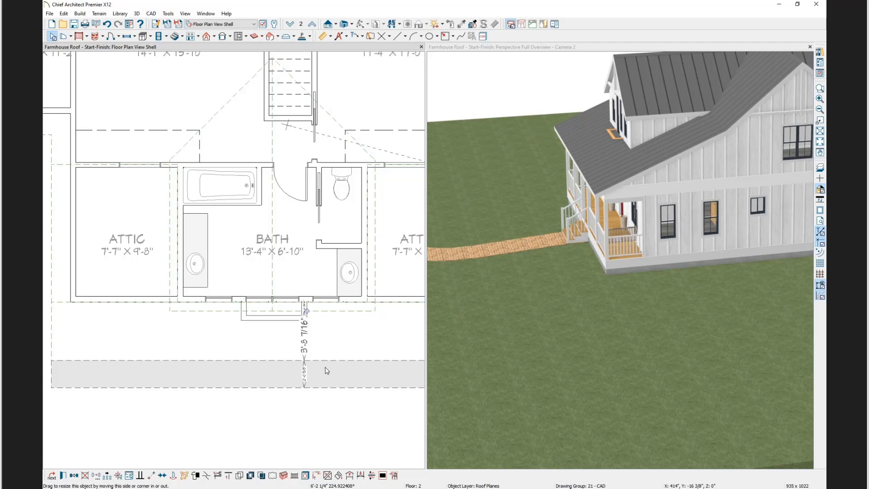
click(325, 369)
click(304, 374)
text(18)
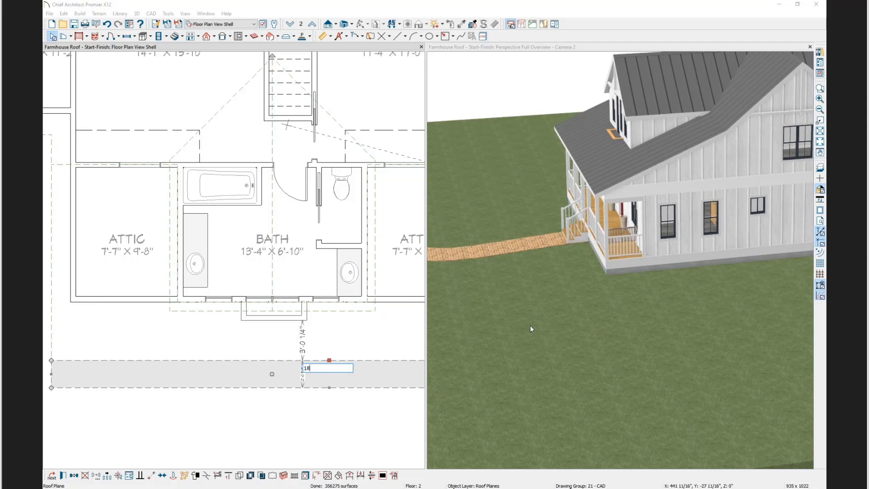
key(Return)
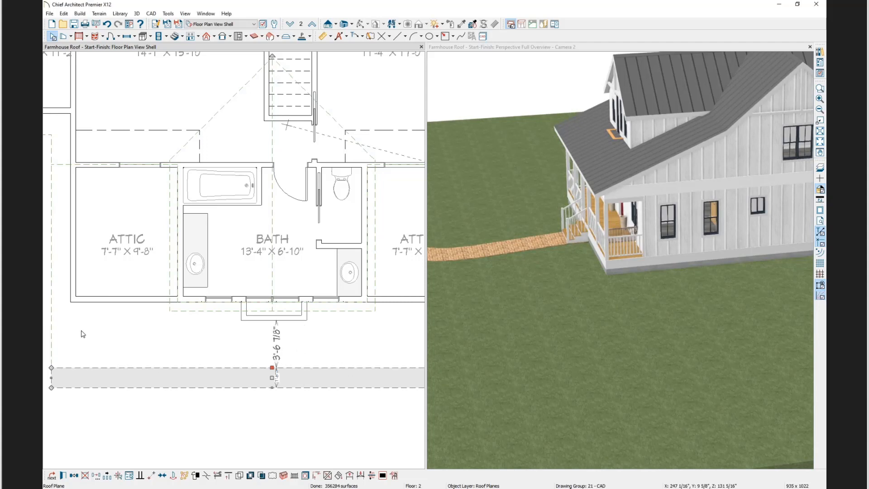
- Pull the eave edge of the original front roof plane back to meet the upper edge of the eave strip
click(51, 330)
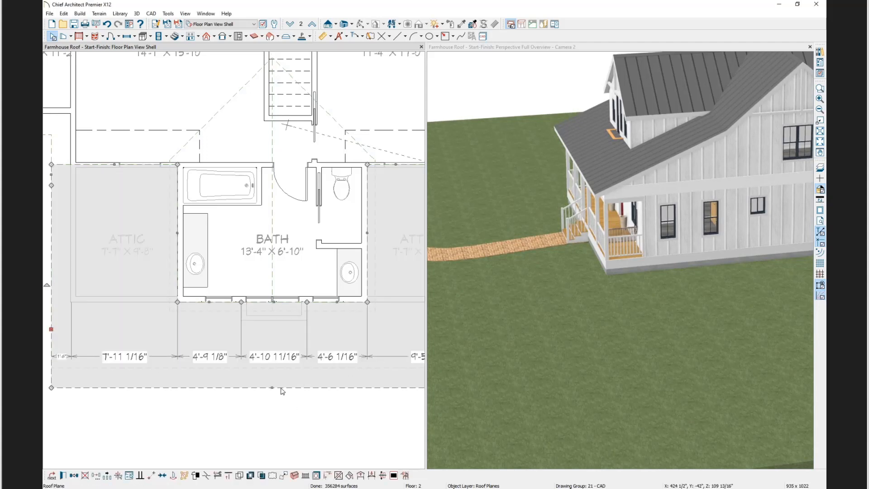
drag(271, 388, 271, 369)
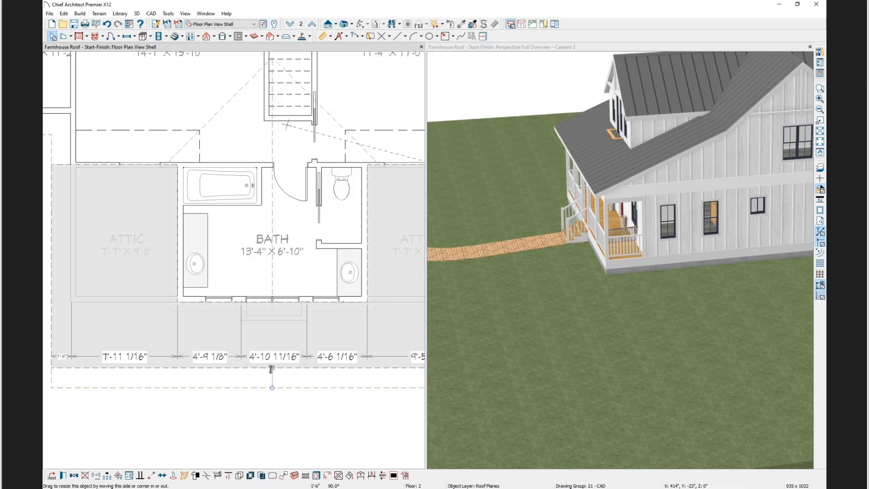
click(271, 369)
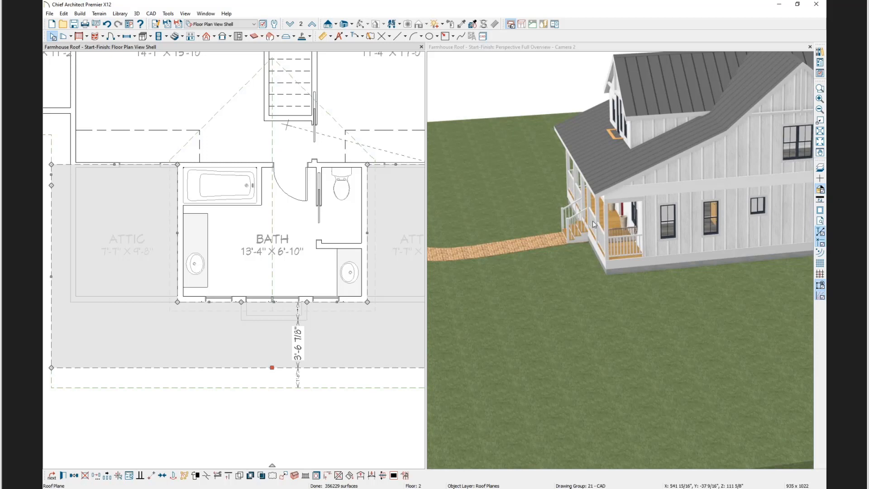
- Enable Curved Roof in the front eave strip's roof plane specification and lock its pitch
click(362, 389)
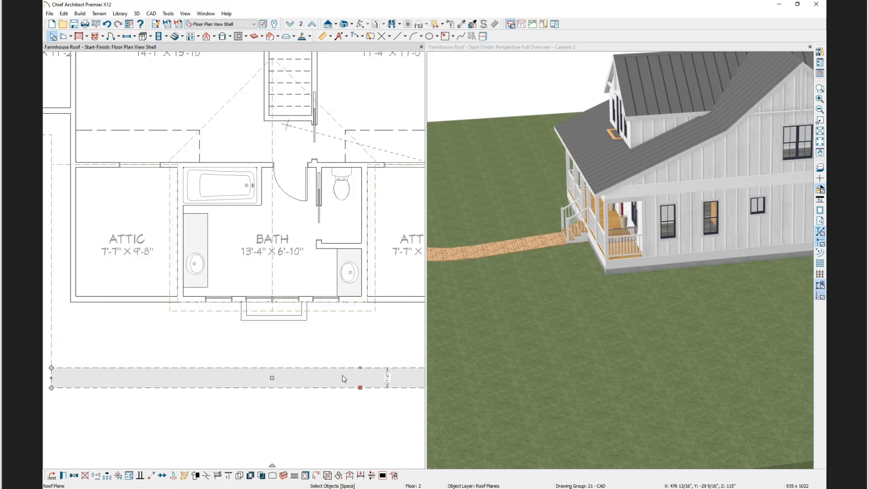
click(64, 478)
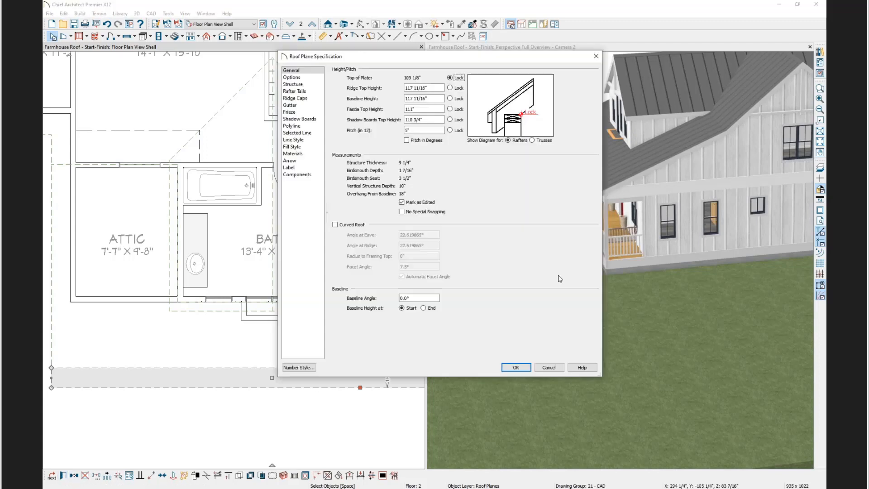
click(335, 224)
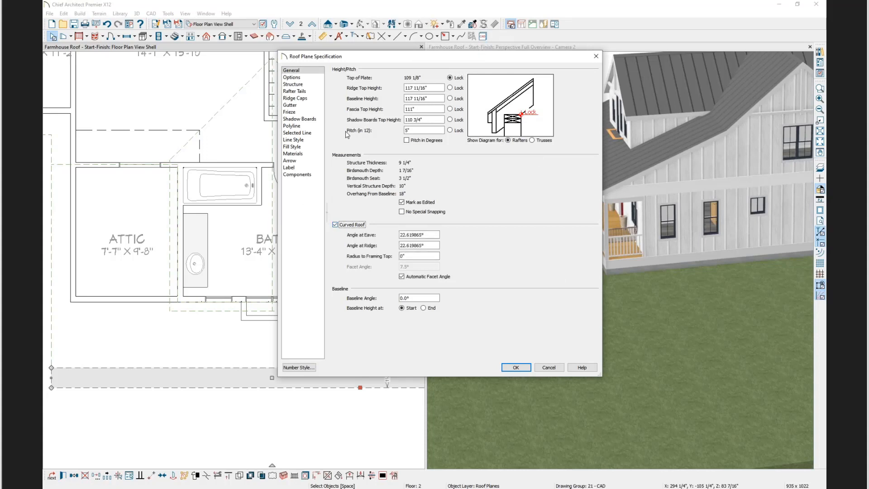
click(450, 130)
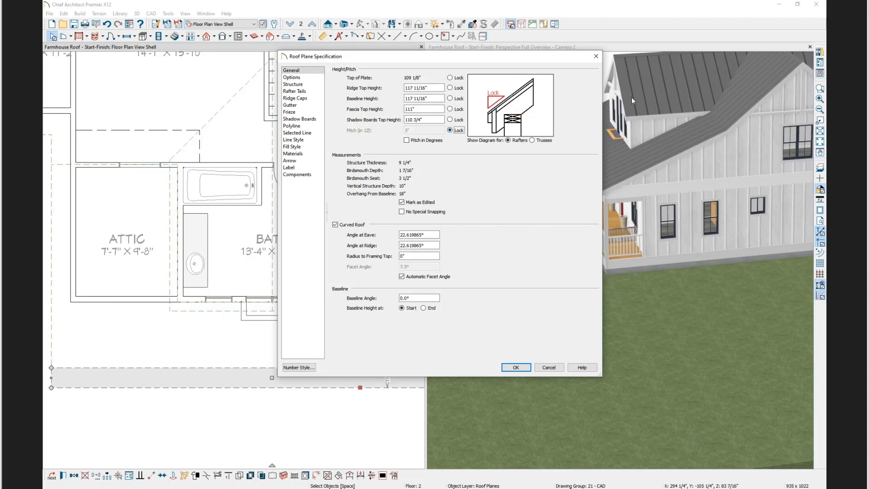
drag(548, 60, 350, 51)
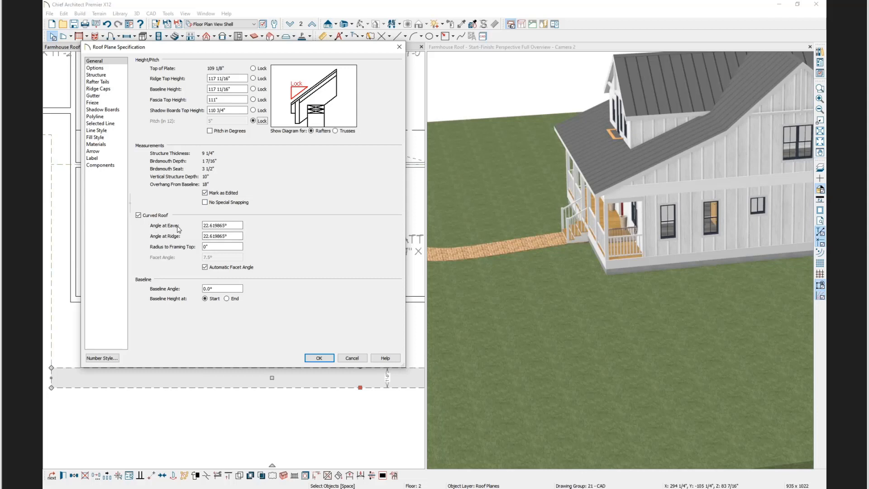
- Set the eave strip's angle at eave to 15°, apply the change, and inspect the curved eave in the perspective view
drag(231, 225, 202, 225)
text(15)
click(236, 236)
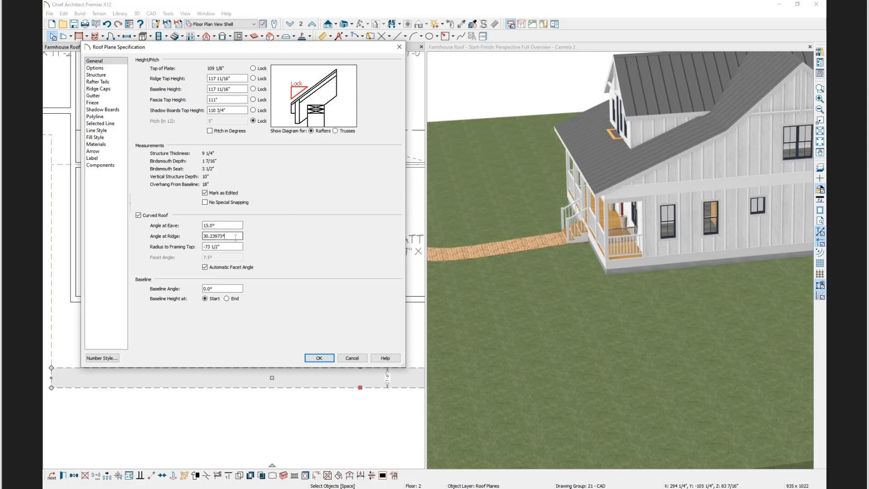
click(319, 358)
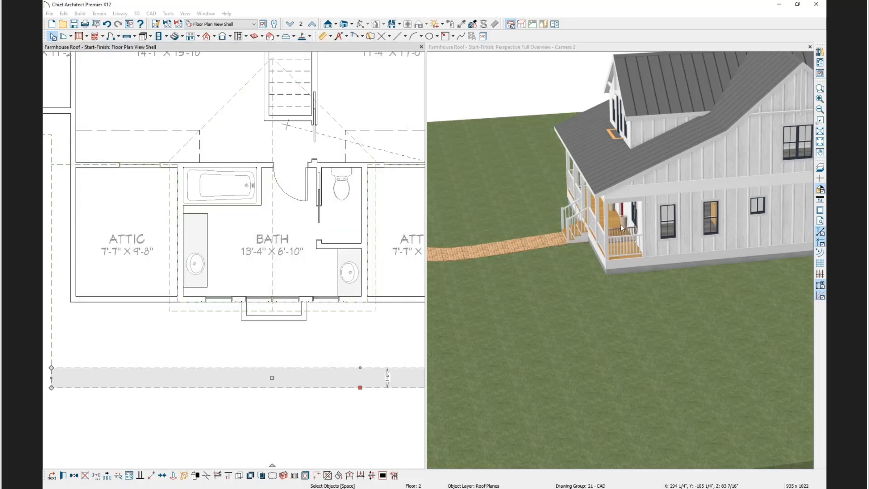
scroll(605, 191, up, 5)
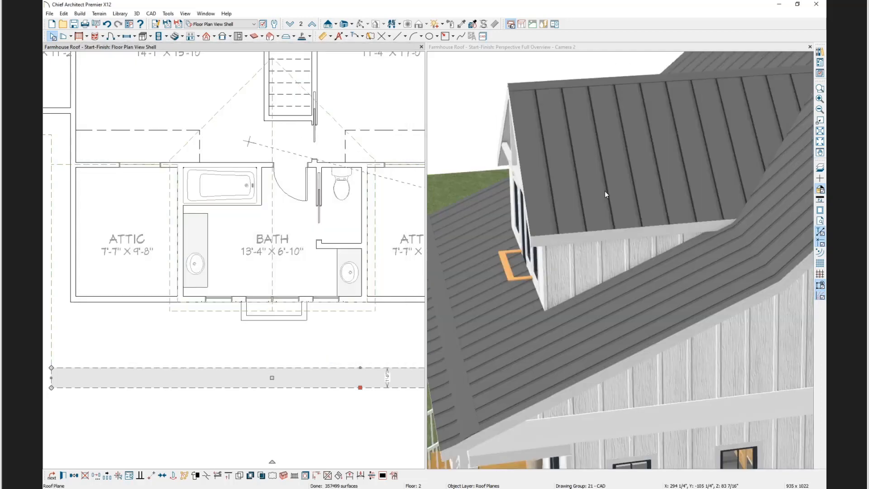
scroll(605, 191, down, 5)
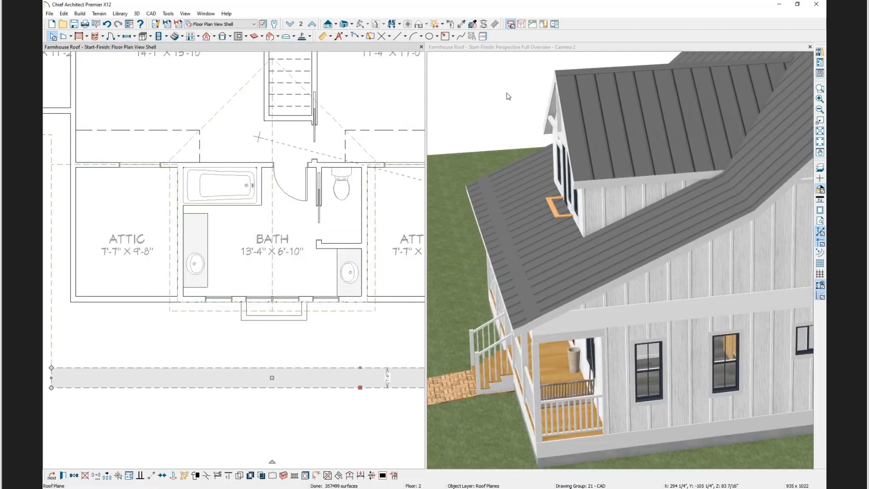
- Check the curved eave from the side, and pull the front eave strip's outer edge outward to a depth of about 2'-4 1/2"
click(488, 61)
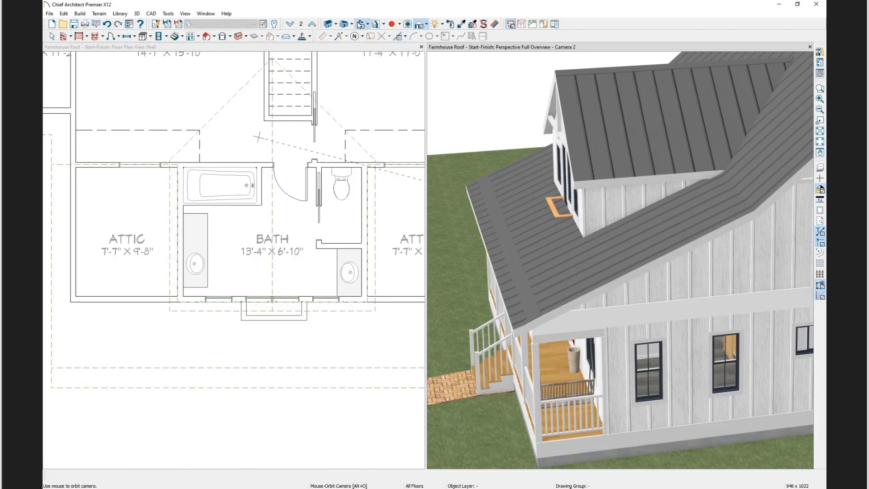
click(360, 25)
drag(551, 375, 536, 343)
scroll(518, 219, up, 3)
middle_drag(509, 310, 561, 293)
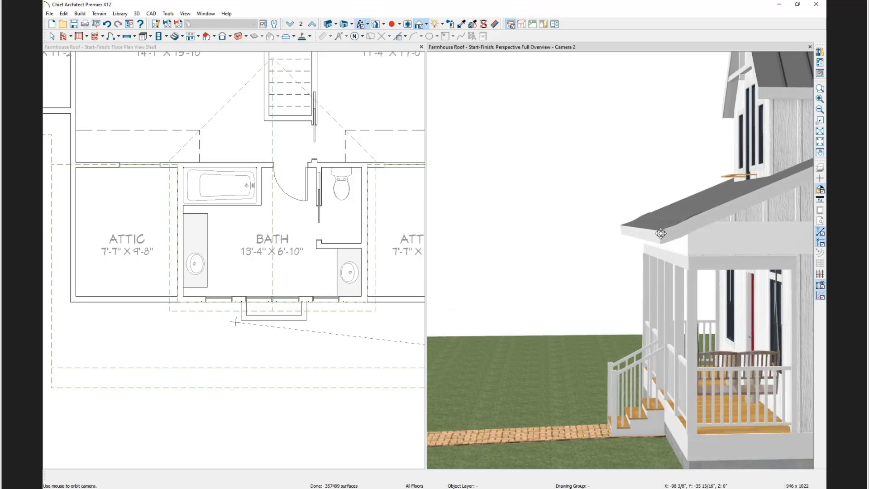
click(51, 37)
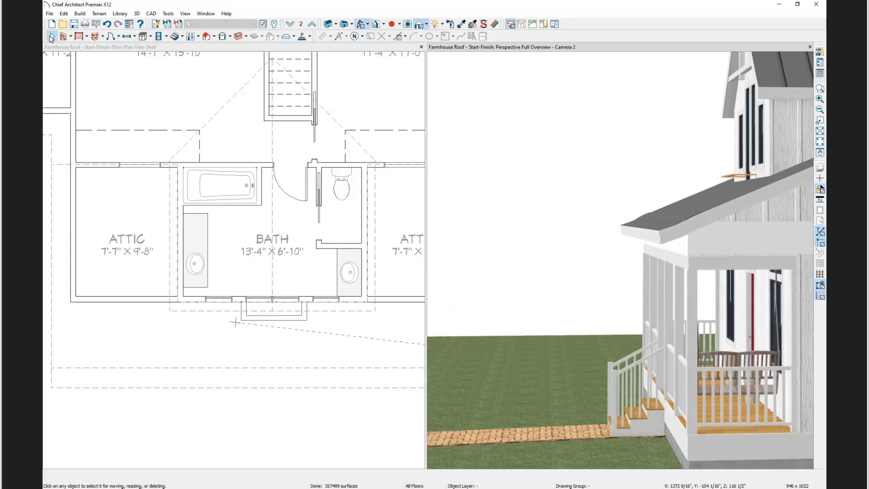
click(397, 388)
drag(395, 388, 392, 398)
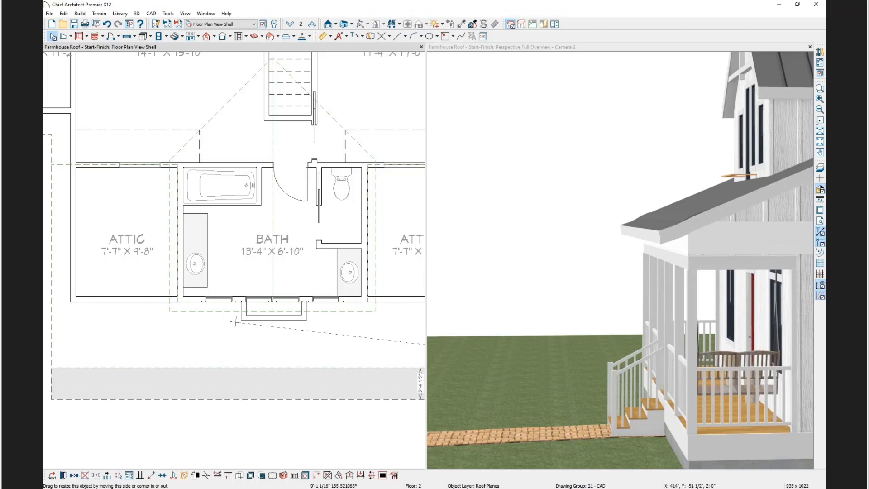
- Lock the front eave strip's pitch and set its curved roof angle at eave to 25°
double_click(393, 395)
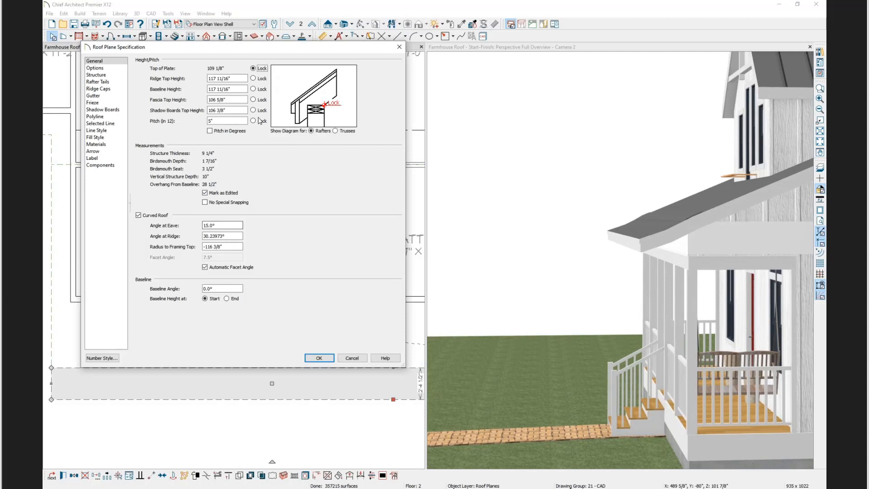
click(253, 120)
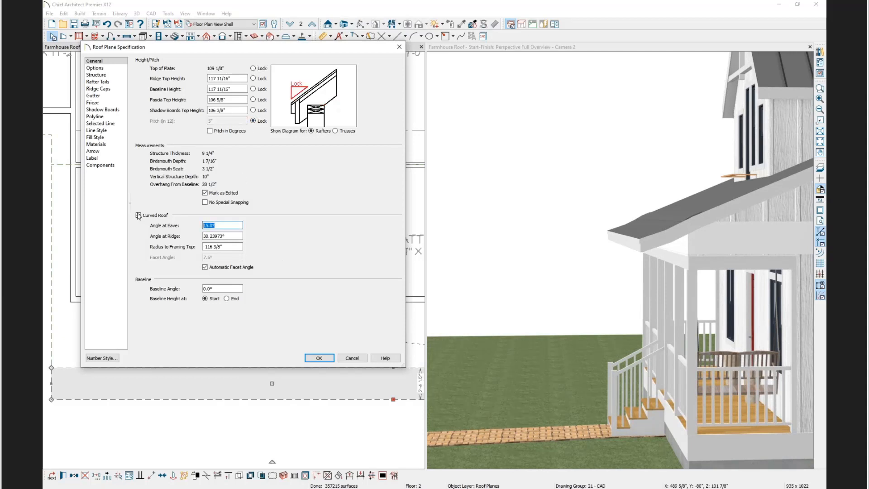
text(25)
click(319, 357)
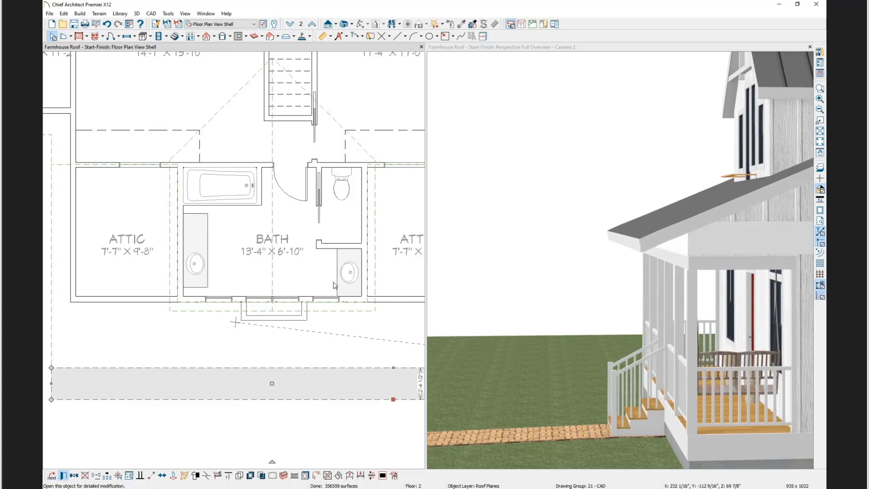
- Set the front eave strip's curved roof angle at eave to 5° and apply the change
key(ctrl+e)
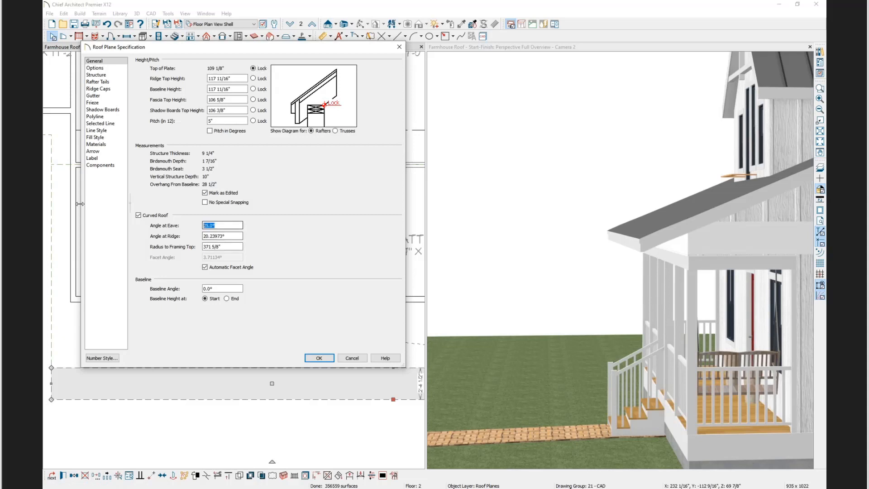
text(5)
click(234, 236)
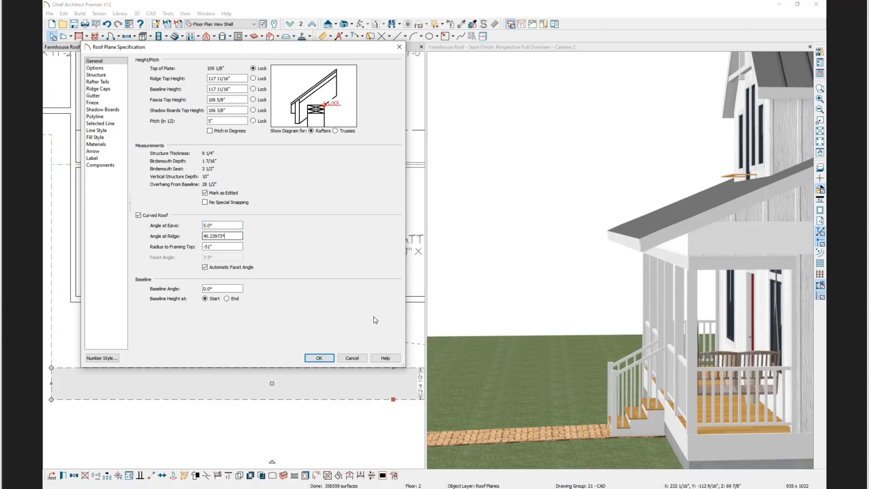
click(319, 357)
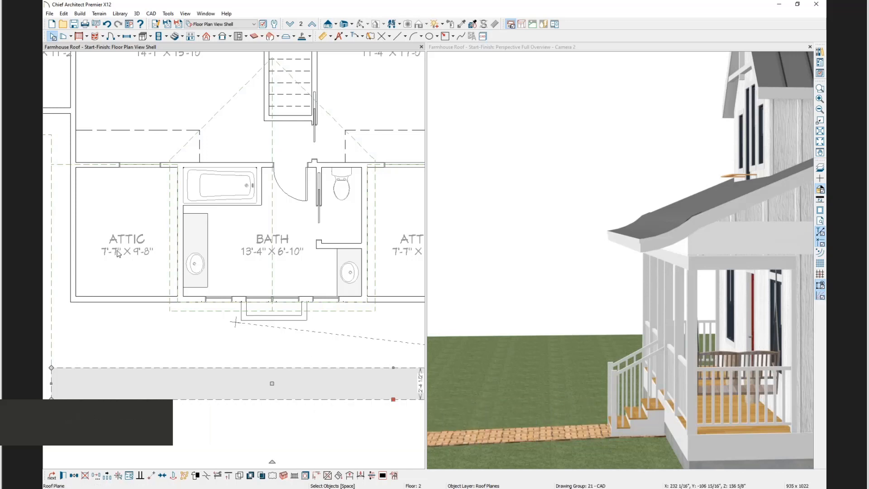
- Extend the original front roof plane's eave edge out to the eave strip's outer edge and delete the curved strip
scroll(215, 188, down, 2)
middle_drag(214, 185, 227, 268)
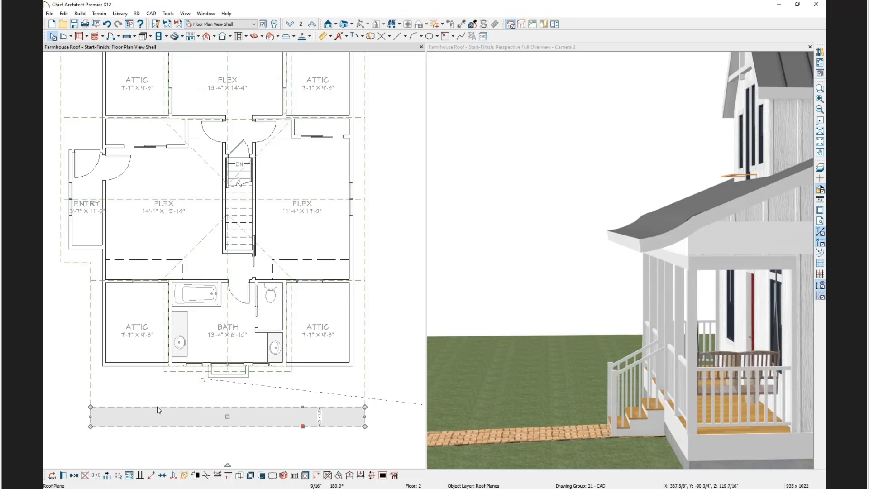
click(120, 406)
click(96, 402)
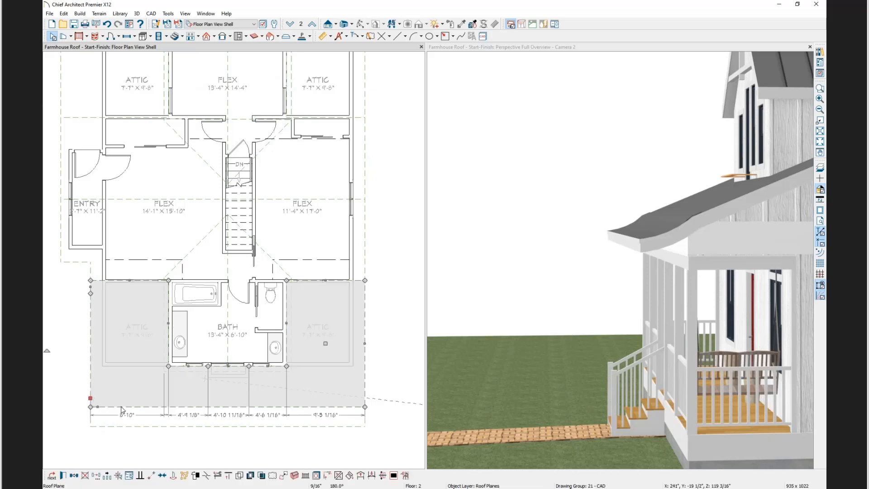
drag(97, 410, 100, 426)
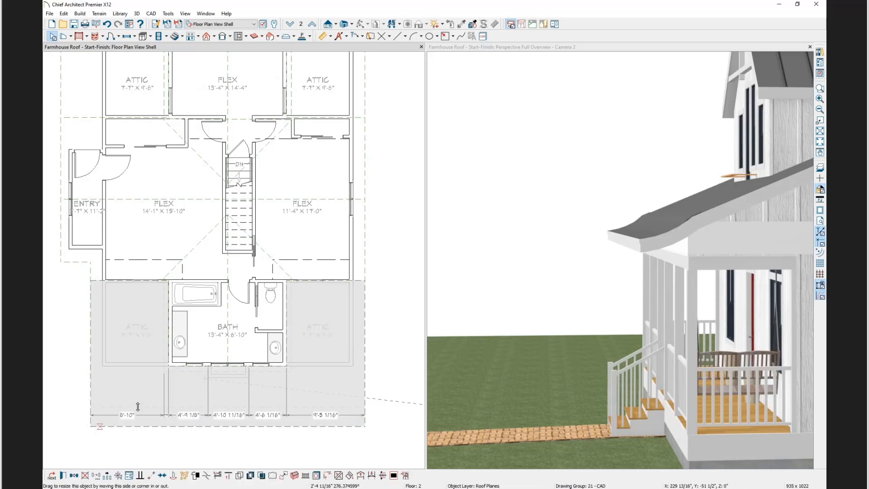
right_click(171, 409)
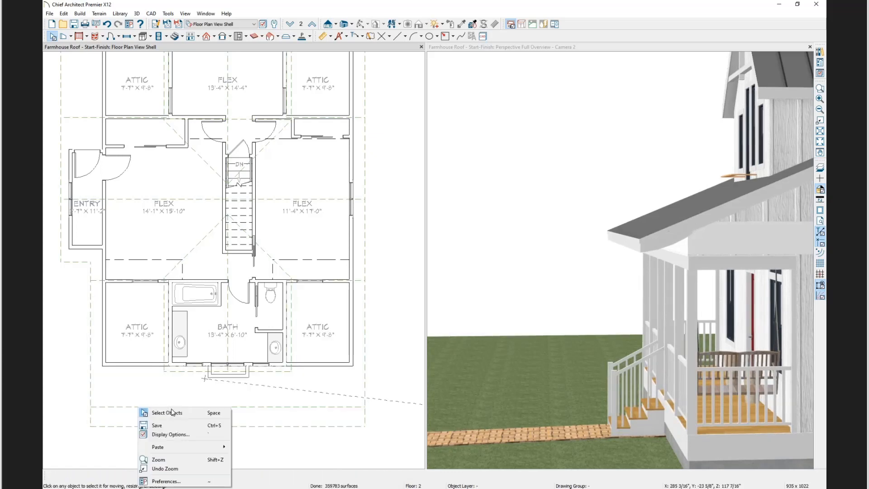
click(172, 412)
click(162, 410)
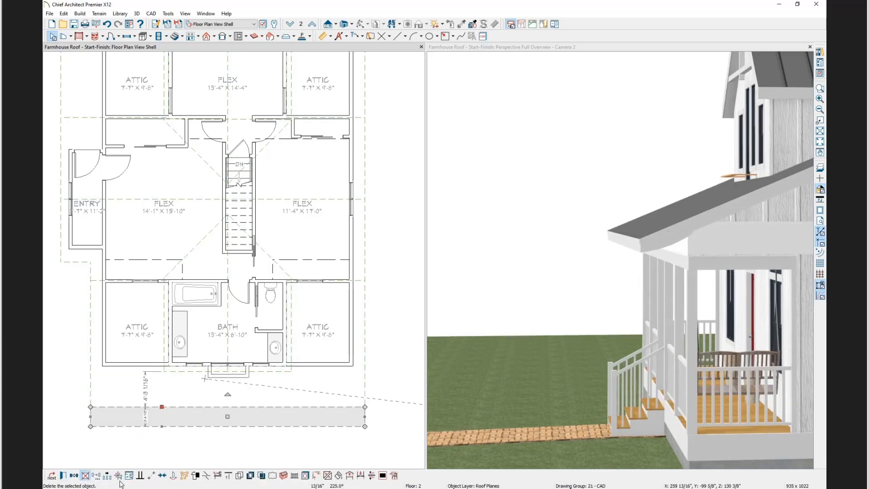
click(85, 476)
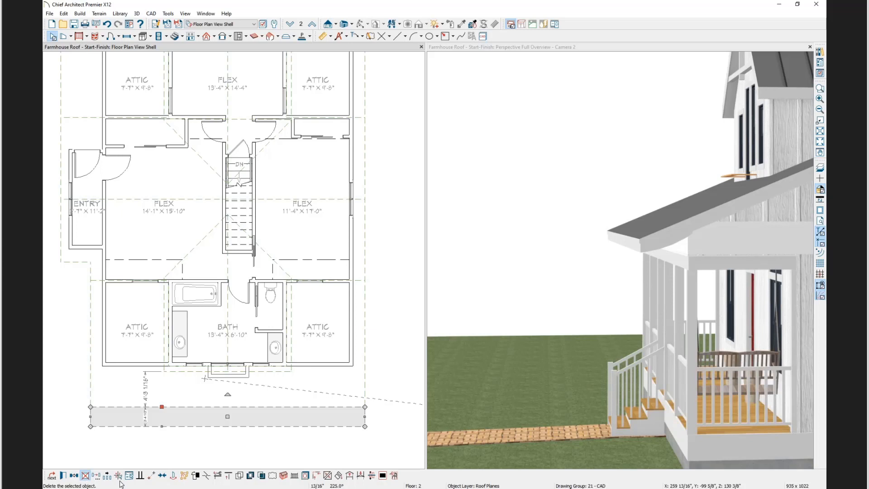
- Delete the three railing walls projecting from the front exterior wall of the second-floor bath
click(209, 376)
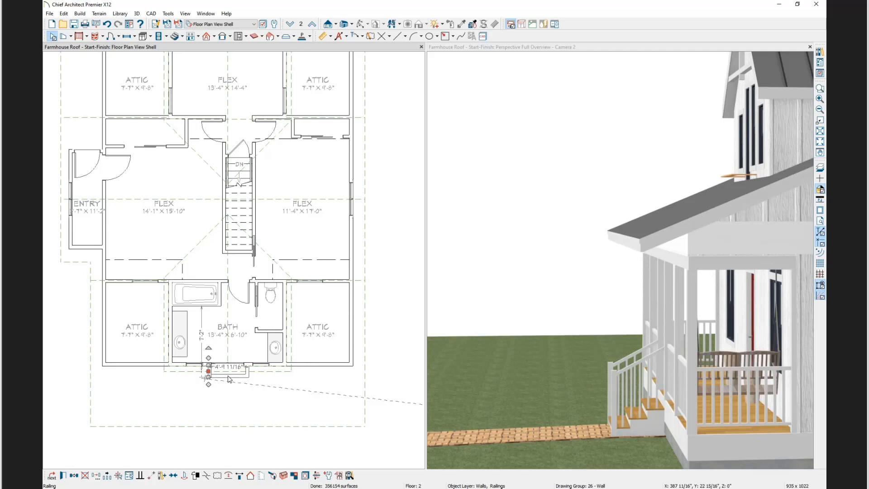
key(Delete)
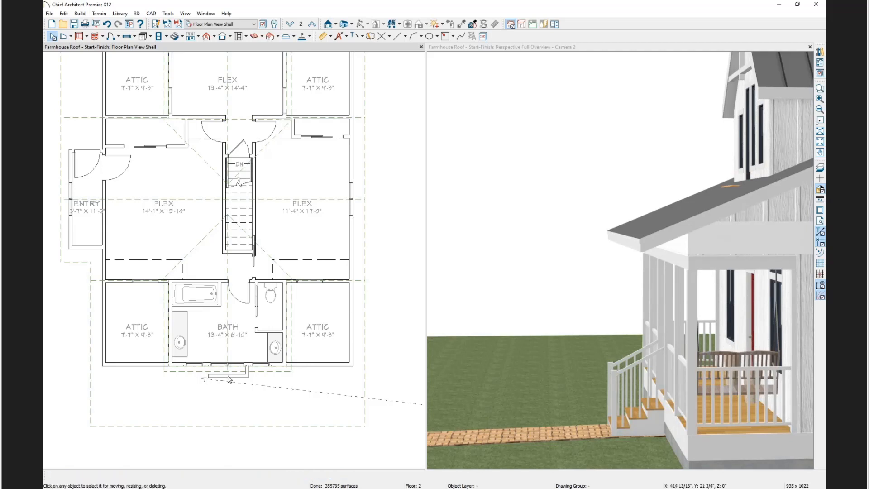
click(229, 377)
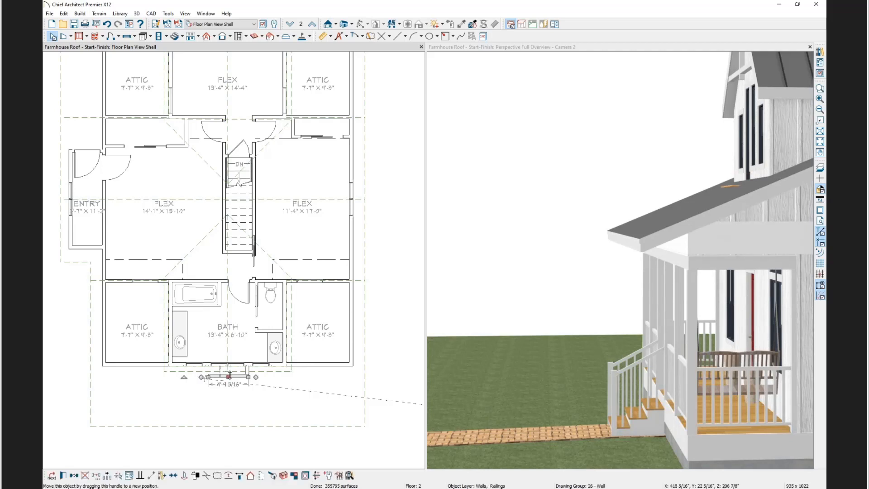
key(Delete)
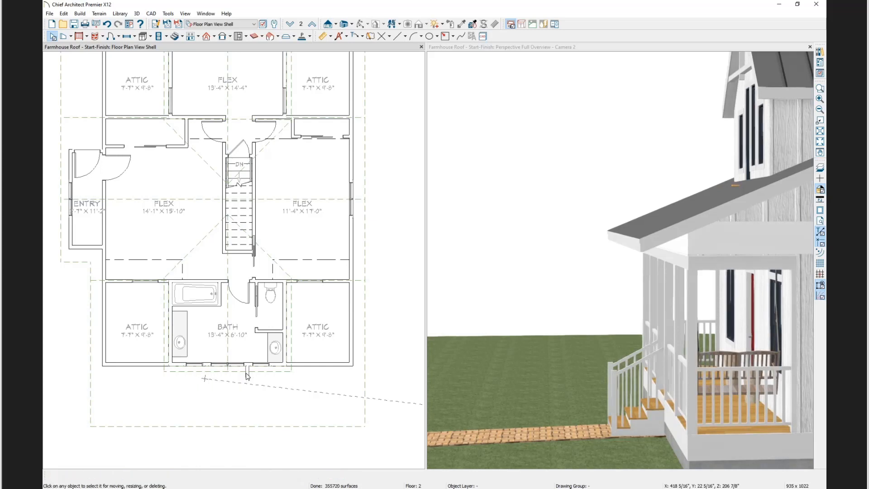
click(247, 374)
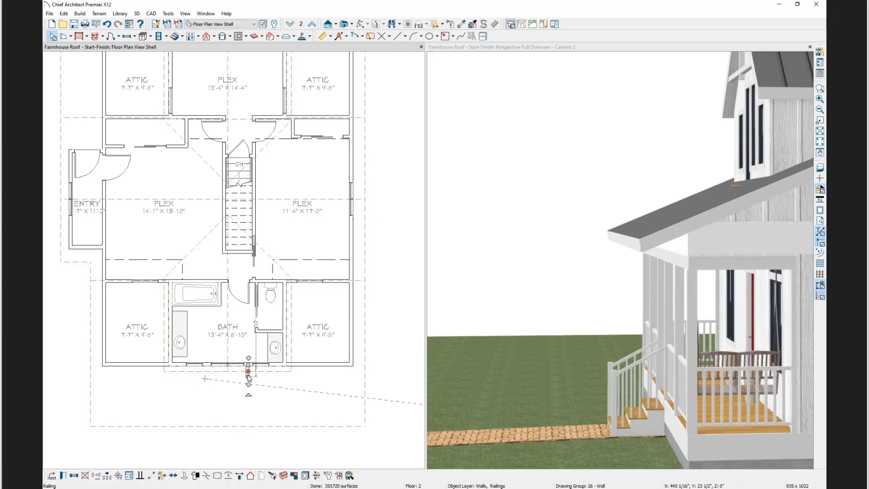
key(Delete)
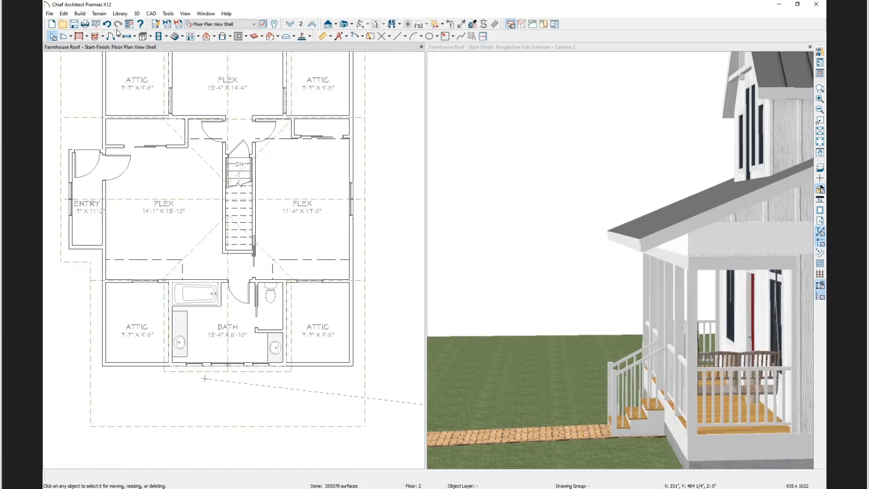
- Switch to the Dutch Colonial Gambrel Roof plan, create a Perspective Full Overview, and examine the house from the front and dormer side
double_click(229, 47)
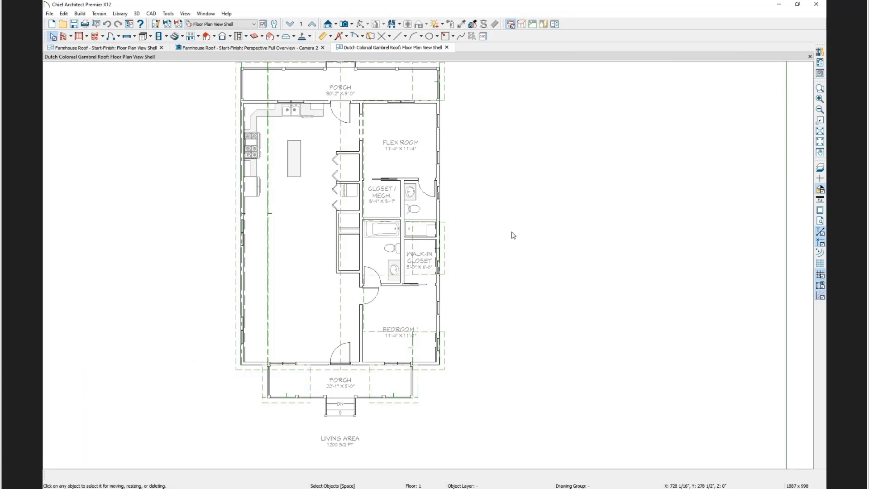
middle_drag(554, 240, 537, 268)
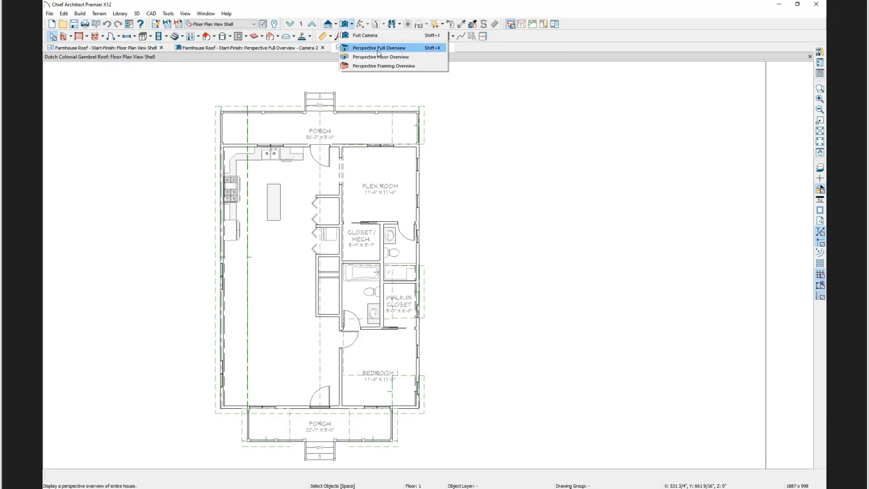
click(379, 48)
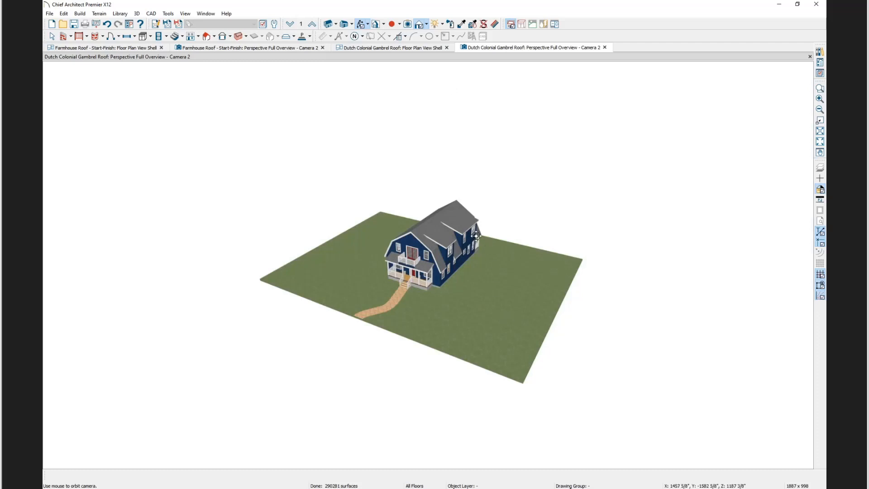
scroll(443, 226, up, 6)
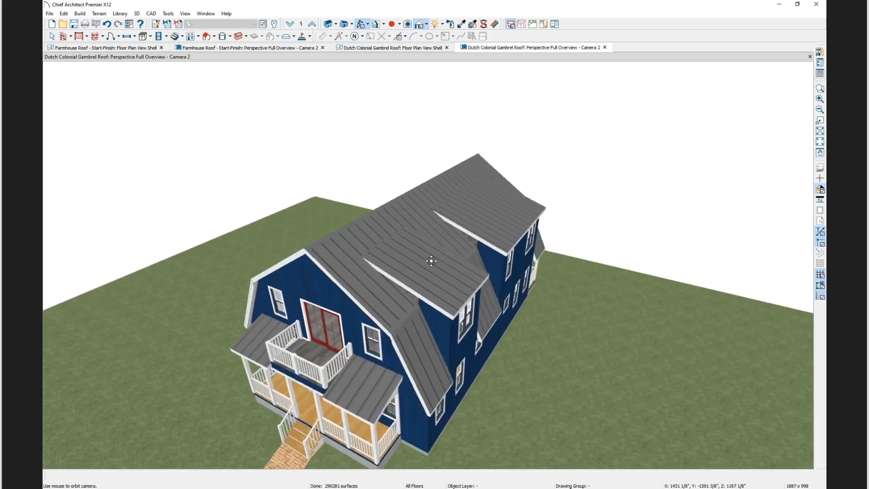
drag(399, 320, 375, 279)
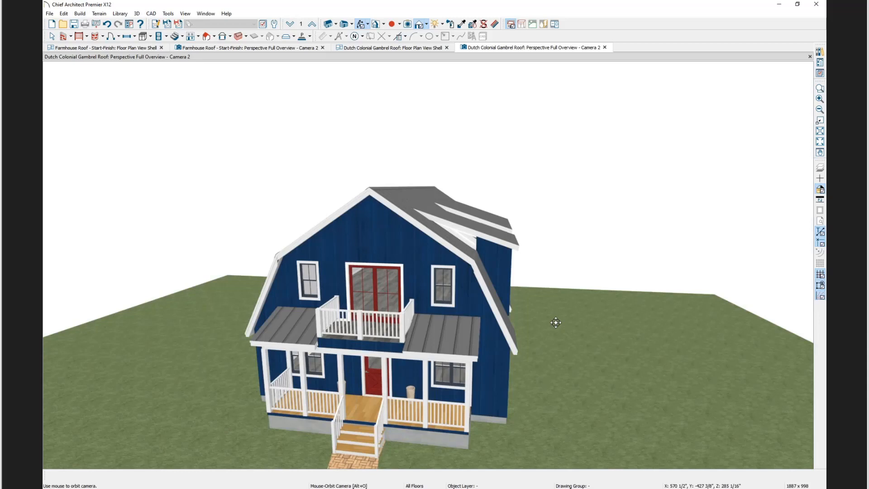
drag(546, 324, 424, 324)
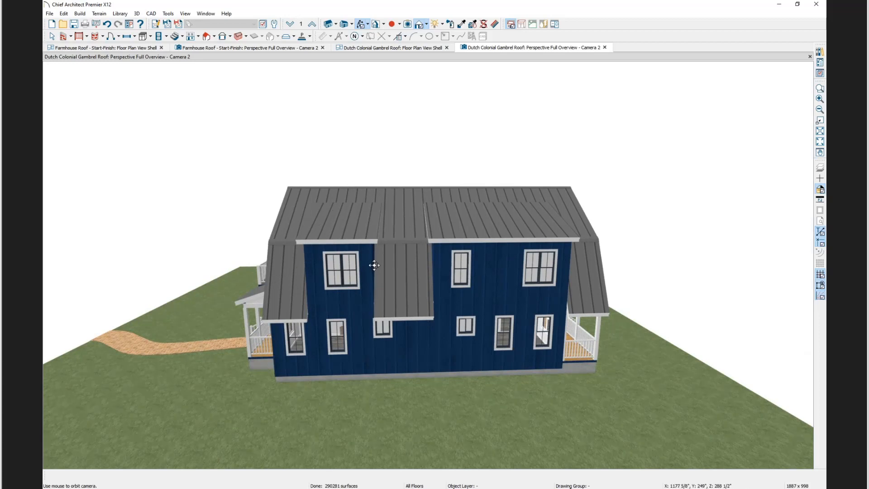
drag(331, 263, 391, 267)
drag(443, 316, 478, 297)
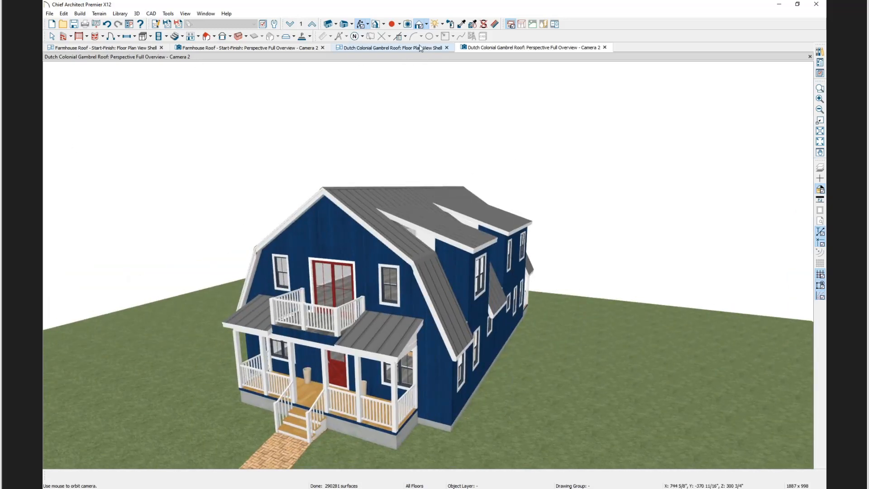
- Review the Roof settings of the kitchen-side exterior wall in the first-floor plan, including its pitch and upper pitch options, without changing them
click(398, 48)
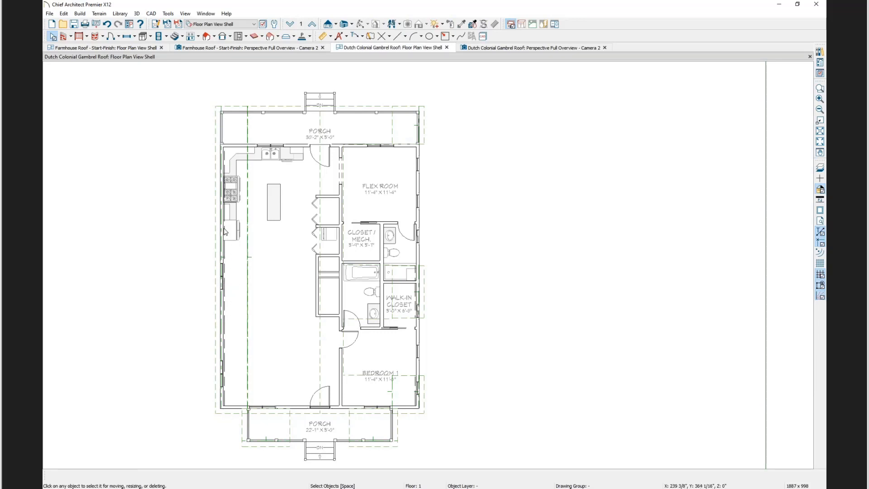
click(221, 256)
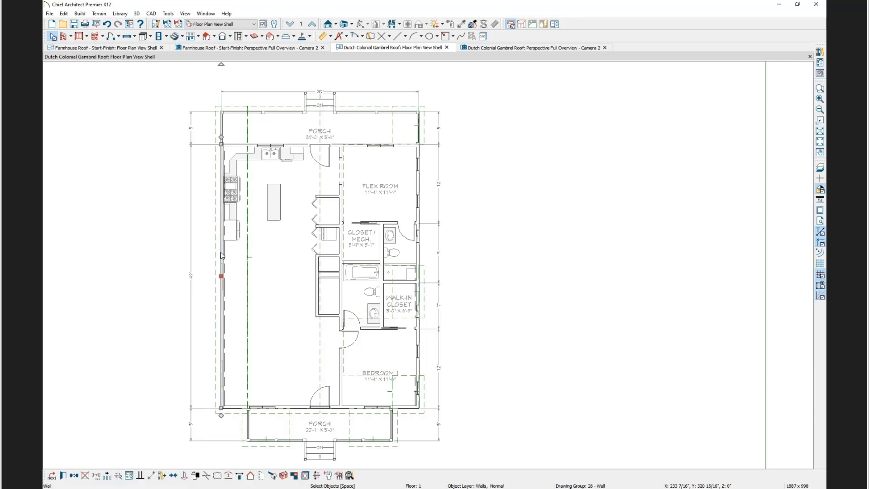
double_click(221, 255)
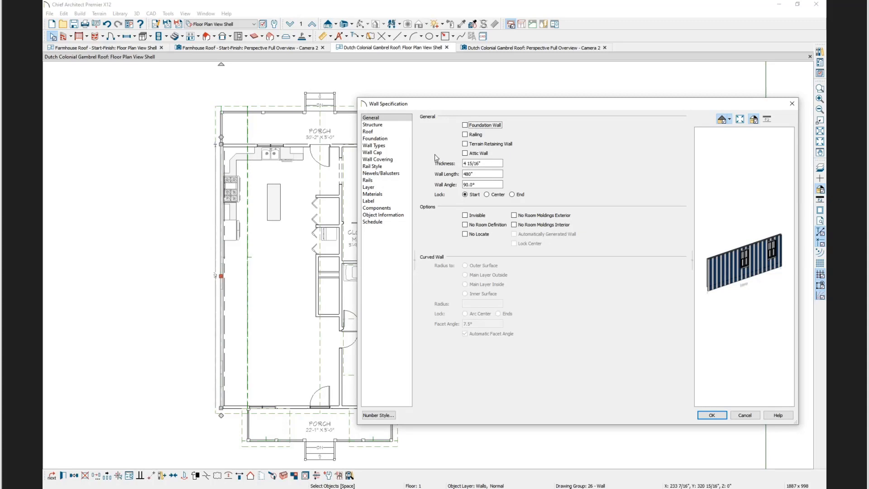
click(369, 132)
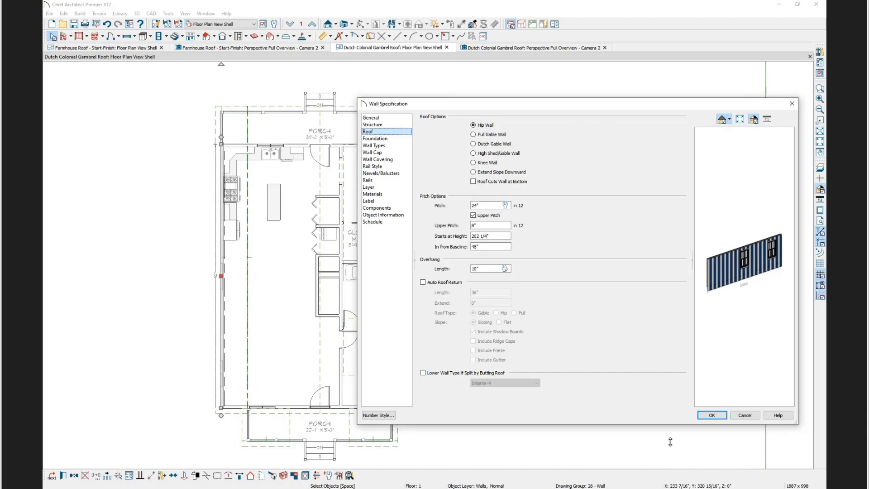
click(745, 415)
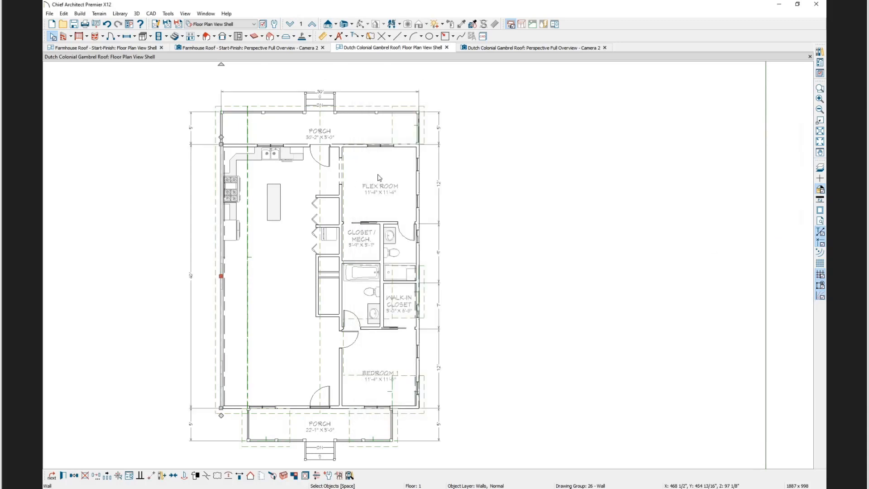
- Go up to the second-floor plan and identify the dormer-side exterior wall and the two dormer rooms inside it
click(311, 24)
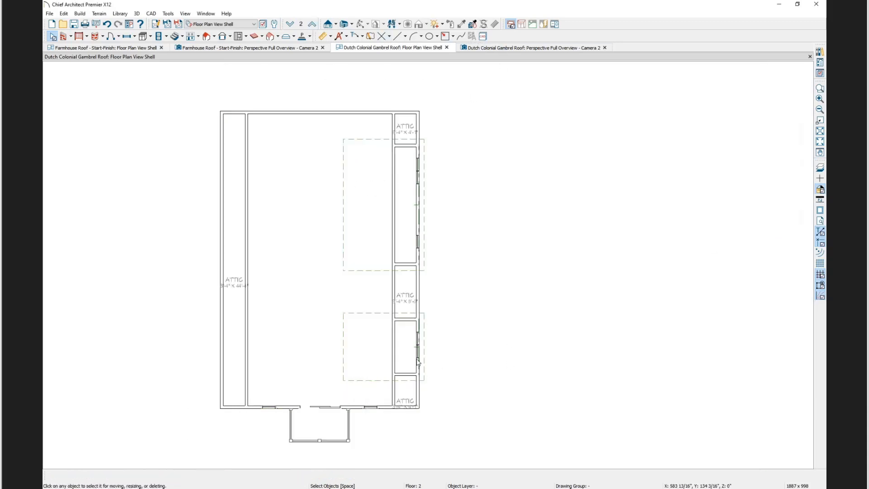
middle_drag(450, 376, 367, 380)
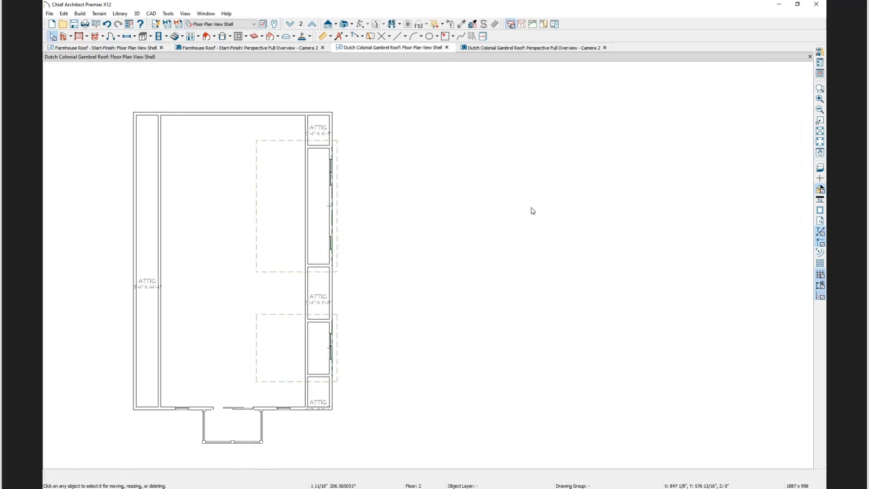
click(331, 299)
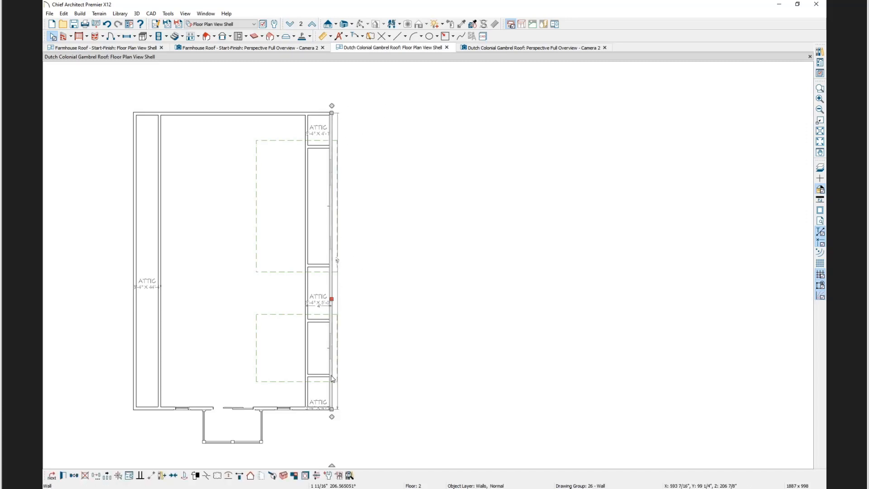
click(315, 206)
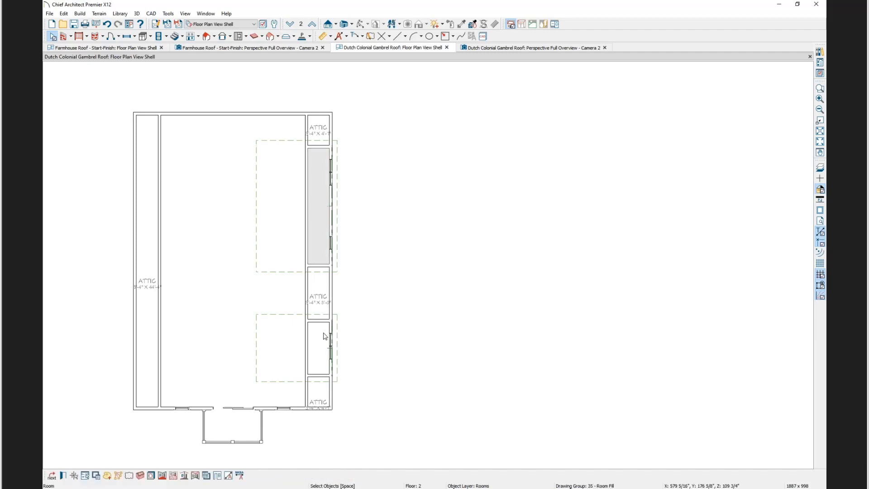
click(322, 348)
- Make the second-floor dormer-side exterior wall a full gable wall and view the dormers beside the plan
click(333, 288)
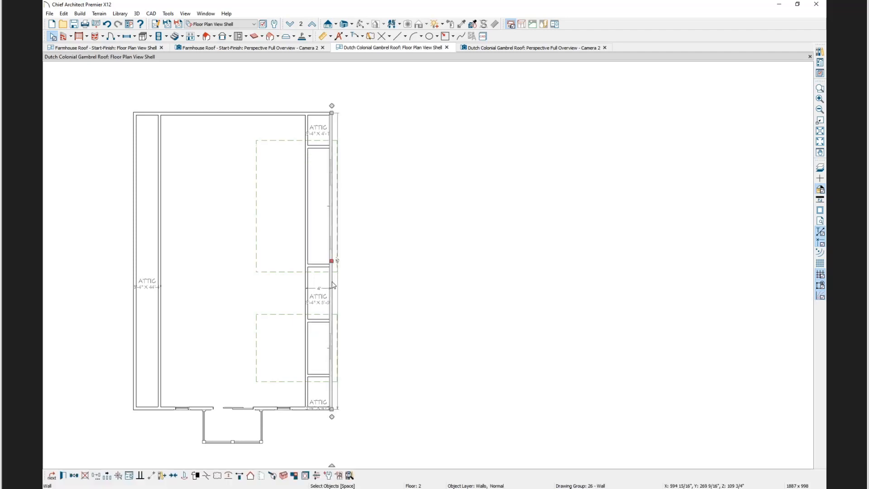
click(250, 475)
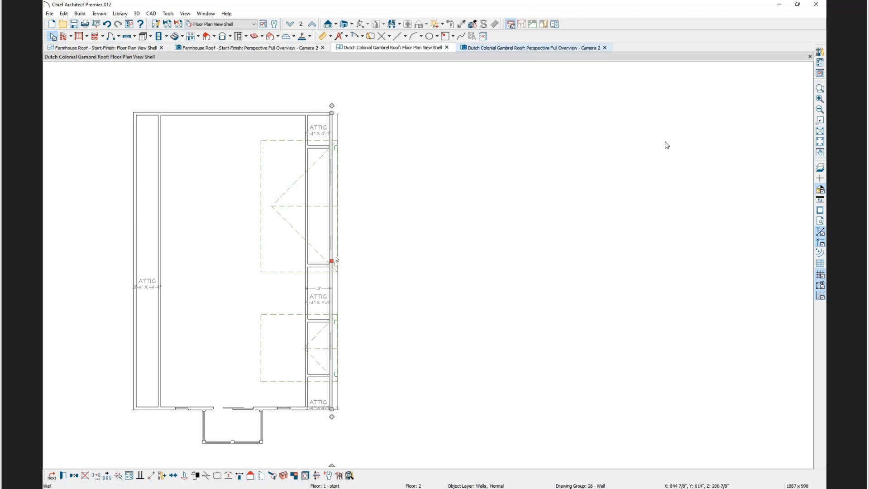
drag(803, 242, 805, 238)
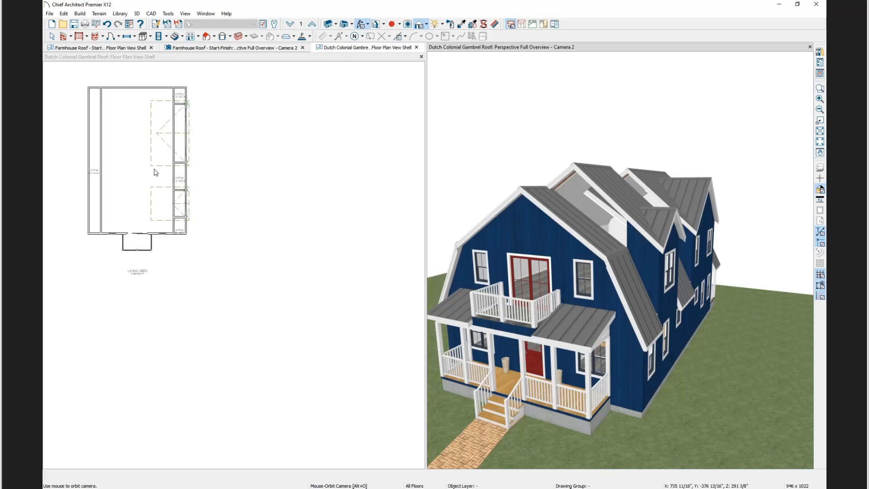
- Review the Structure settings of the large second-floor room, including its ceiling height and roof options, without changing them
click(141, 177)
double_click(141, 177)
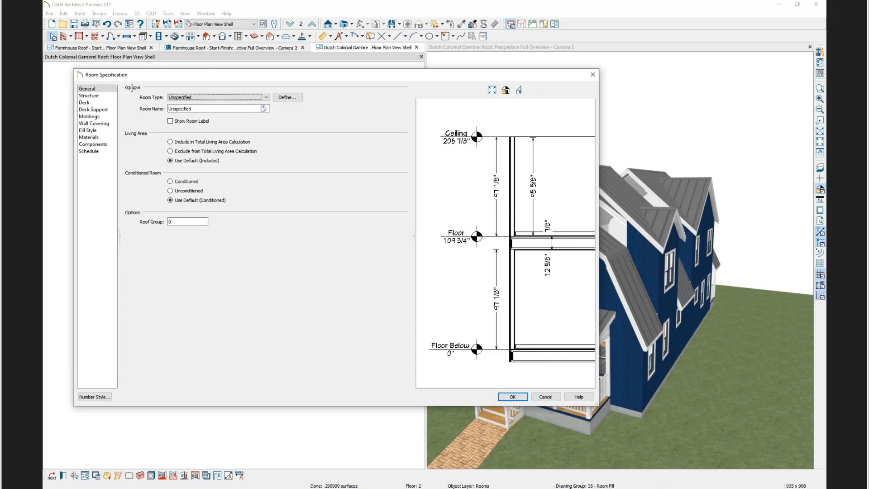
click(91, 96)
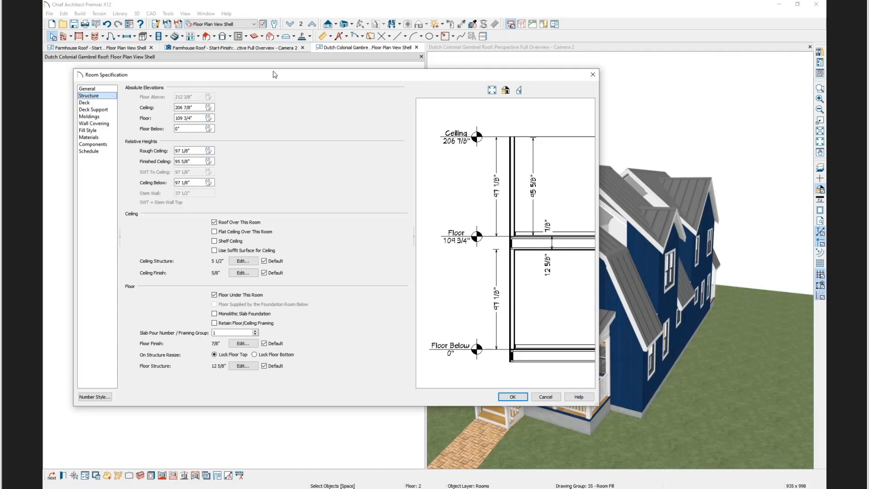
click(547, 398)
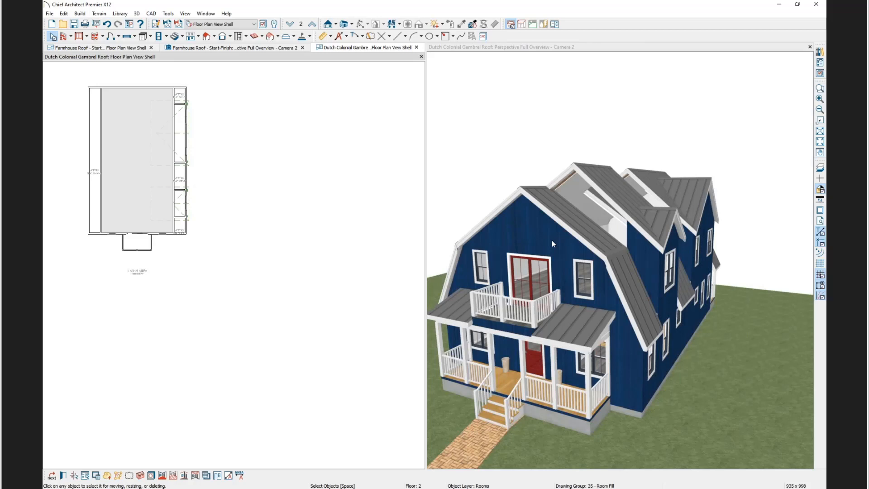
- Undo the full gable change on the second-floor dormer-side wall
click(106, 24)
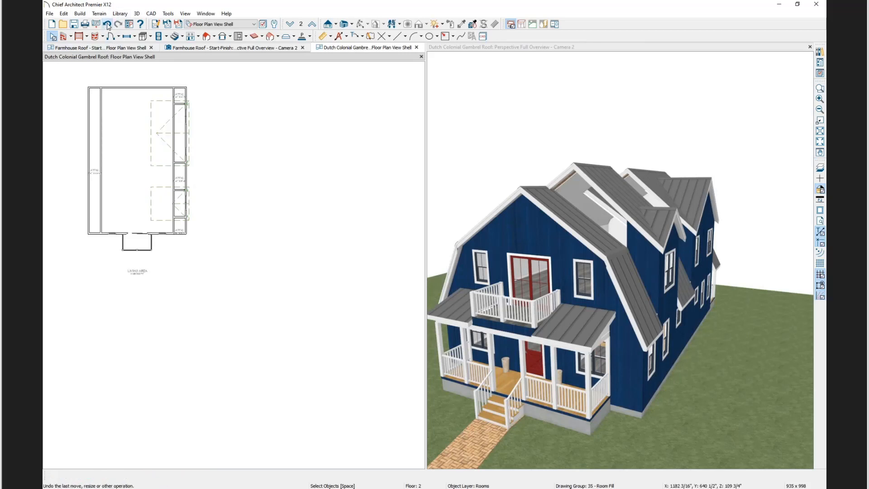
click(107, 24)
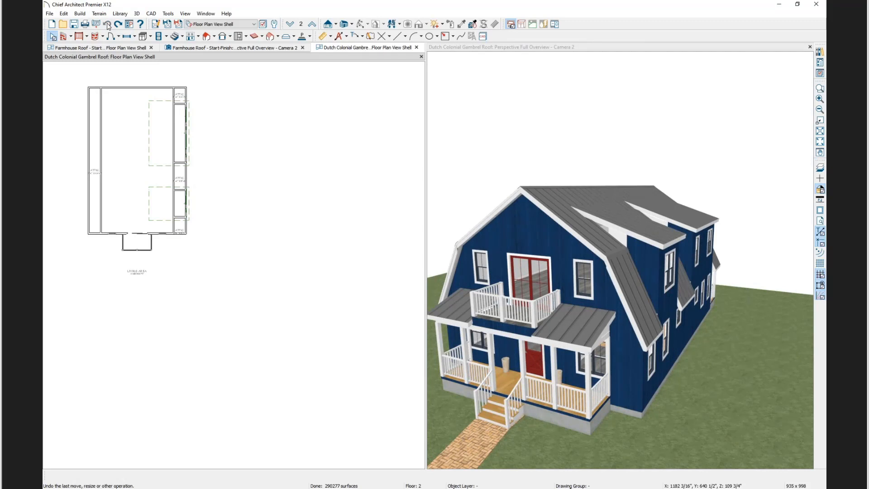
middle_drag(136, 174, 202, 263)
scroll(233, 288, up, 2)
scroll(233, 288, up, 1)
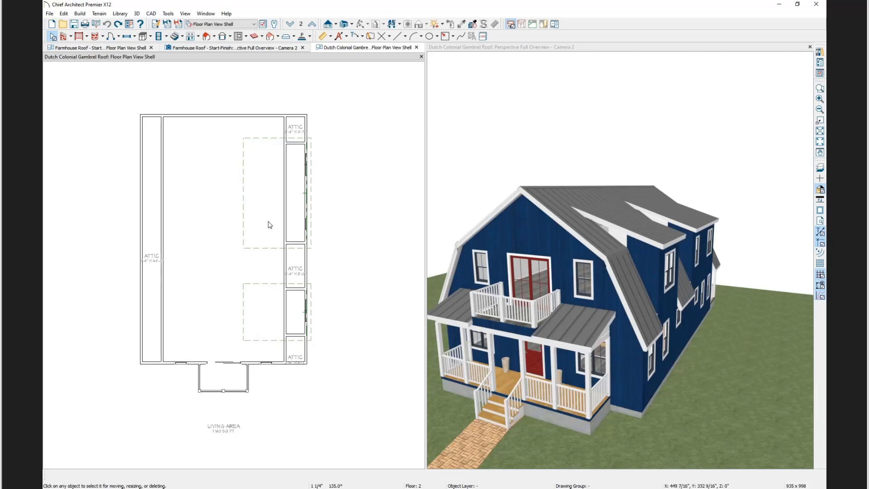
- Review the Build Roof eave options, pitch, overhang, roof height and Automatic Birdsmouth Cut settings, and discard any changes
click(211, 39)
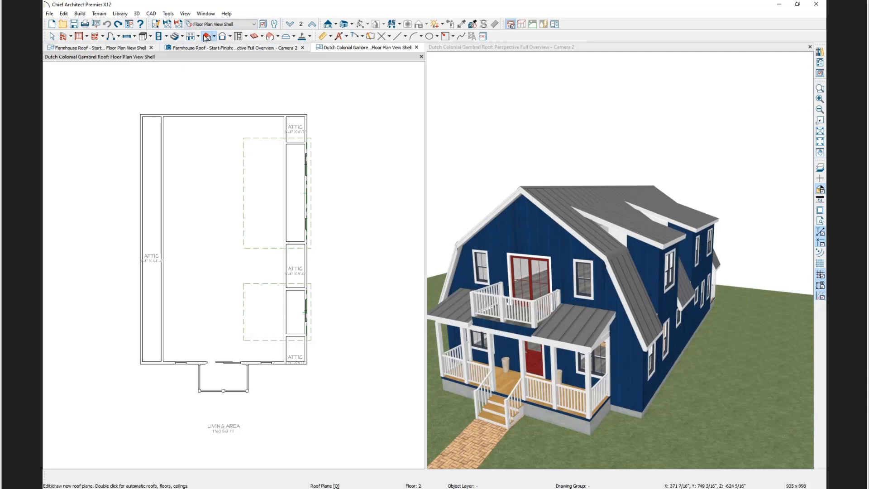
double_click(206, 38)
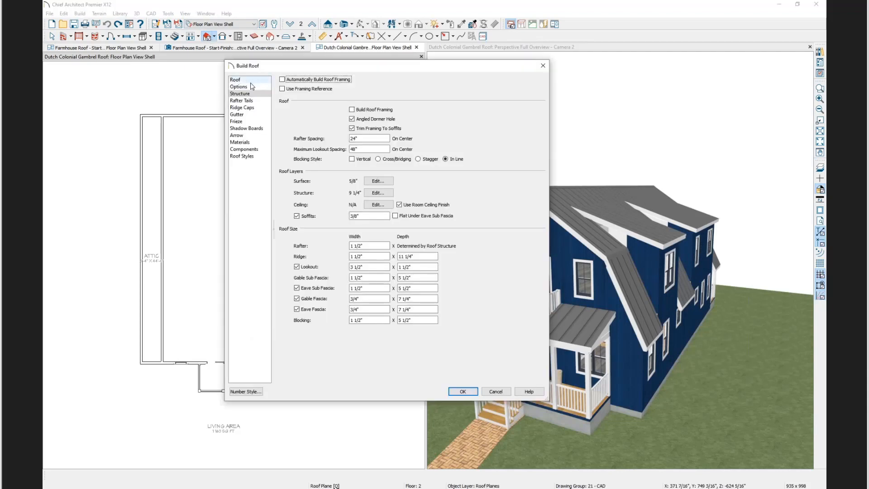
click(239, 87)
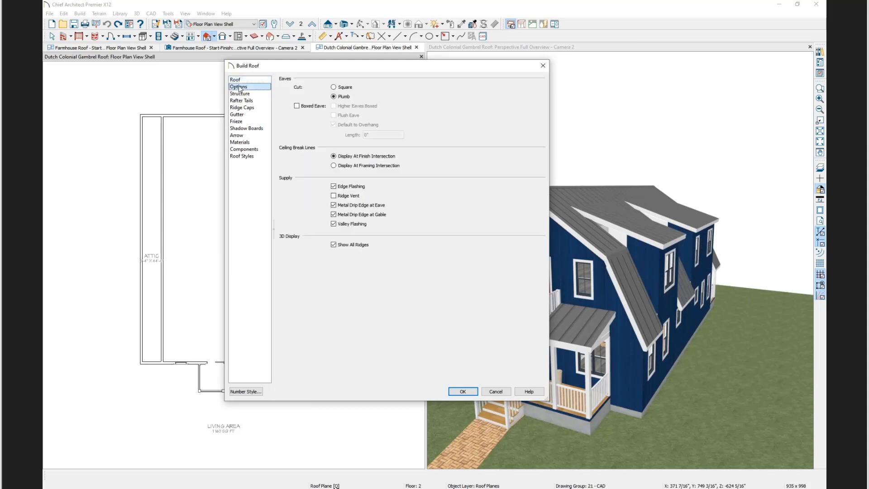
click(240, 81)
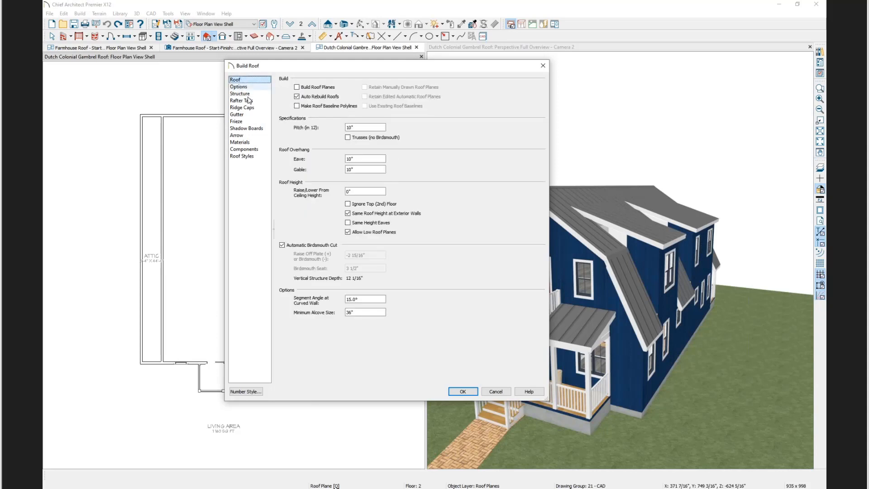
click(282, 246)
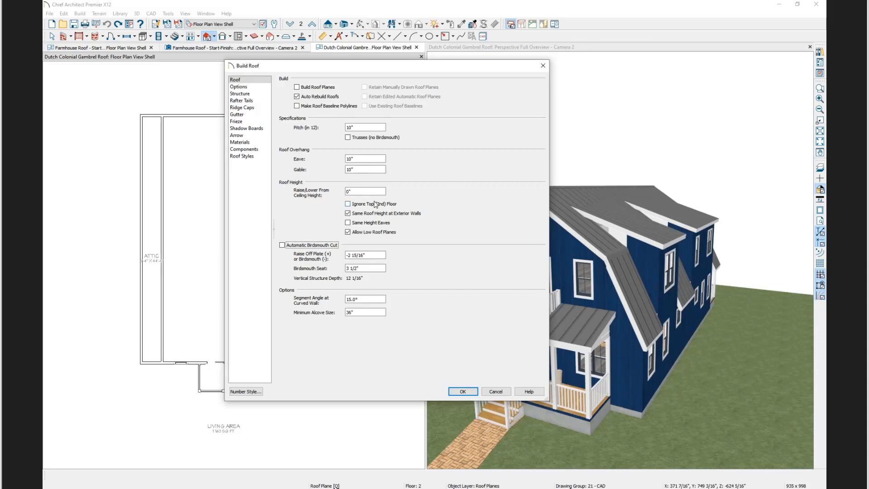
drag(374, 193, 306, 183)
click(497, 390)
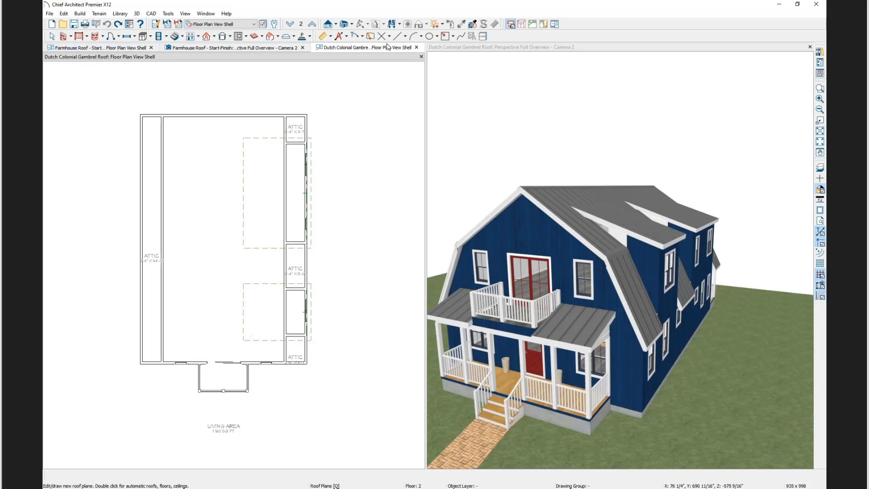
- Start a new blank plan and draw a rectangle of exterior walls about 38' by 35'
click(51, 24)
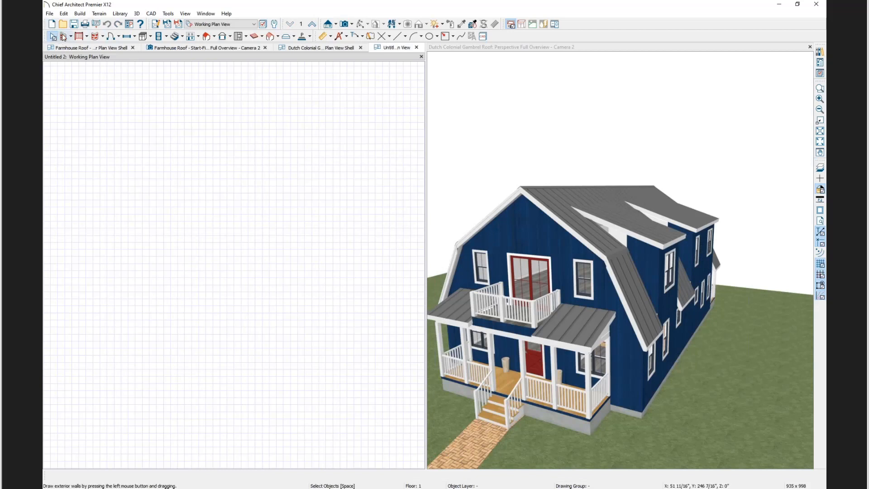
click(64, 37)
drag(98, 393, 365, 145)
drag(364, 145, 99, 392)
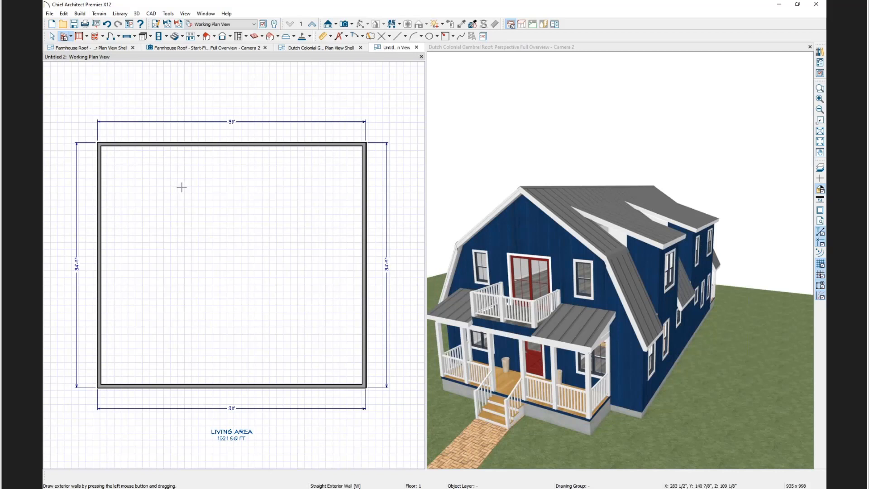
- Build the roof automatically with a pitch of 6 in 12 and Auto Rebuild Roofs enabled
click(208, 37)
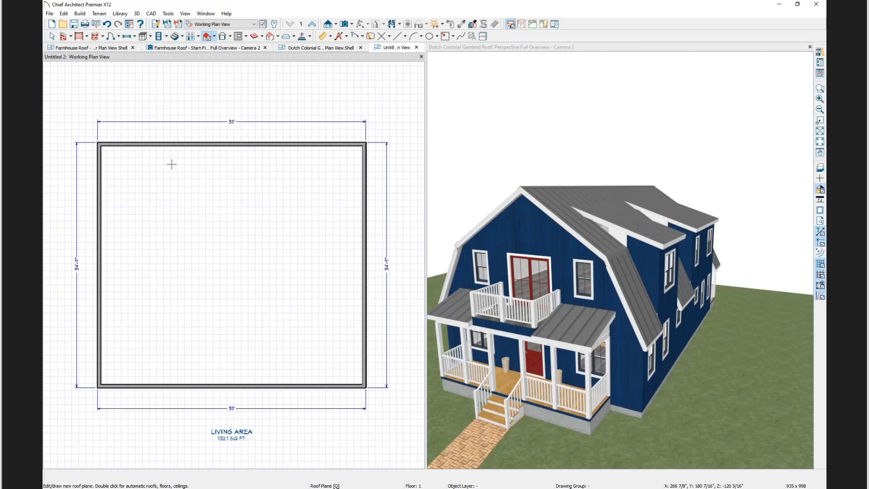
scroll(172, 164, up, 1)
scroll(244, 181, down, 1)
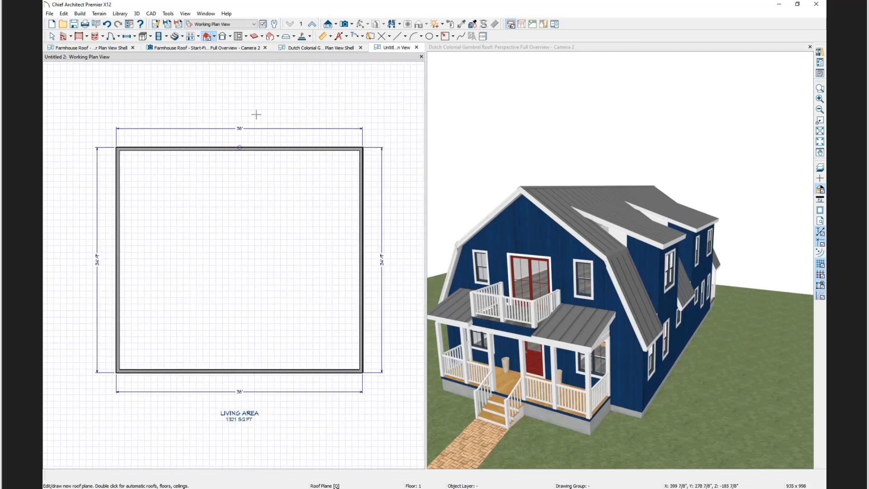
double_click(209, 38)
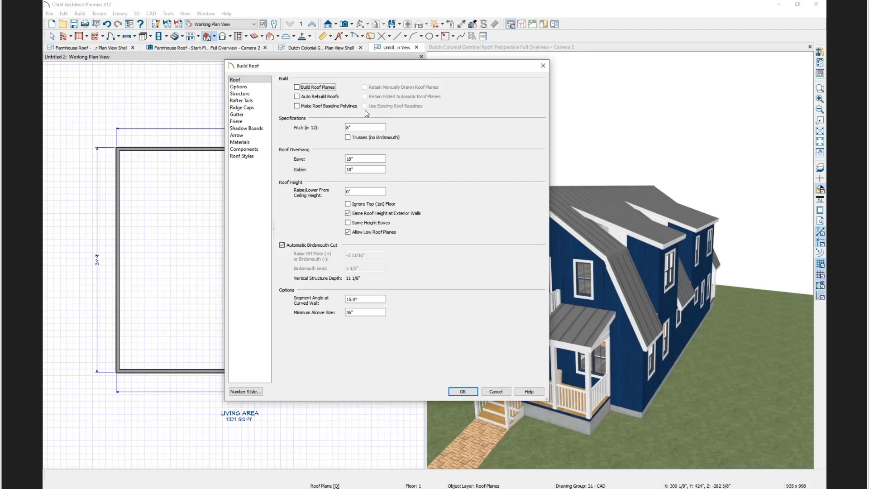
click(358, 127)
text(6)
click(297, 96)
click(463, 392)
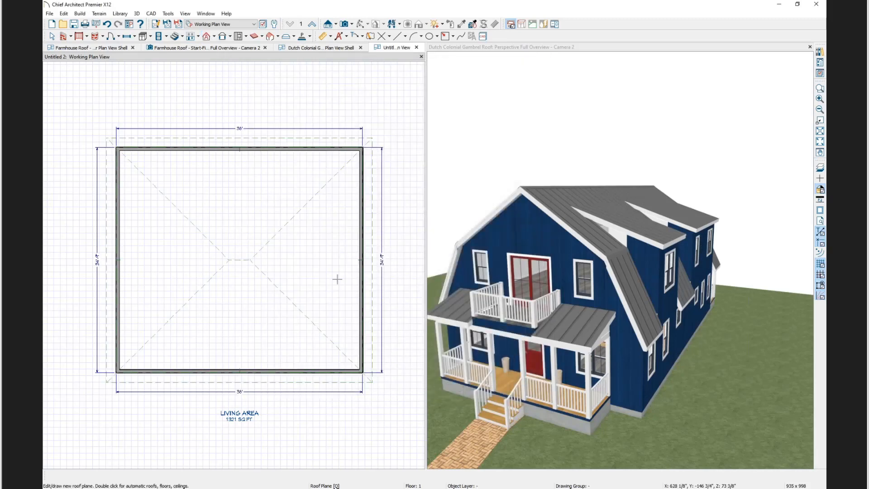
- Make the left exterior wall of the new plan a full gable wall
click(51, 36)
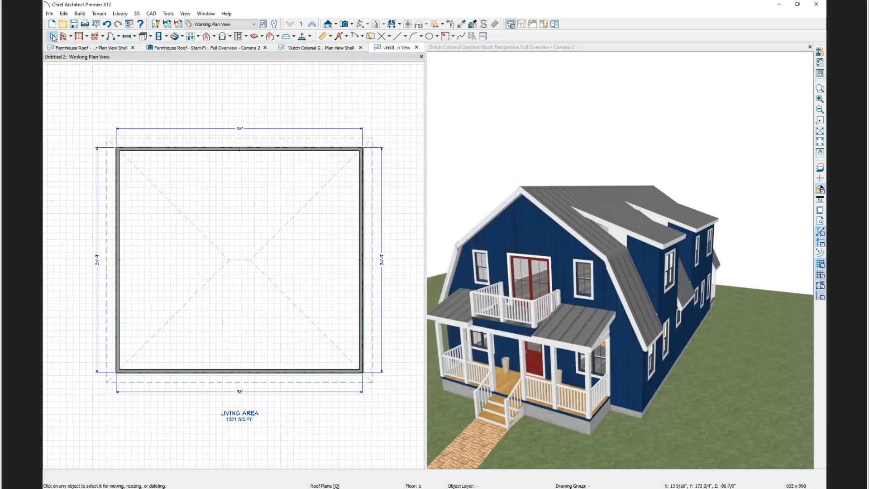
click(117, 285)
click(250, 476)
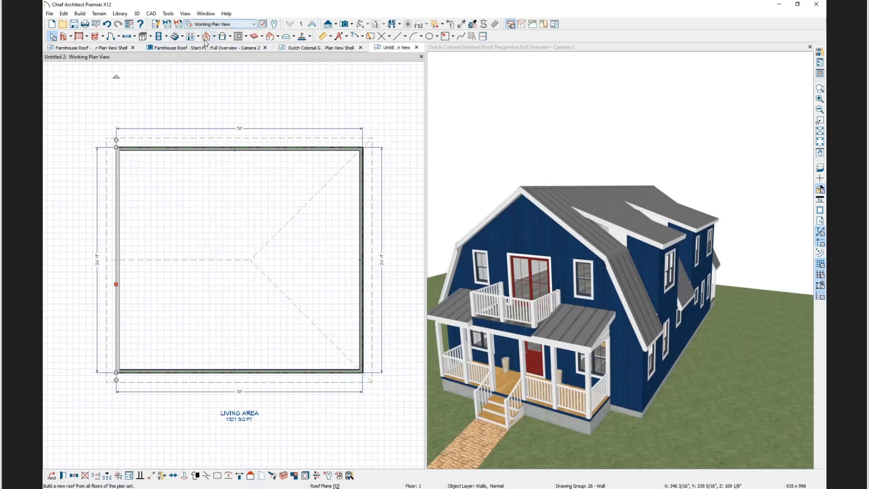
- Create a Cross Section/Elevation view facing the left gable wall from outside the building
click(328, 24)
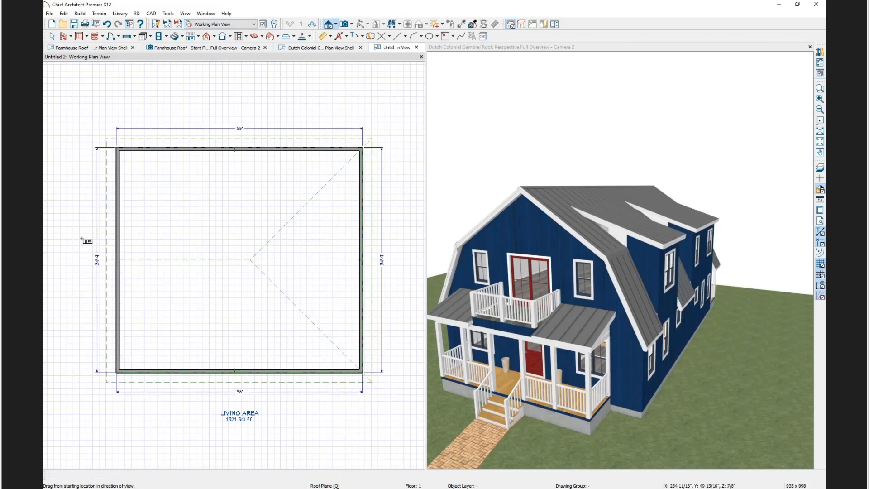
drag(67, 256, 288, 264)
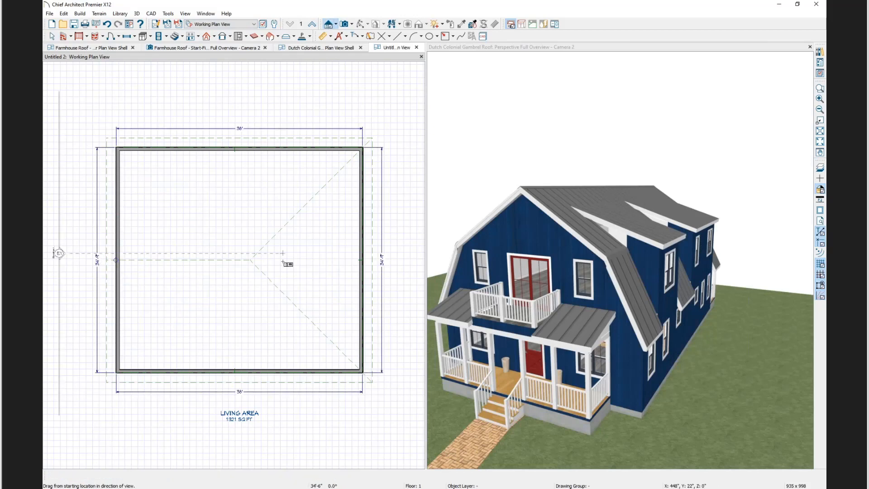
scroll(229, 332, down, 1)
middle_drag(229, 331, 189, 342)
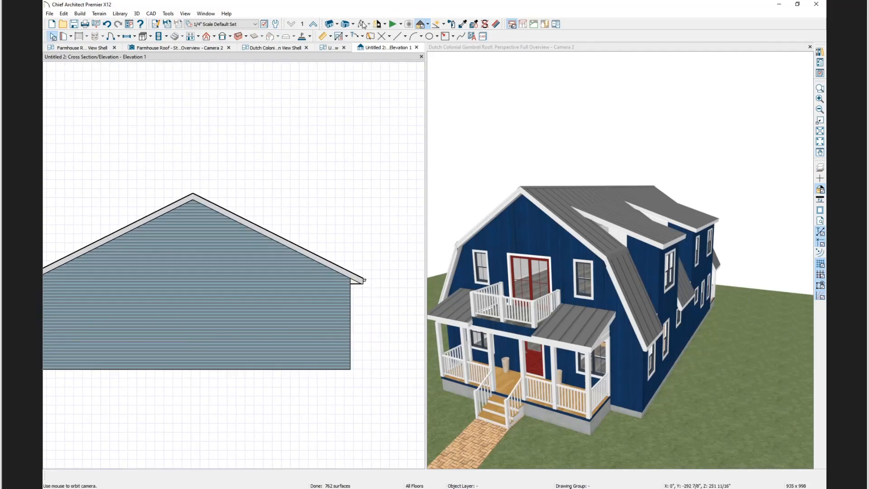
- Draw two horizontal CAD lines beside the elevation, one at the wall's base and one about 16' higher
click(397, 37)
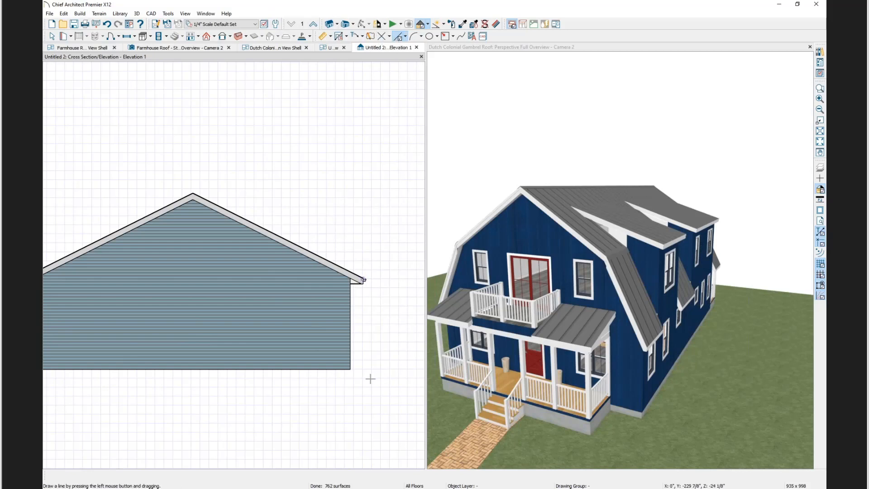
drag(352, 369, 404, 368)
drag(333, 223, 397, 224)
- Add an End to End Dimension for the vertical distance between the two horizontal CAD lines
click(322, 36)
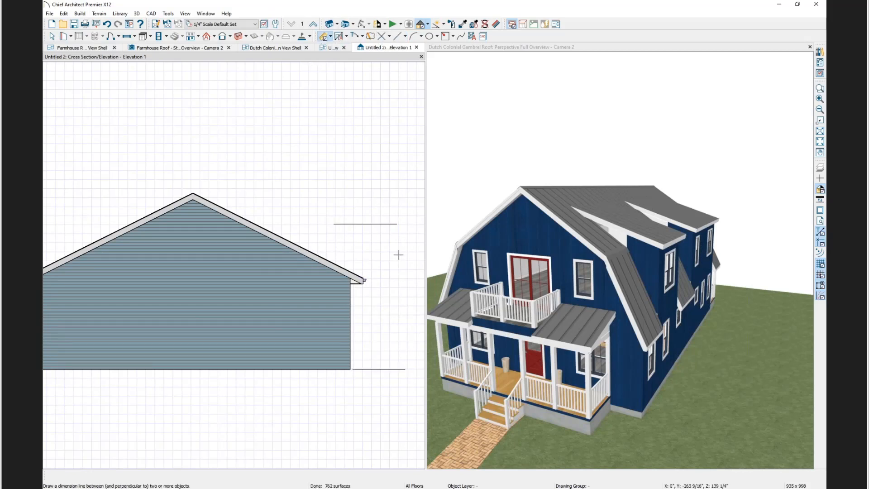
mouse_move(380, 224)
mouse_down()
mouse_move(382, 380)
mouse_move(388, 280)
mouse_move(377, 220)
mouse_up()
click(330, 37)
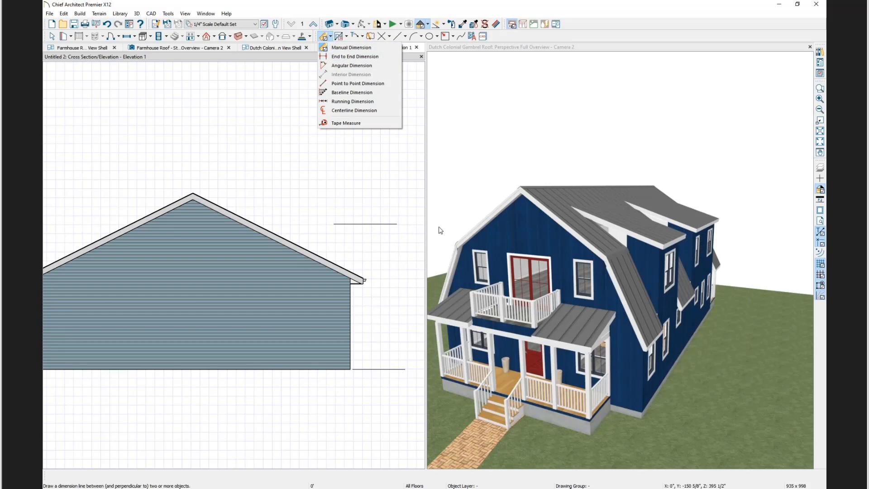
click(340, 57)
drag(390, 224, 390, 368)
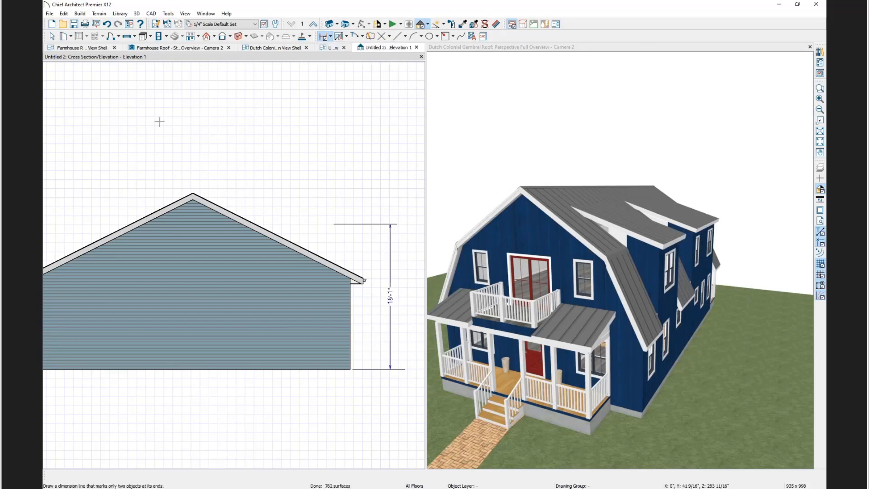
- Extend the upper horizontal CAD line in the elevation inward until it crosses the roof slope near the ridge
click(52, 36)
click(361, 223)
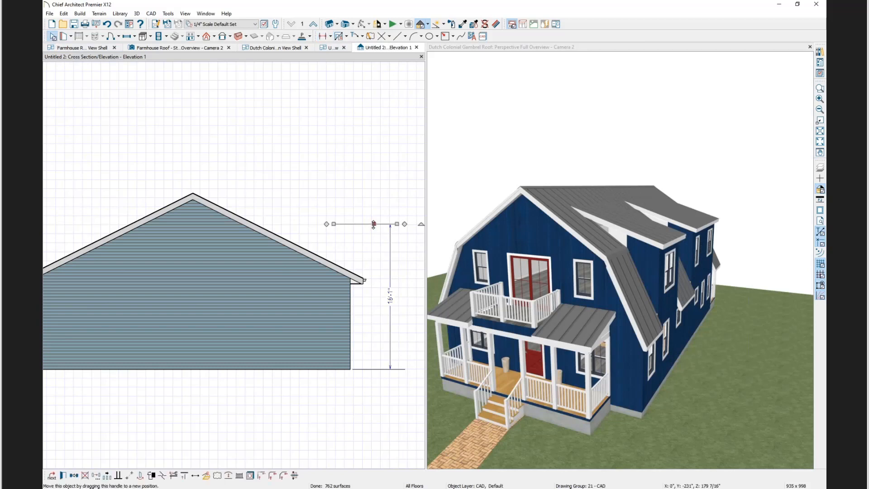
drag(335, 223, 214, 223)
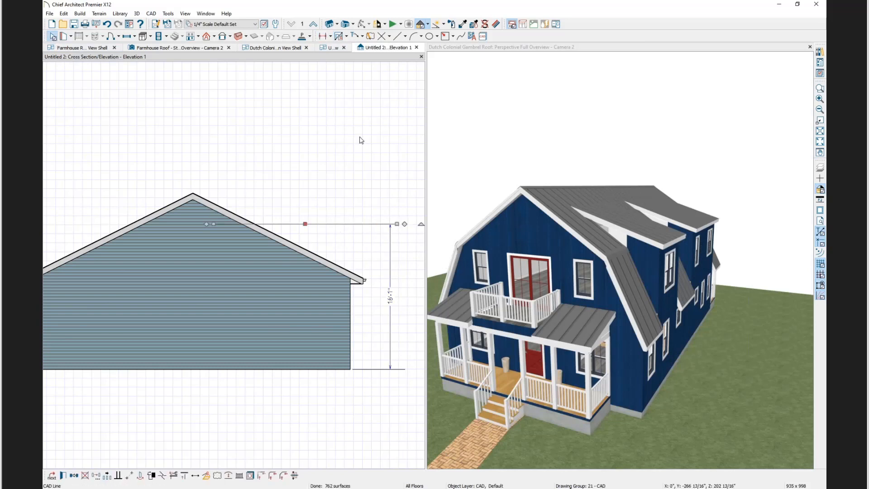
- Draw a vertical CAD line from the upper line's intersection with the roof to below the wall, and dimension its distance from the nearer wall edge
click(397, 36)
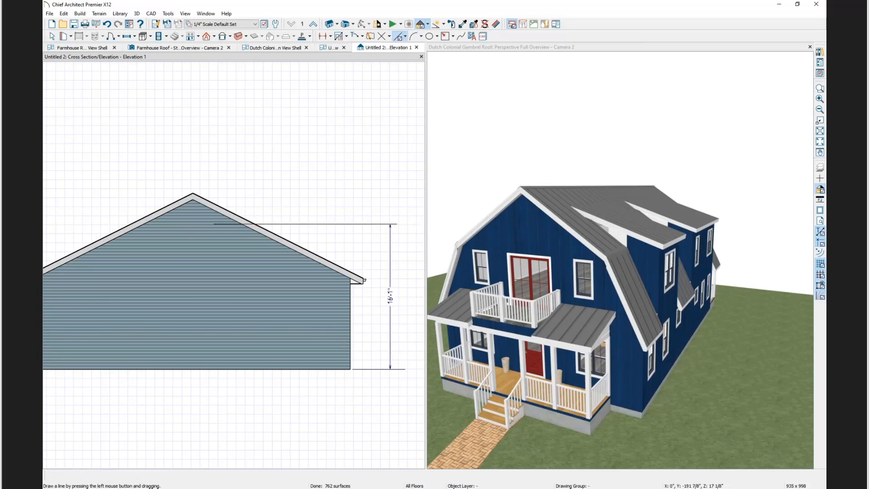
click(53, 37)
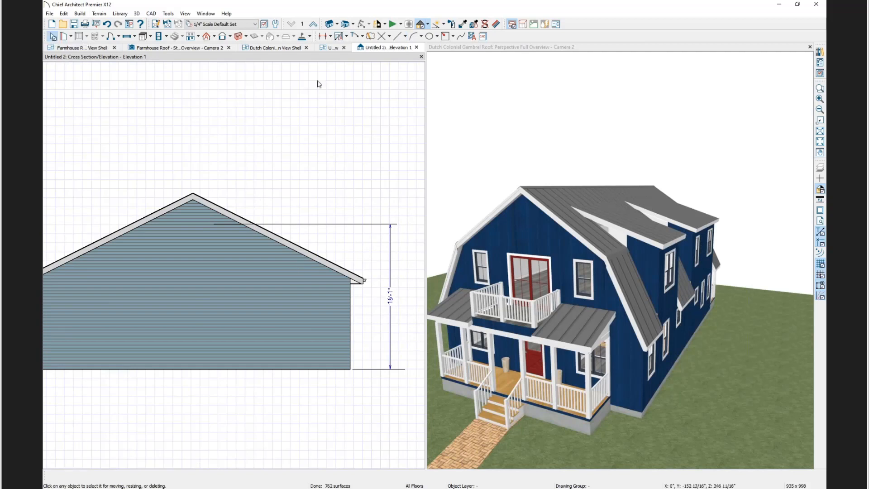
click(398, 36)
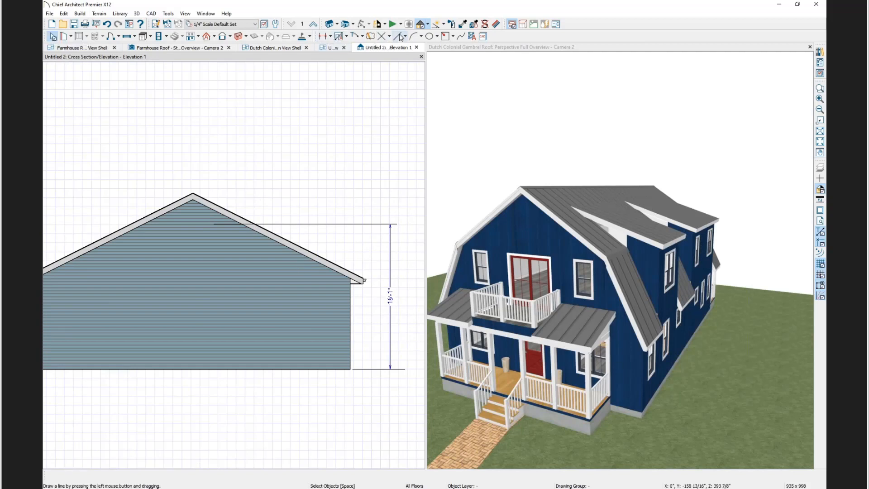
drag(255, 223, 259, 391)
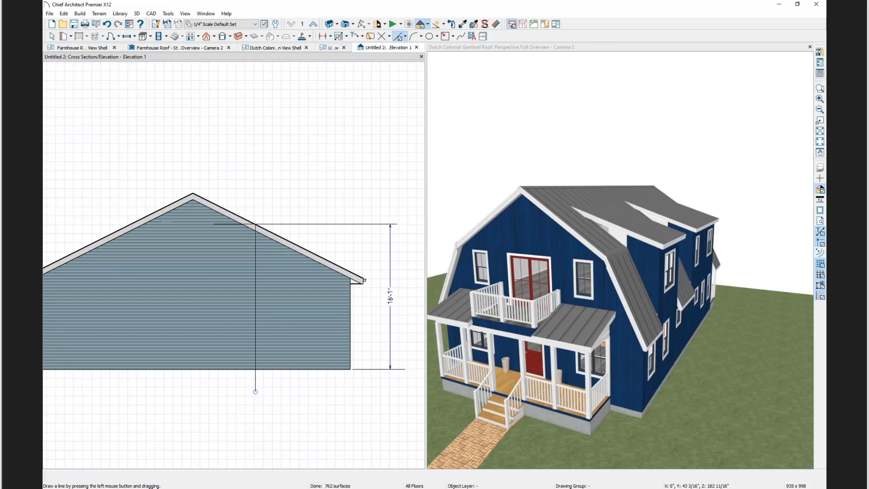
click(52, 36)
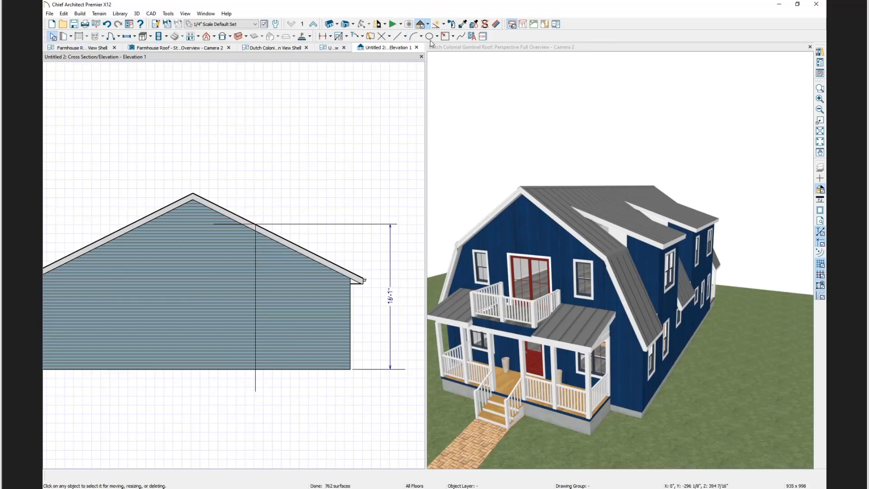
click(324, 37)
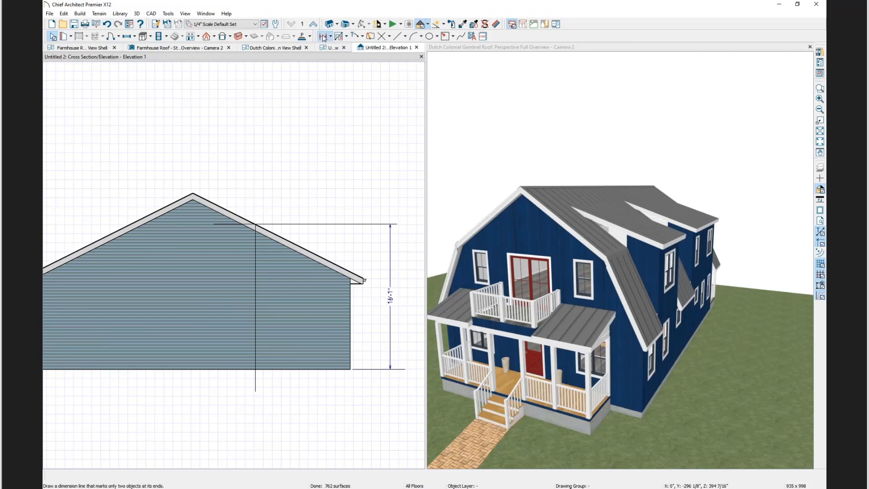
drag(351, 355, 256, 355)
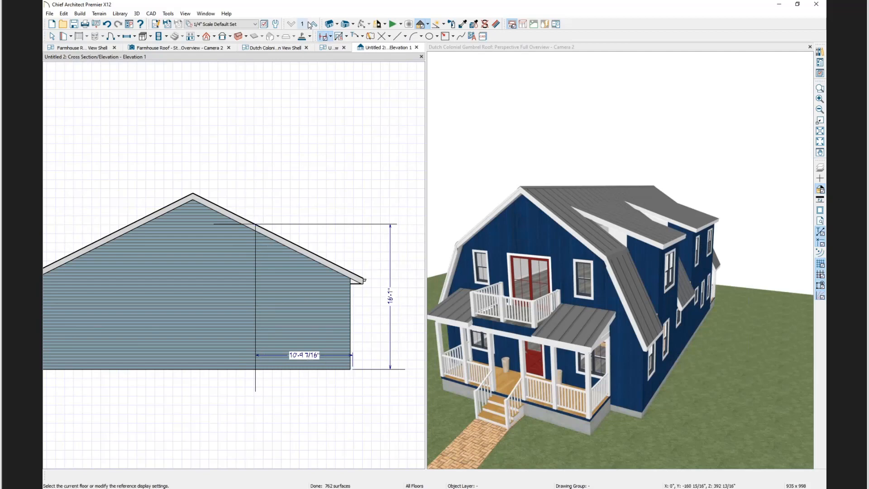
- In the plan view, turn off Auto Rebuild Roofs and set the lower roof plane's ridge 10'9" from the bottom exterior wall
click(332, 48)
key(space)
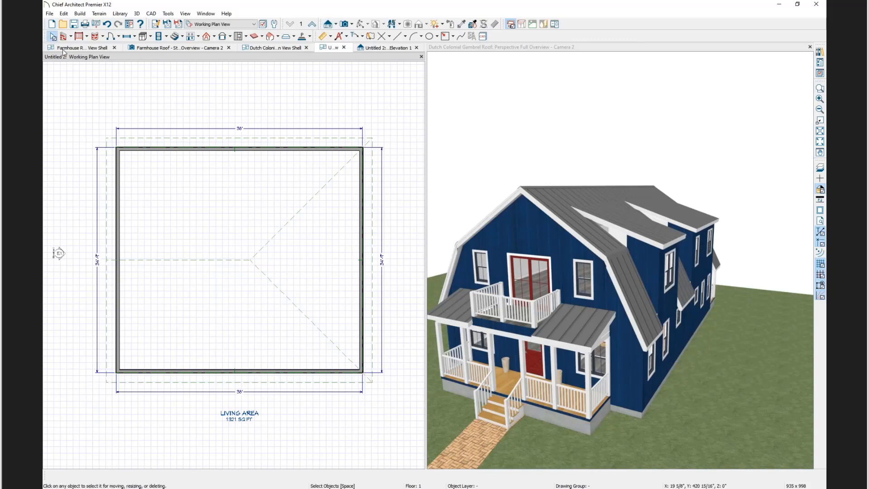
click(181, 282)
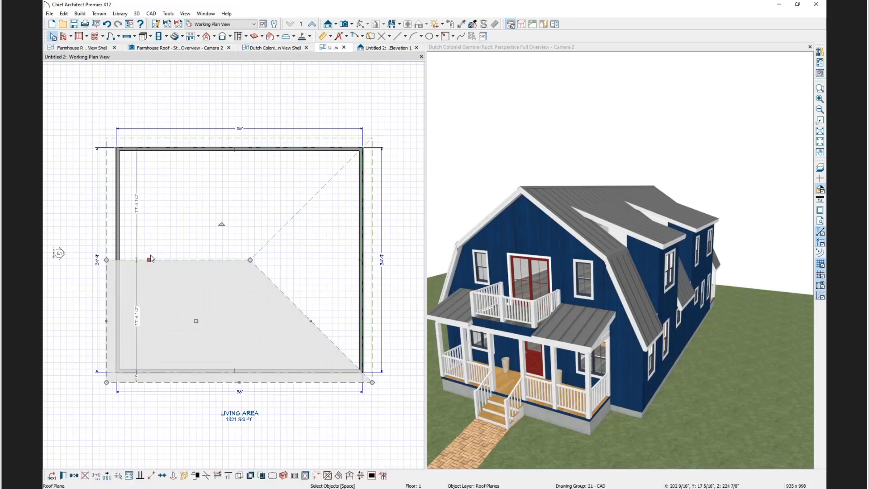
click(138, 315)
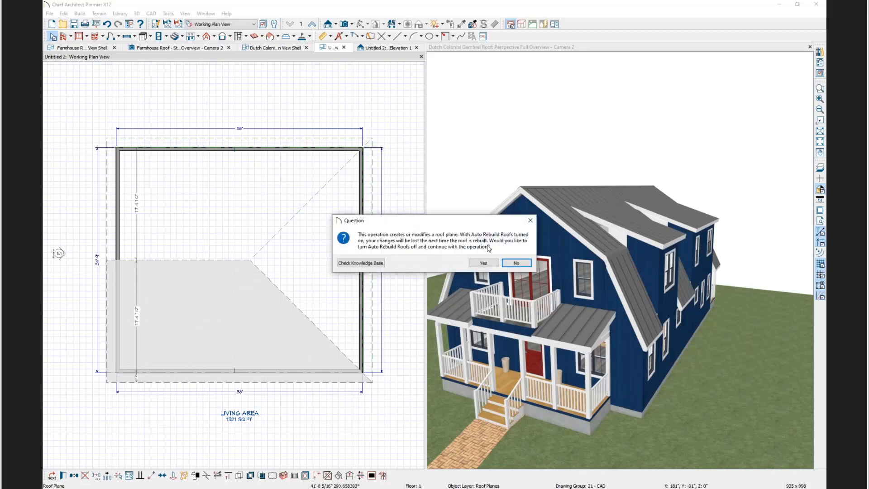
click(489, 264)
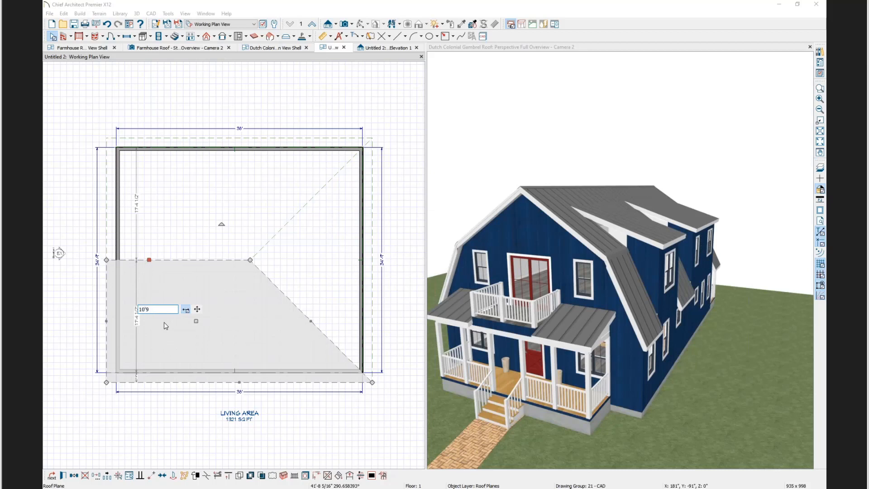
key(Return)
- Draw a horizontal CAD line along the lower roof plane's moved ridge, extending past both side walls
click(398, 37)
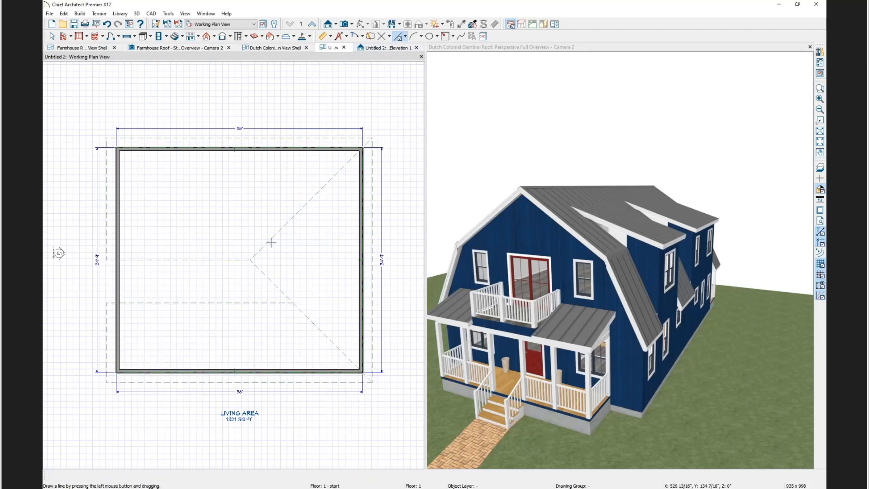
drag(151, 302, 67, 304)
drag(154, 303, 400, 308)
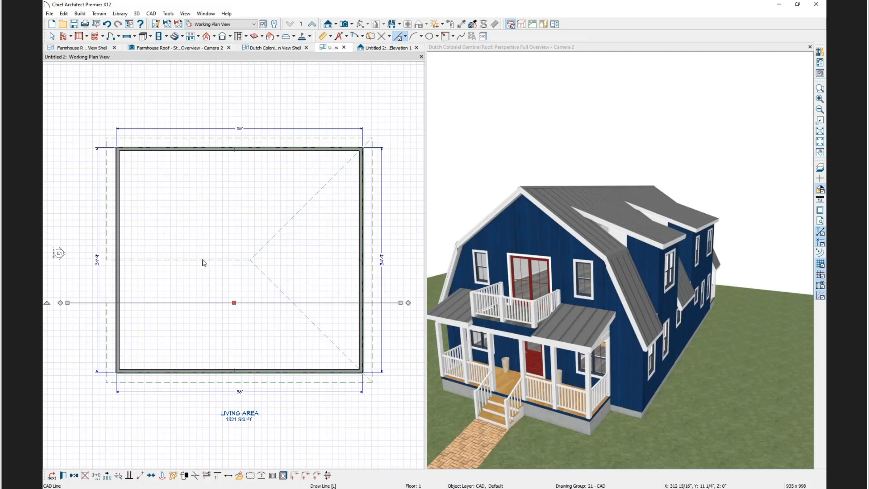
key(Escape)
click(52, 39)
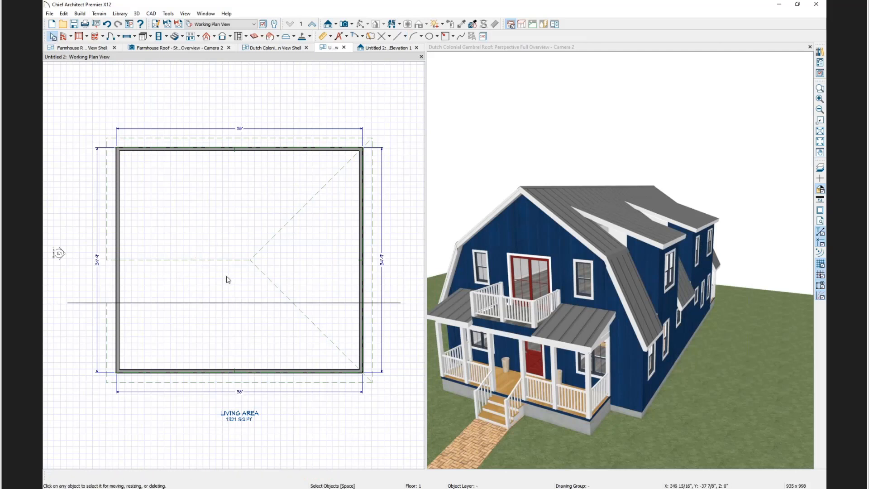
- Extend the upper roof plane's ridge edge down to the horizontal CAD line
click(217, 260)
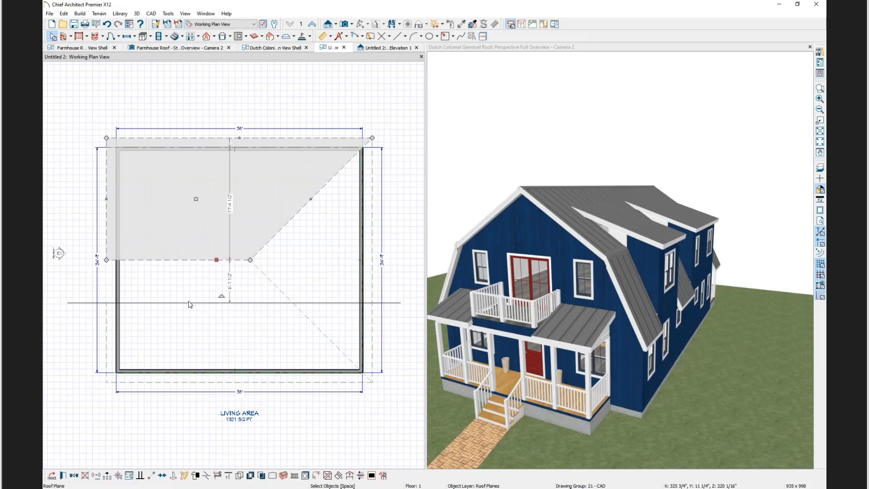
double_click(217, 260)
click(352, 358)
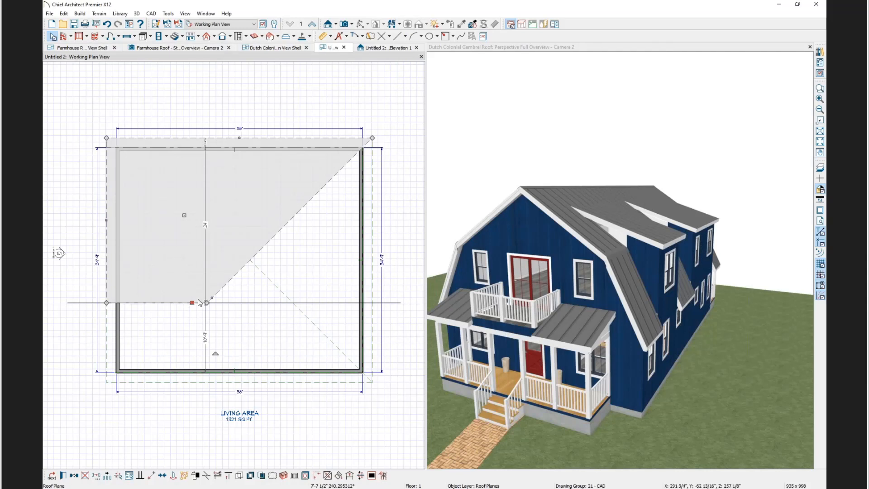
- Copy the Ridge Top Height from the lower roof plane's specification without changing its settings
click(163, 382)
double_click(175, 377)
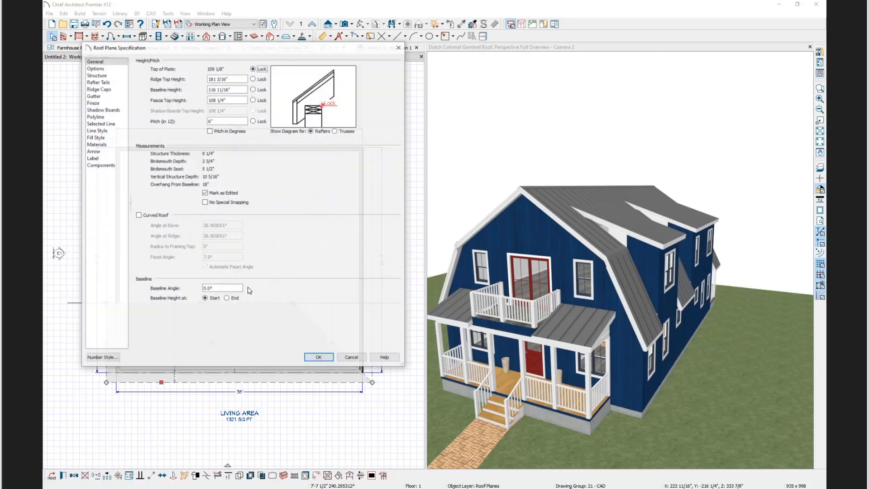
double_click(235, 78)
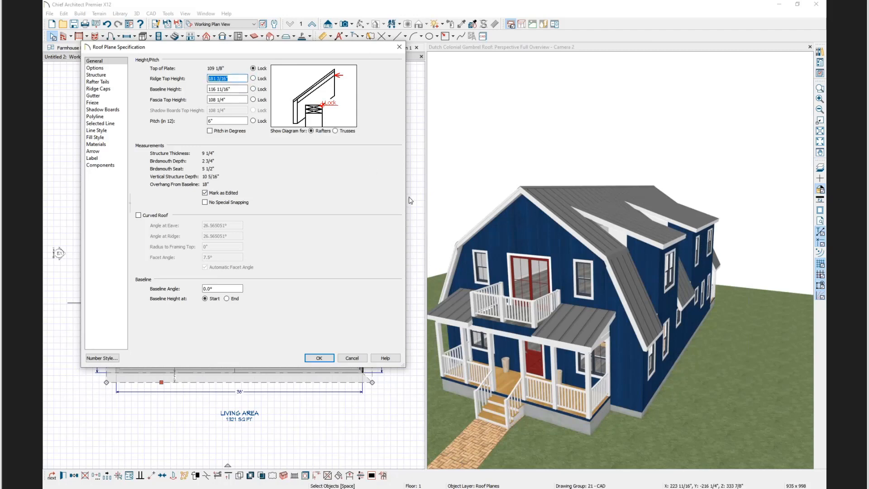
click(348, 364)
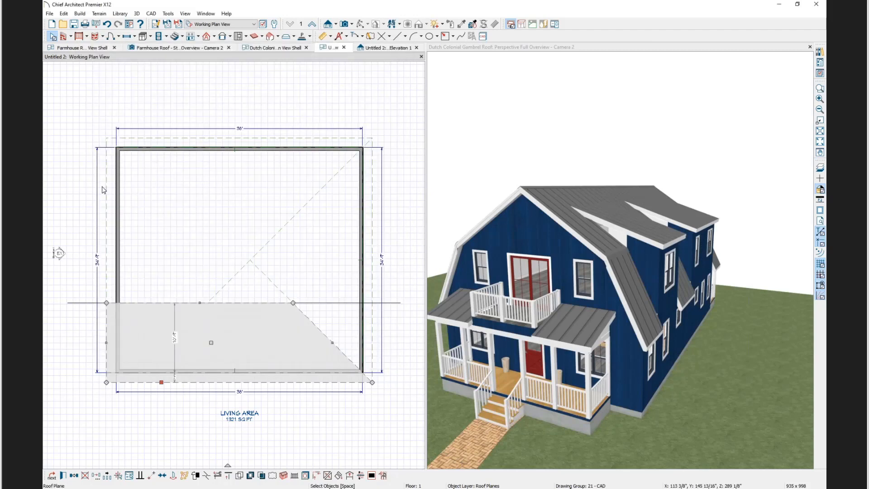
- Set the upper roof plane's Ridge Top Height to 181 3/16" with the top of plate locked, and check the roof in the elevation
double_click(118, 189)
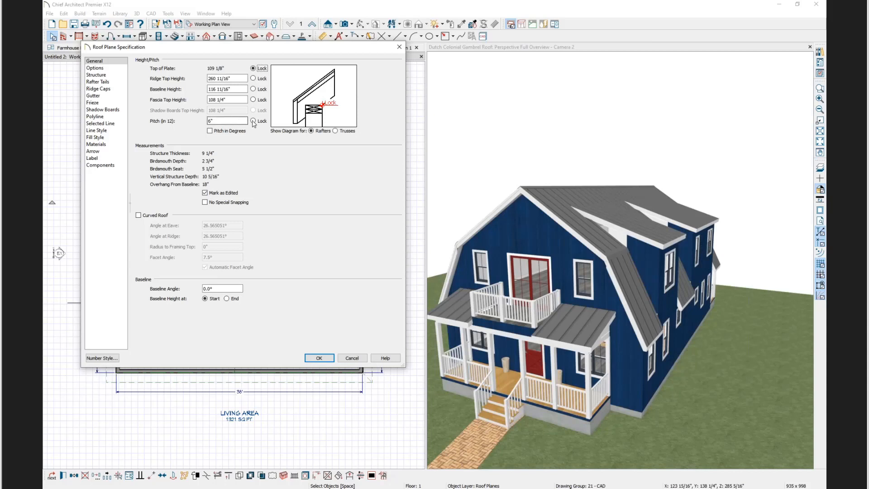
key(Tab)
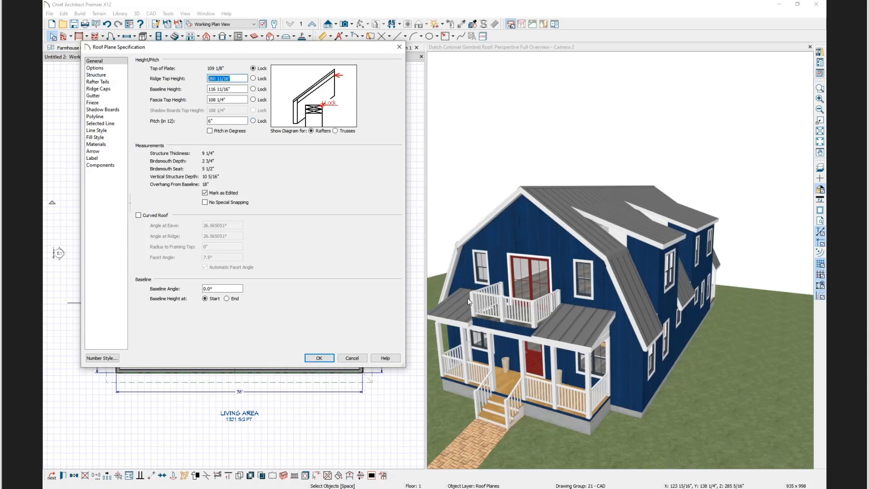
text(181 3/16")
click(235, 88)
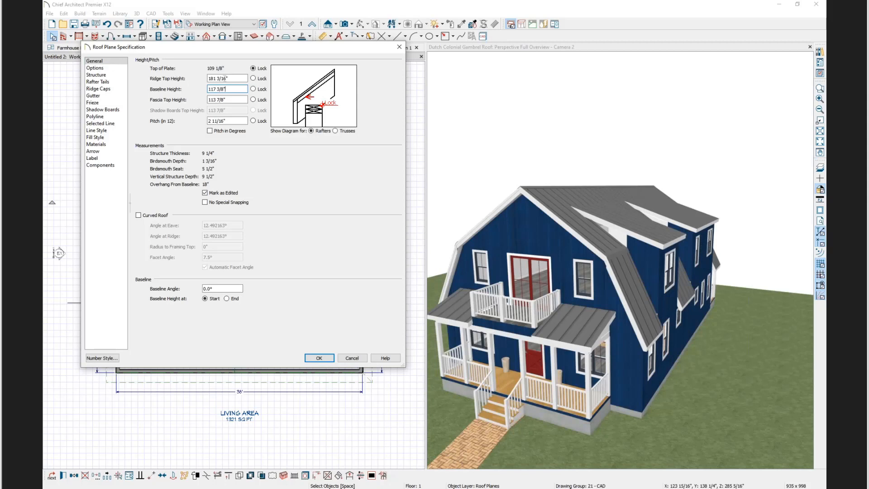
drag(237, 121, 199, 122)
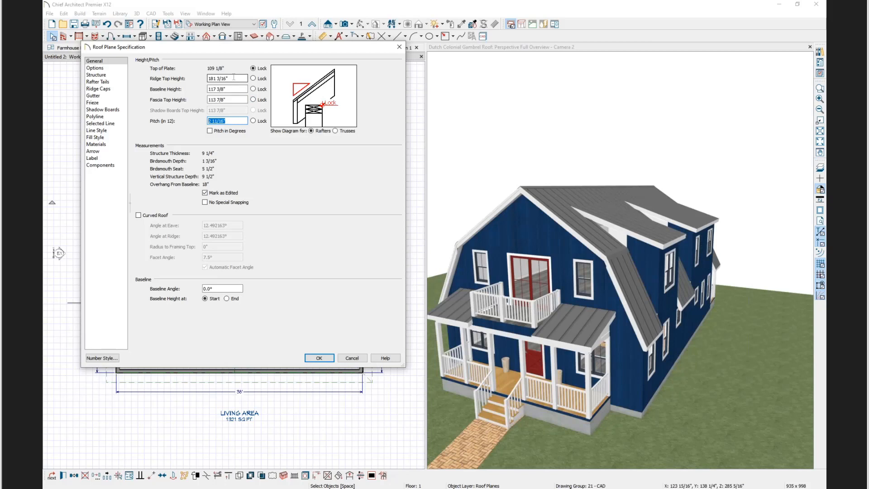
click(319, 357)
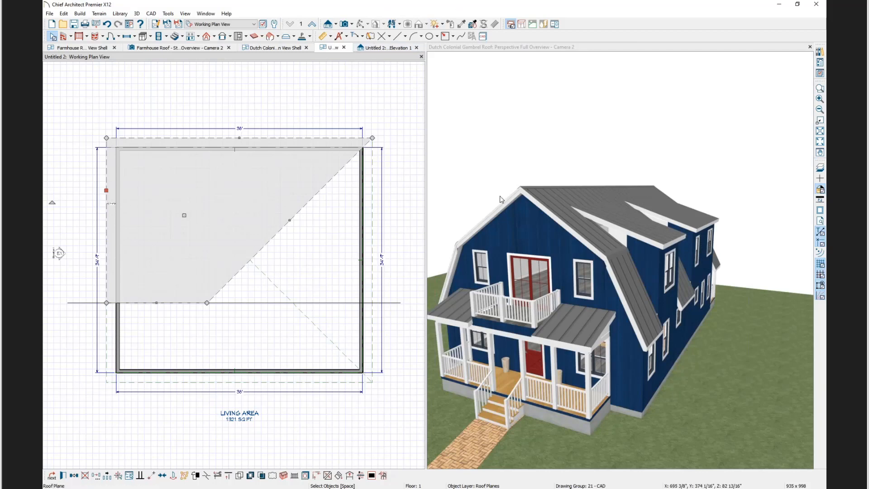
click(382, 48)
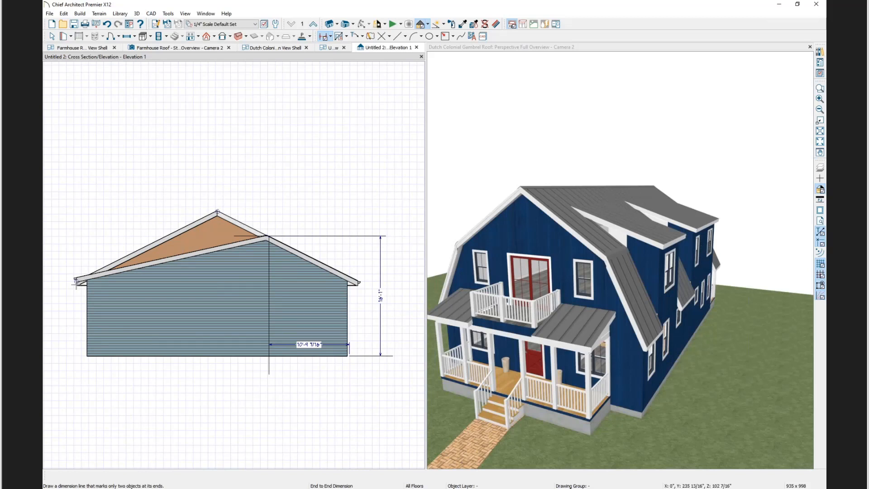
- Remove the right hip roof plane, square off the two remaining planes to the right overhang, and check the roof in the elevation
click(333, 48)
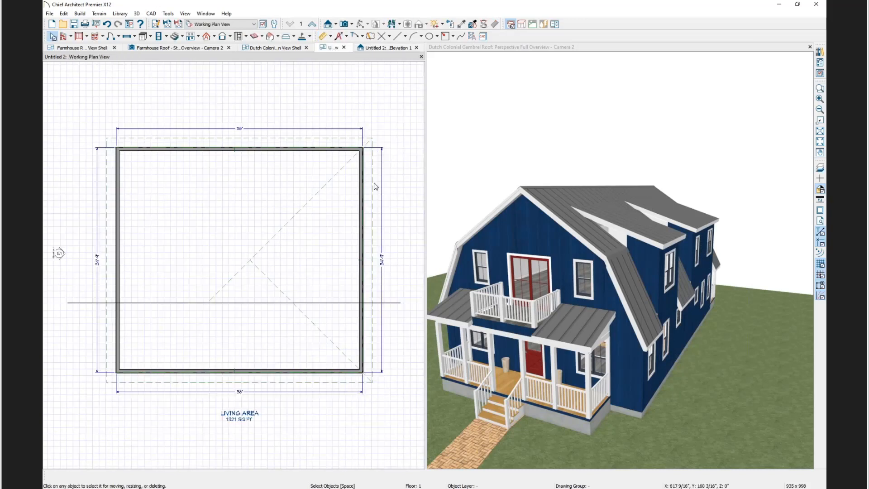
click(374, 158)
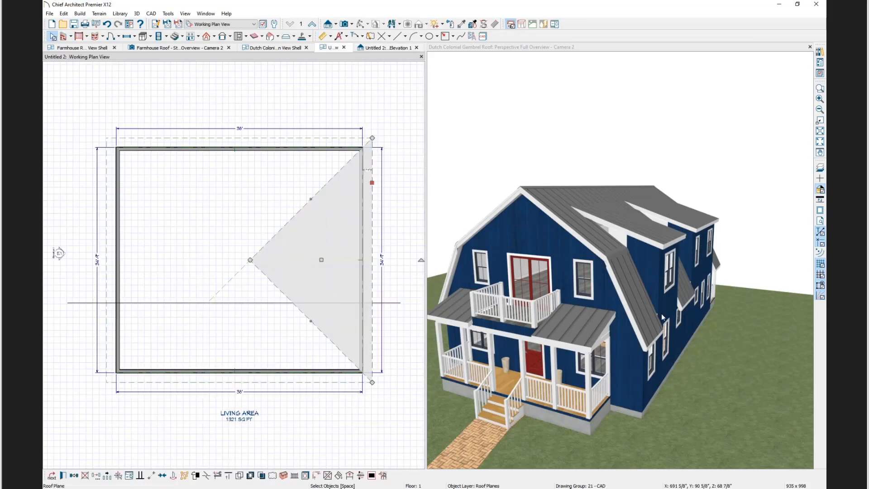
drag(251, 260, 360, 303)
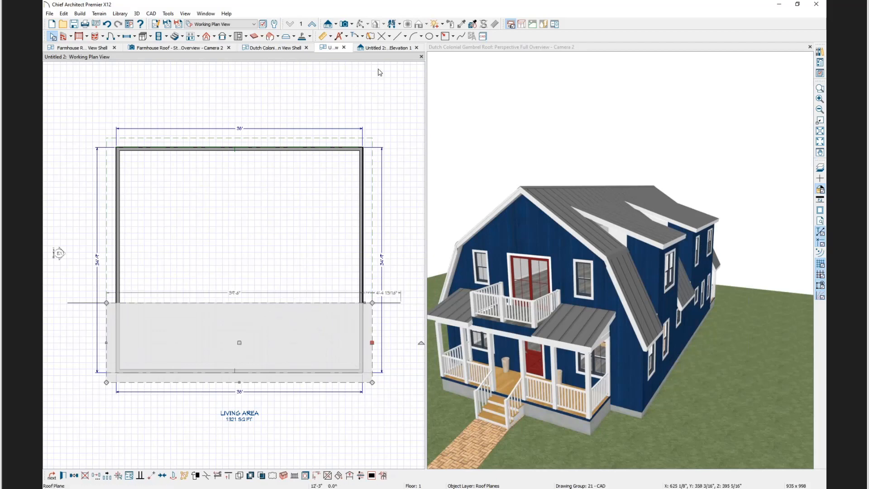
click(380, 48)
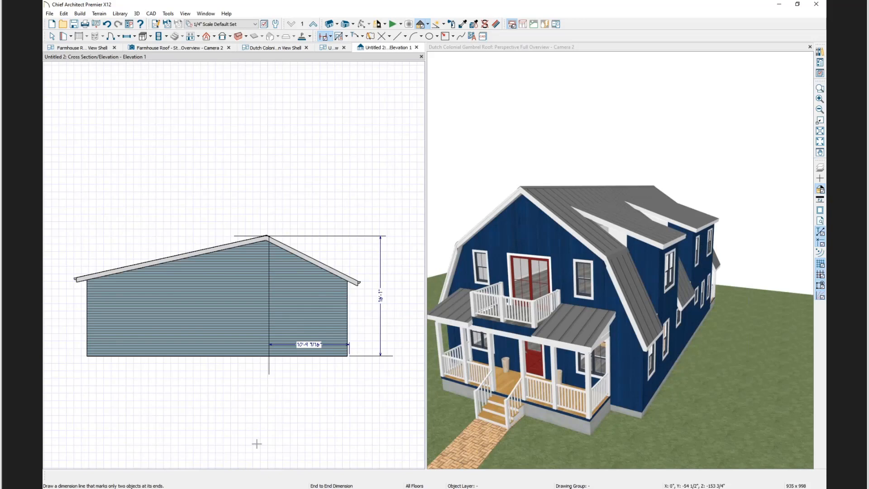
- In the plan, enable an Upper Pitch starting at a height of 15' in the lower horizontal wall's roof settings
click(330, 47)
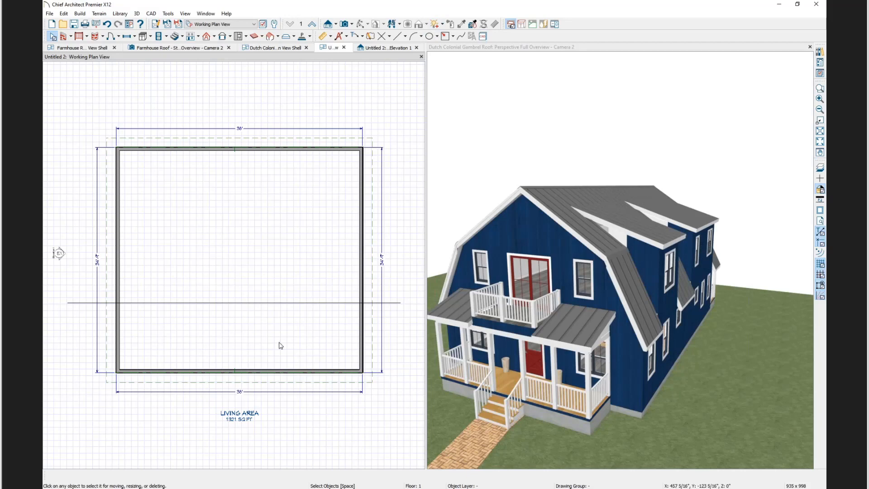
click(254, 374)
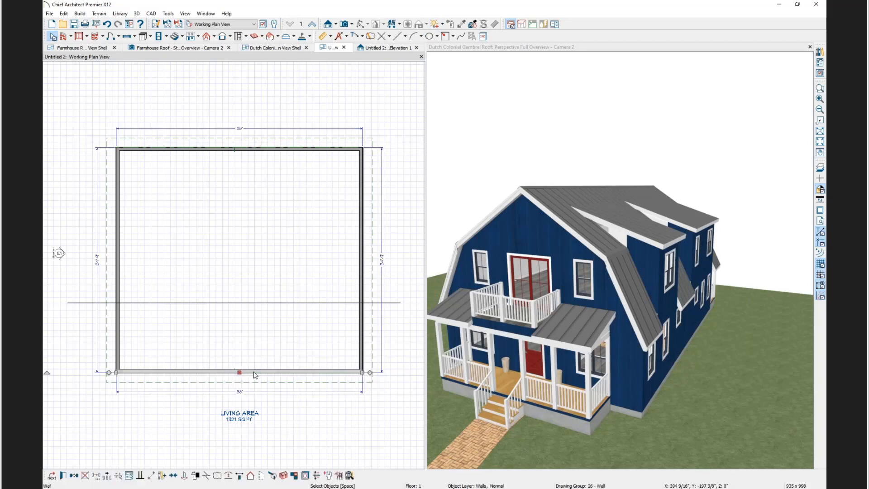
double_click(254, 373)
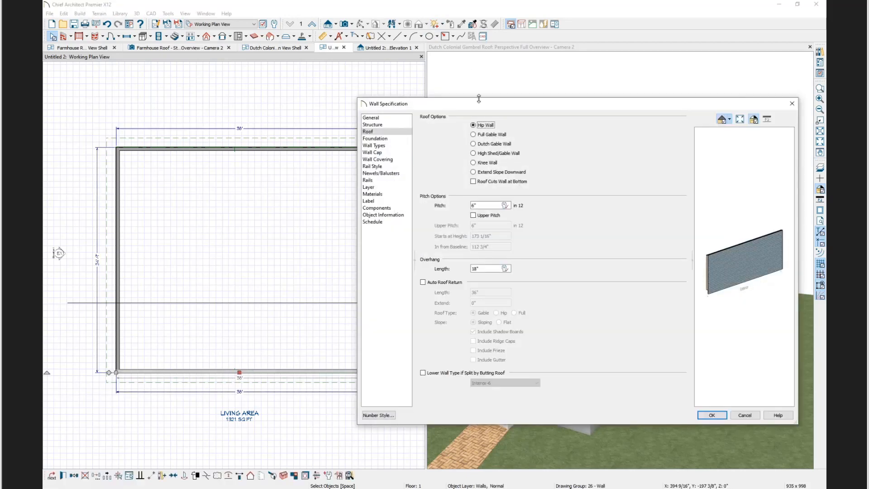
drag(479, 107, 350, 40)
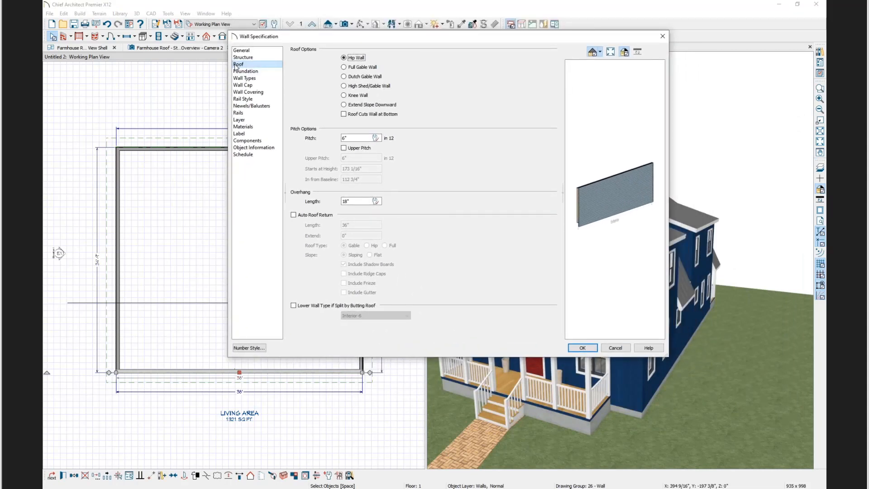
click(344, 147)
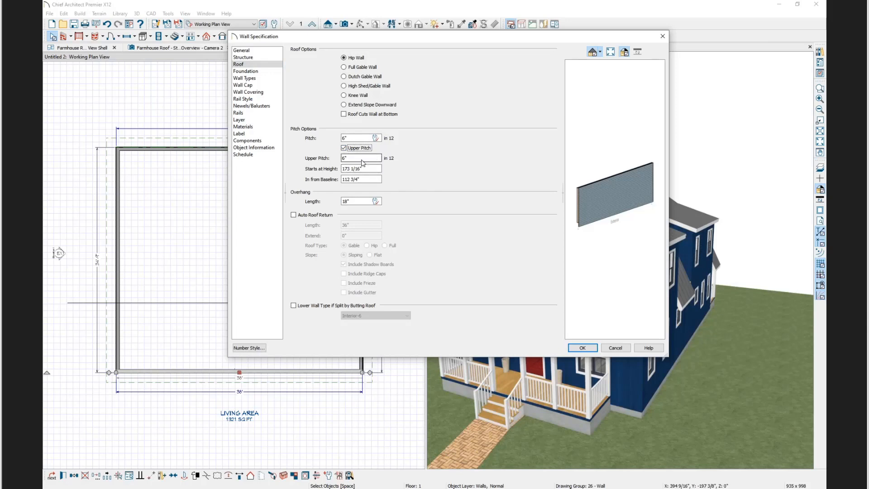
click(371, 169)
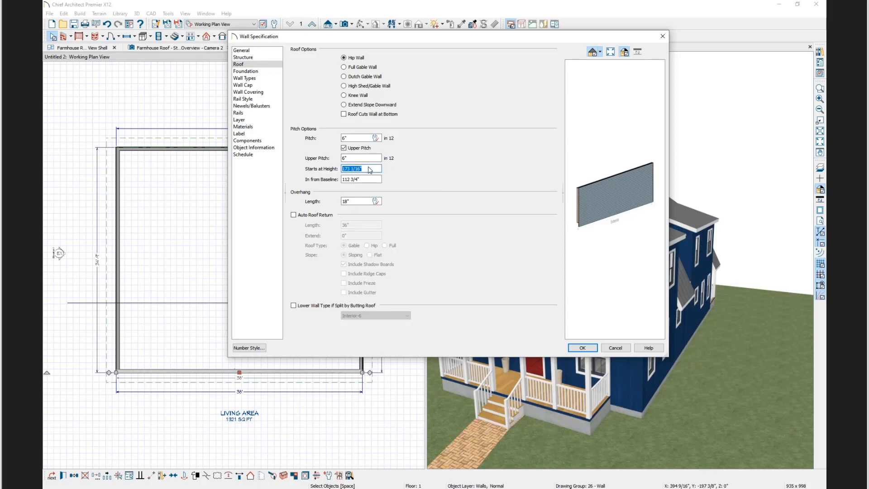
text(15')
click(366, 179)
click(583, 347)
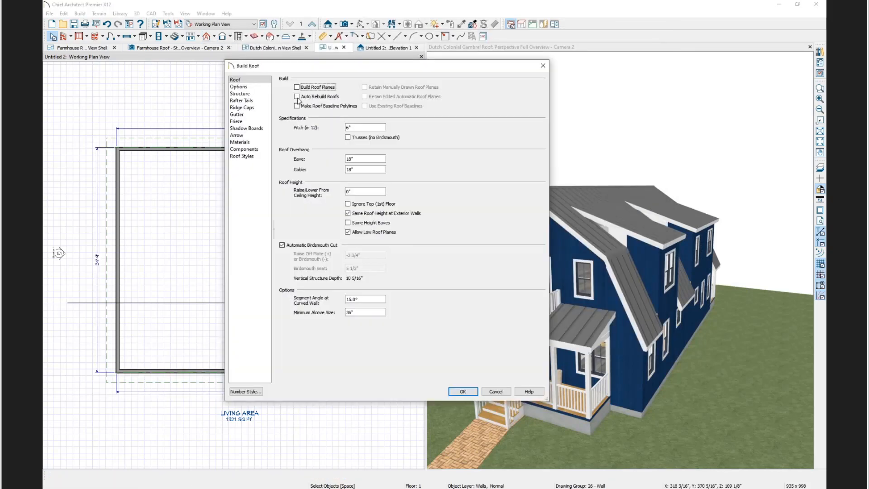
- Turn on Auto Rebuild Roofs, accepting the deletion of edited roof planes, and delete the horizontal CAD line across the plan
click(297, 96)
click(464, 392)
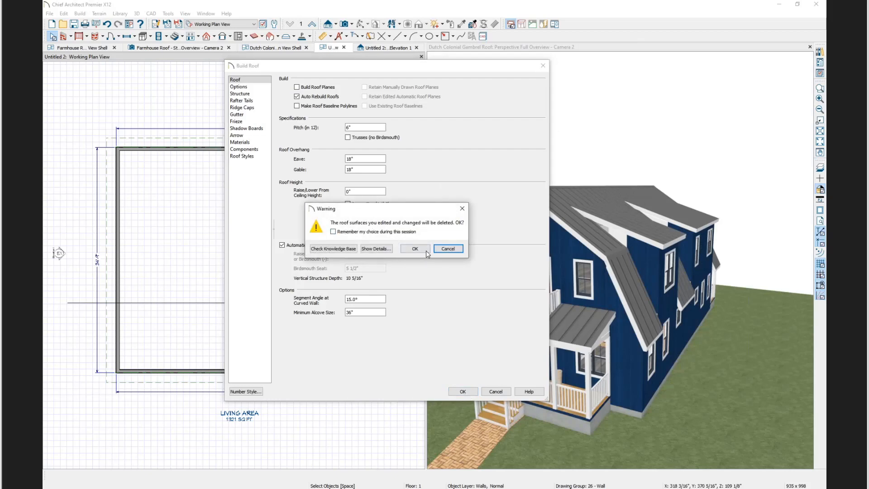
click(420, 248)
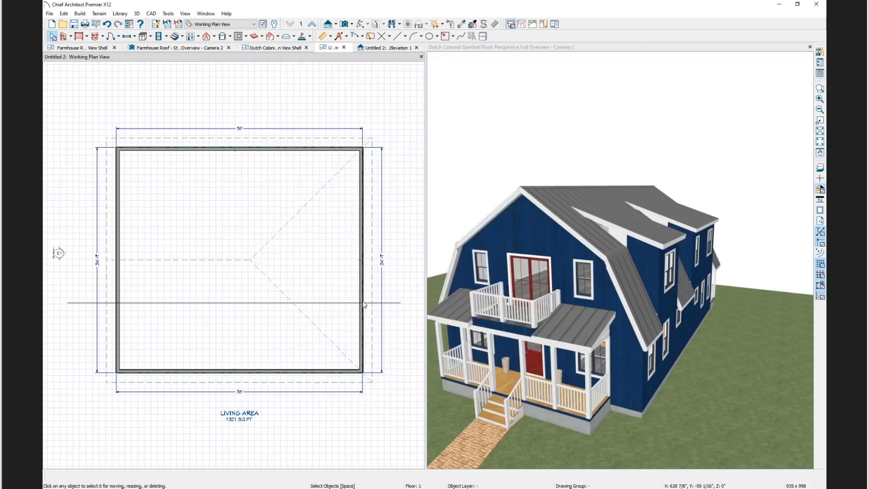
click(335, 302)
key(Delete)
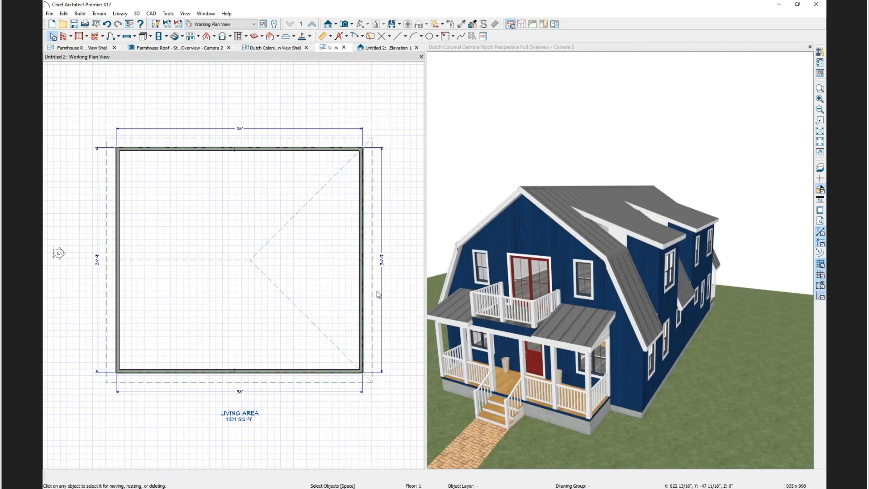
- Set the lower horizontal wall's Upper Pitch to 3 in 12
double_click(205, 374)
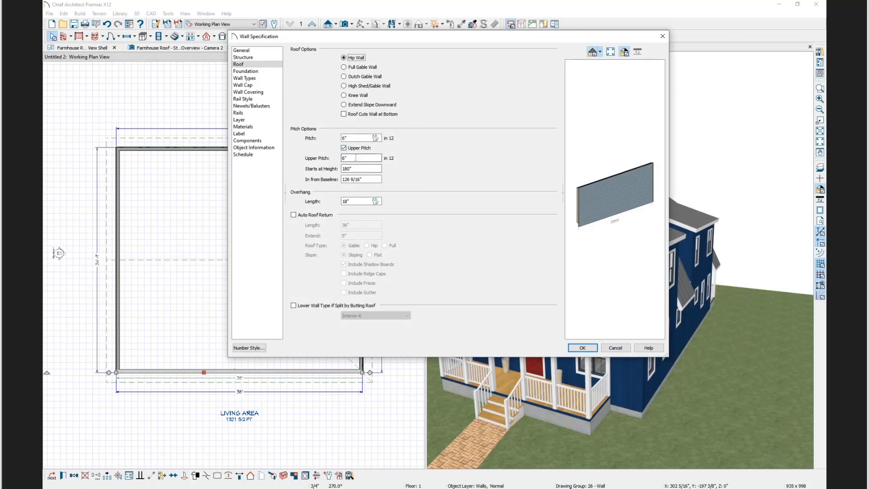
drag(355, 158, 211, 144)
text(3)
click(369, 171)
click(583, 348)
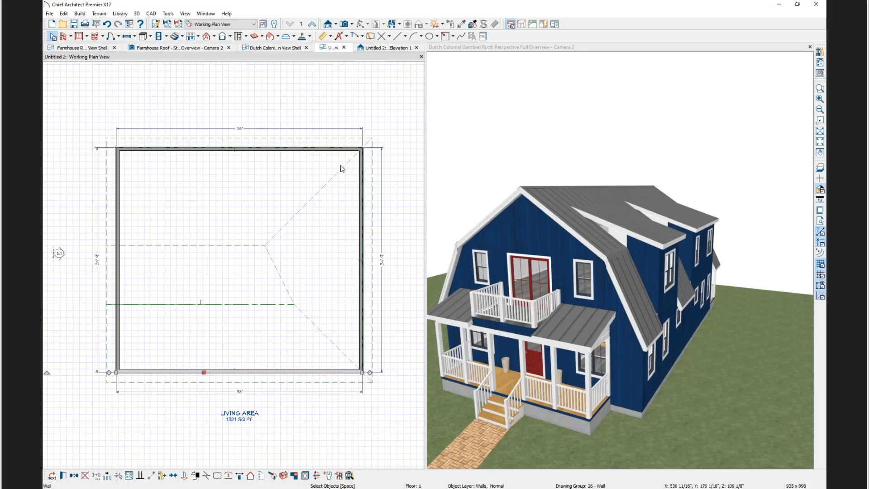
- Close the Dutch Colonial camera view, place the elevation beside the plan, and make the right wall a full gable
click(810, 47)
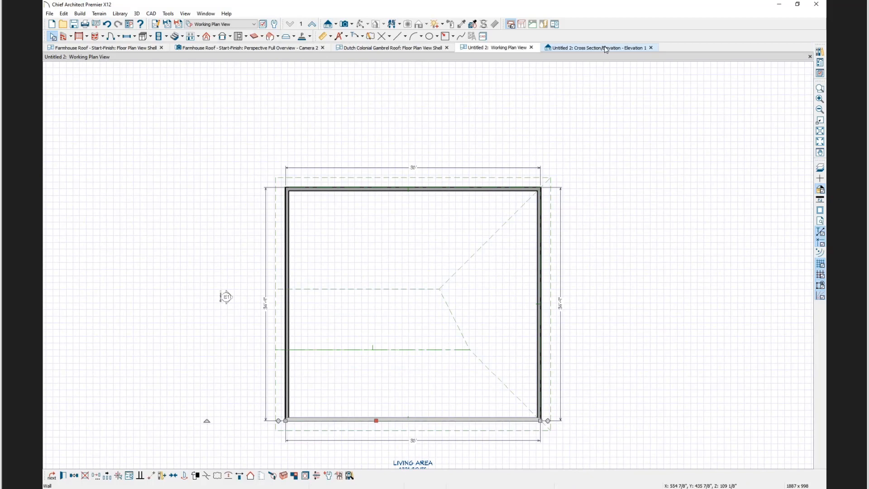
drag(607, 50, 794, 129)
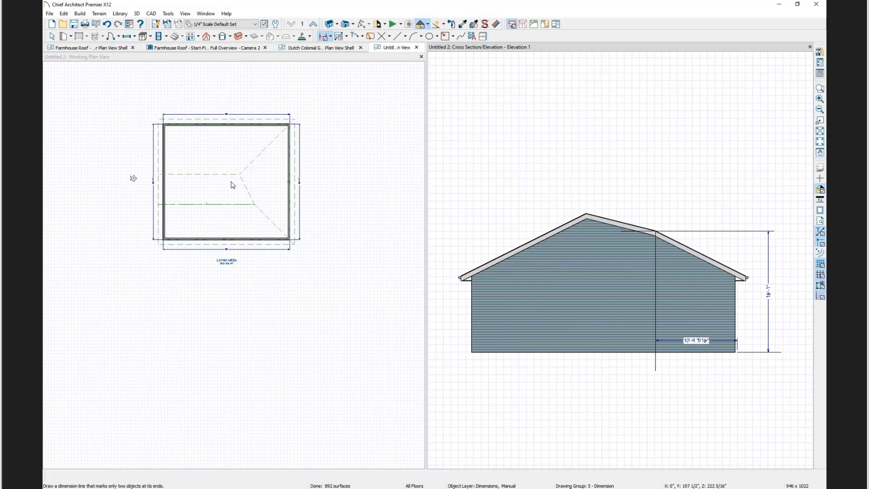
click(288, 206)
click(252, 479)
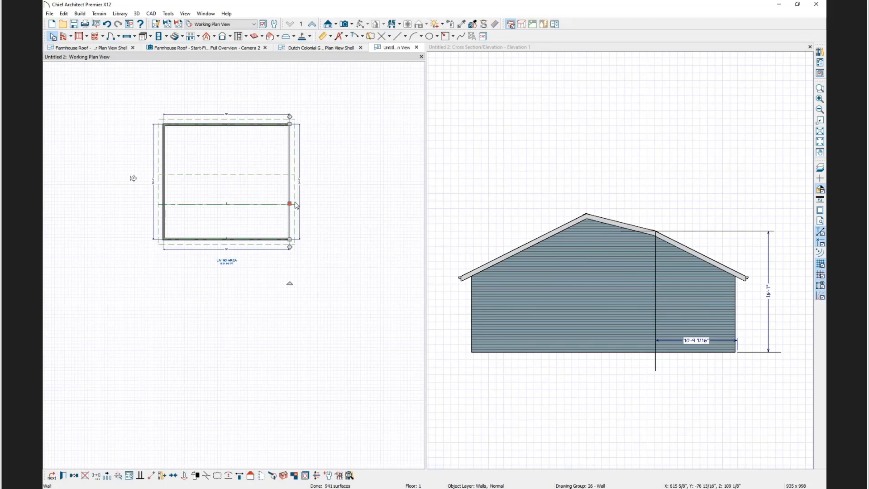
click(52, 38)
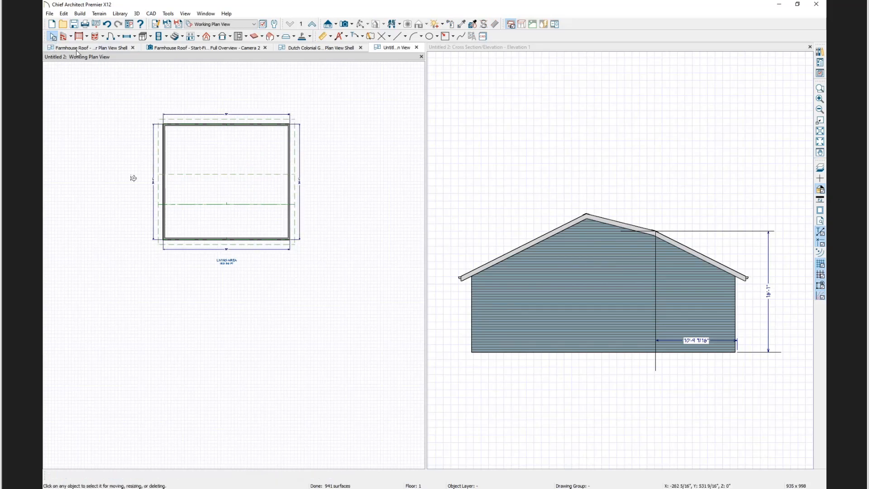
- Delete the middle roof plane with the upper pitch, turning Auto Rebuild Roofs off
click(295, 193)
click(155, 192)
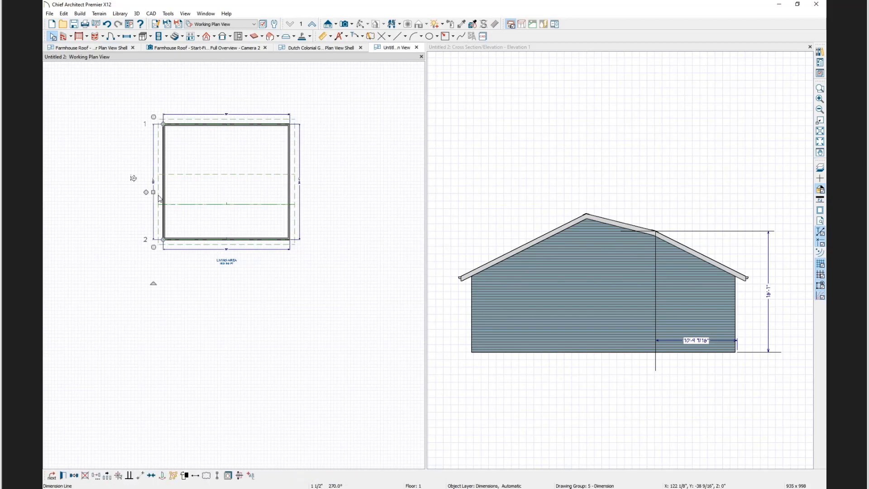
click(146, 156)
scroll(146, 156, up, 1)
scroll(147, 159, up, 3)
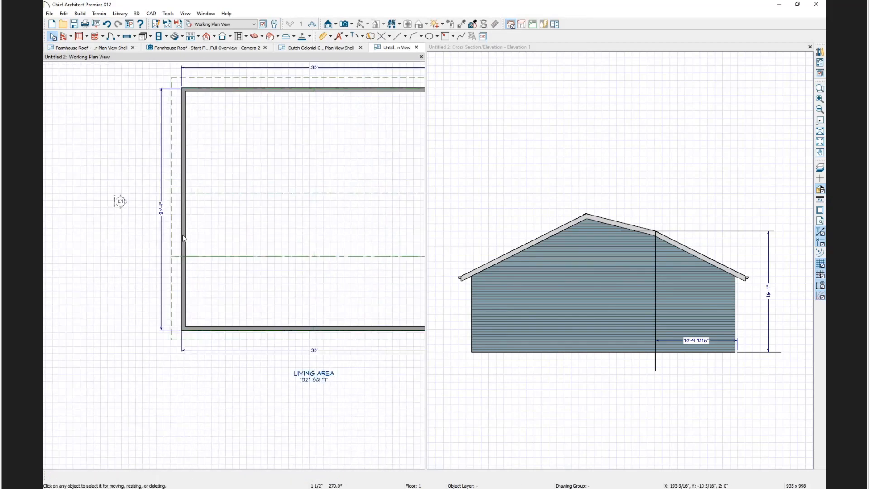
click(169, 223)
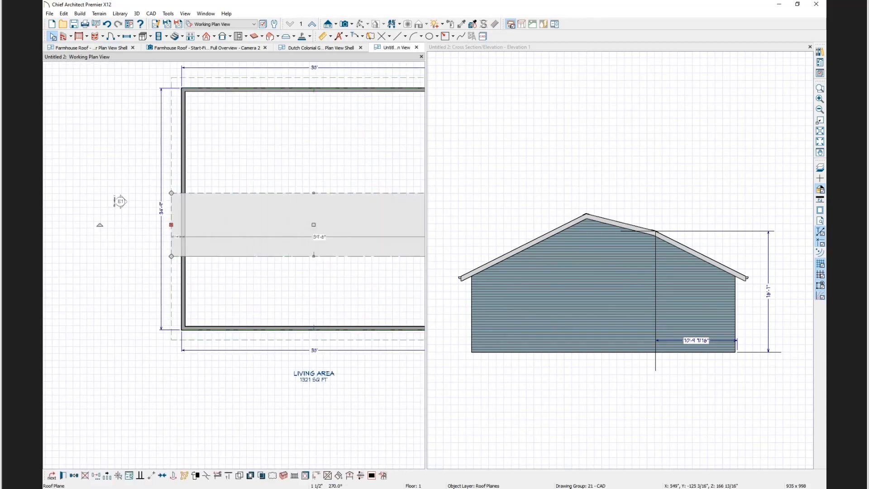
key(Delete)
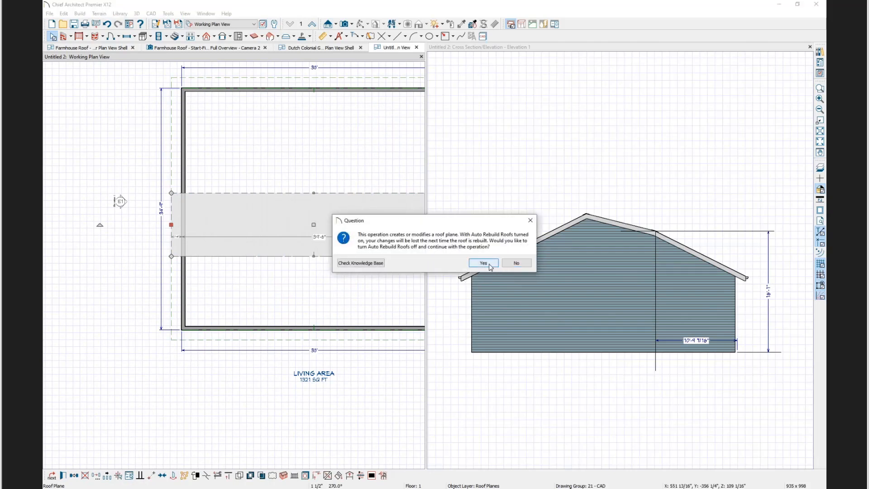
click(516, 263)
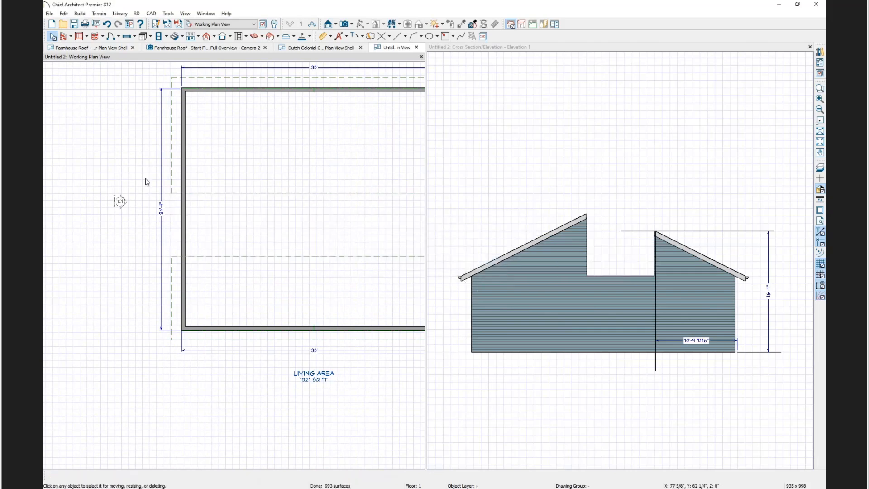
- Set the upper roof plane's Ridge Top Height to 15' with the top of plate locked
click(253, 193)
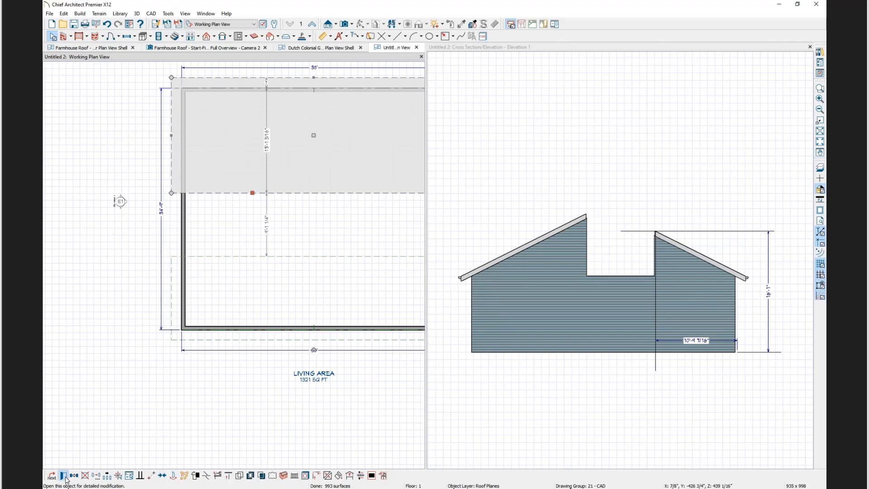
double_click(224, 135)
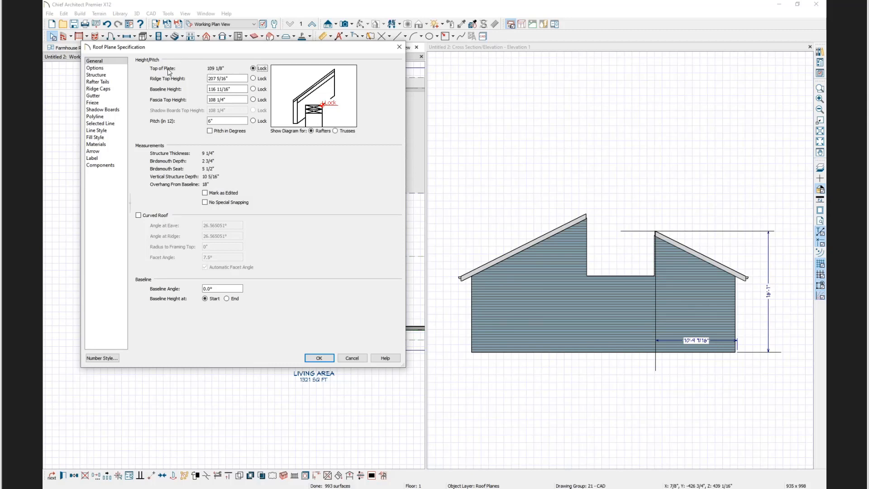
key(Tab)
text(15')
key(Tab)
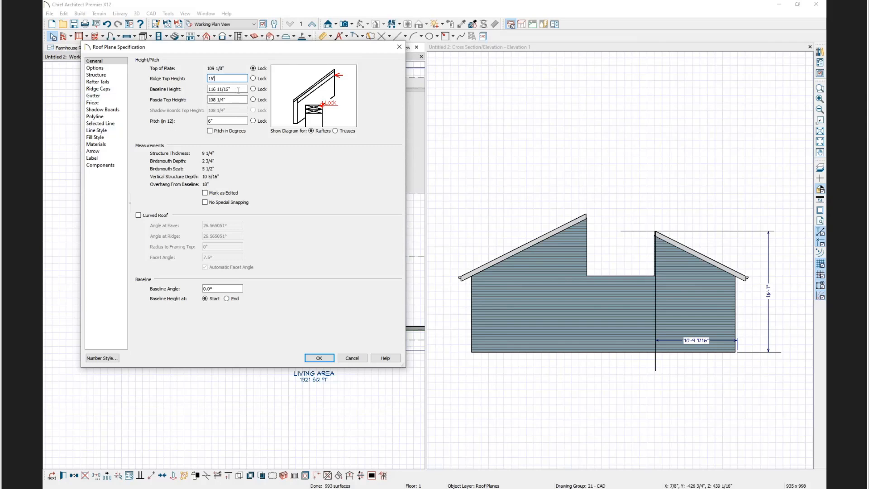
click(319, 357)
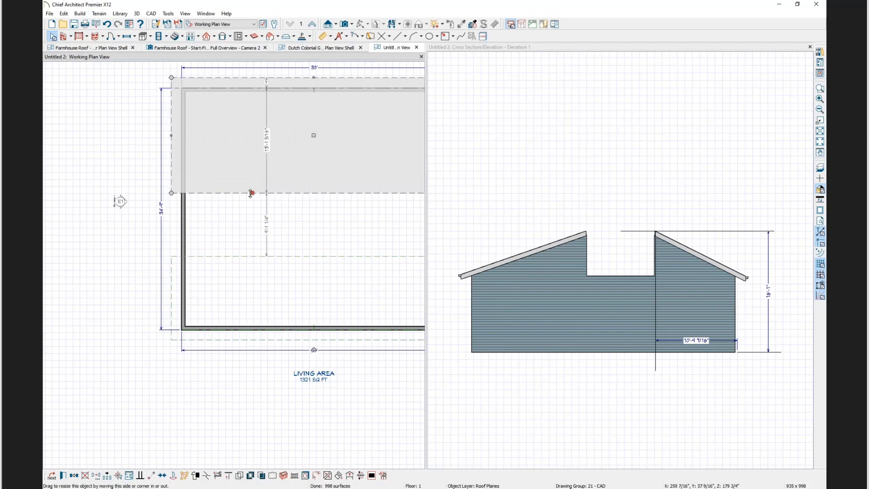
- Extend the upper roof plane's ridge edge down to meet the lower plane, and set its Ridge Top Height to 15' again
drag(252, 192, 257, 257)
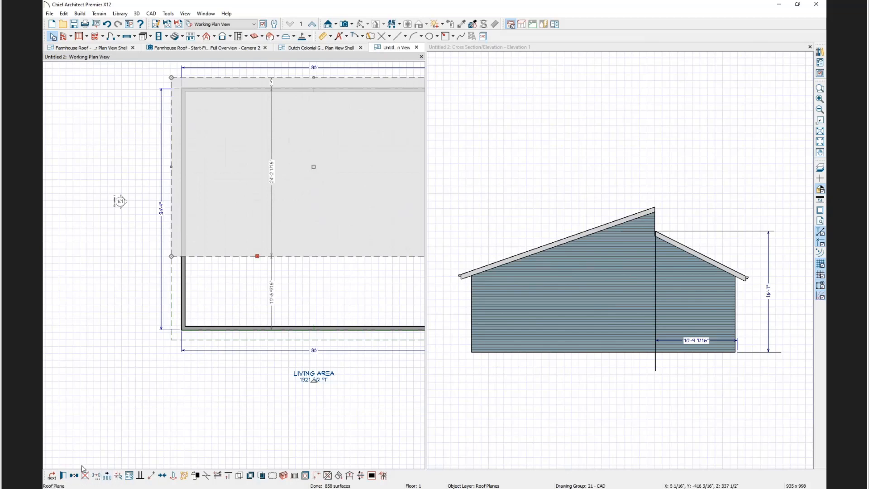
double_click(332, 192)
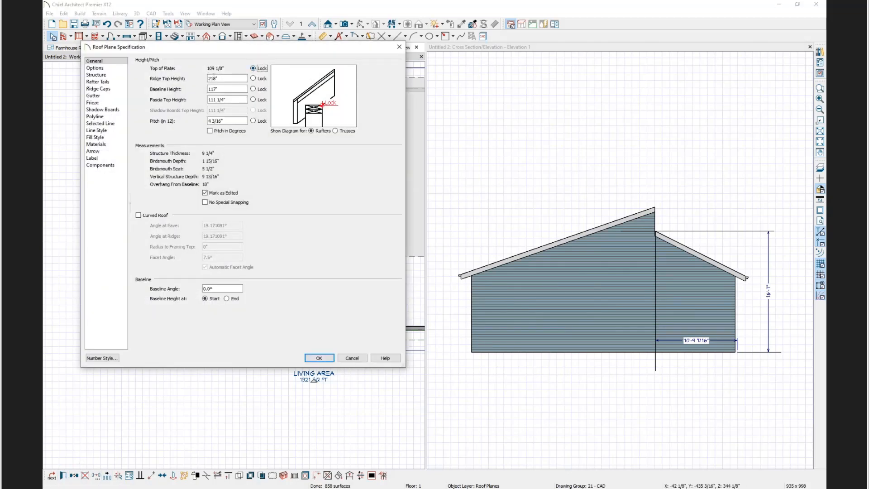
key(Tab)
text(15')
key(Tab)
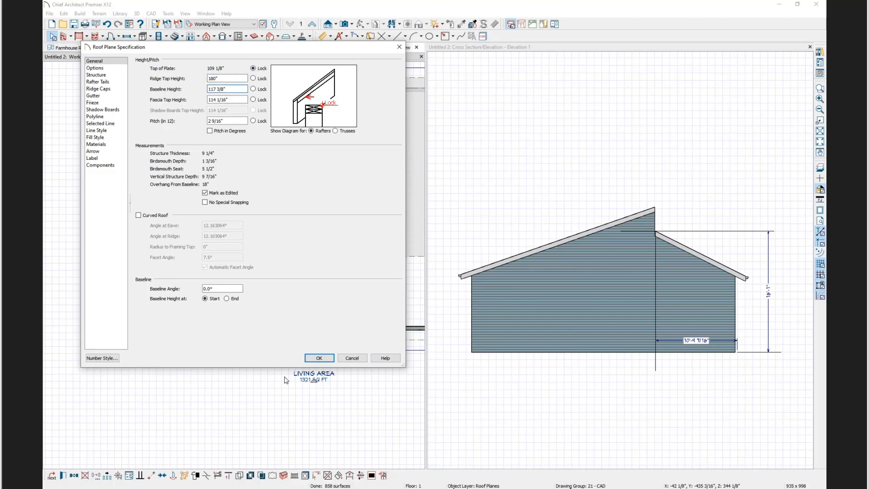
click(319, 358)
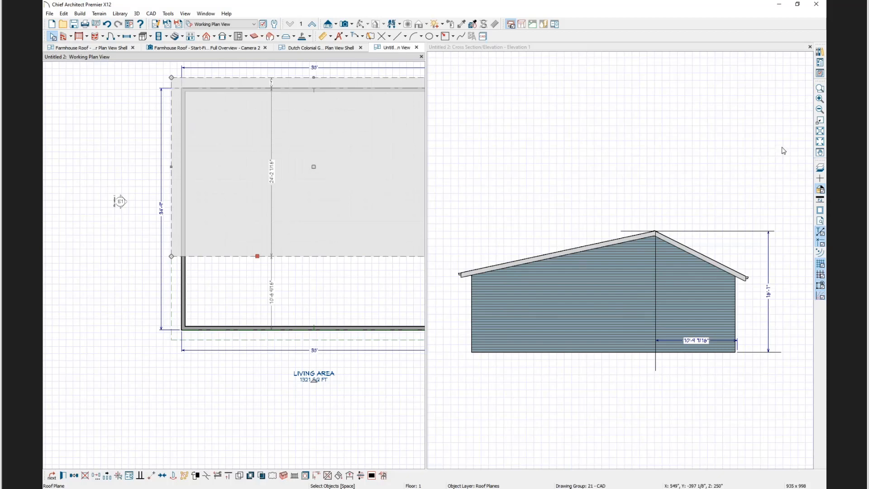
- Fit the plan in its view and display the elevation in the Glass House rendering technique
click(820, 143)
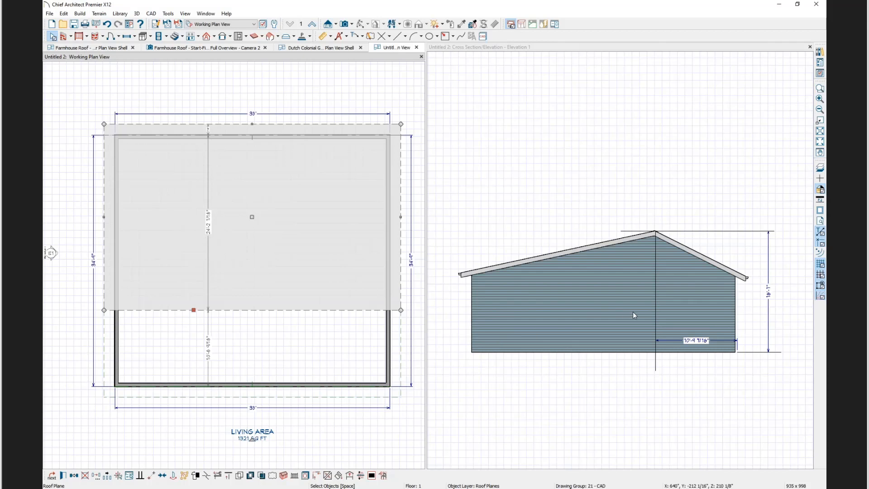
click(485, 50)
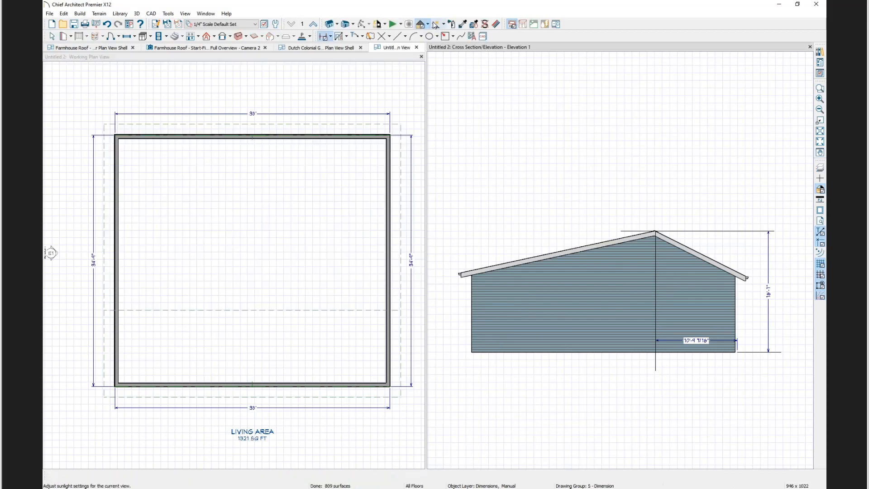
click(428, 24)
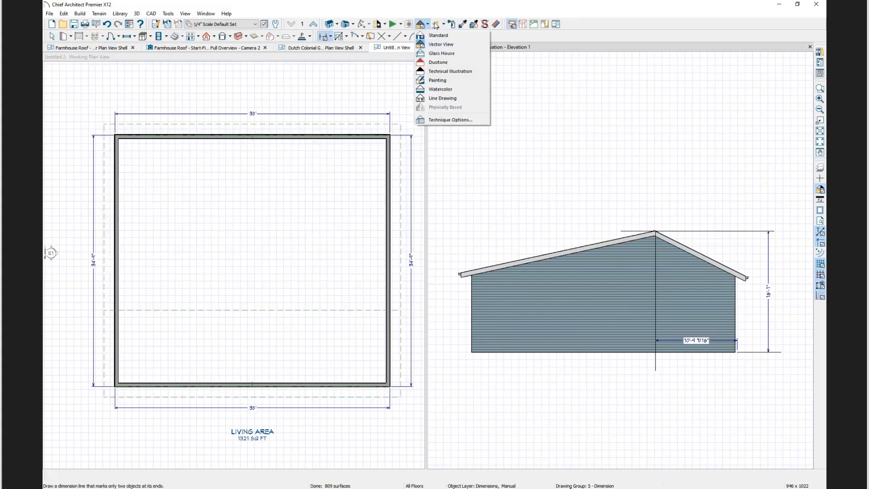
click(441, 53)
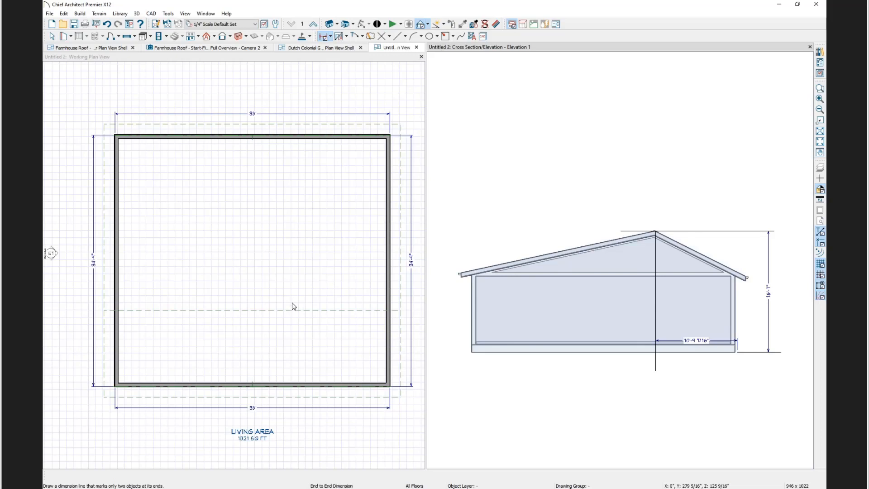
- Draw a roof truss across the full depth of the plan, turning on display of the "Framing, Roof Trusses" layer
click(215, 36)
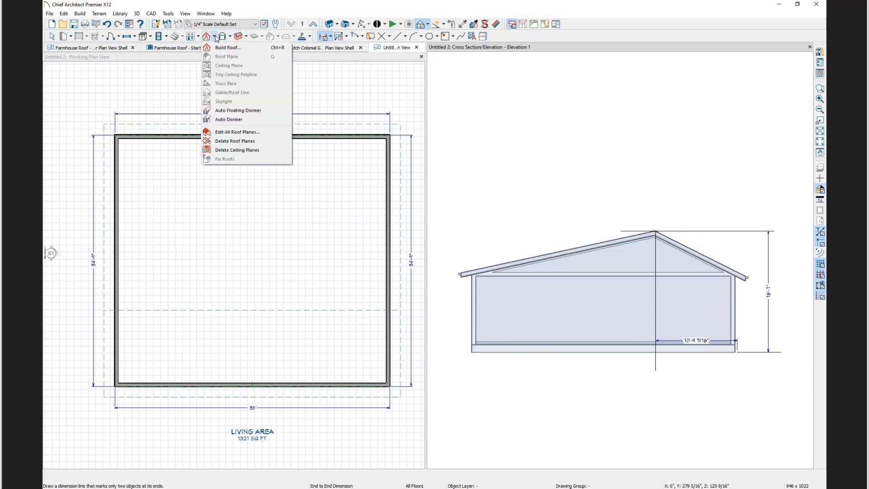
click(246, 37)
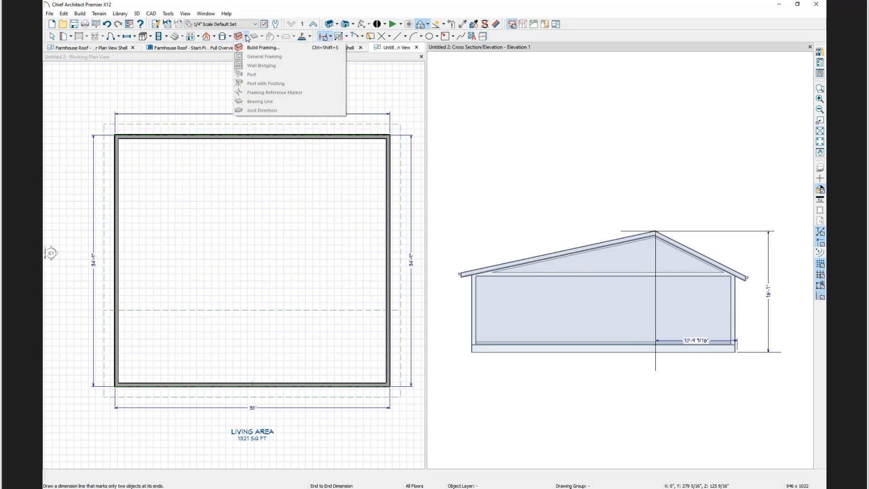
click(192, 54)
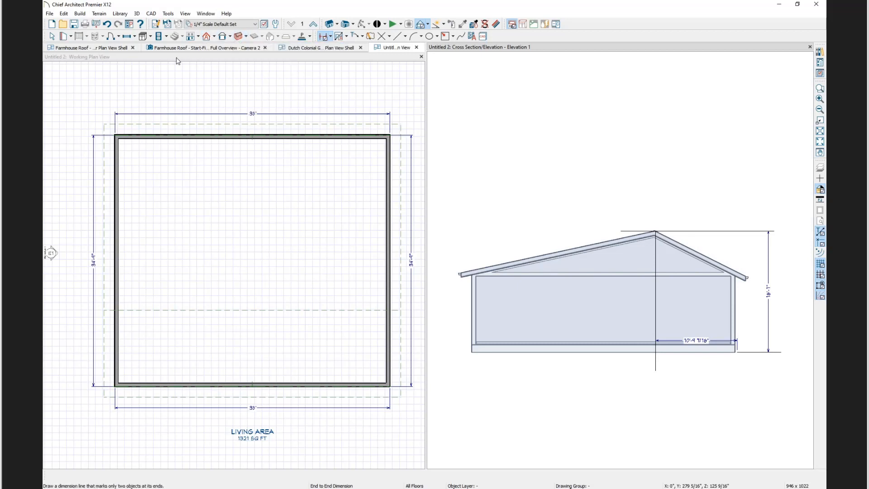
click(262, 37)
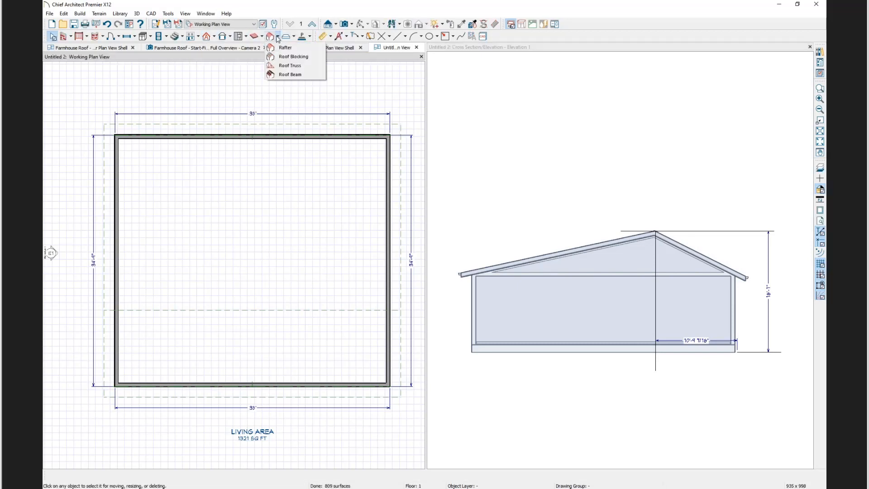
click(290, 69)
mouse_move(176, 124)
mouse_down()
mouse_move(177, 307)
mouse_move(158, 422)
mouse_up()
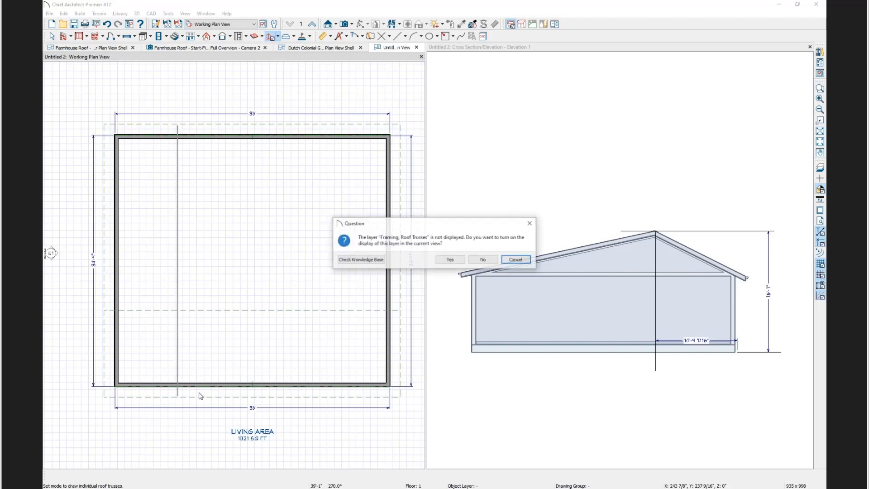
click(454, 259)
click(497, 49)
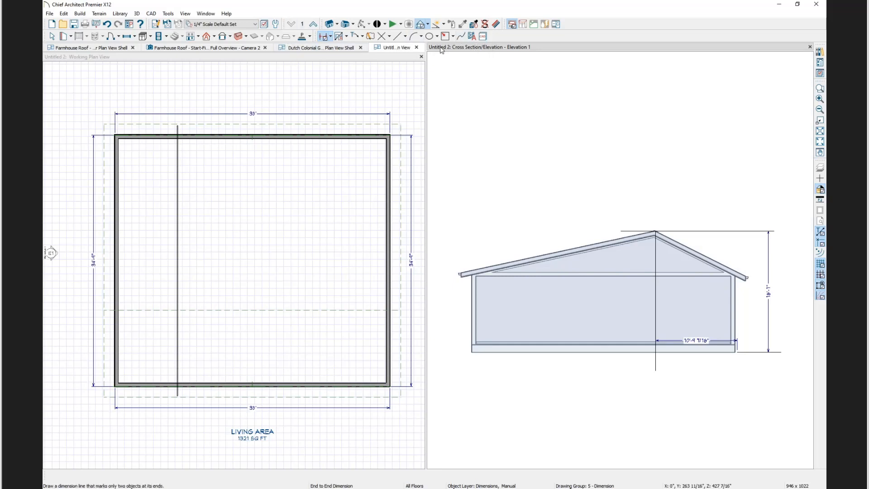
click(265, 24)
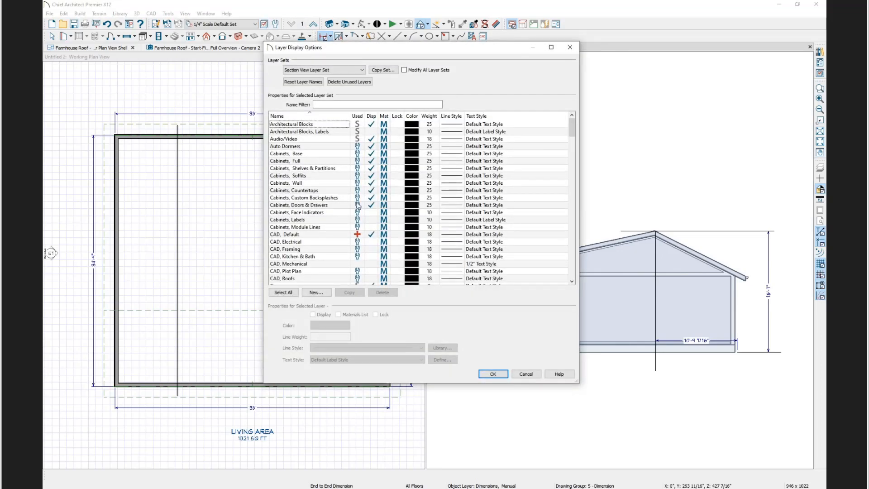
mouse_move(358, 205)
click(527, 374)
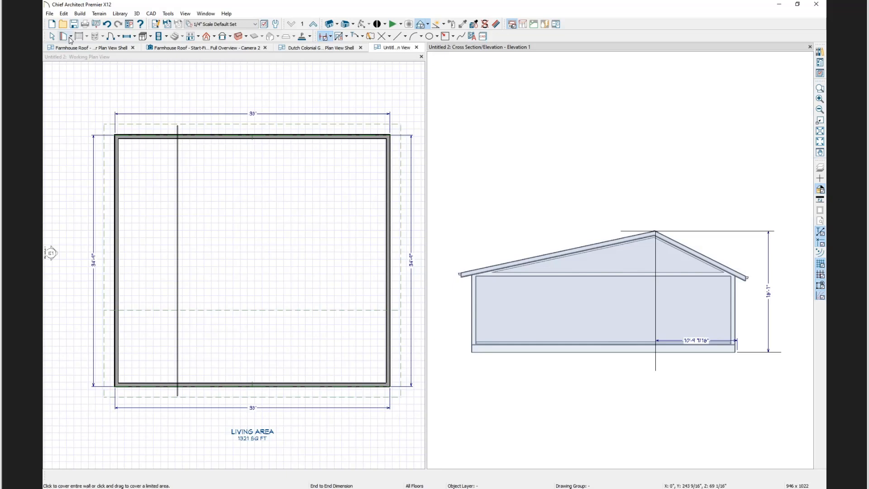
- Delete the roof truss drawn across the plan
right_click(180, 174)
click(202, 212)
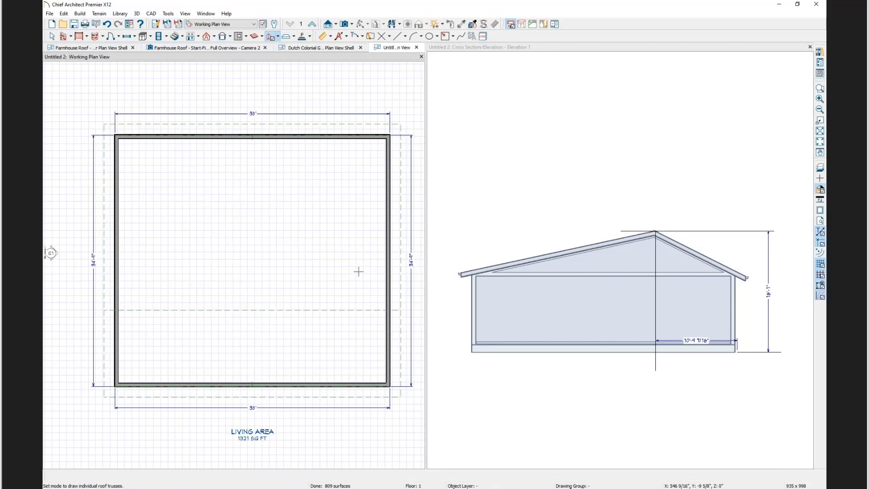
- Add the CA-001 profile from the core catalog's Base Molding folder as the roof's frieze molding
click(207, 37)
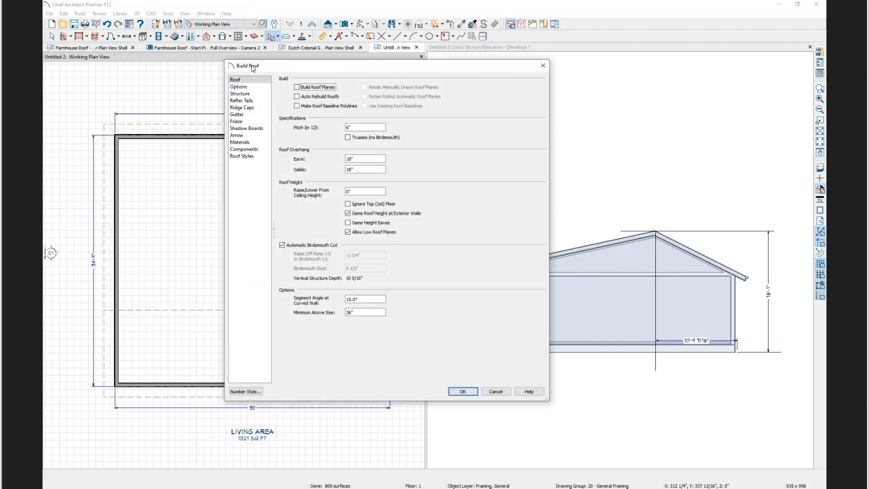
click(239, 122)
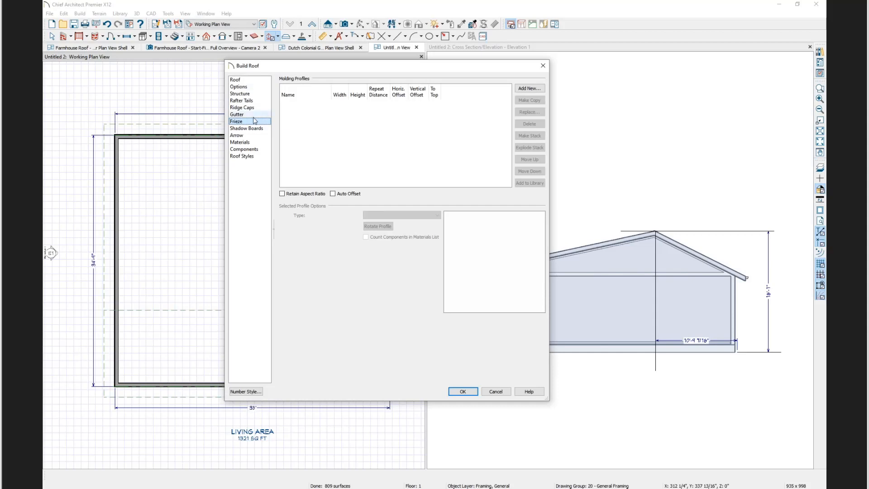
click(530, 89)
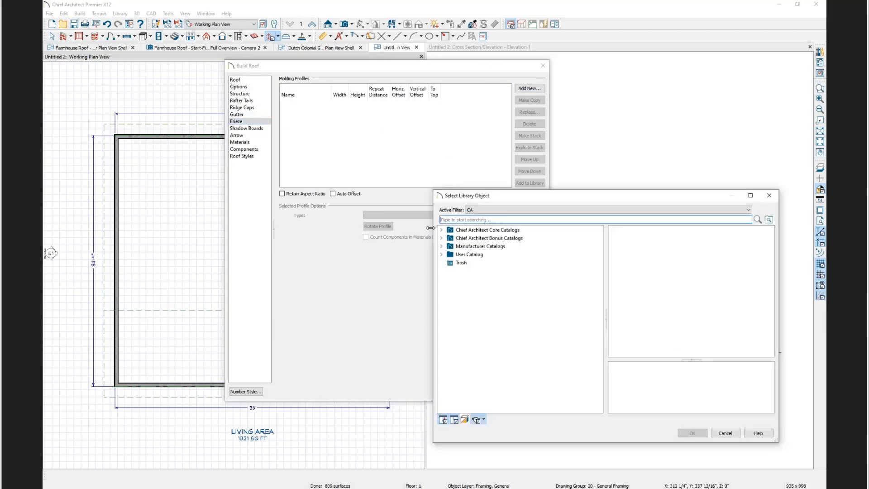
click(442, 231)
click(493, 238)
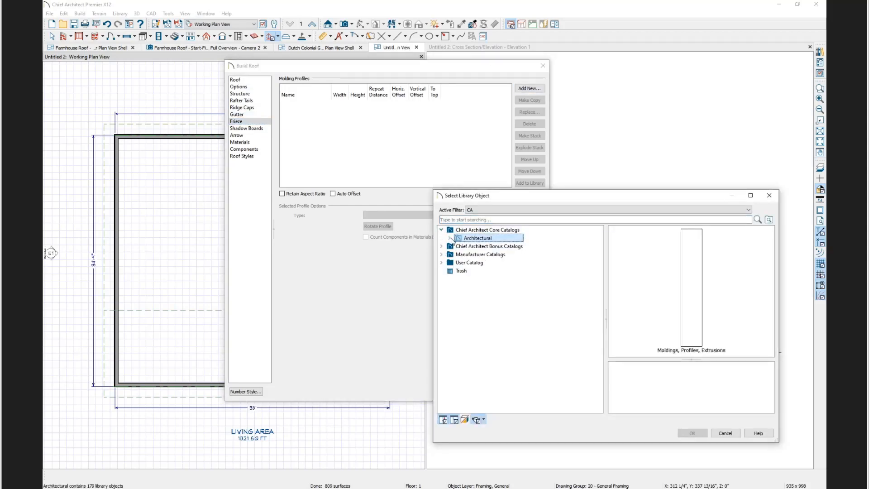
click(449, 238)
double_click(502, 246)
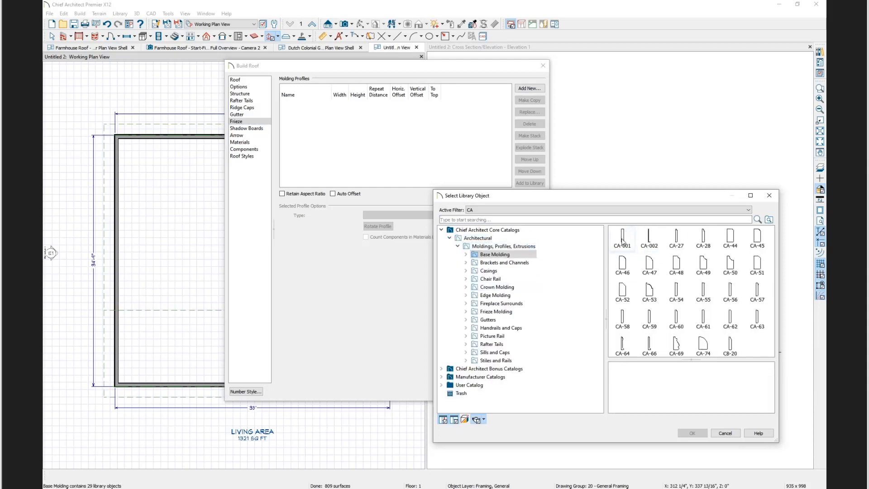
click(622, 237)
click(692, 433)
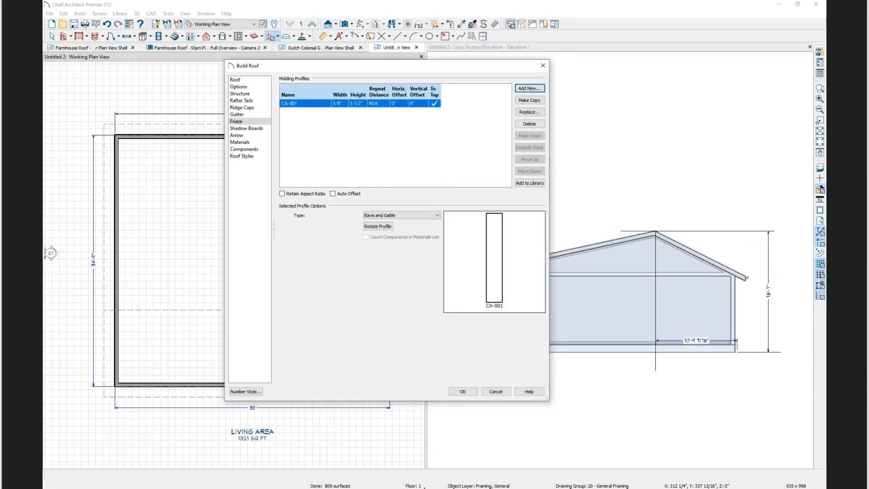
click(465, 391)
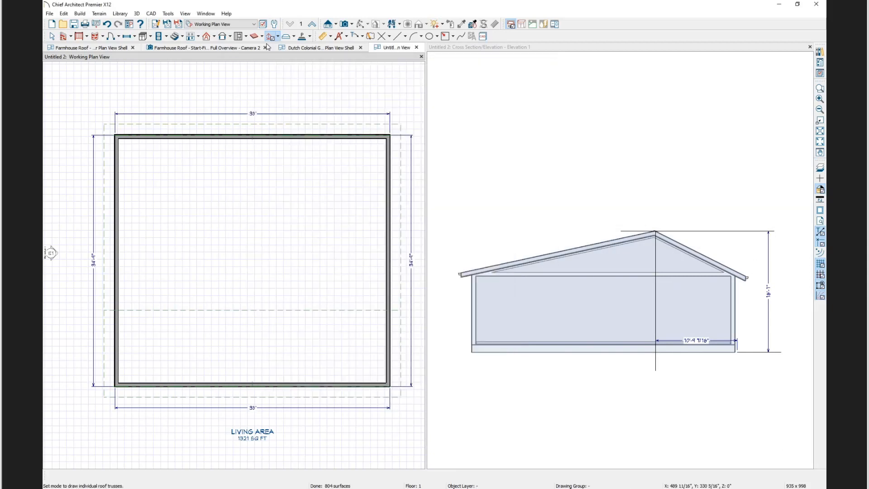
- Turn on Auto Rebuild Roofs and accept the deletion of the manually edited roof planes
click(207, 37)
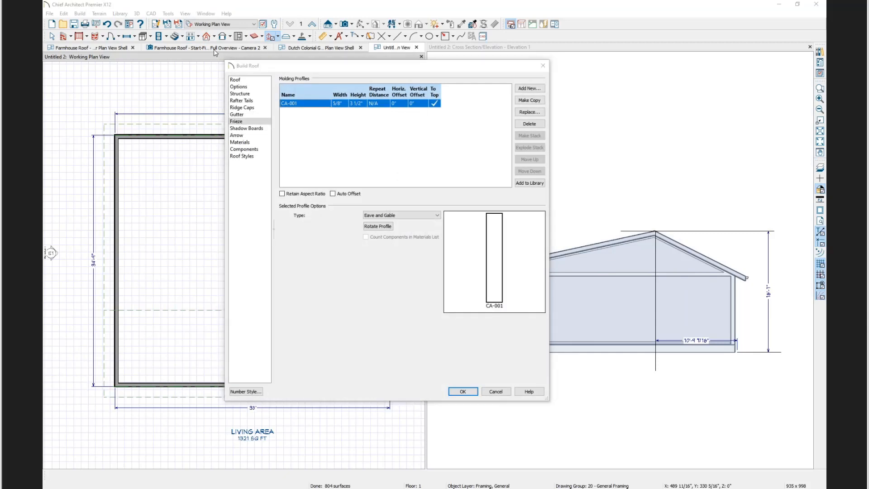
click(297, 97)
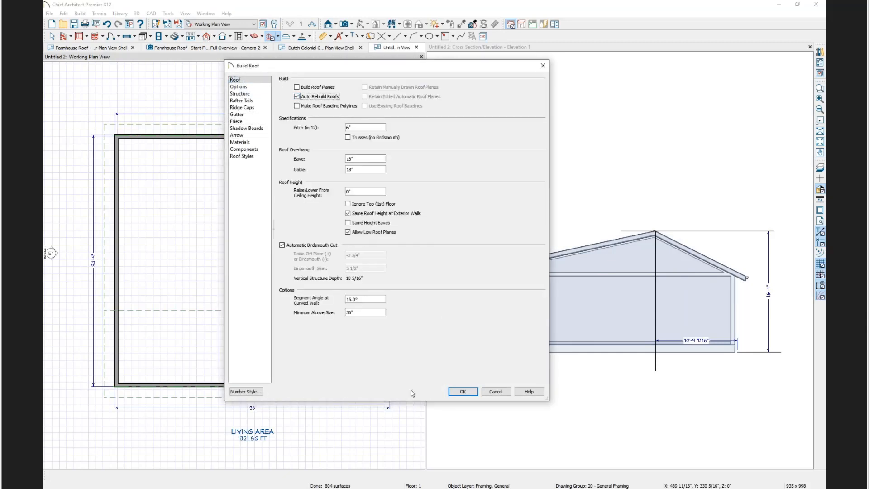
click(463, 392)
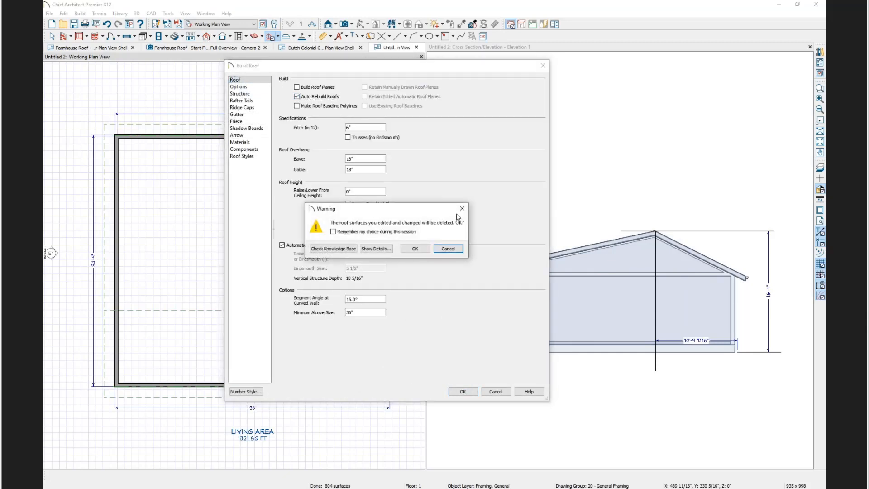
click(415, 249)
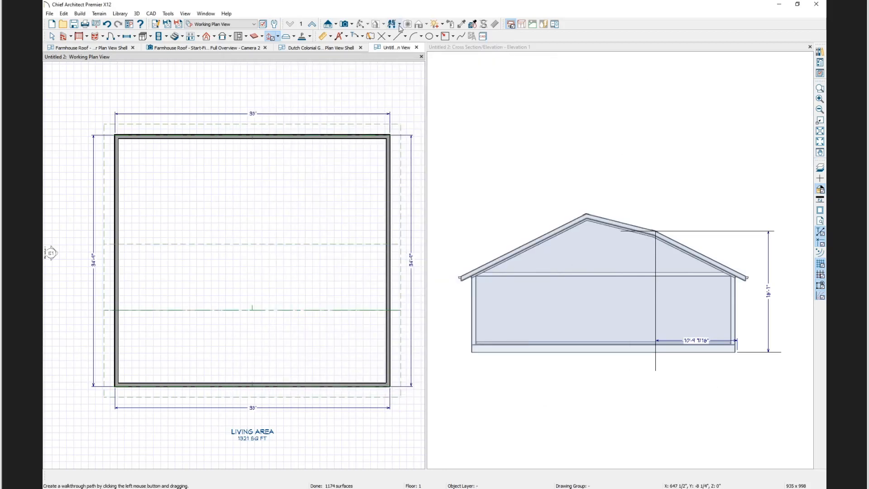
- Render the elevation with the Standard technique and close the elevation view
click(522, 73)
click(428, 24)
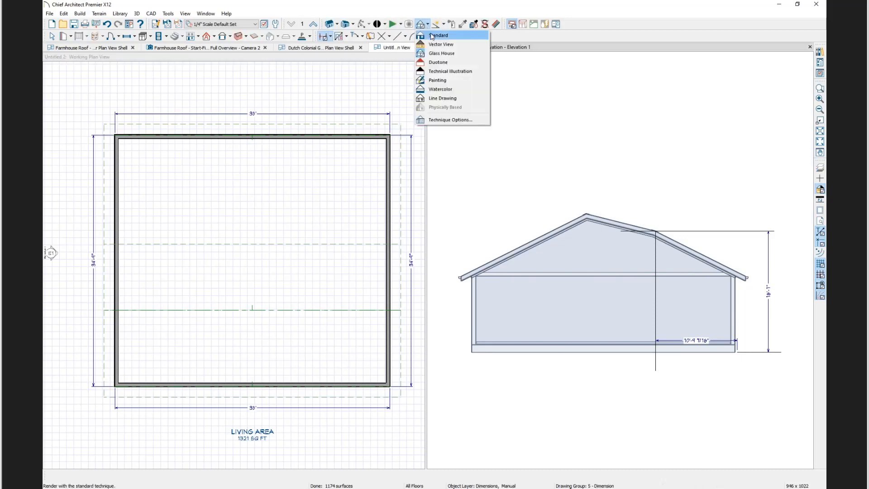
click(431, 36)
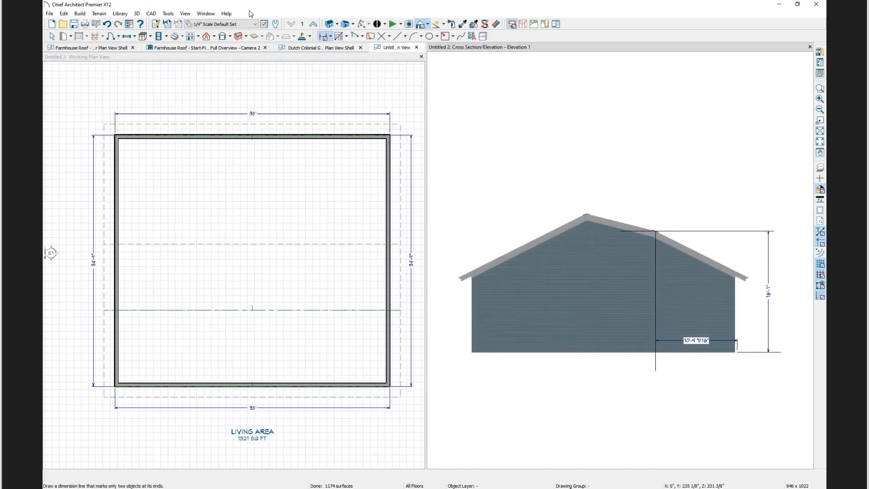
click(810, 47)
- Create a Perspective Full Overview, tile it beside the plan, and orbit it to face the gable end
click(459, 259)
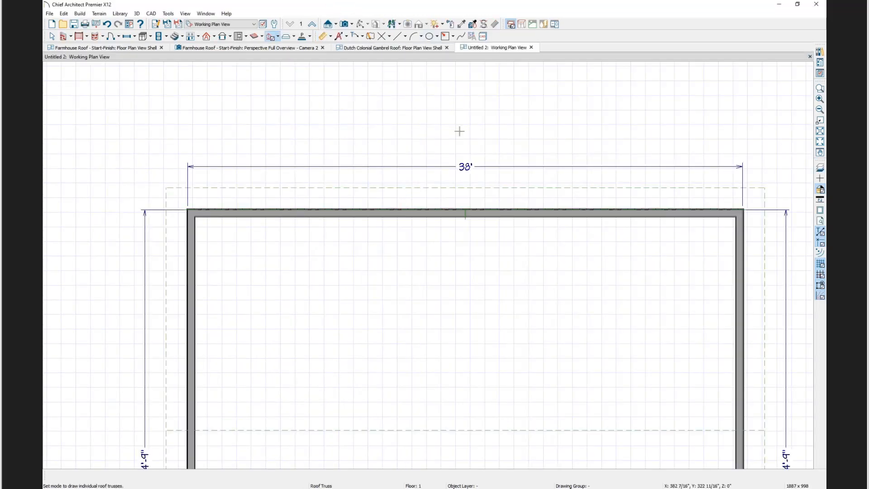
scroll(476, 153, down, 4)
middle_drag(543, 310, 344, 290)
click(352, 24)
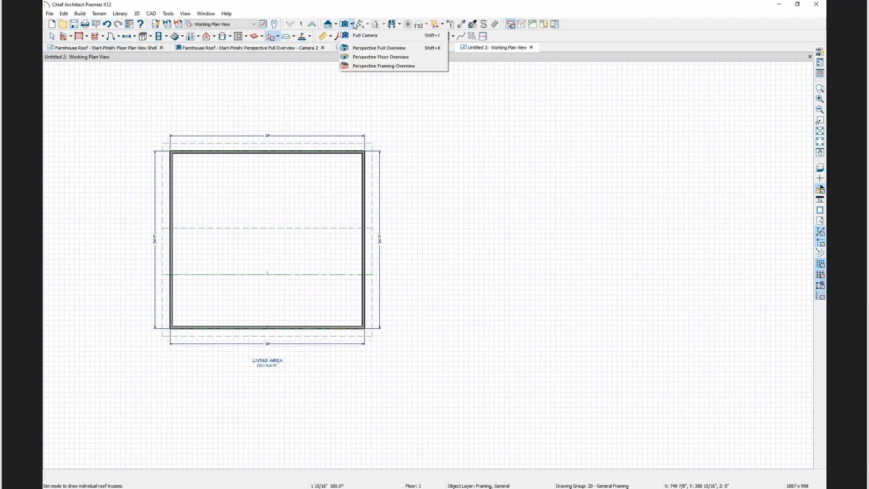
click(378, 48)
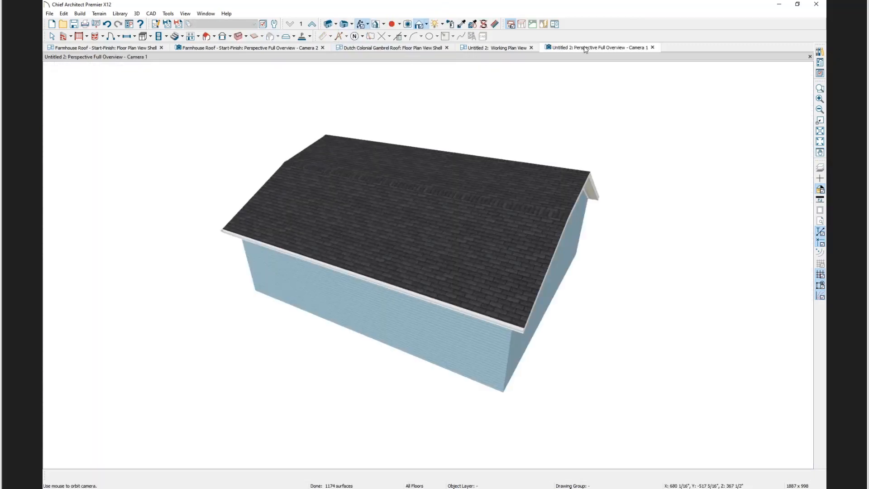
drag(586, 57, 633, 181)
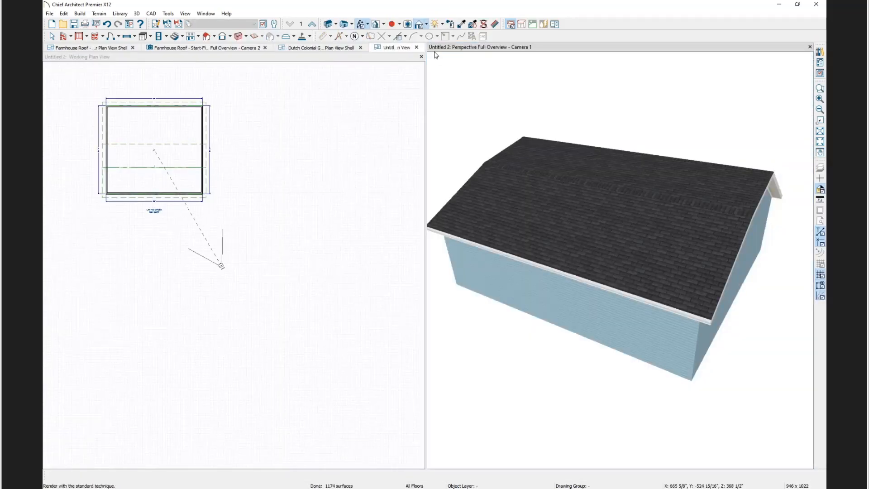
drag(486, 147, 557, 251)
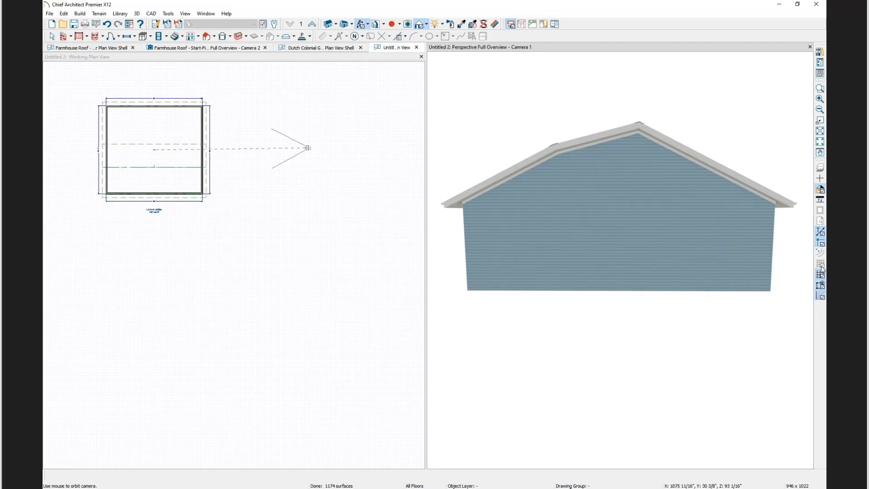
- Draw a roof plane about 22'-6" long and 13'-2" deep on the gable end wall, turning Auto Rebuild Roofs off, and select it
click(820, 89)
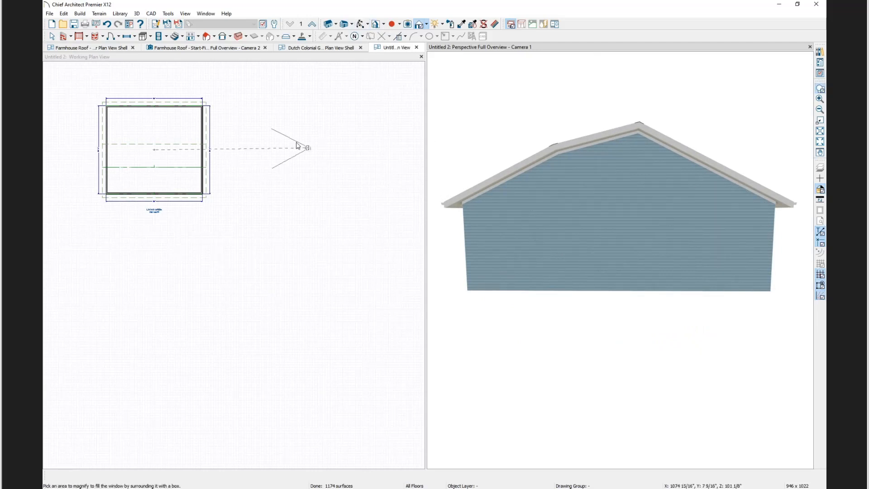
click(371, 60)
drag(239, 94, 144, 219)
click(207, 37)
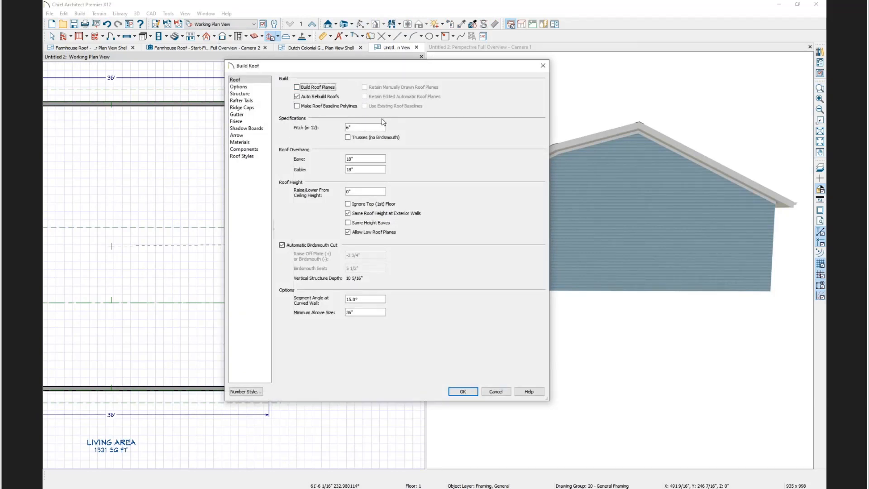
click(496, 392)
click(215, 38)
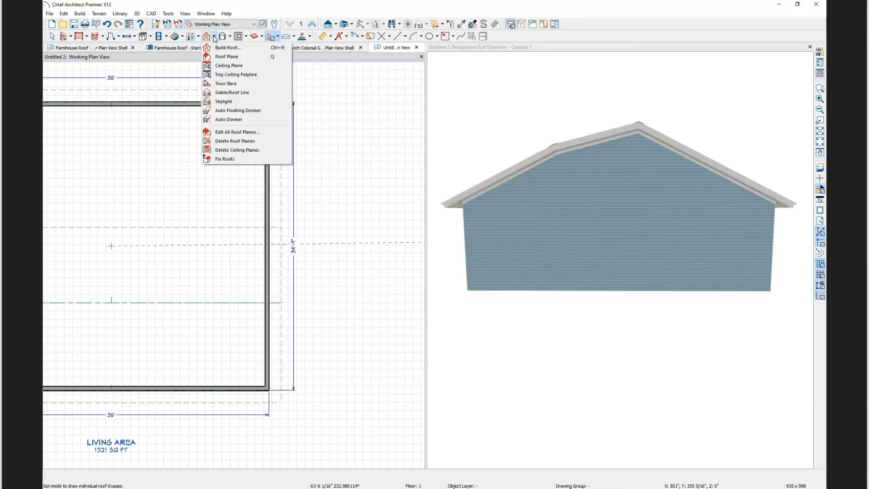
click(226, 56)
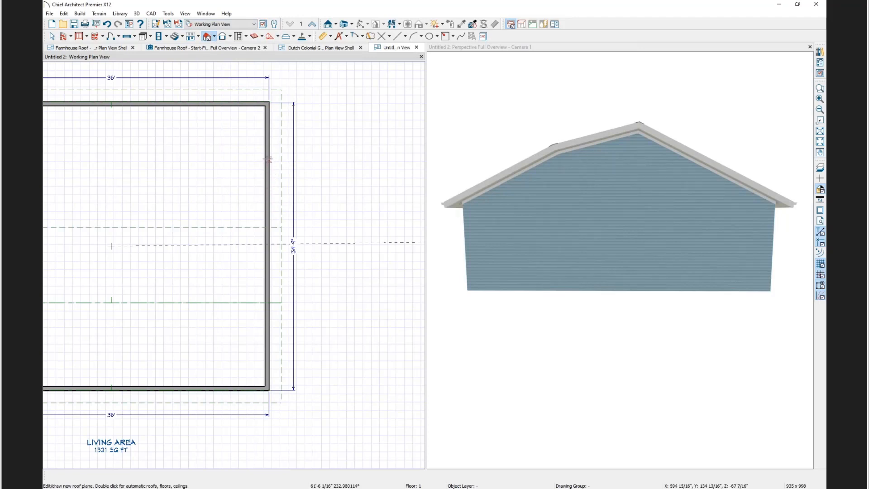
drag(268, 147, 263, 335)
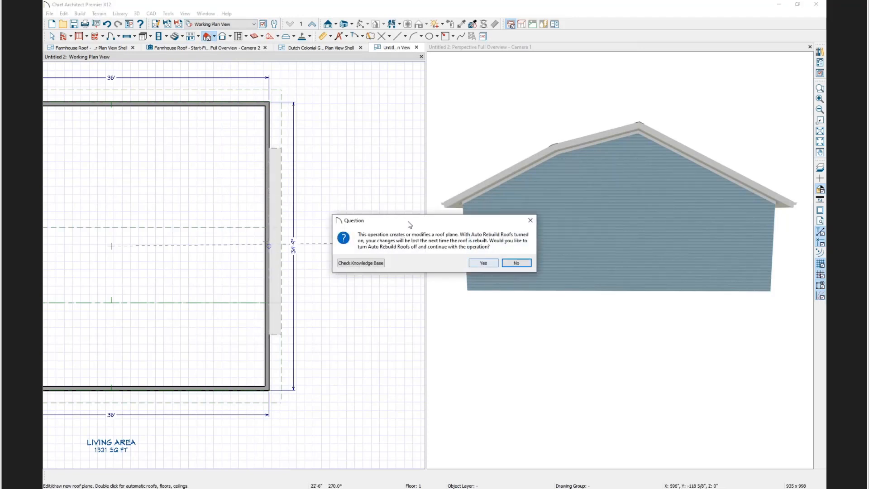
click(481, 262)
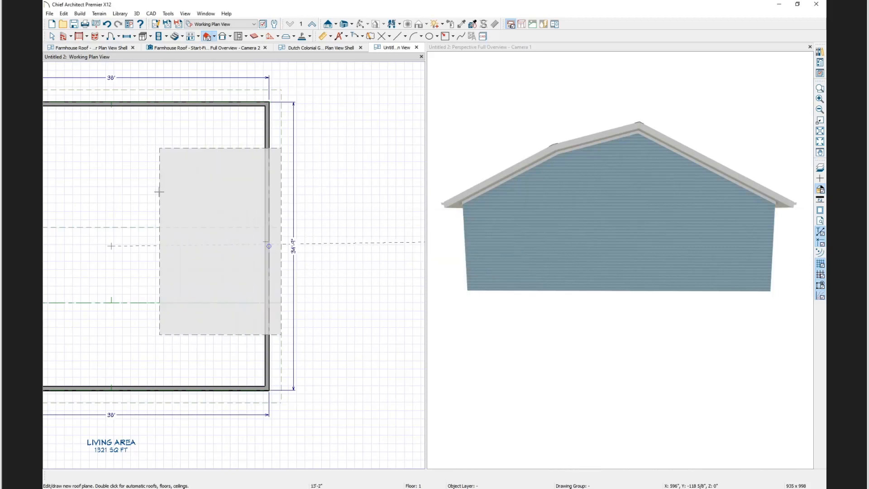
click(191, 197)
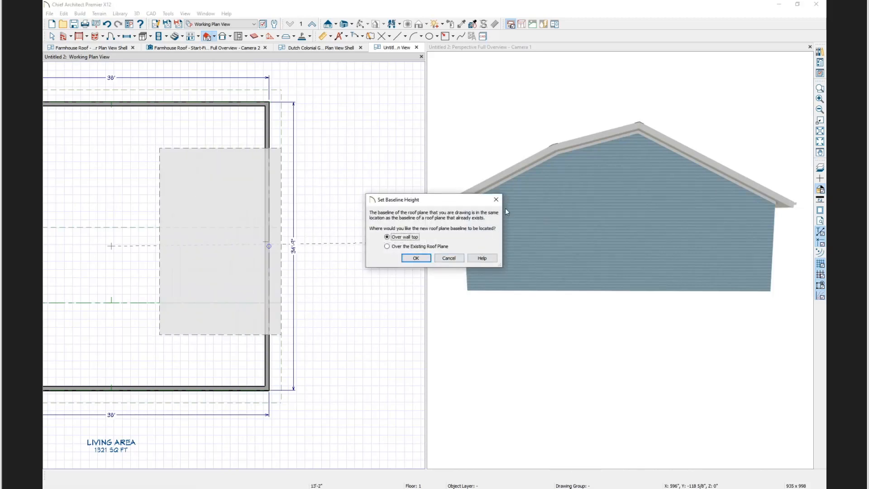
click(496, 199)
click(161, 183)
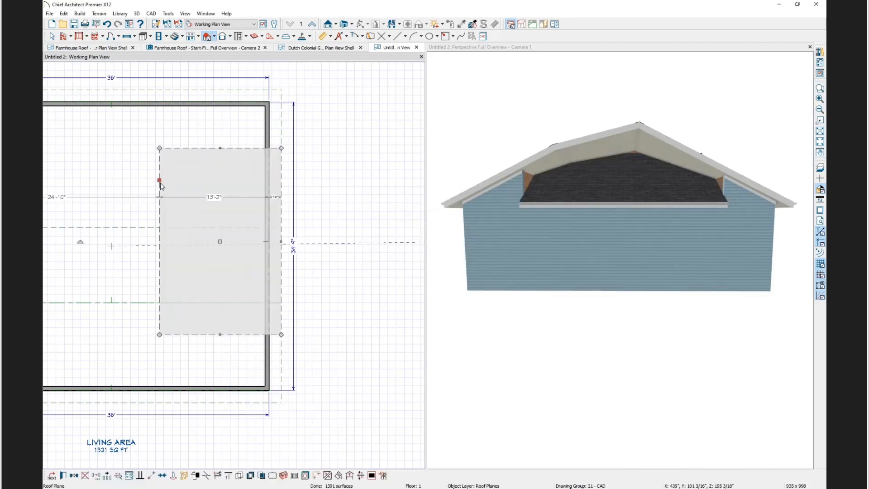
- Pull the gable-end roof plane's ridge edge back to the wall's outer face and inspect the resulting strip and frieze in 3D
drag(161, 182, 275, 174)
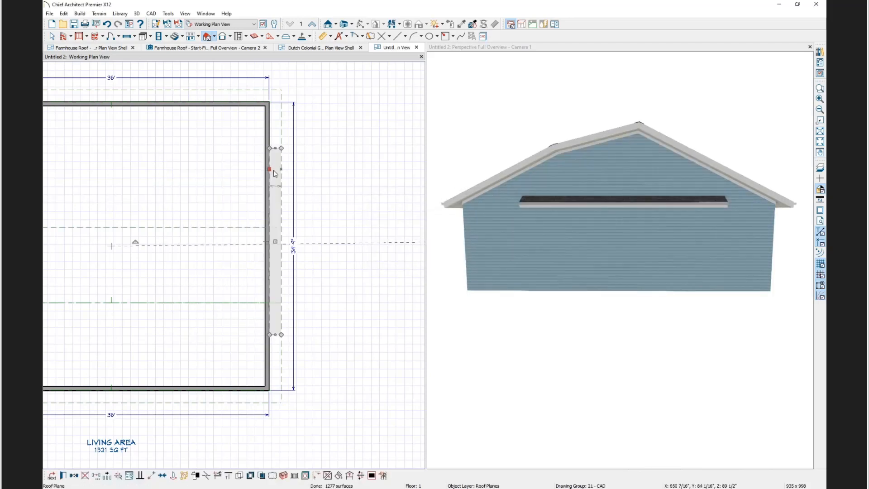
click(462, 48)
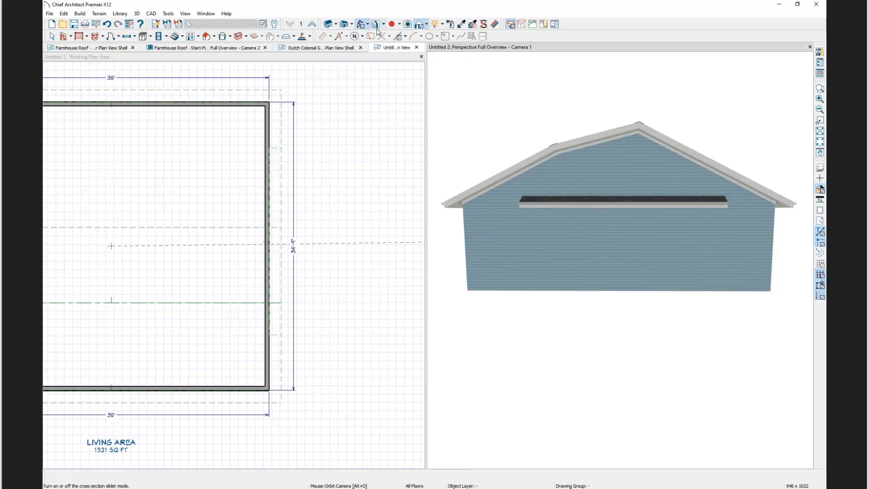
drag(506, 149, 525, 151)
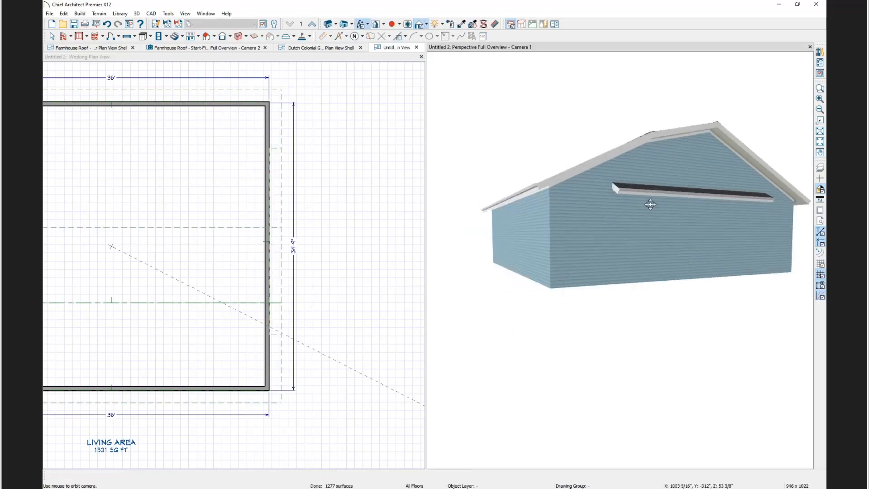
scroll(650, 205, up, 8)
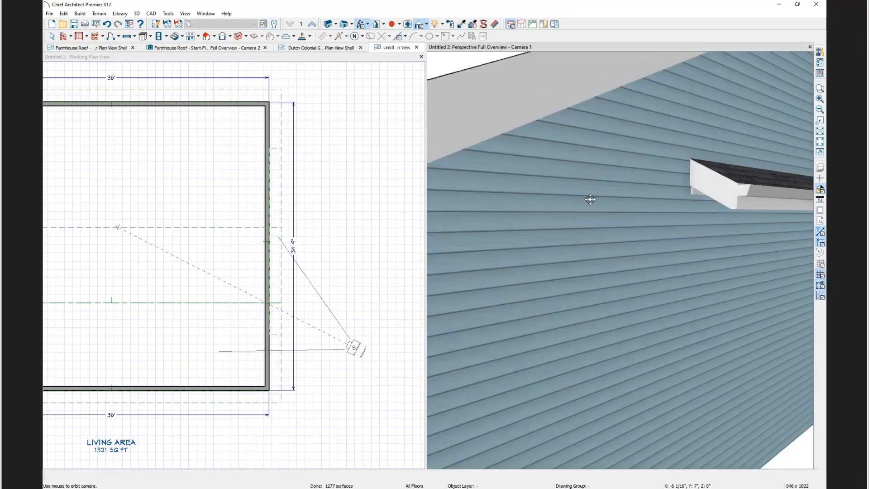
scroll(681, 225, down, 6)
drag(681, 225, 717, 197)
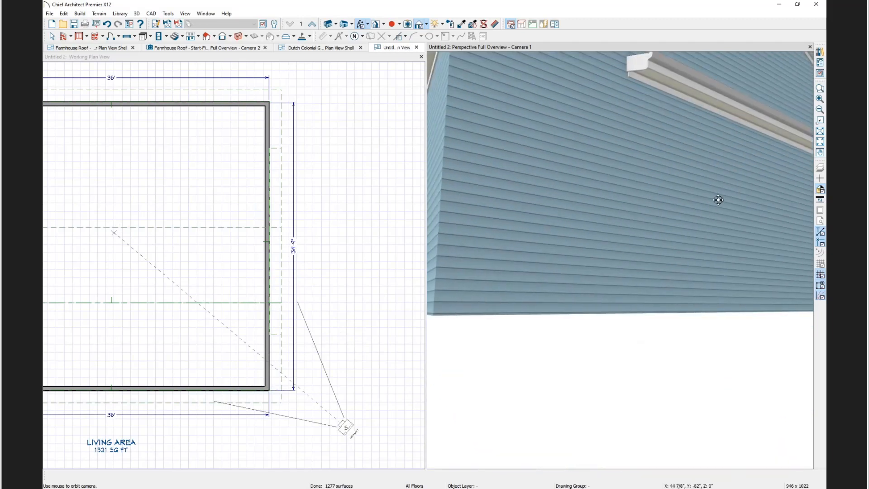
scroll(719, 205, down, 5)
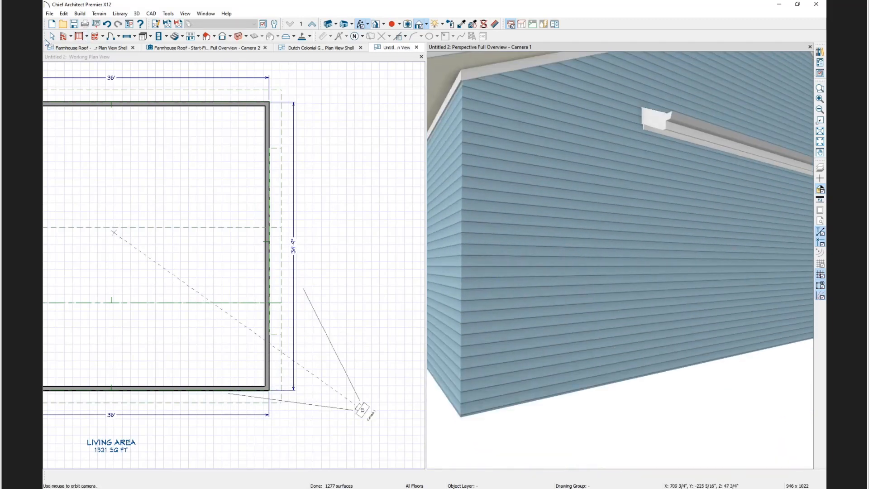
- Review the CA-001 frieze molding and its To Top option in the gable-end roof plane's specification, discarding any changes
click(52, 36)
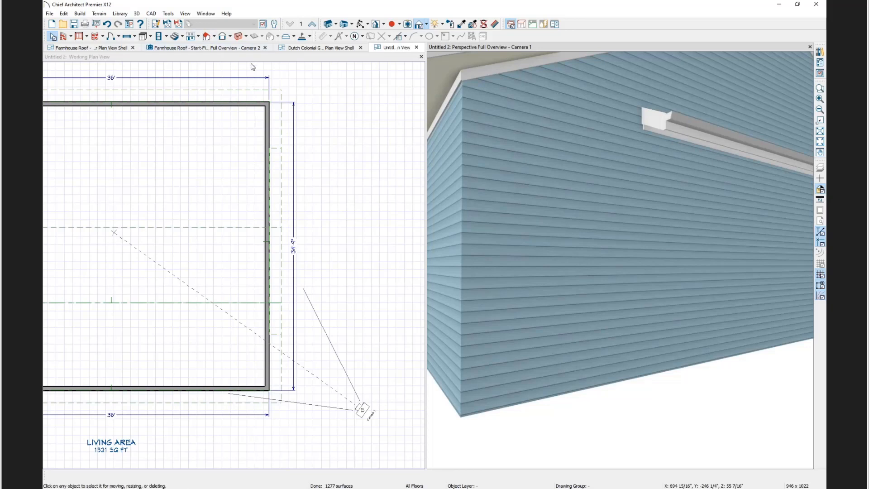
click(209, 37)
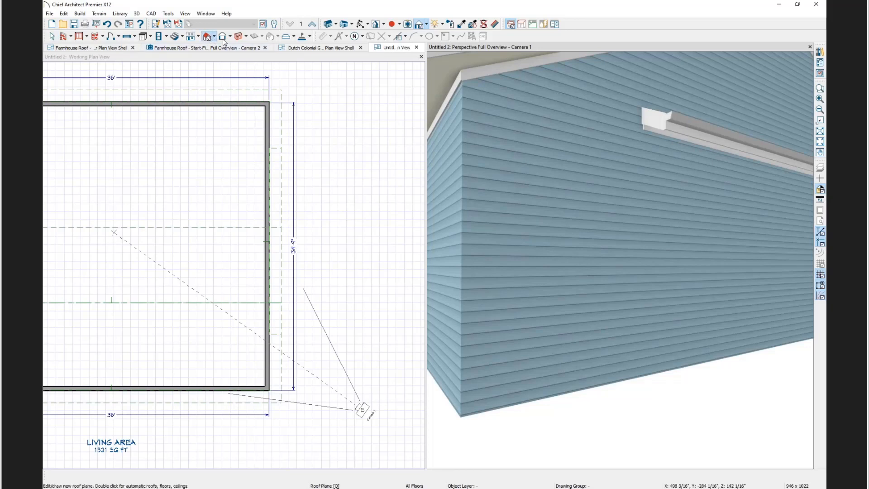
double_click(276, 147)
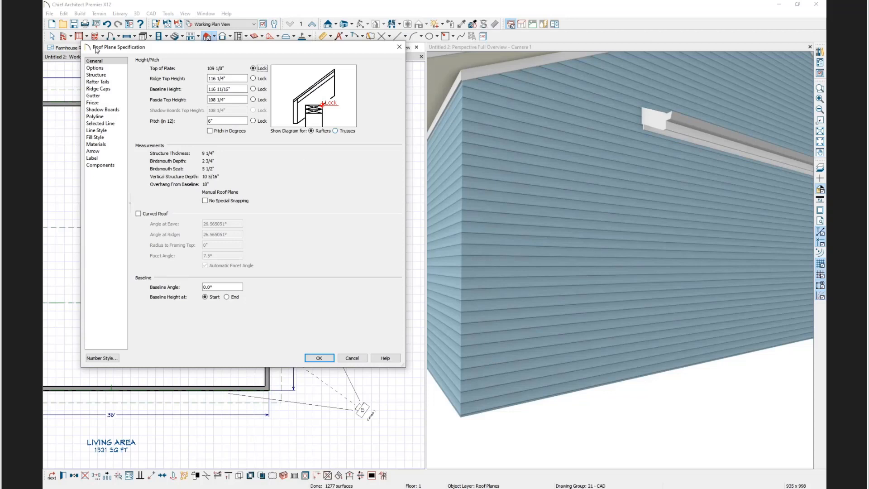
click(95, 102)
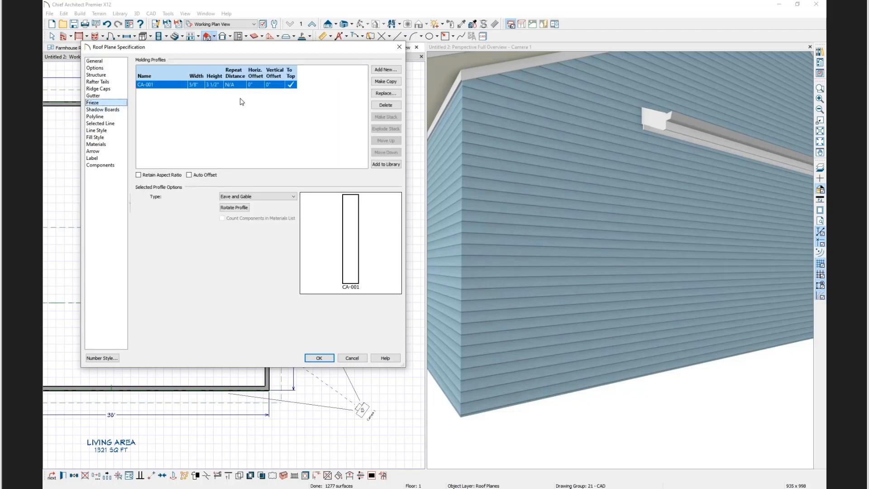
click(289, 85)
click(353, 359)
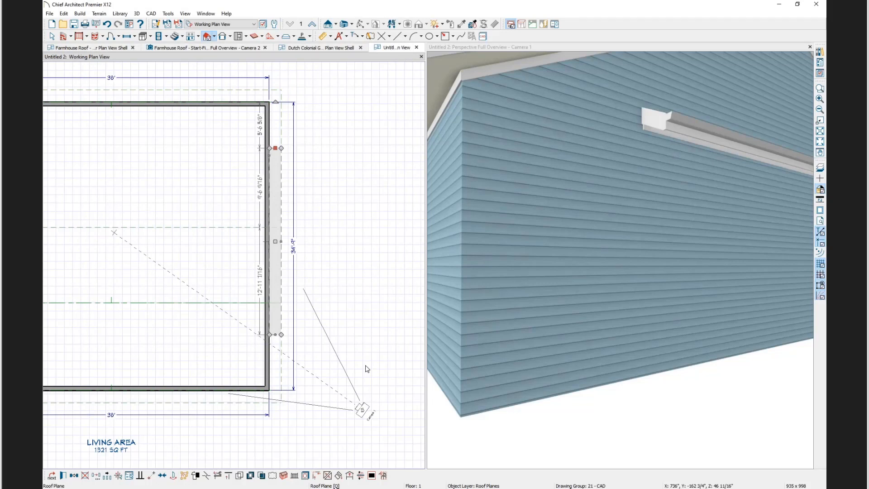
- Delete the roof plane strip from the gable end and orbit the 3D view around the bare gable wall
right_click(693, 131)
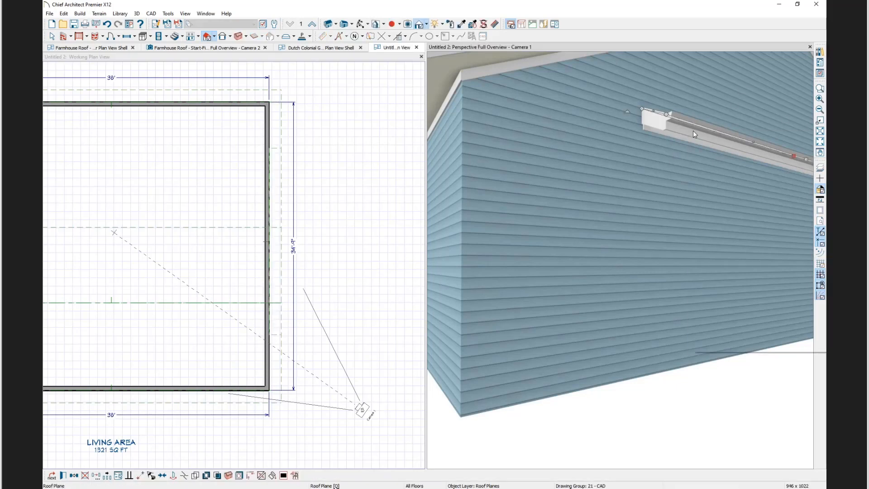
click(717, 175)
scroll(713, 177, down, 5)
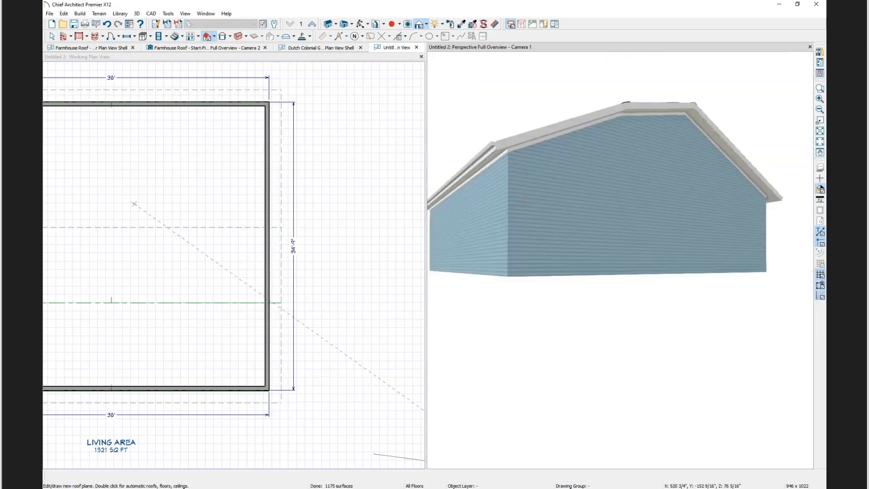
drag(627, 224, 615, 317)
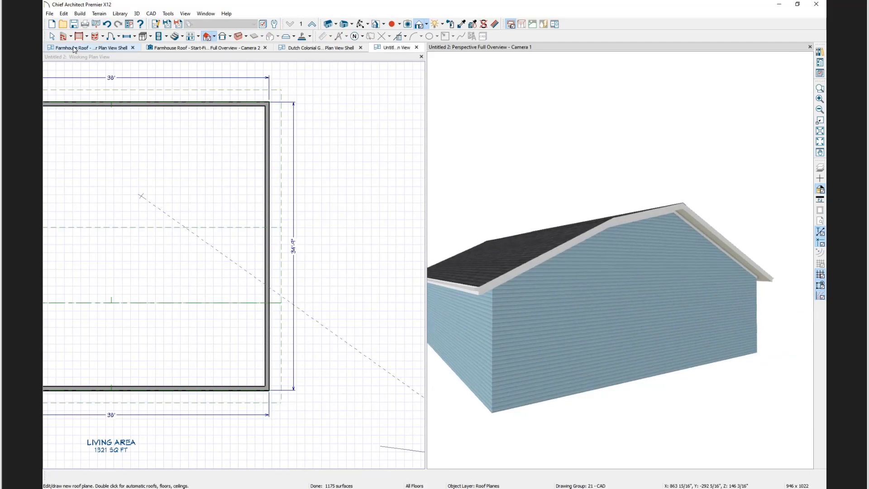
- Switch to the Farmhouse Roof plan, close the untitled plan's perspective view, and tile the farmhouse's Camera 2 overview beside the plans
click(72, 48)
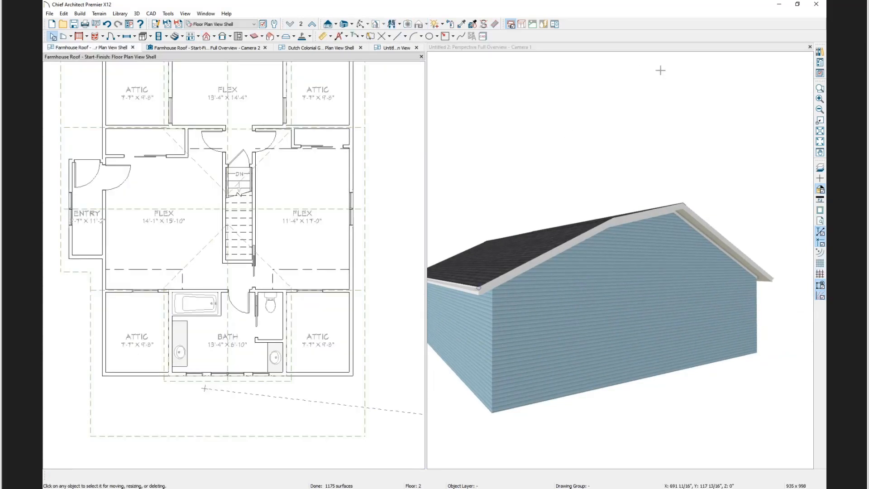
click(810, 48)
scroll(439, 287, down, 3)
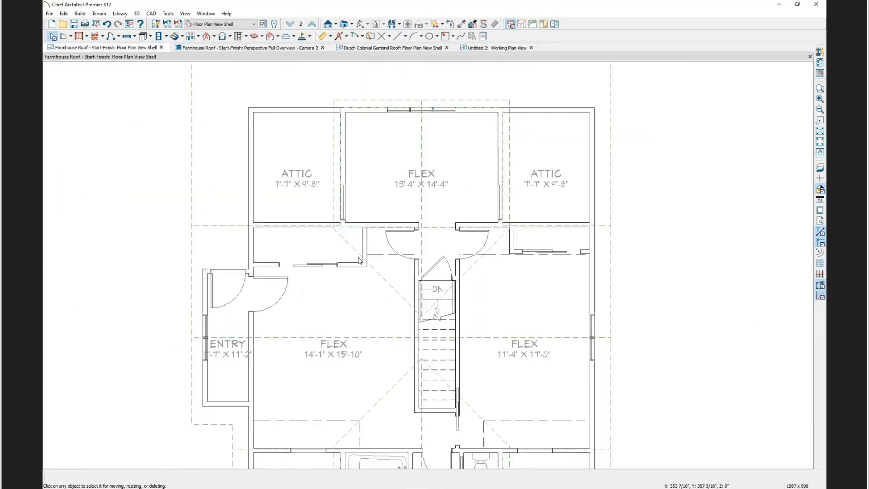
middle_drag(351, 325, 289, 199)
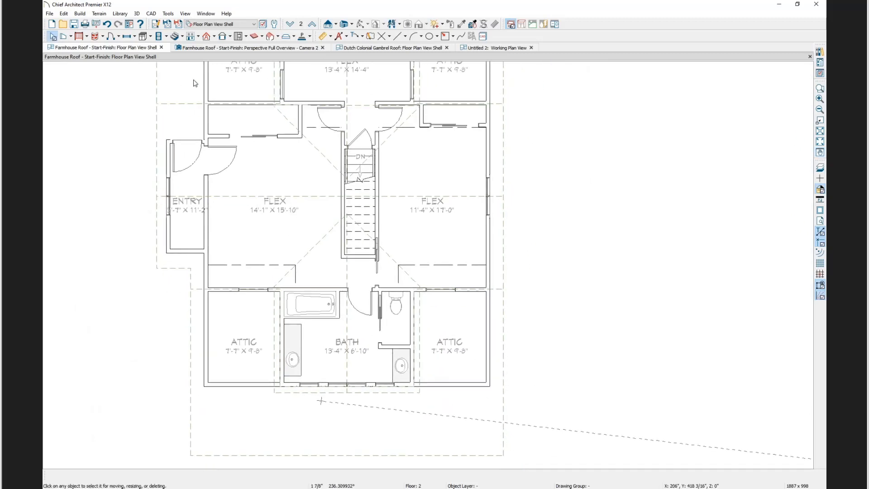
drag(244, 50, 753, 176)
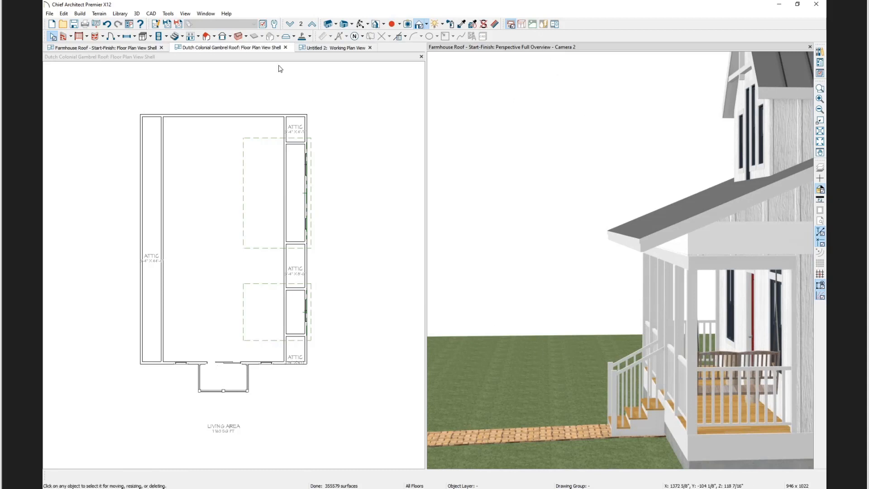
- Close the Dutch Colonial Gambrel Roof and Untitled 2 plans without saving them
click(285, 47)
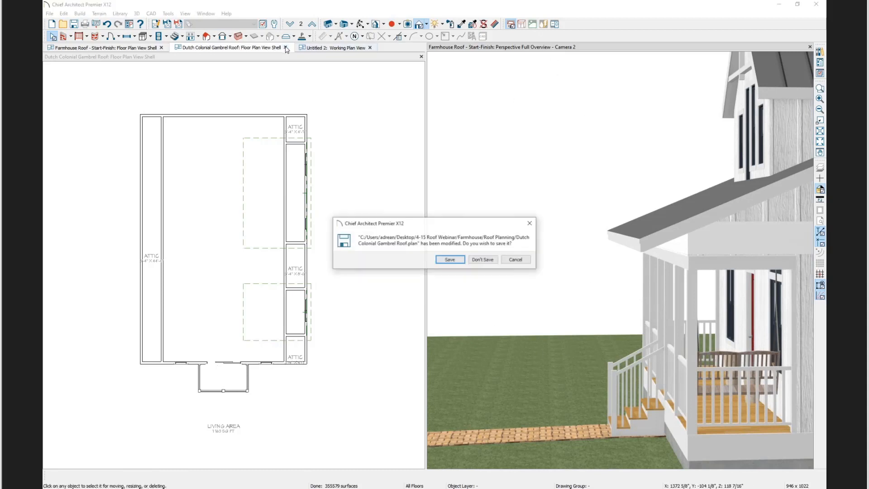
click(484, 260)
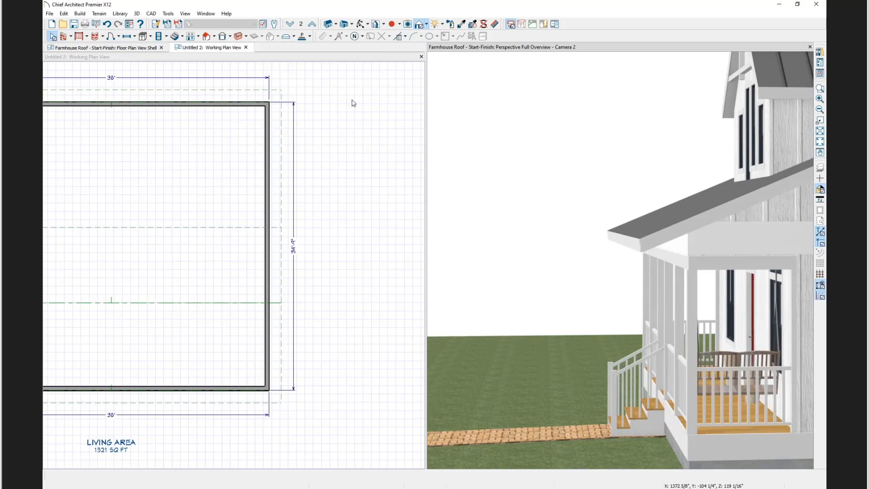
click(246, 47)
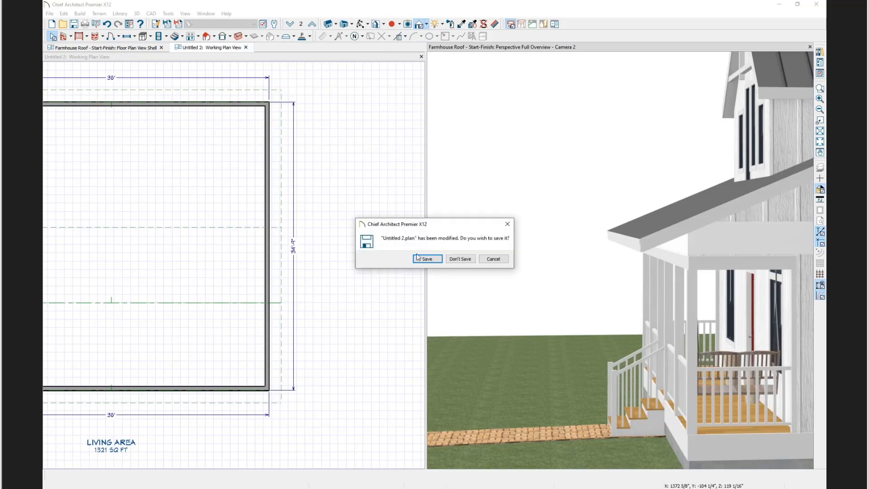
click(465, 259)
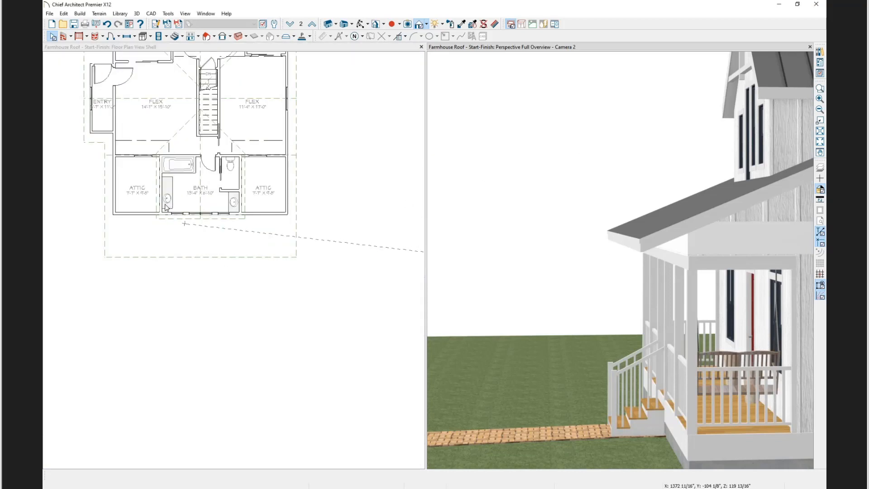
- Orbit the farmhouse overview to the gable above the porch and extend the roof plane on its left half outward past the bath wall
scroll(166, 208, up, 3)
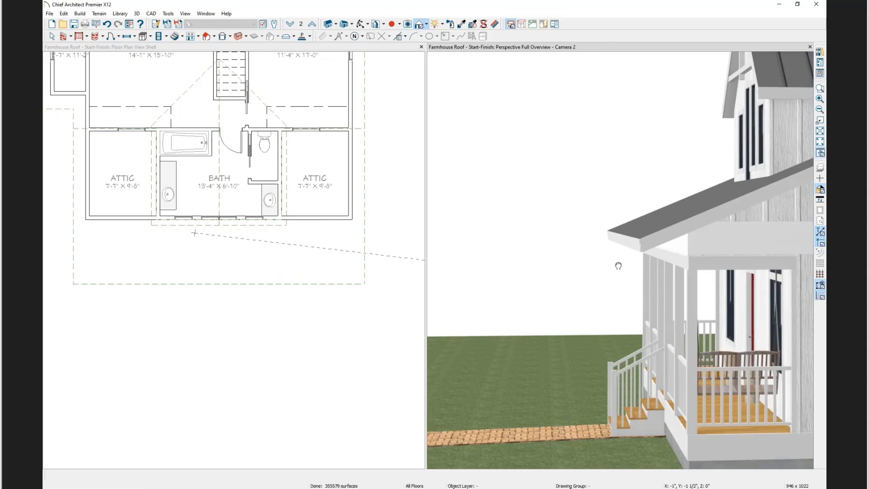
mouse_move(619, 265)
middle_down()
mouse_move(607, 285)
mouse_move(617, 283)
middle_up()
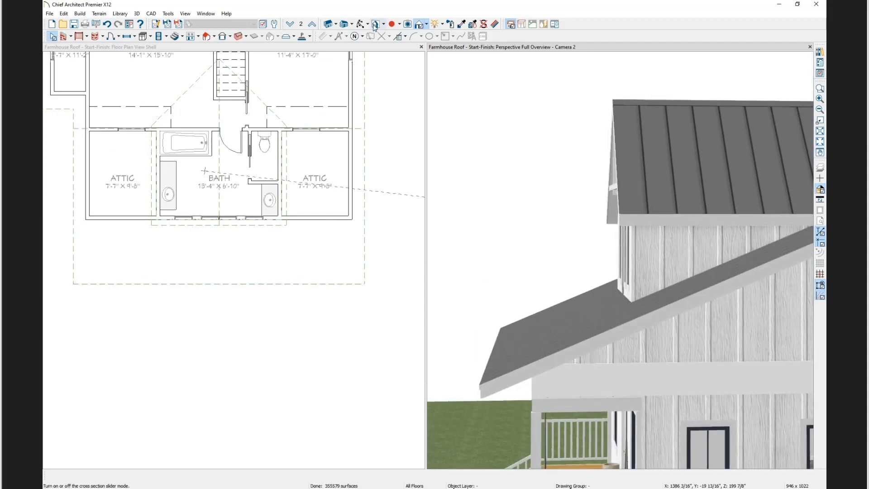
click(361, 24)
drag(530, 248, 657, 203)
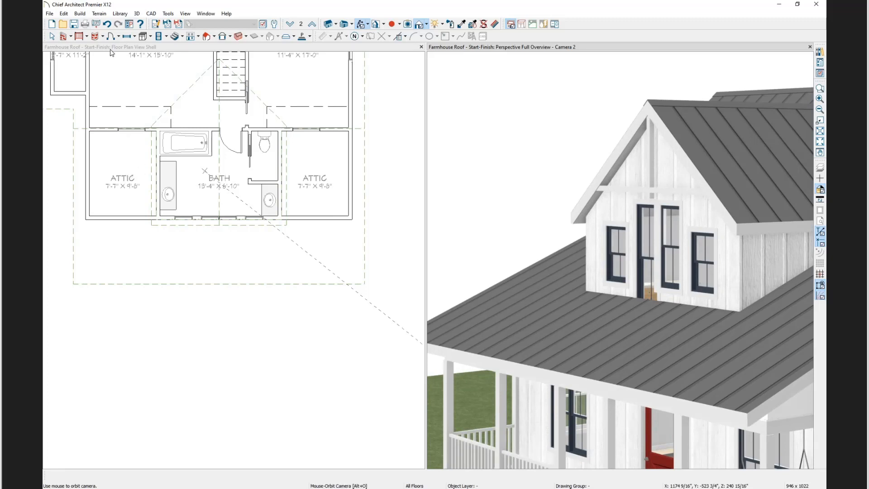
key(space)
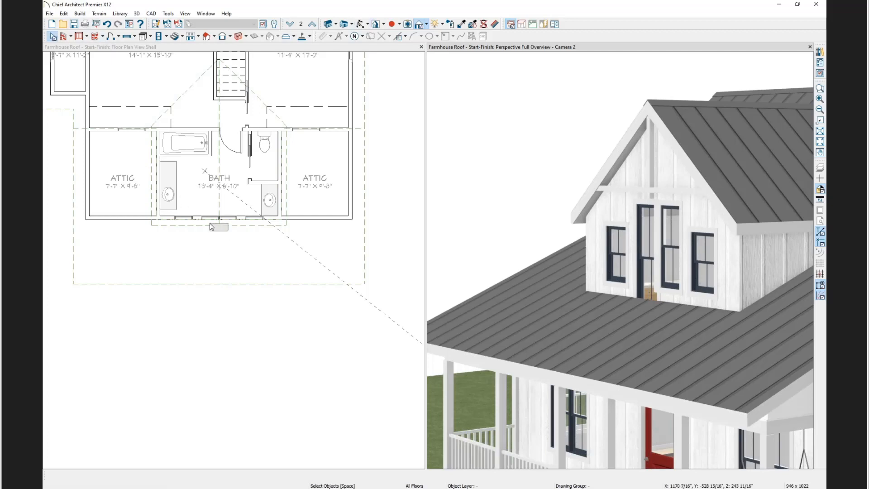
click(211, 227)
click(207, 225)
drag(204, 225, 202, 245)
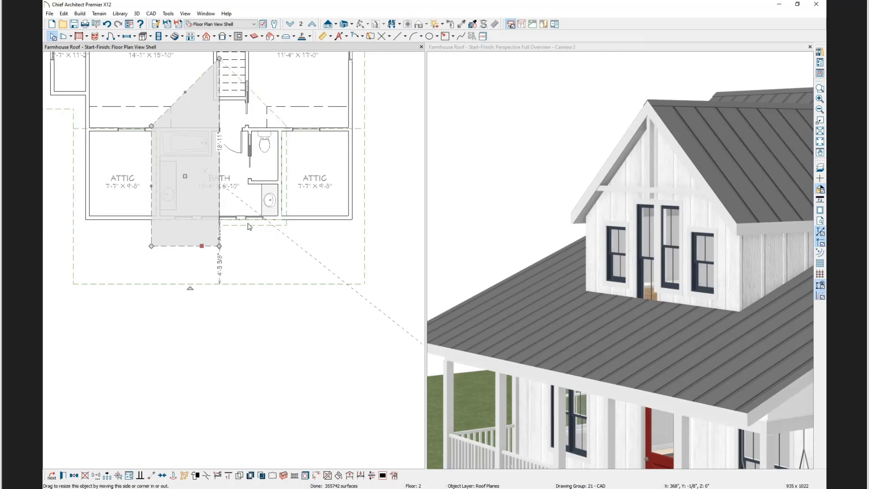
- Extend the roof plane on the right half of the bath gable outward to align with the extended left one
click(248, 226)
click(254, 227)
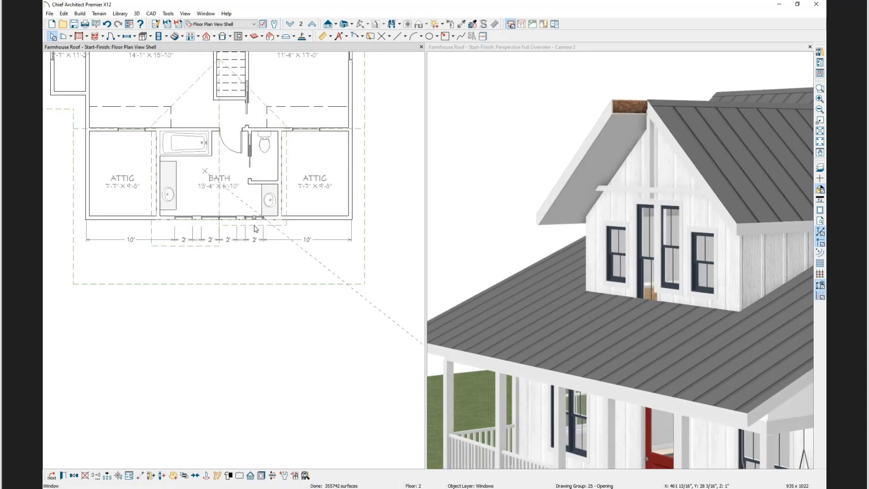
click(256, 229)
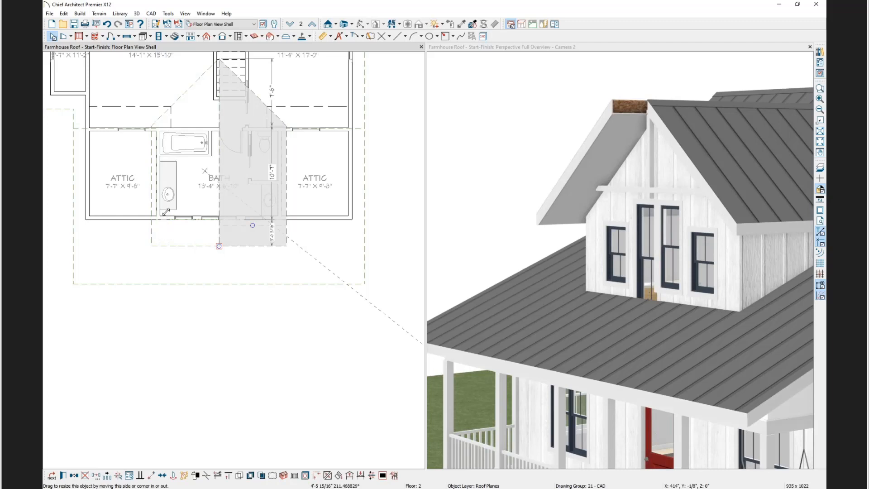
drag(166, 212, 166, 212)
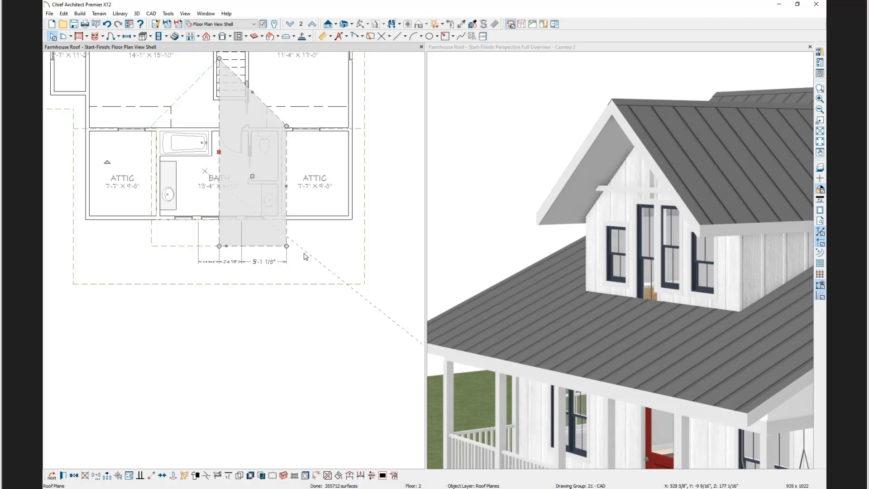
- Enable Auto Roof Return on the exterior wall below the bath gable, with the Full roof type
click(51, 37)
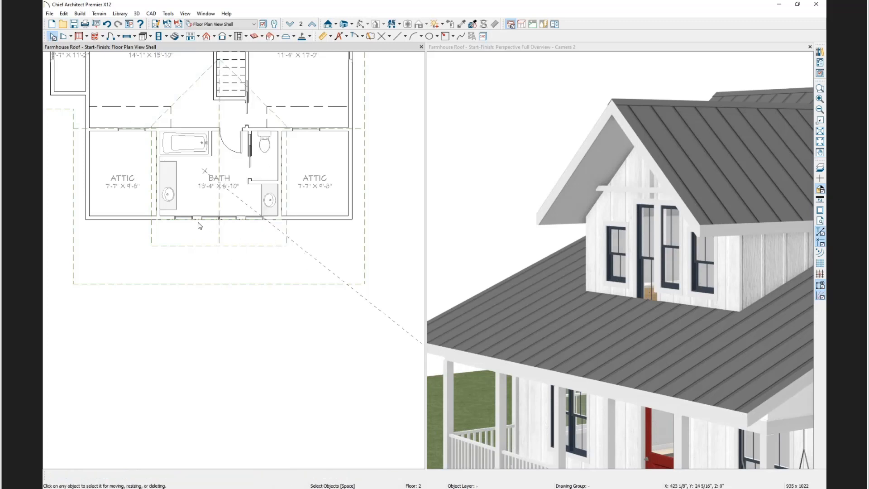
click(164, 218)
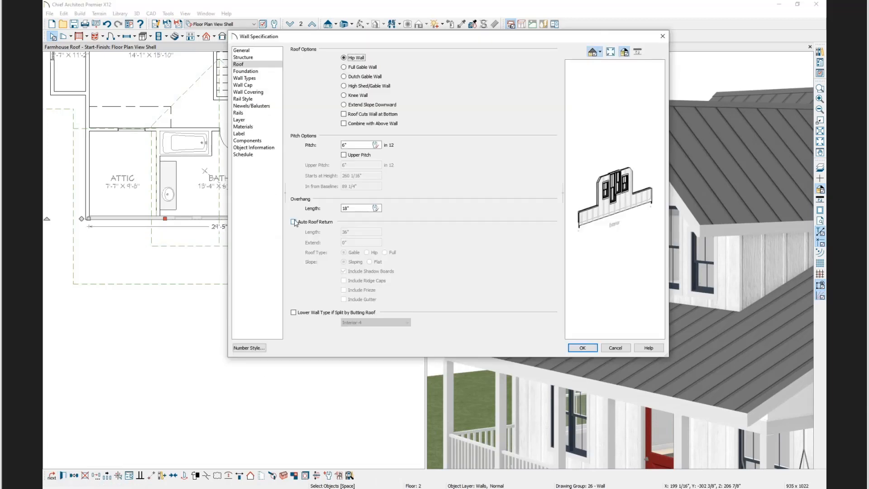
click(294, 221)
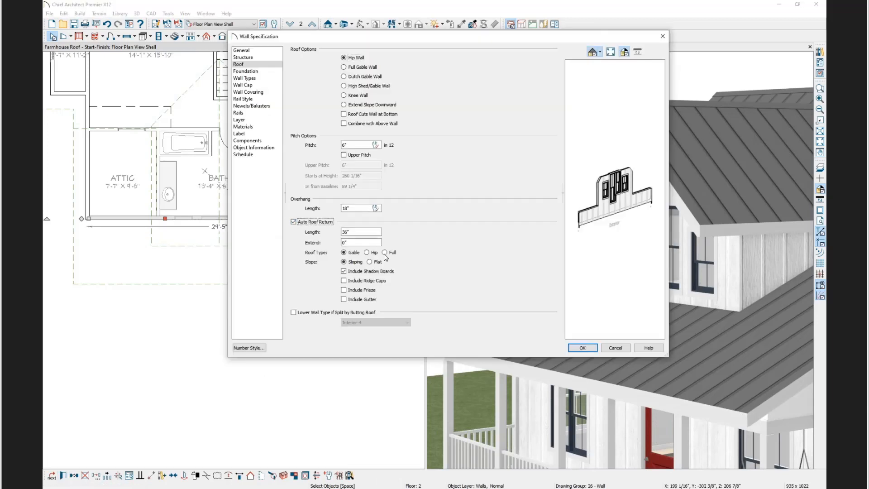
click(384, 253)
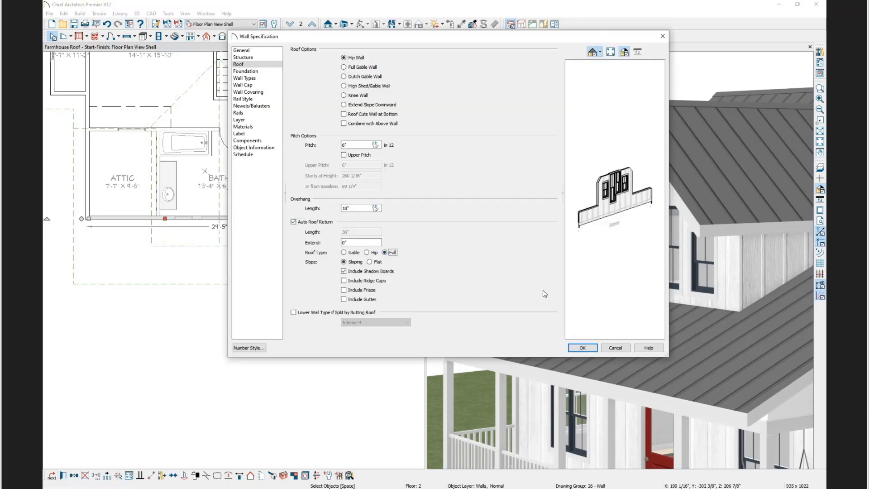
click(581, 347)
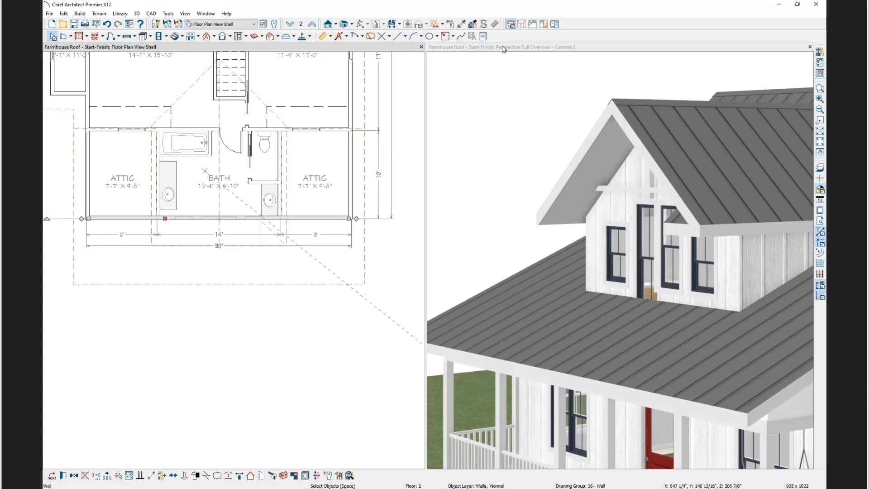
- Turn off Auto Roof Return for the exterior wall below the bath gable
click(542, 47)
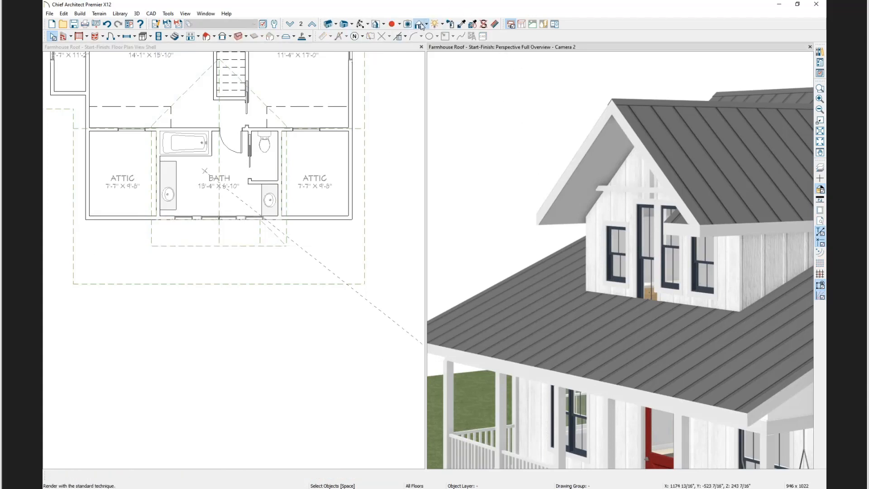
click(361, 23)
drag(504, 252, 515, 344)
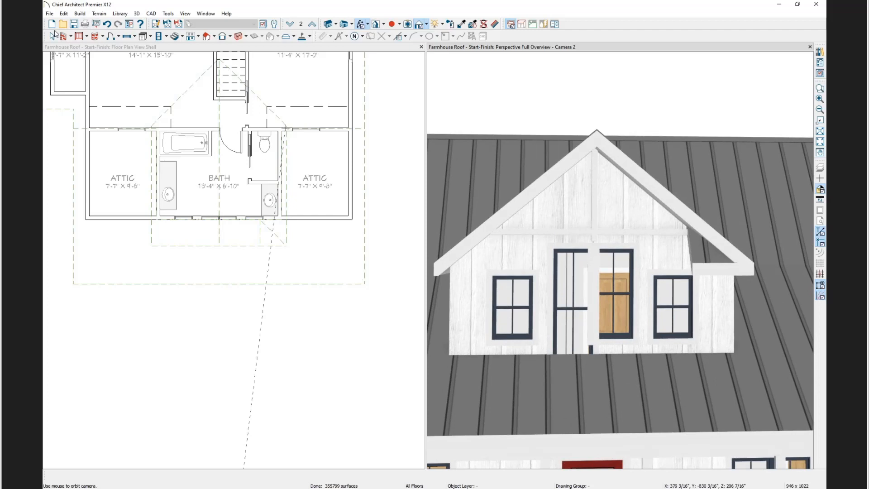
click(53, 35)
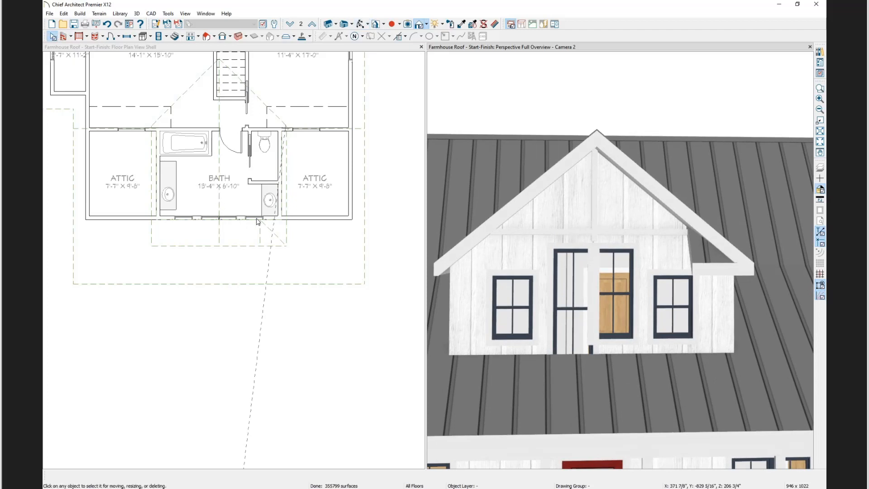
click(241, 219)
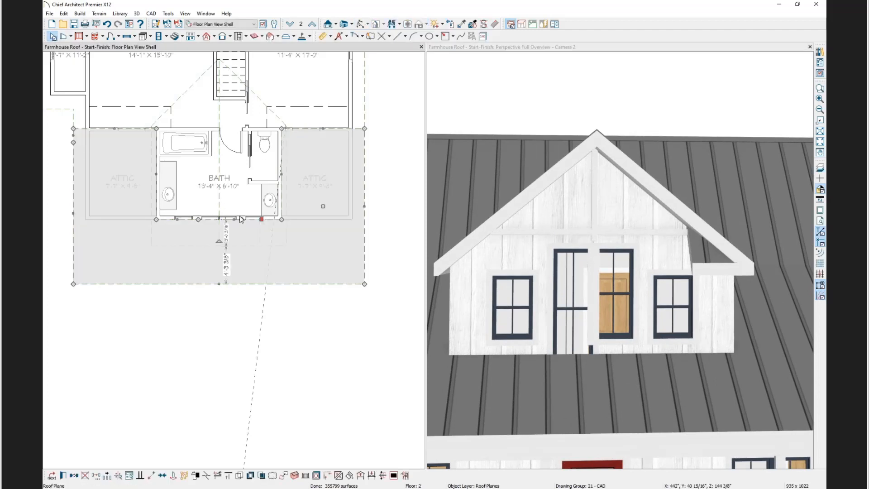
click(241, 219)
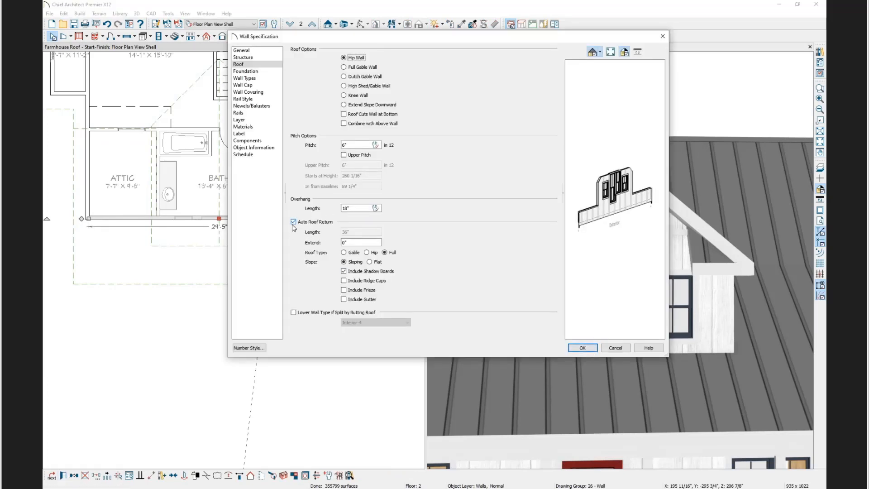
click(293, 222)
click(583, 347)
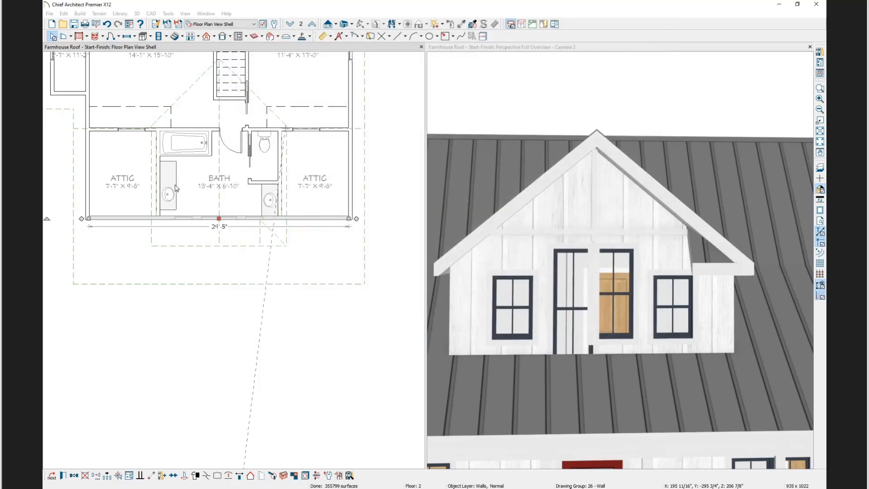
key(Escape)
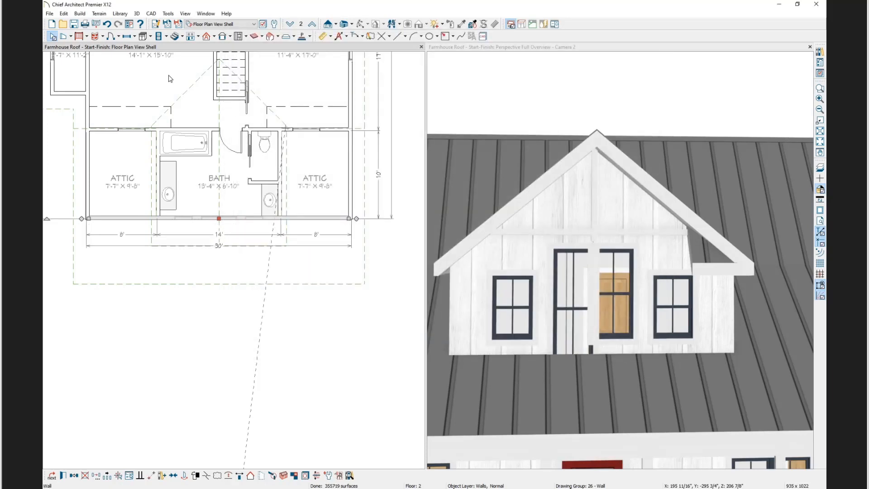
- Draw a roof plane manually along the bath's front exterior wall and pull its upper edge back to the wall
click(215, 37)
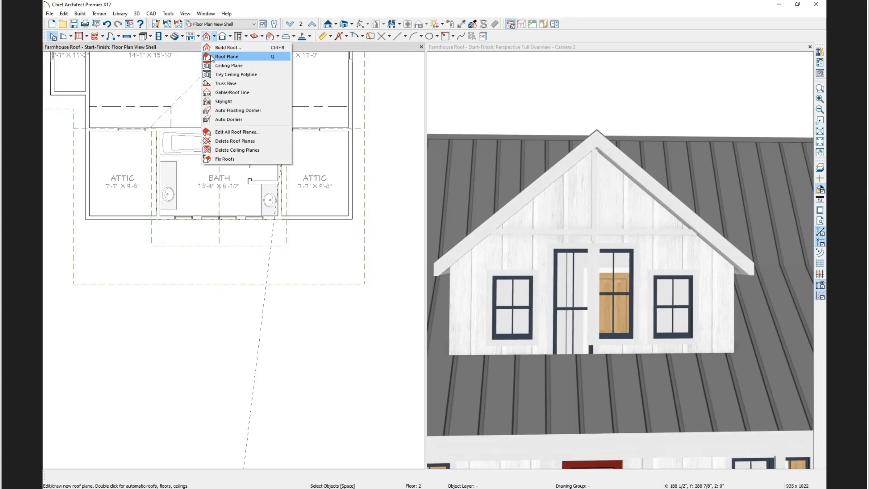
click(219, 57)
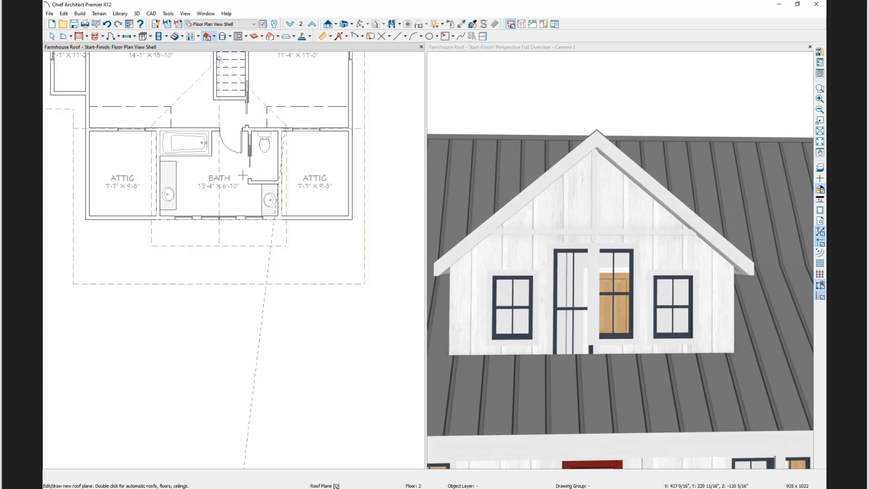
drag(166, 219, 269, 215)
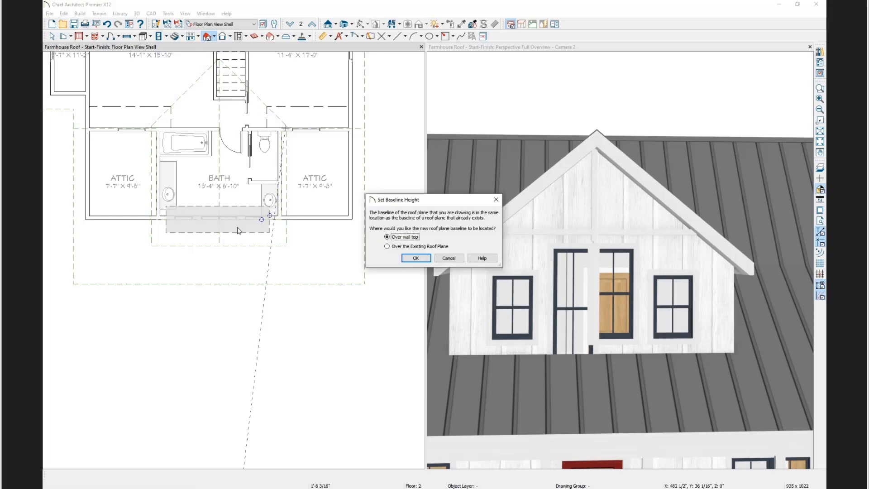
click(449, 257)
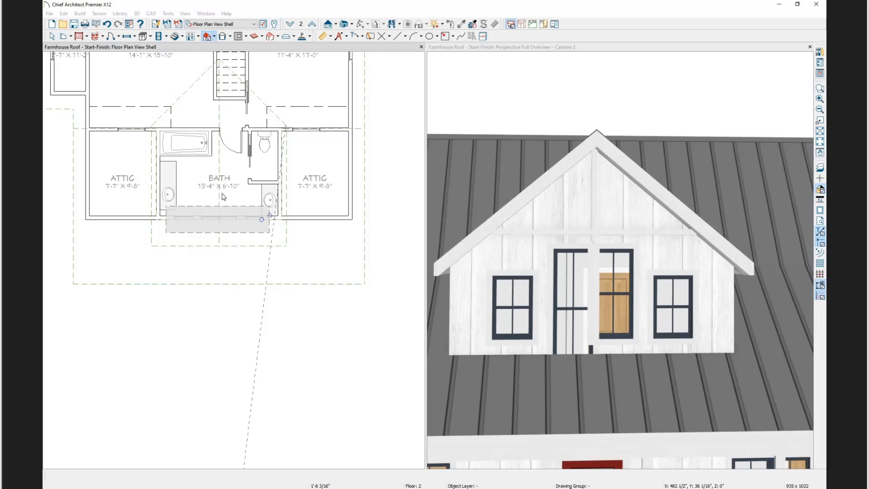
click(237, 207)
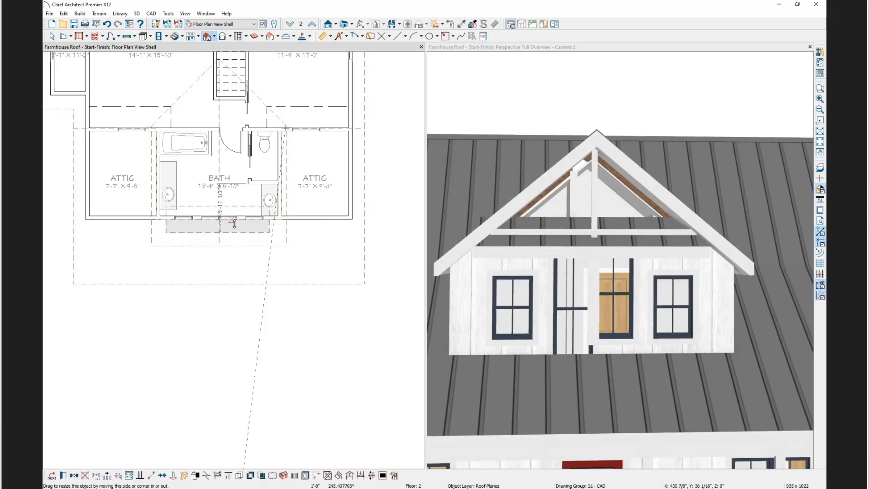
drag(234, 225, 234, 225)
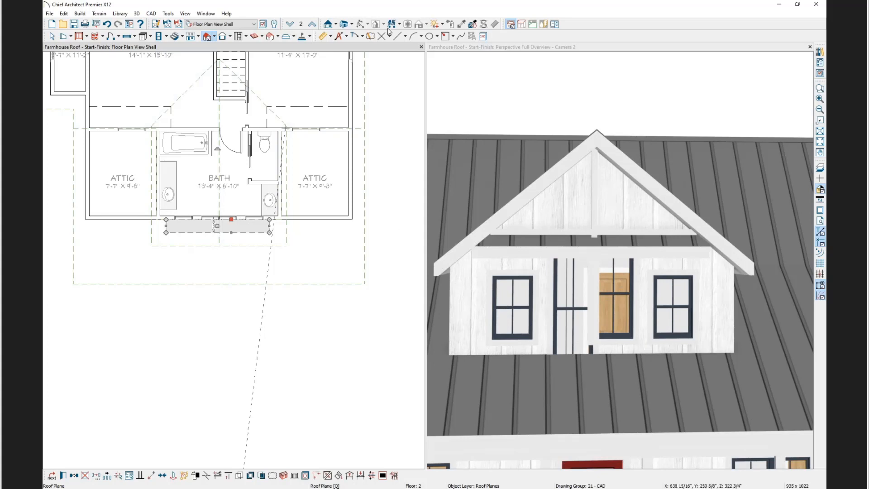
middle_drag(294, 278, 303, 378)
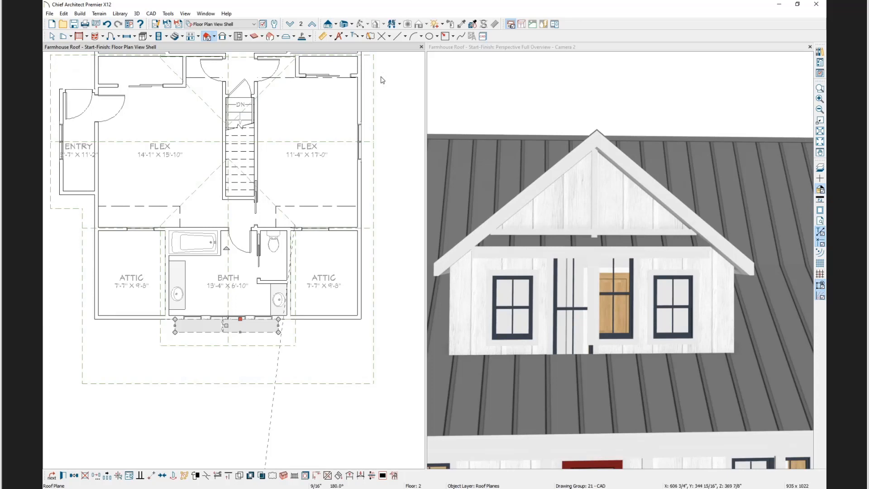
click(502, 48)
click(360, 23)
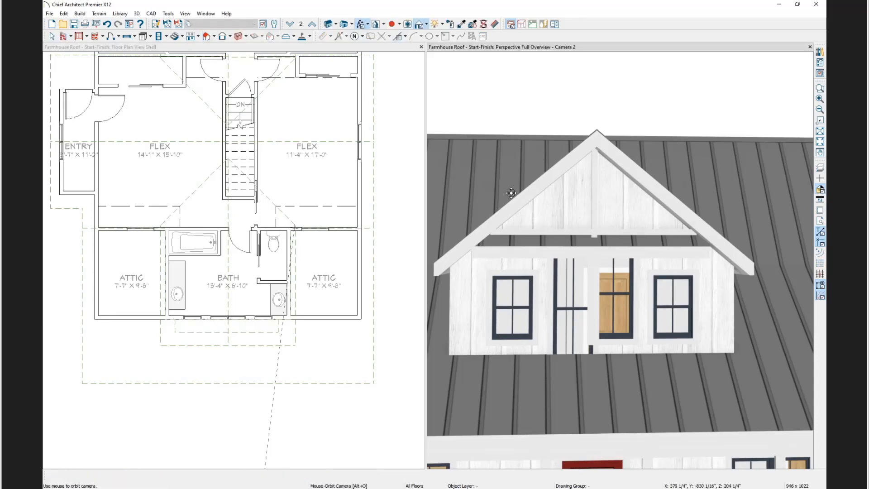
drag(510, 190, 552, 220)
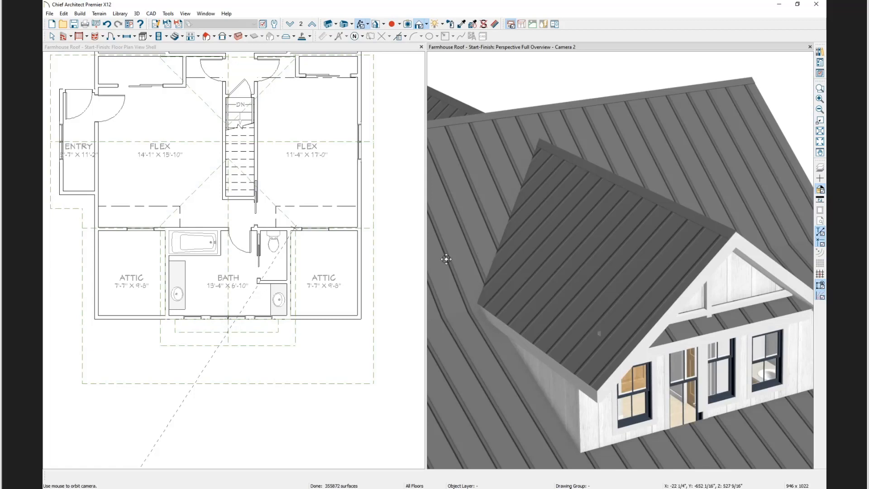
click(308, 36)
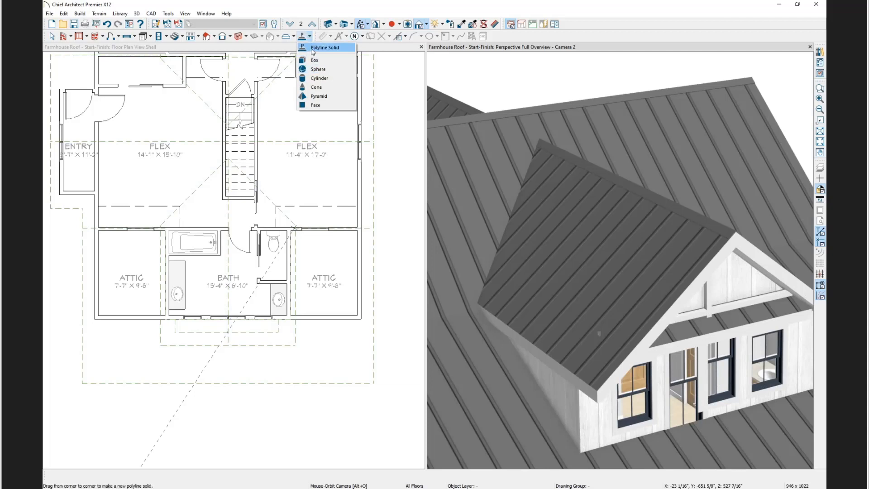
click(312, 48)
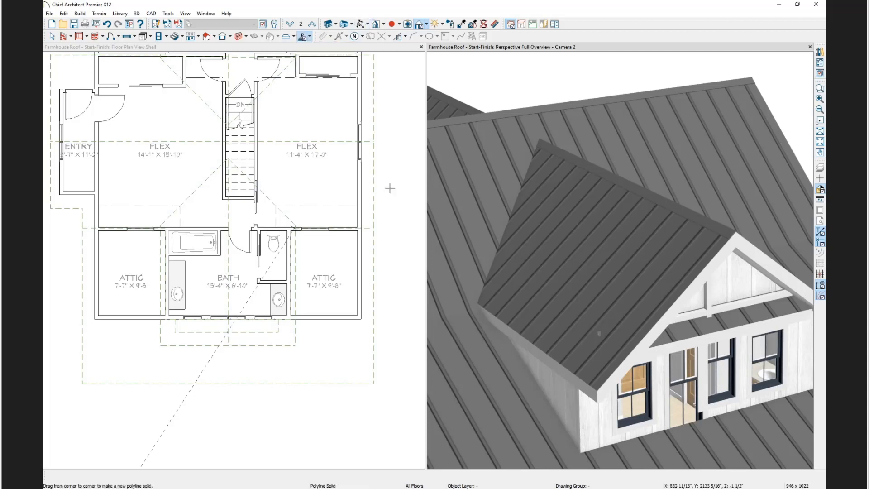
click(391, 174)
mouse_move(395, 172)
mouse_down()
mouse_move(393, 297)
mouse_move(405, 171)
mouse_up()
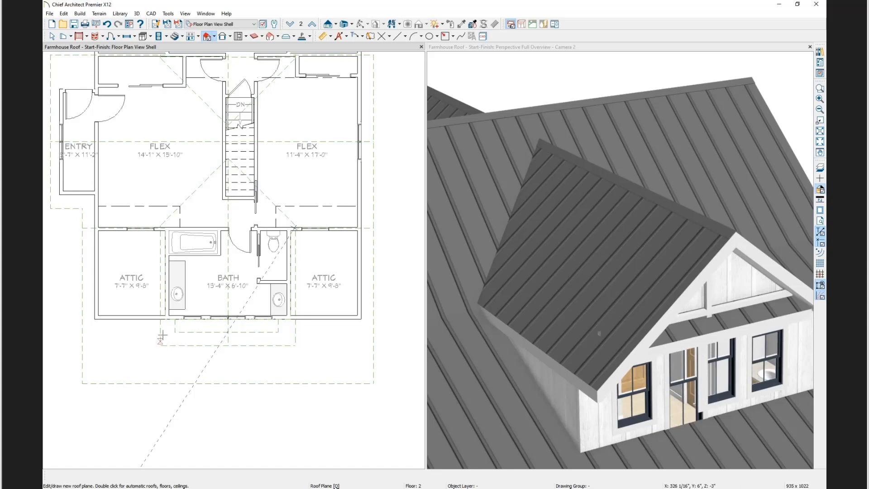
- Reshape an in-place copy of the bath gable's left roof plane into a narrow valley strip, and pull the original plane's valley edge back
key(space)
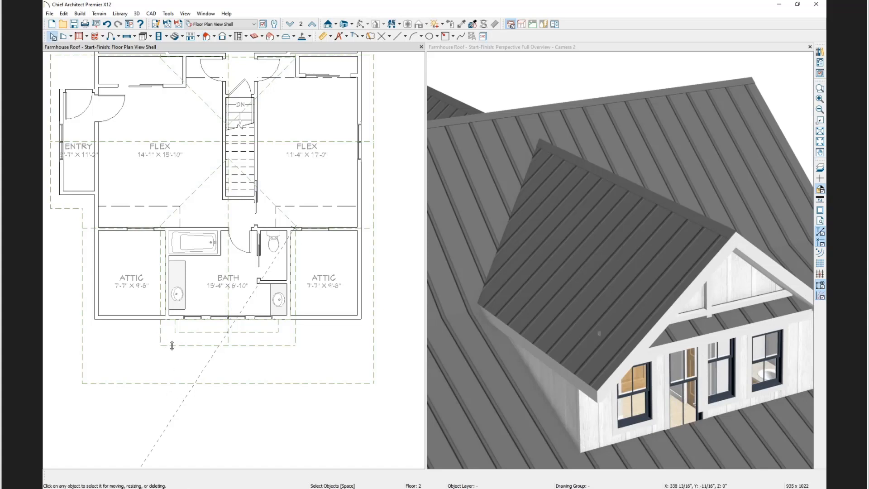
click(172, 346)
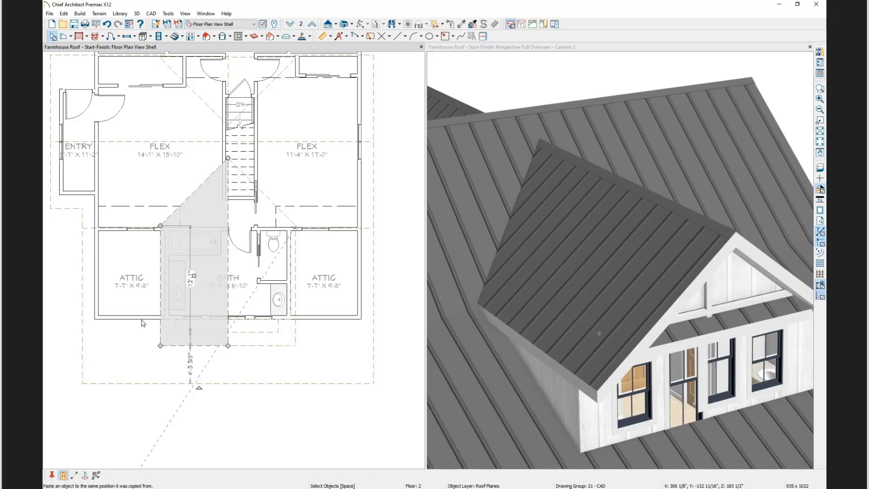
drag(229, 347, 228, 281)
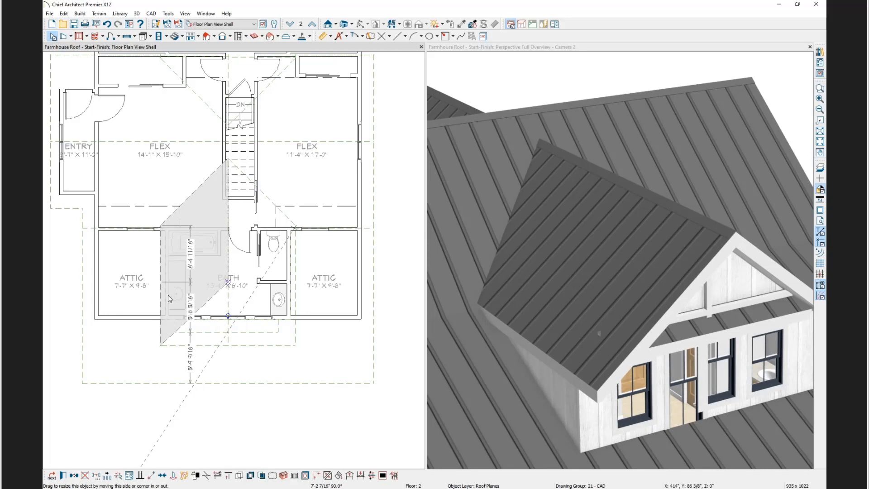
drag(168, 294, 152, 227)
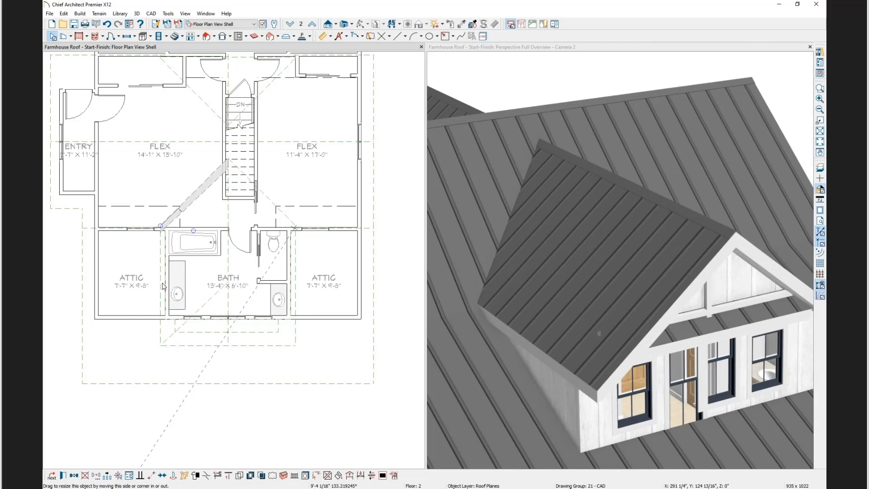
click(192, 192)
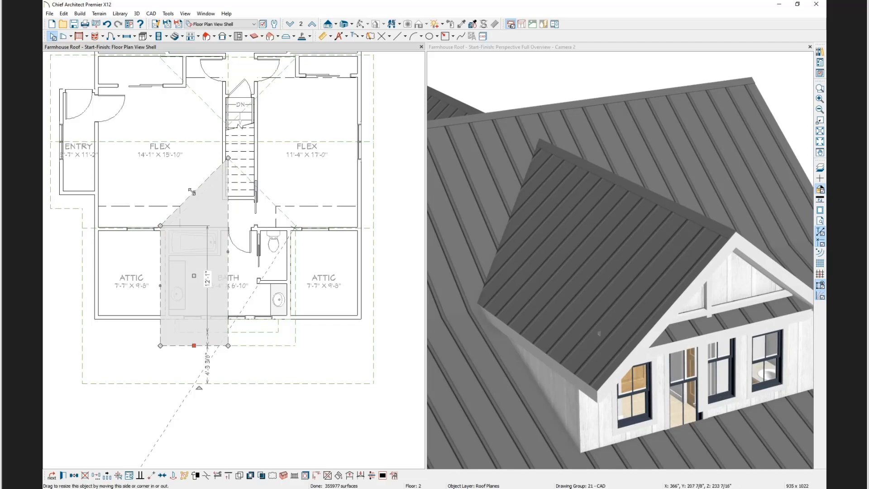
drag(192, 192, 222, 182)
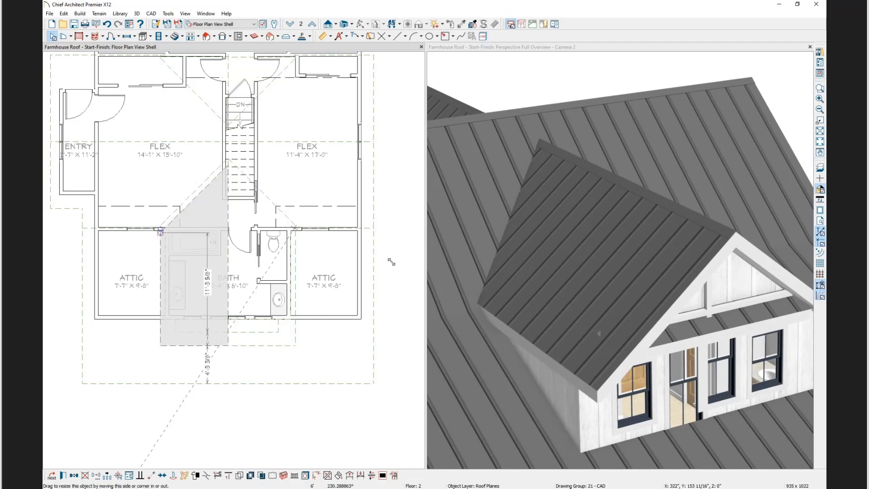
- Paint the valley strip beside the bath gable with the Color - Slate material picked up from a window frame
click(532, 49)
click(462, 24)
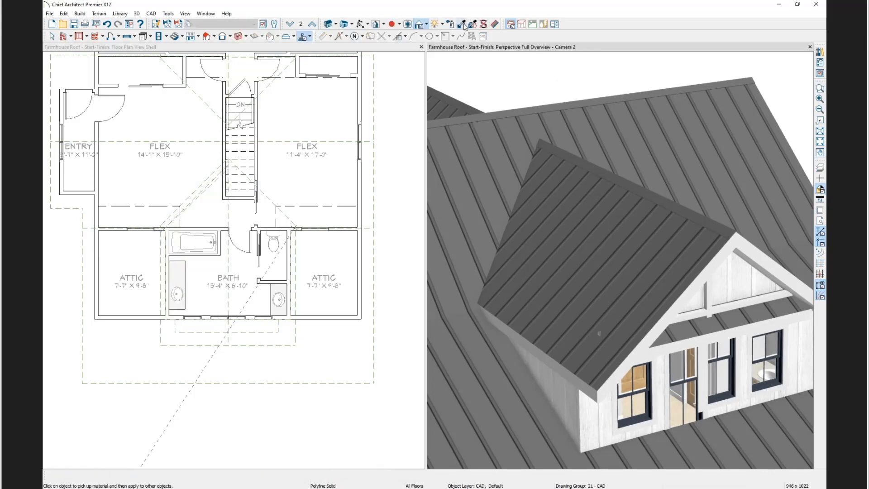
click(737, 387)
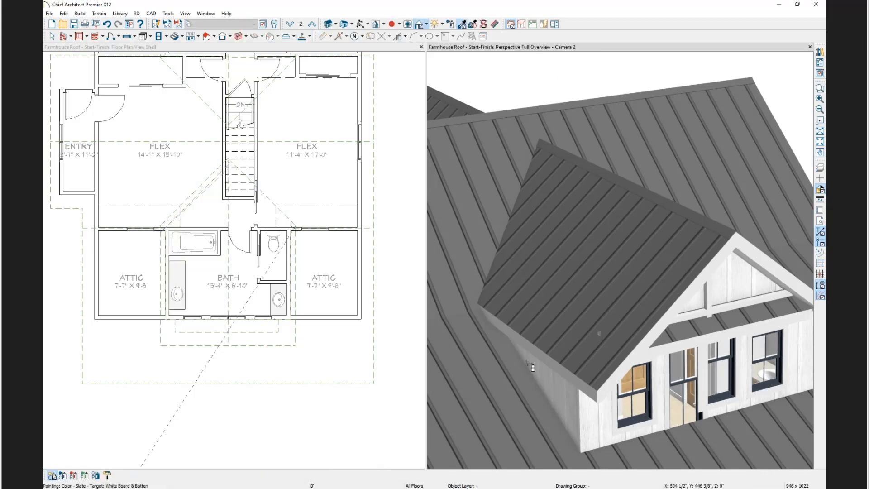
click(498, 275)
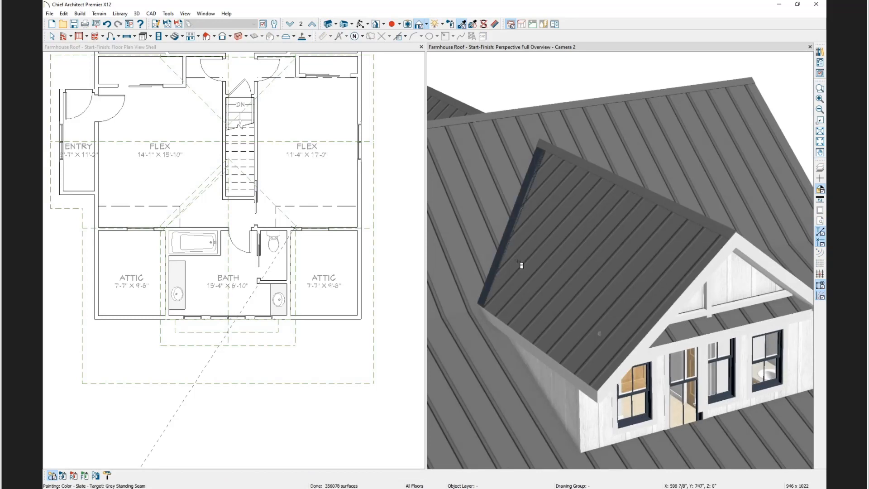
click(52, 36)
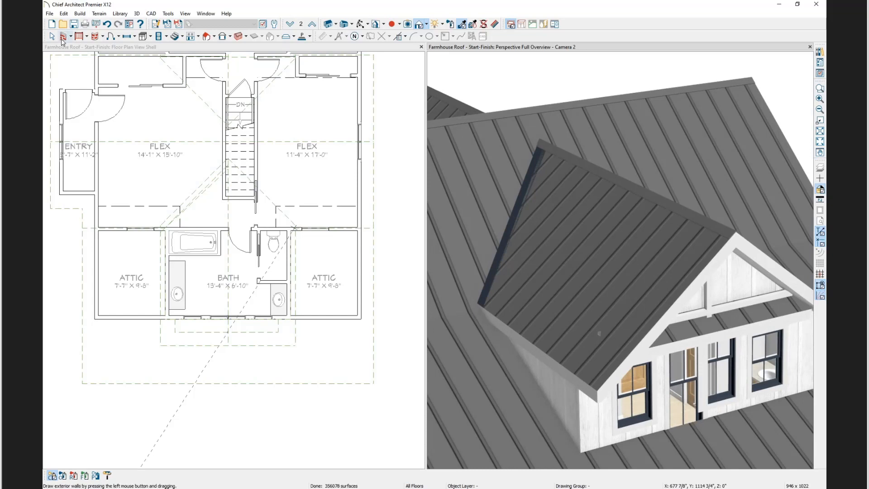
- Narrow the valley strip so its lower edge meets the valley edge of the bath gable's left roof plane
click(231, 176)
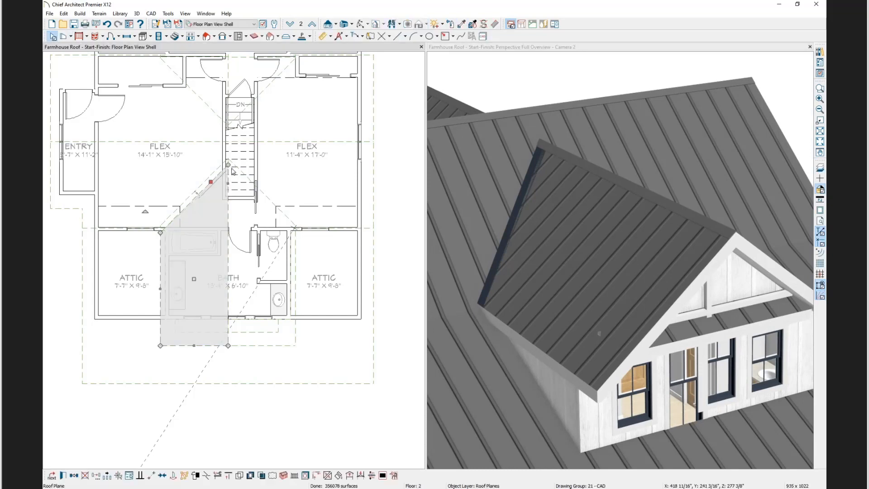
click(202, 189)
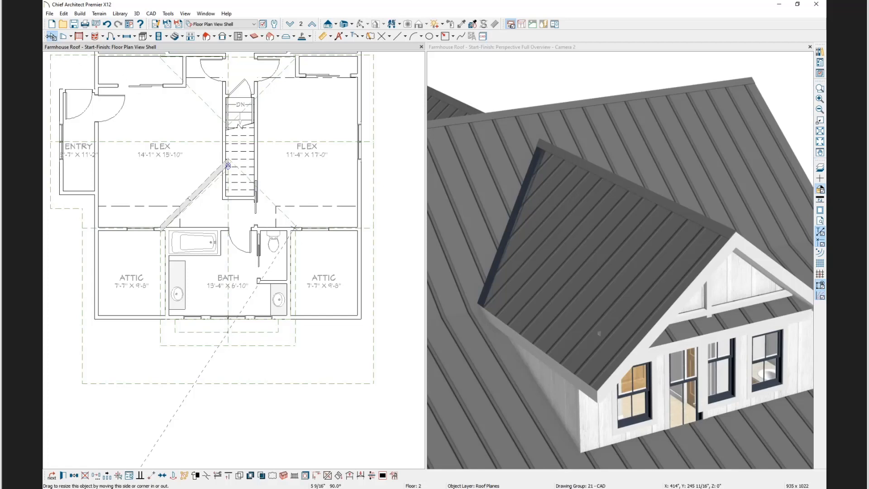
click(51, 37)
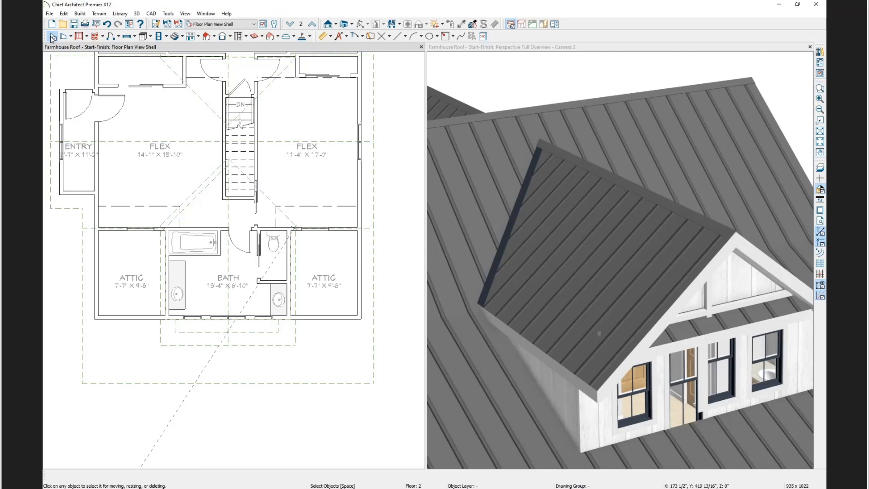
click(52, 37)
- Select the gable's left roof plane and the valley strip in turn to compare their outlines in plan
click(181, 346)
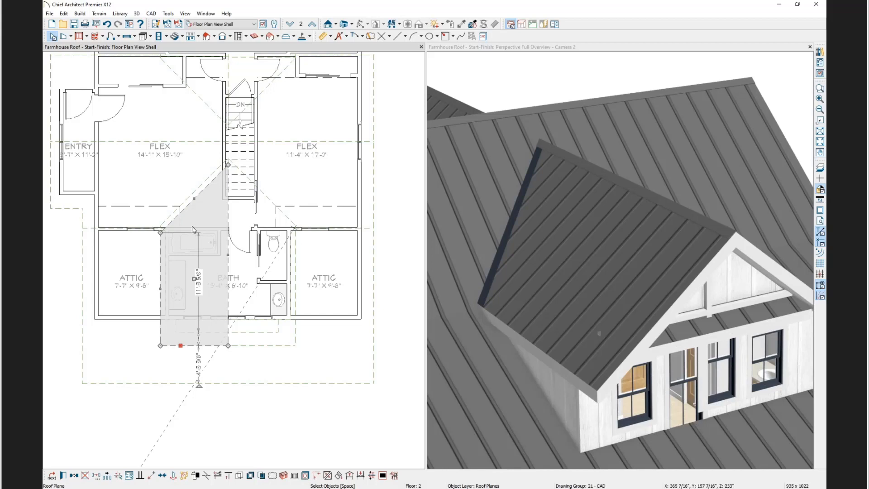
click(207, 179)
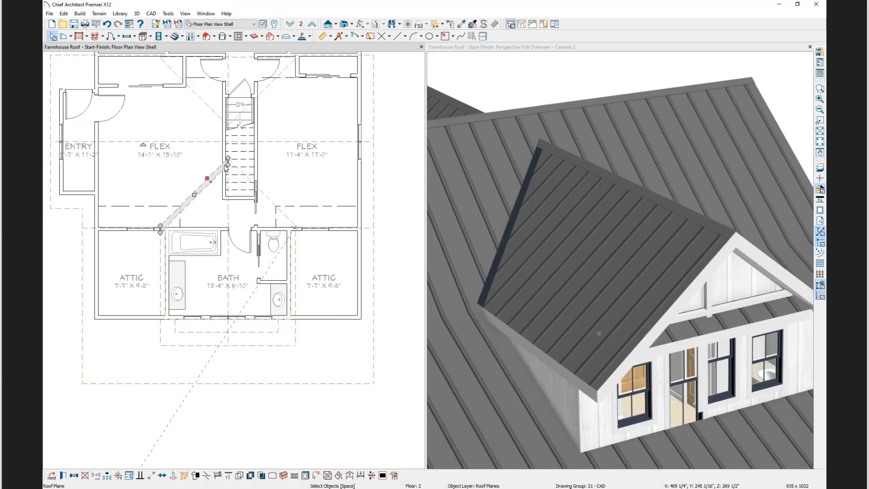
click(200, 205)
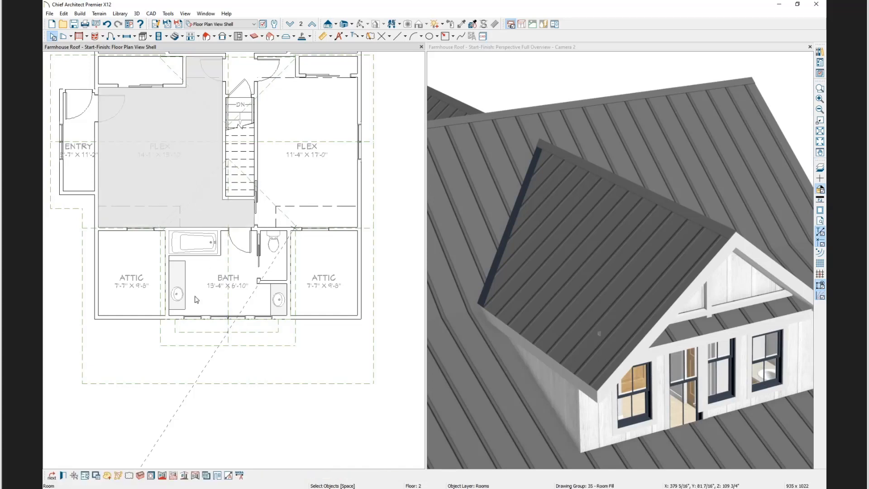
- Delete the bath gable's right roof plane
click(194, 347)
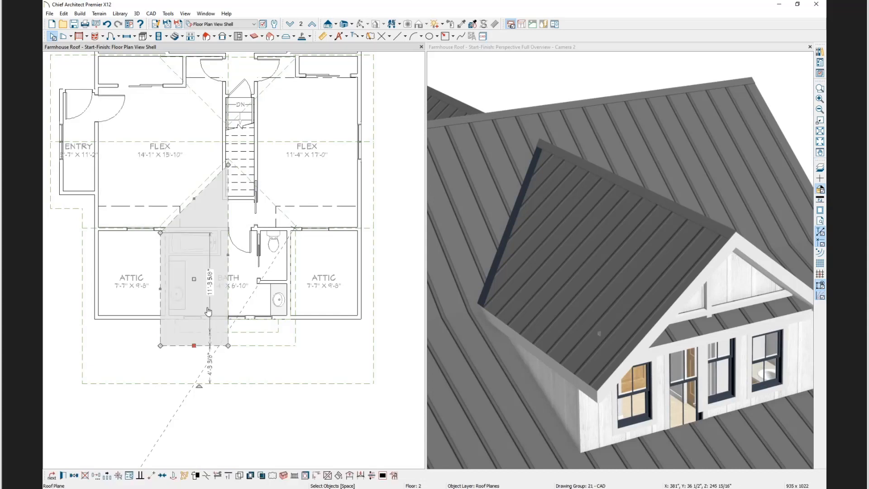
click(278, 346)
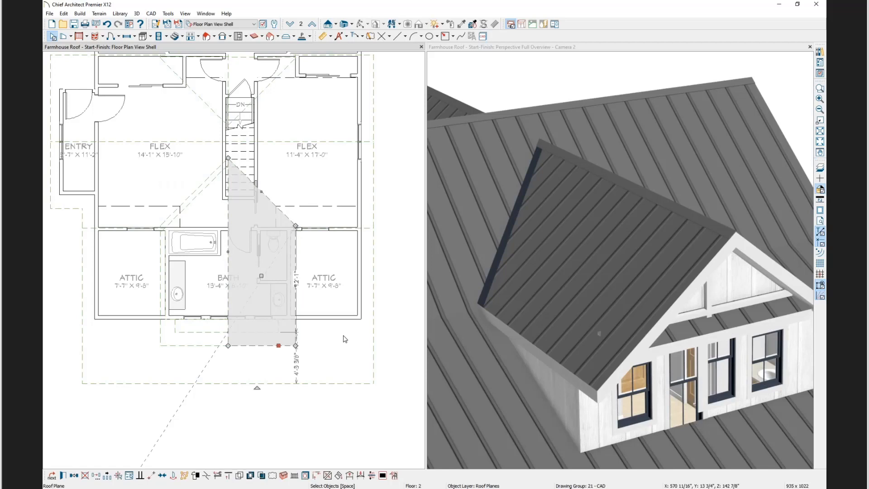
key(Delete)
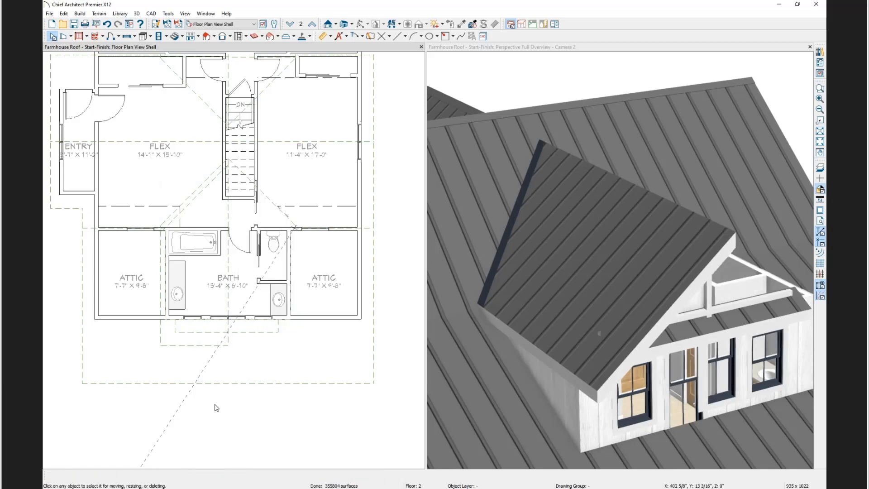
- Mirror a copy of the bath gable's left roof plane and valley strip across the gable's ridge line
drag(204, 197, 196, 192)
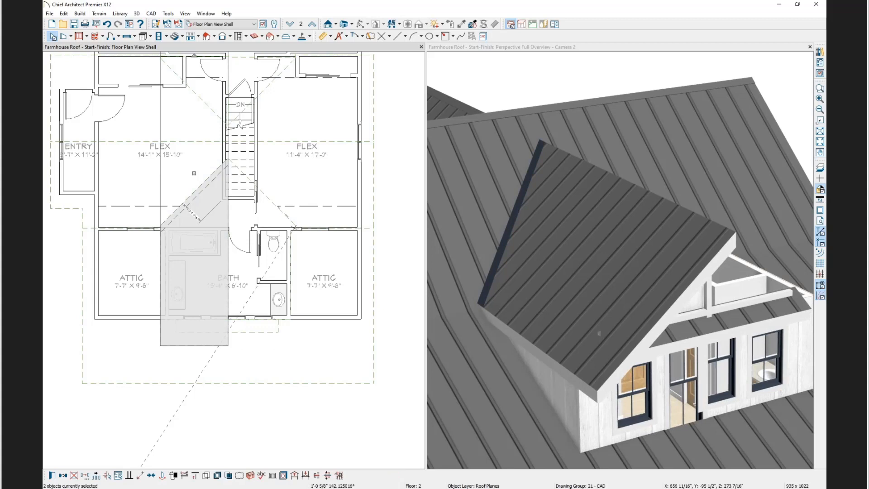
click(63, 476)
click(86, 477)
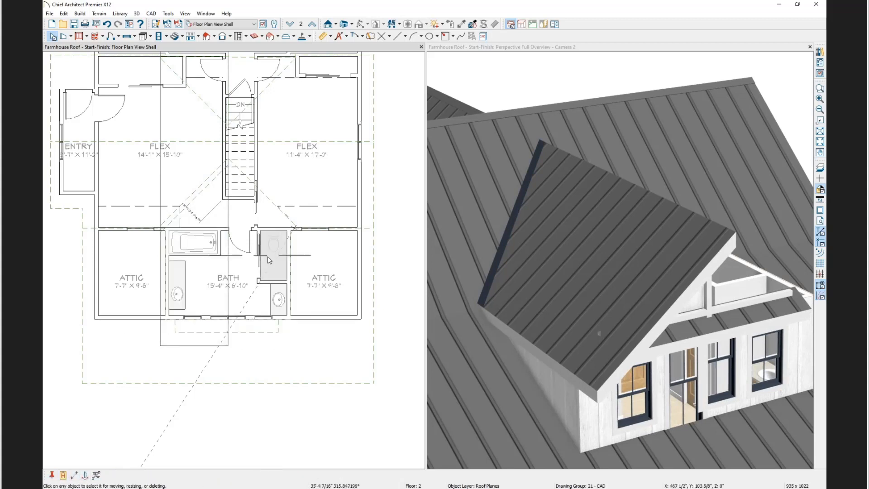
click(228, 219)
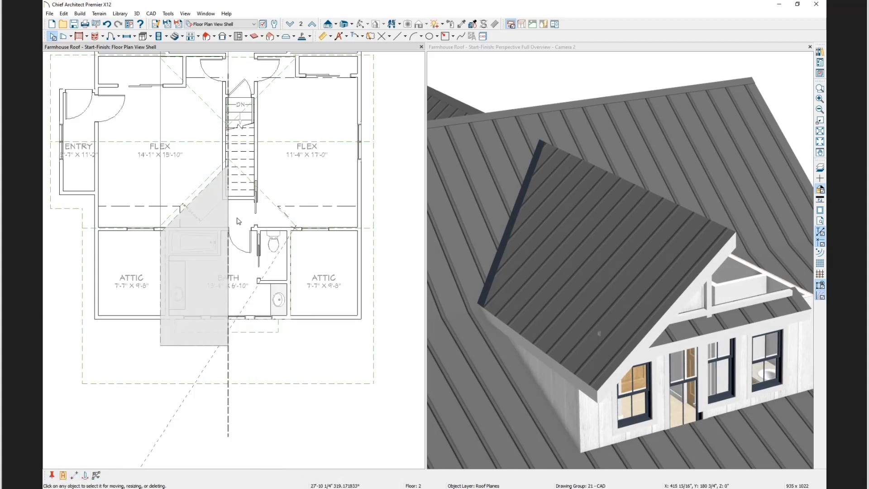
click(52, 37)
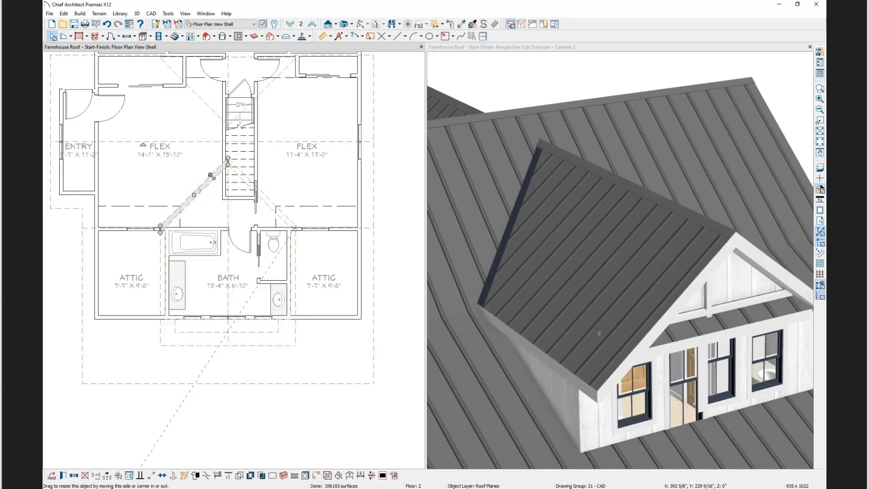
- Duplicate the main front roof plane in place and pull the copy's left end in to the bath gable's left eave corner
click(67, 209)
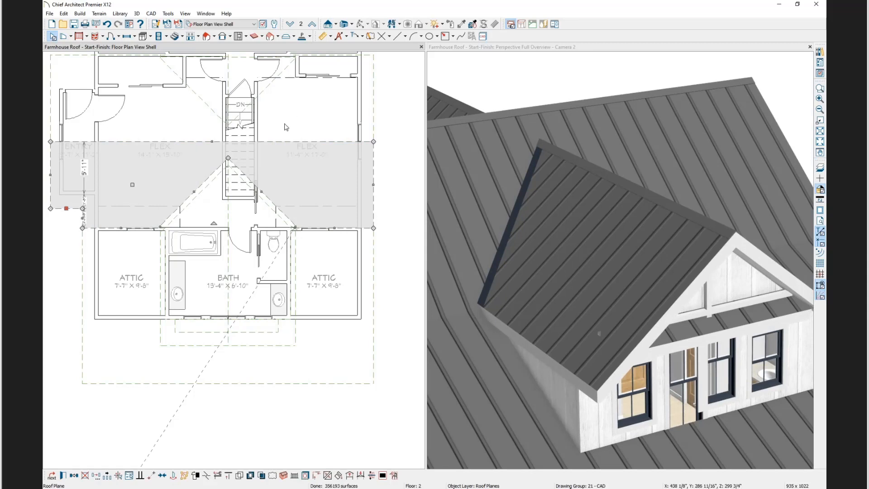
click(74, 475)
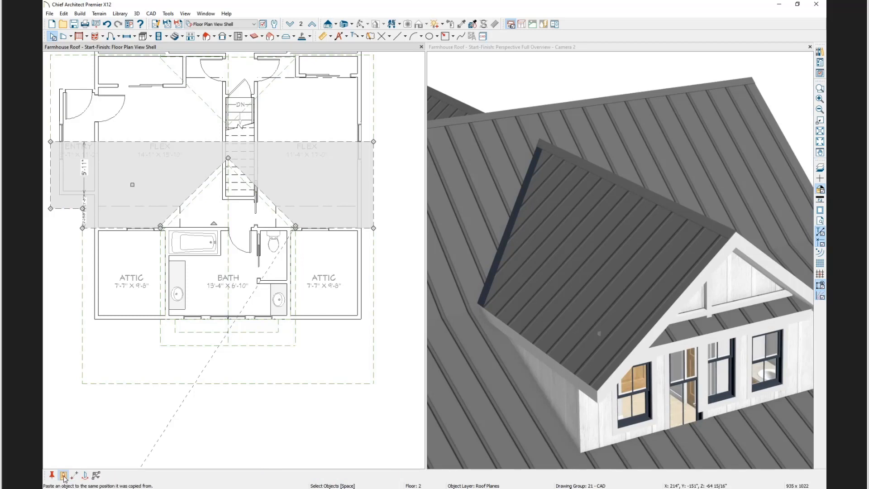
click(64, 476)
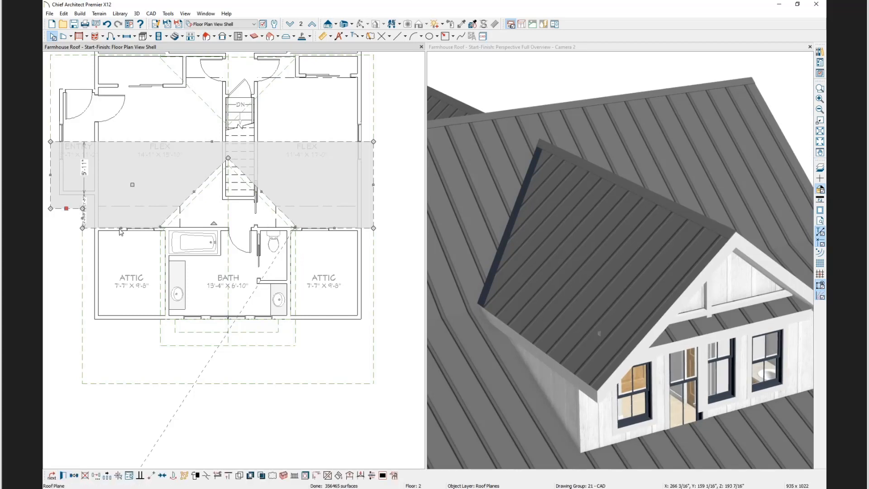
drag(139, 227, 215, 481)
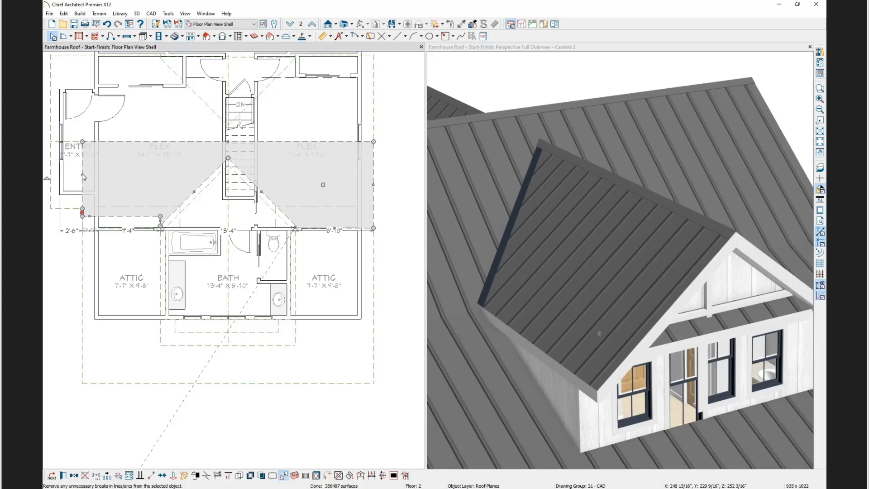
drag(82, 179, 161, 216)
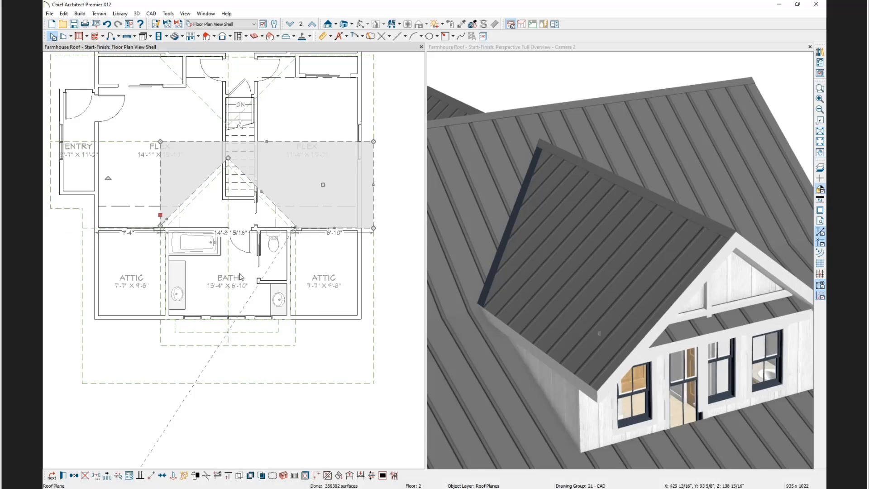
- Angle the copy's left edge along the bath gable's left valley, and pull the original main roof plane's valley edge back from it
mouse_move(162, 140)
mouse_down()
mouse_move(154, 165)
mouse_move(156, 140)
mouse_up()
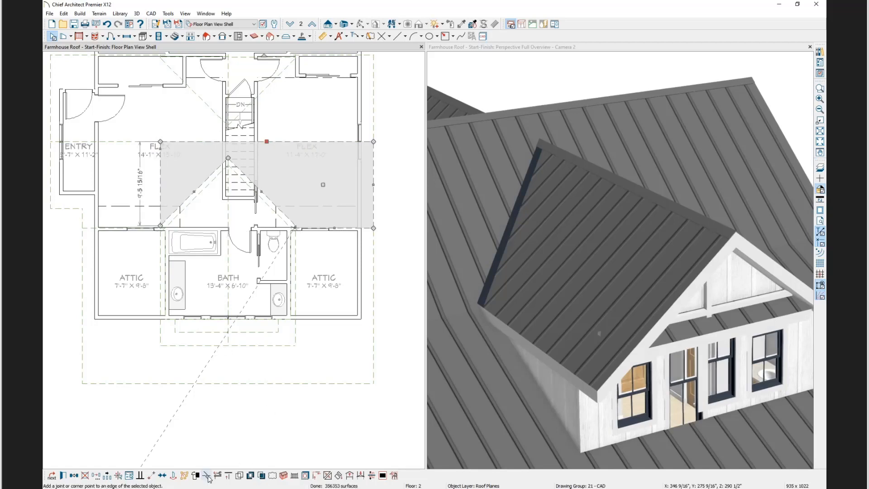
click(160, 216)
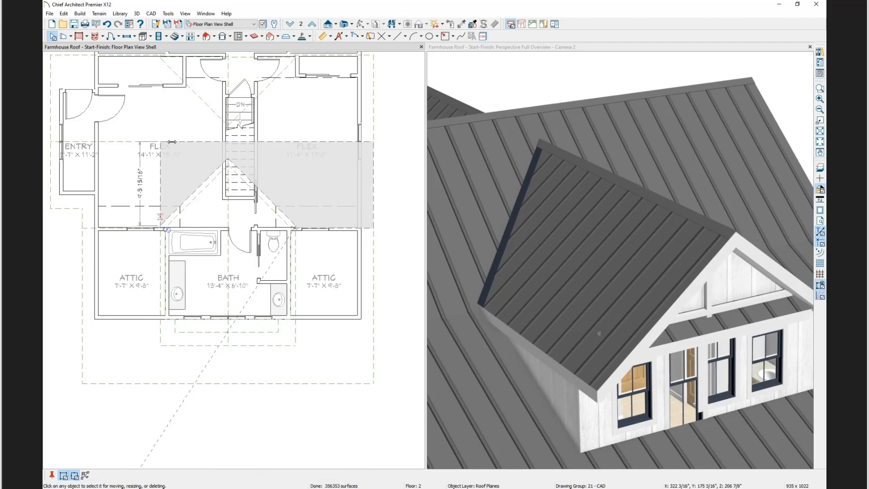
click(165, 141)
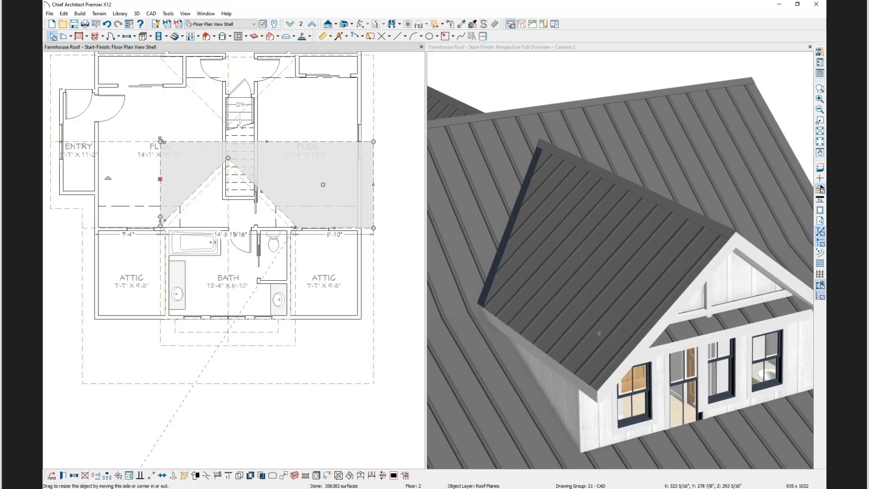
drag(165, 140, 232, 142)
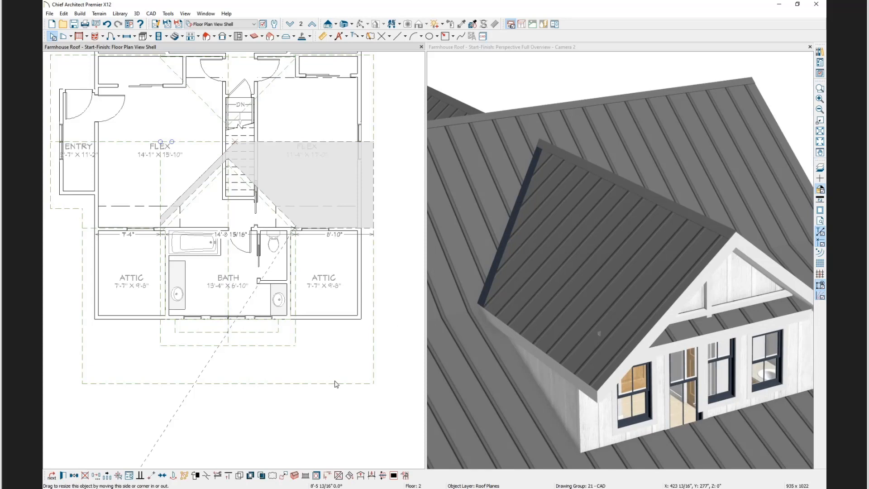
click(194, 192)
drag(194, 192, 189, 186)
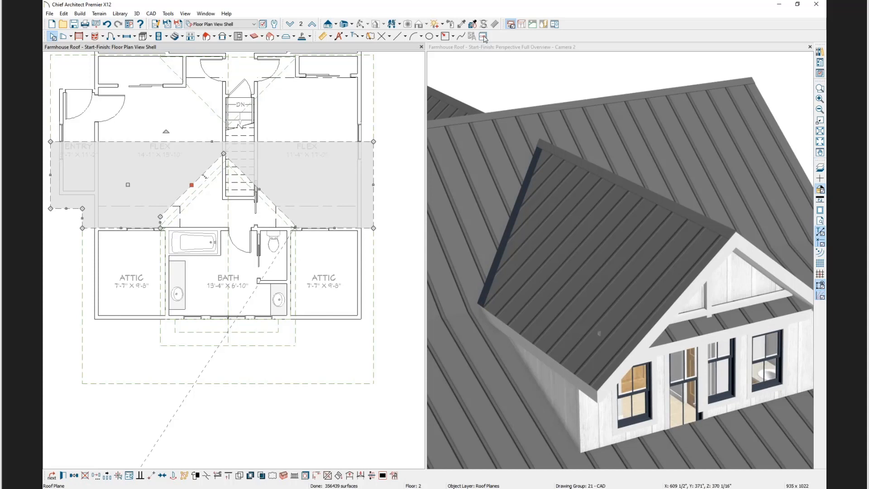
- Paint the reshaped copy of the main roof plane with the Color - Slate material picked up from the existing valley strip
click(539, 48)
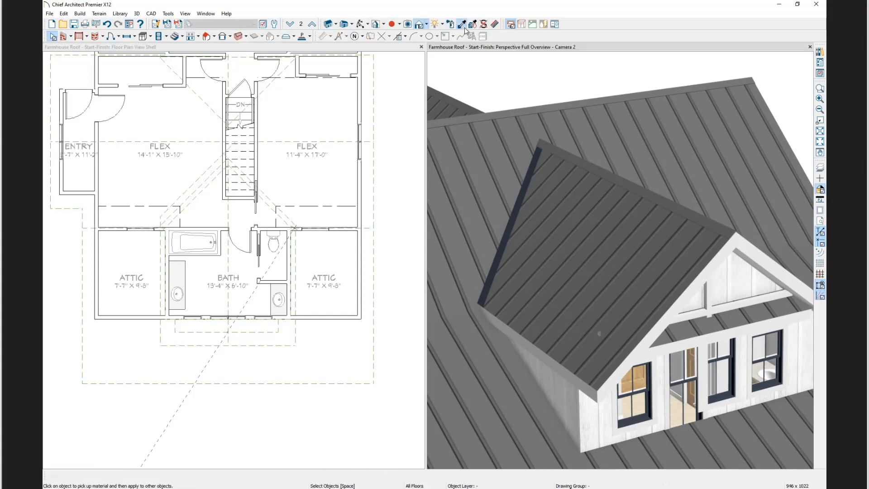
click(462, 24)
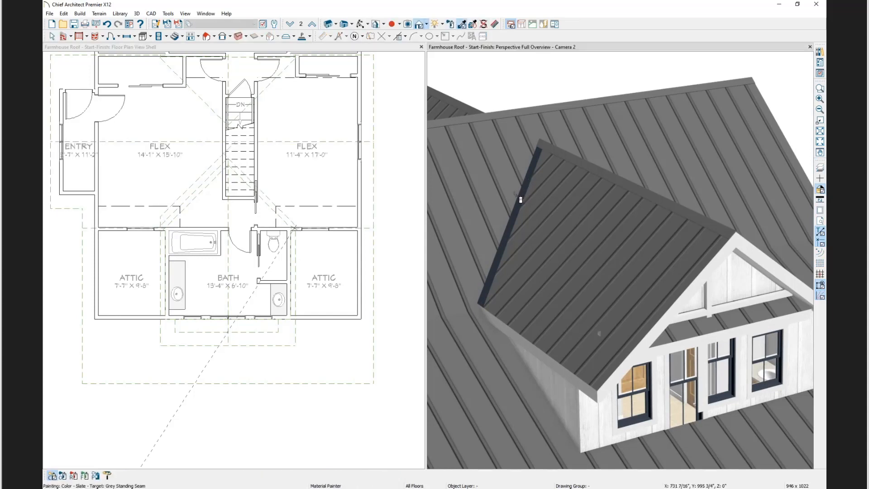
click(486, 324)
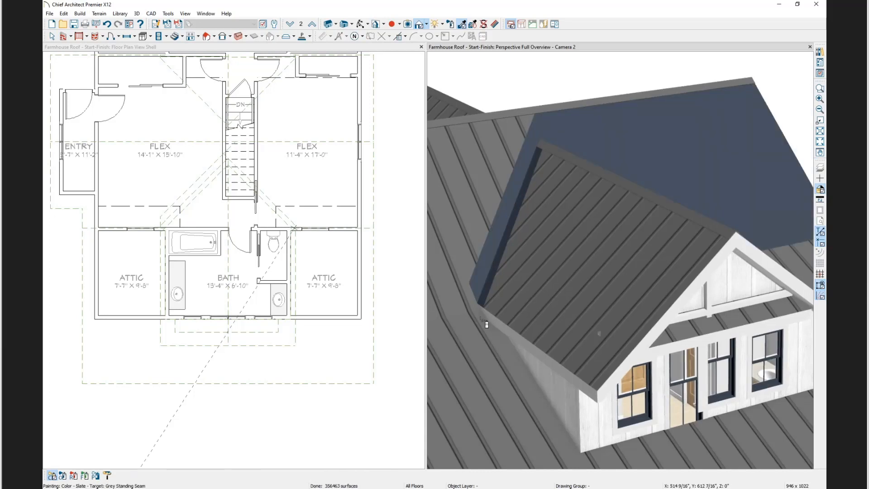
click(52, 37)
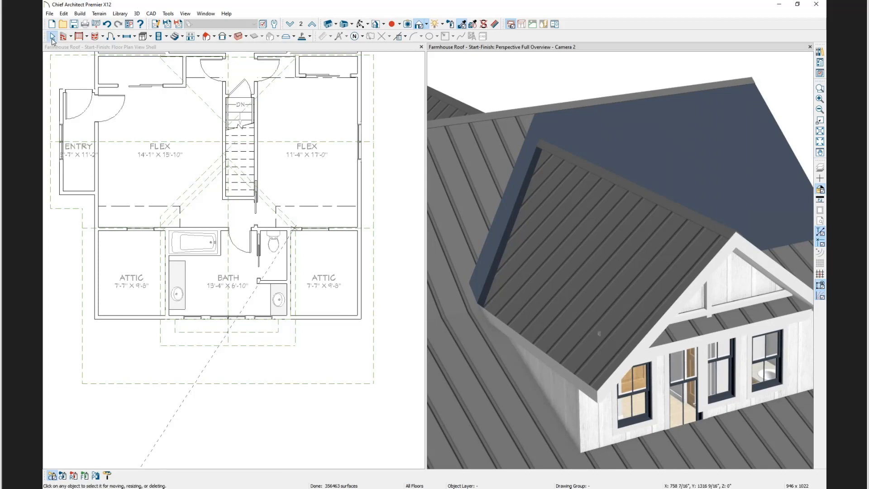
- Select the original main roof plane in the 3D view and its slate copy in plan to compare their outlines
click(617, 143)
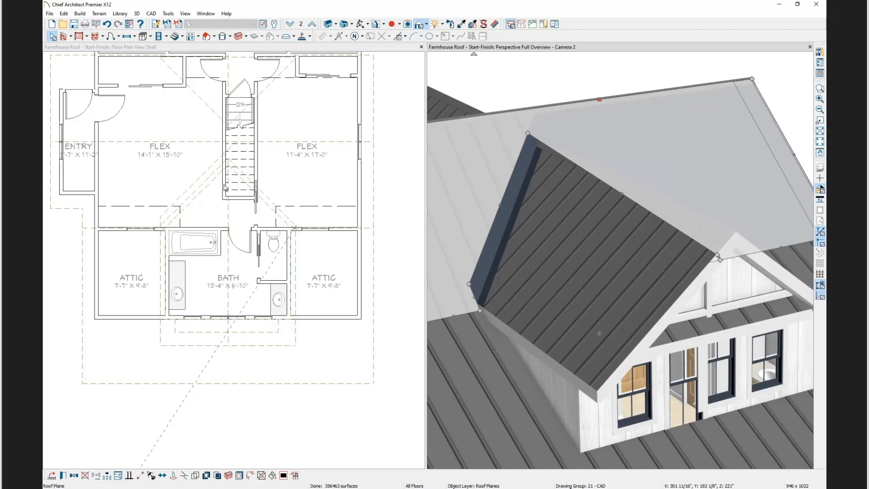
key(Escape)
click(212, 172)
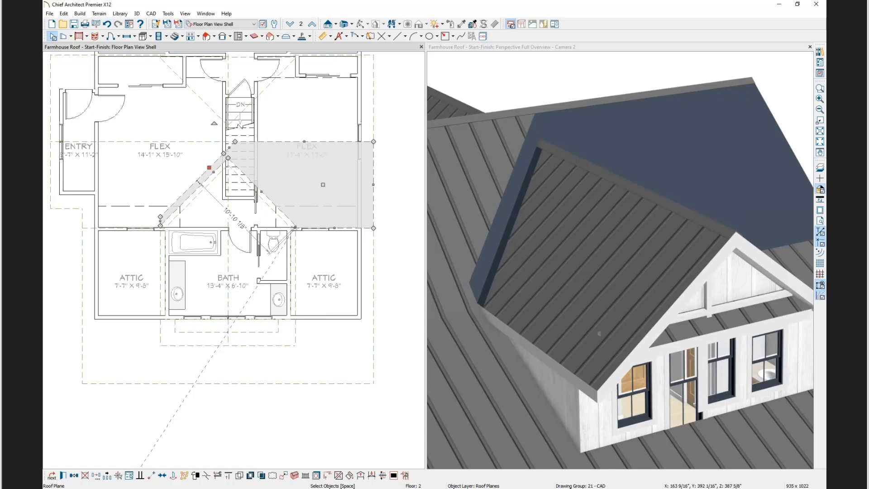
- Switch to the browser and review the virtual training, Boot Camp and webinar listings on Chief Architect's events page
key(alt+Tab)
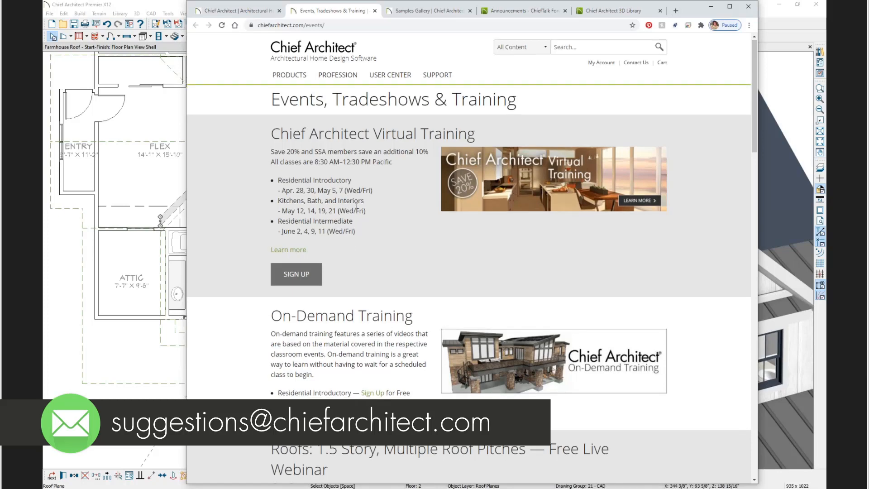
scroll(357, 236, down, 5)
scroll(363, 219, down, 7)
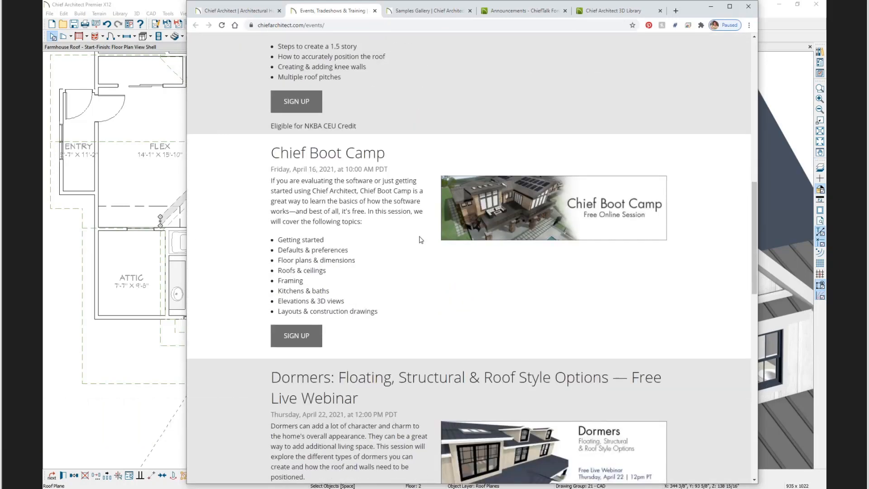
scroll(420, 240, down, 5)
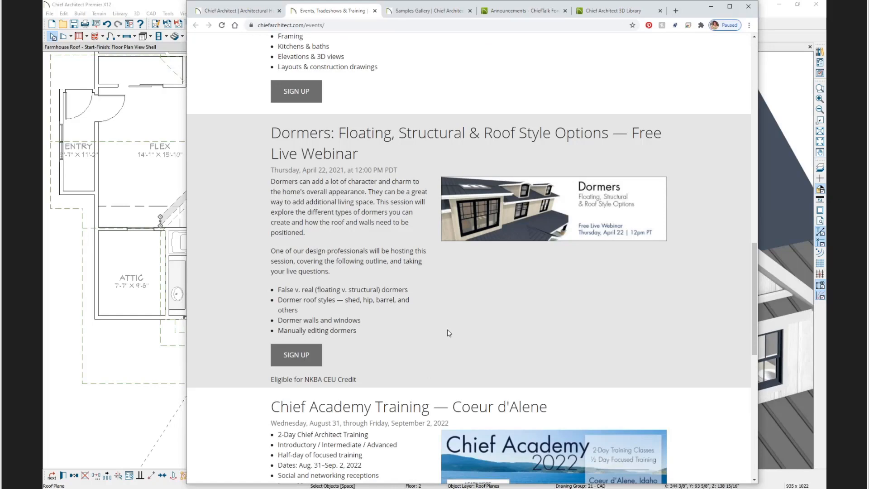
scroll(444, 285, up, 3)
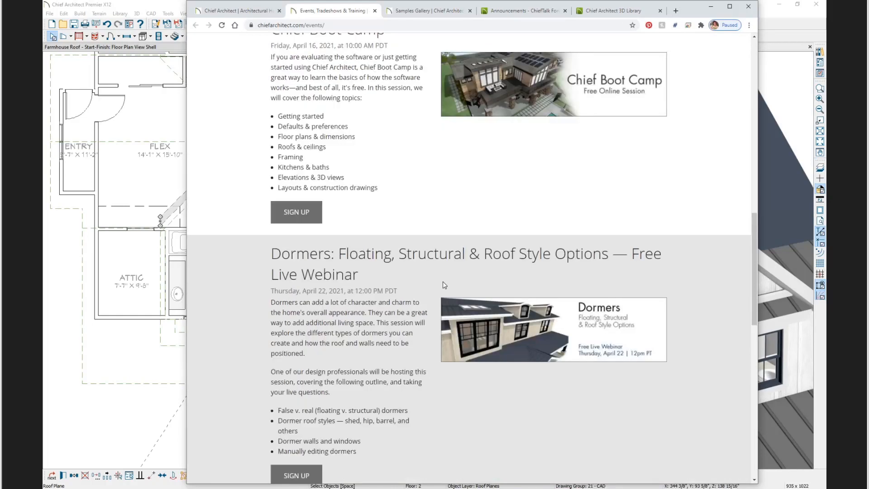
scroll(443, 281, up, 8)
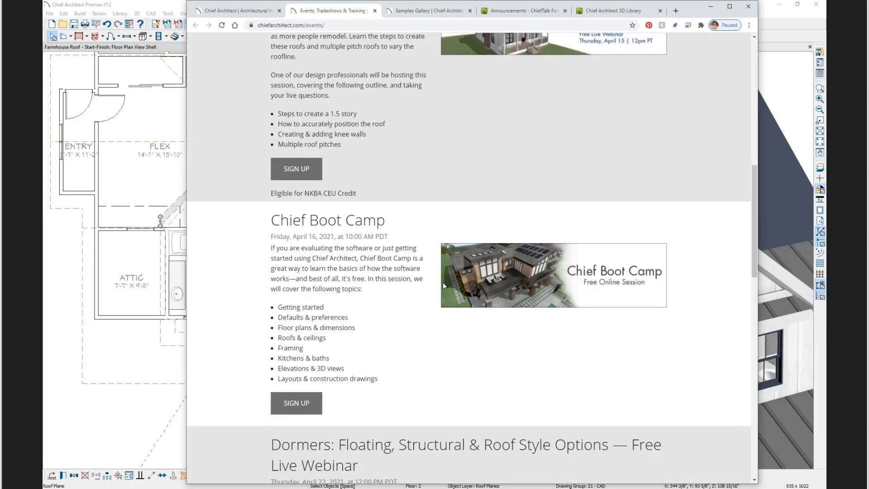
scroll(451, 294, up, 5)
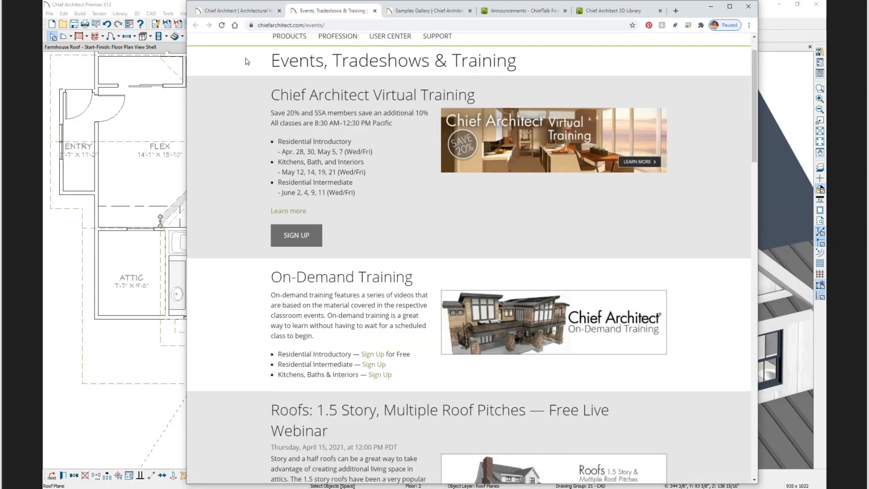